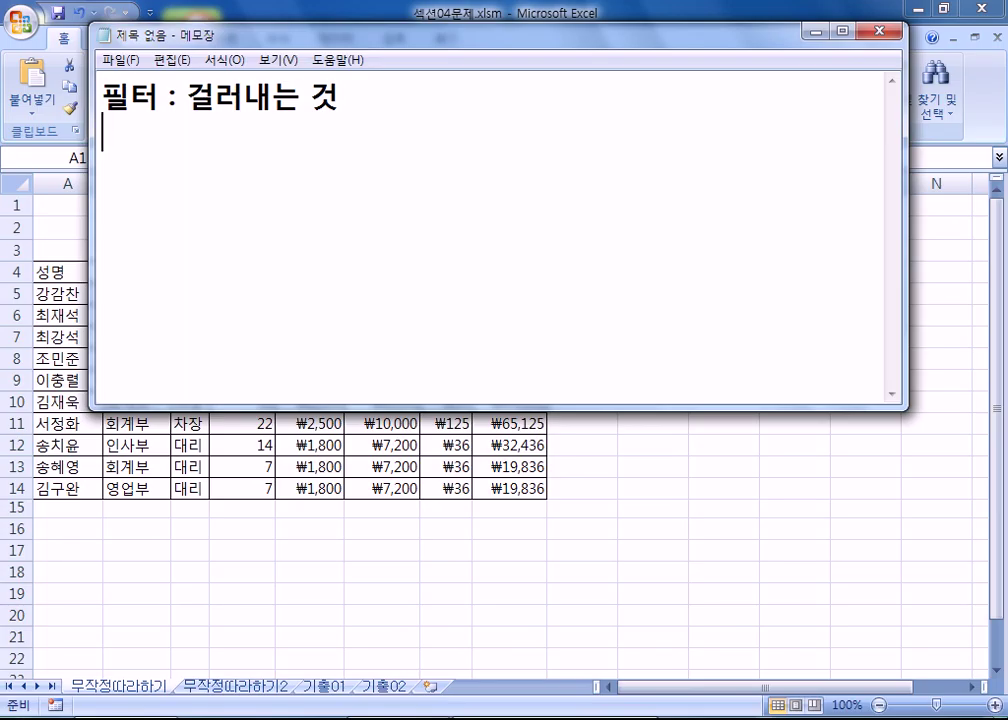
Complete the Notepad definition of 필터 with ", 원하는 것만 보여주고 그렇지 않는 것들은 가려준다." after "걸러내는 것".
key(BackSpace)
key(Left)
key(Right)
text(, 원하는 것만 보여주고 ㄱ그렇지 않는 ㄱ것들)
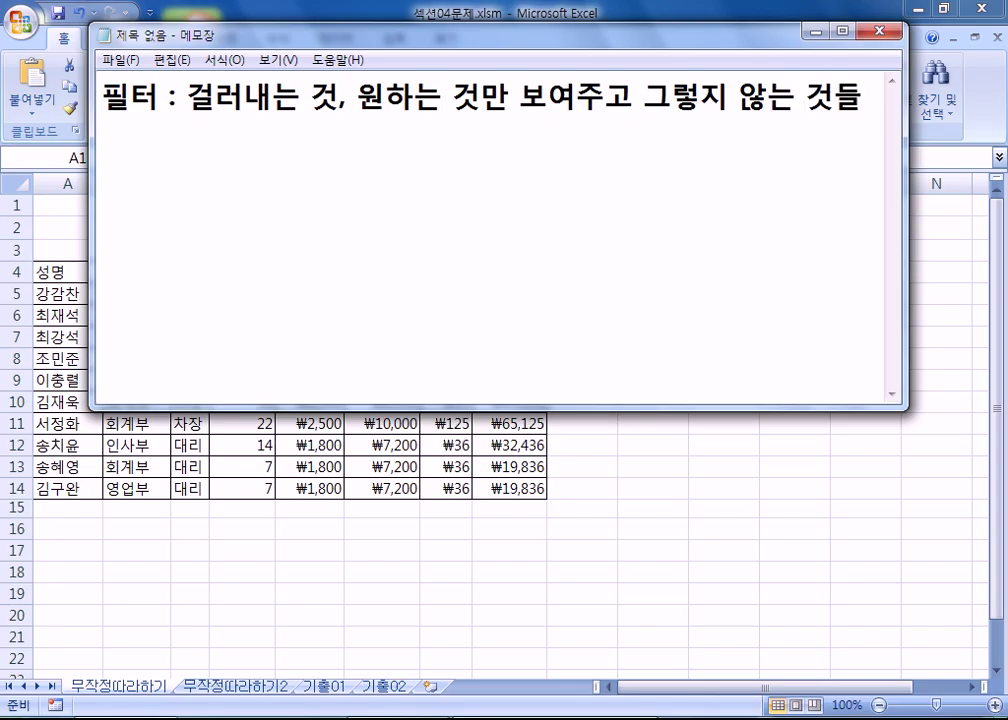
text(은 가려준다.)
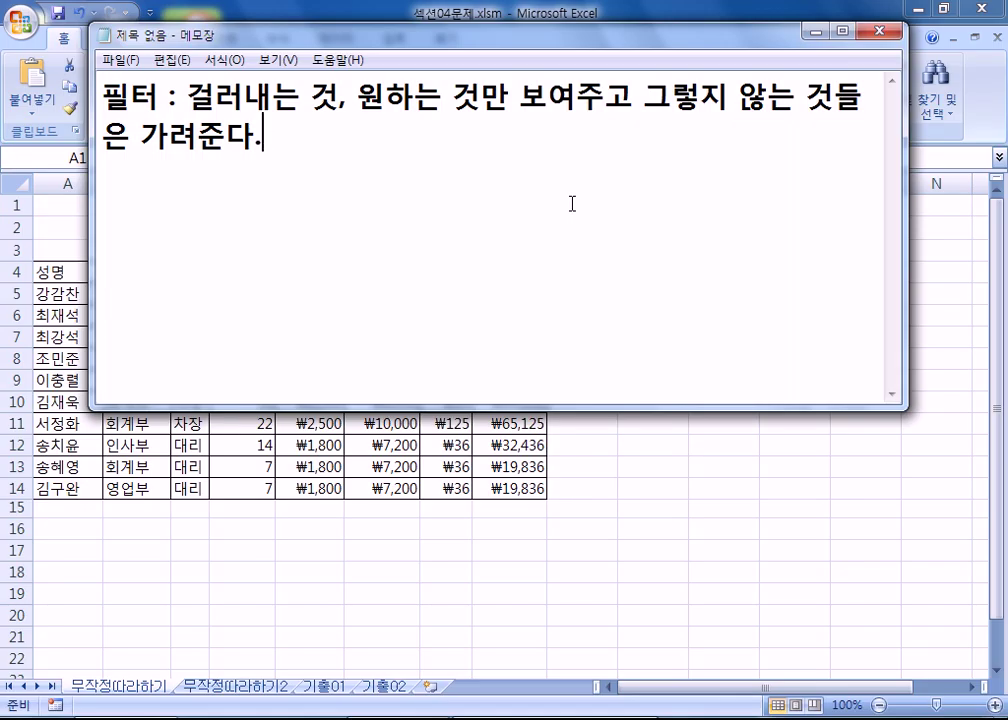
Switch to Excel and examine the headers and records of the 퇴직금 정산 내역 table.
key(alt+Tab)
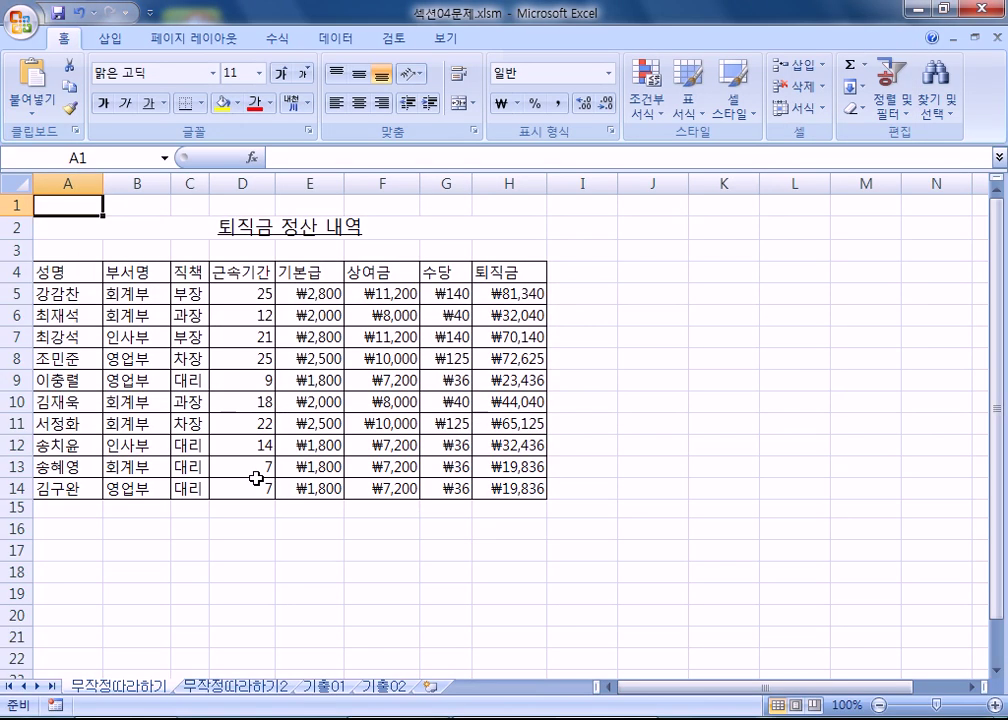
drag(38, 296, 512, 490)
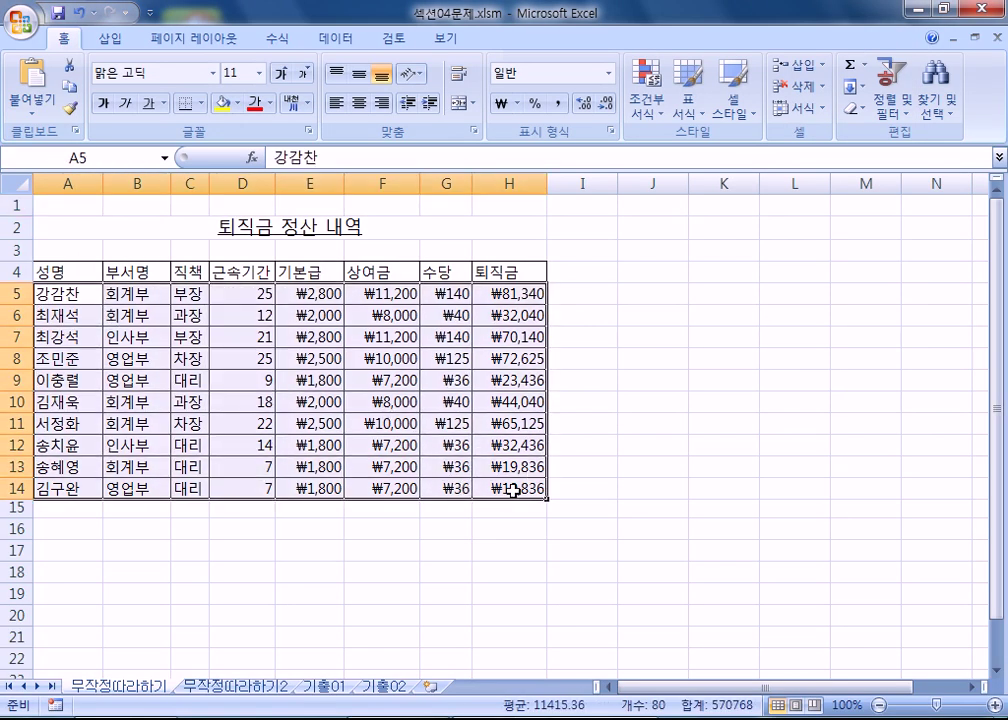
click(107, 340)
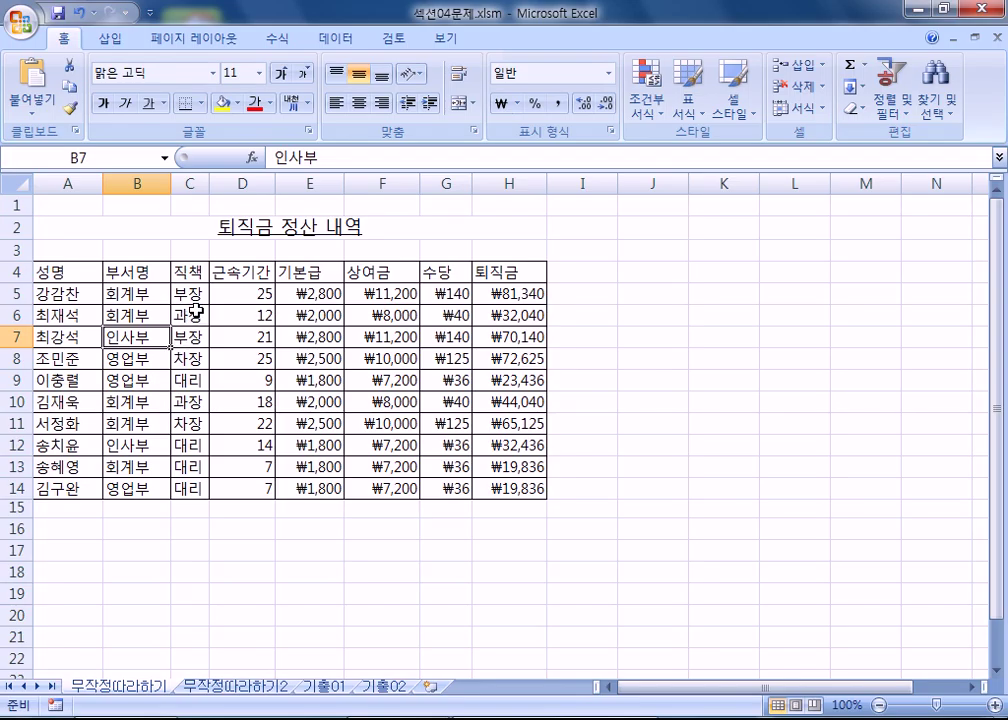
scroll(186, 345, down, 5)
scroll(191, 358, up, 5)
click(259, 295)
click(263, 336)
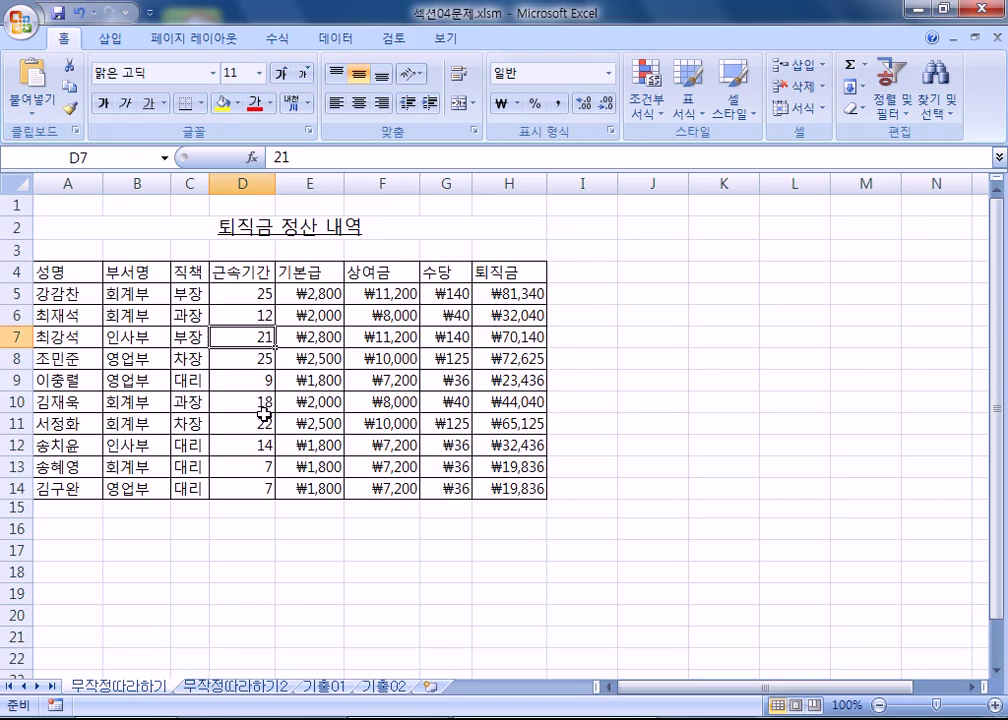
drag(38, 272, 509, 489)
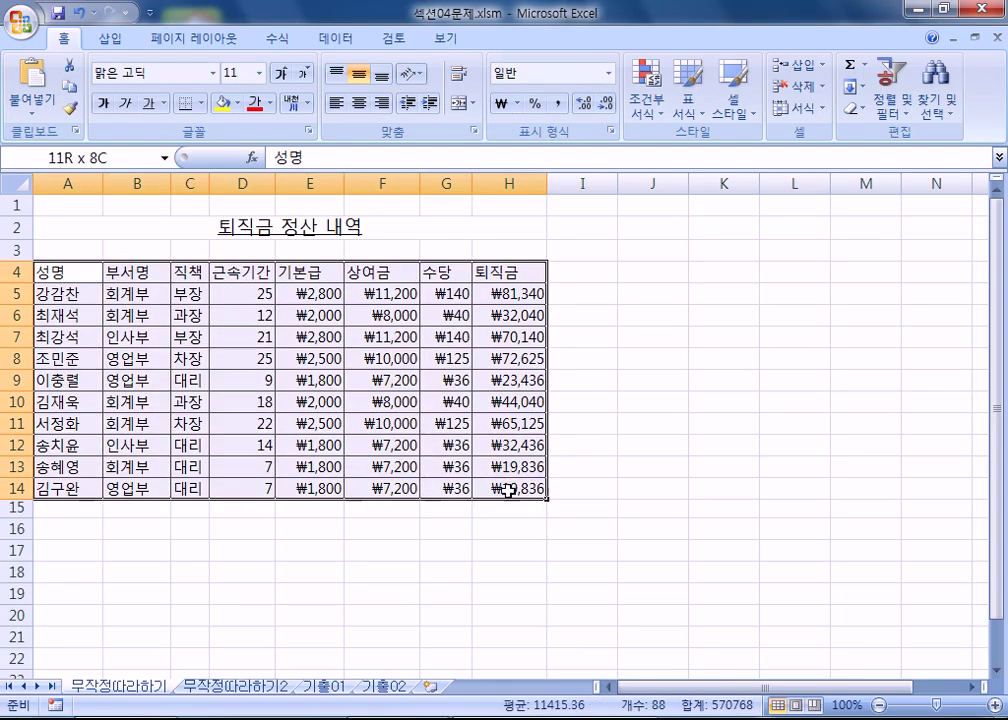
click(339, 384)
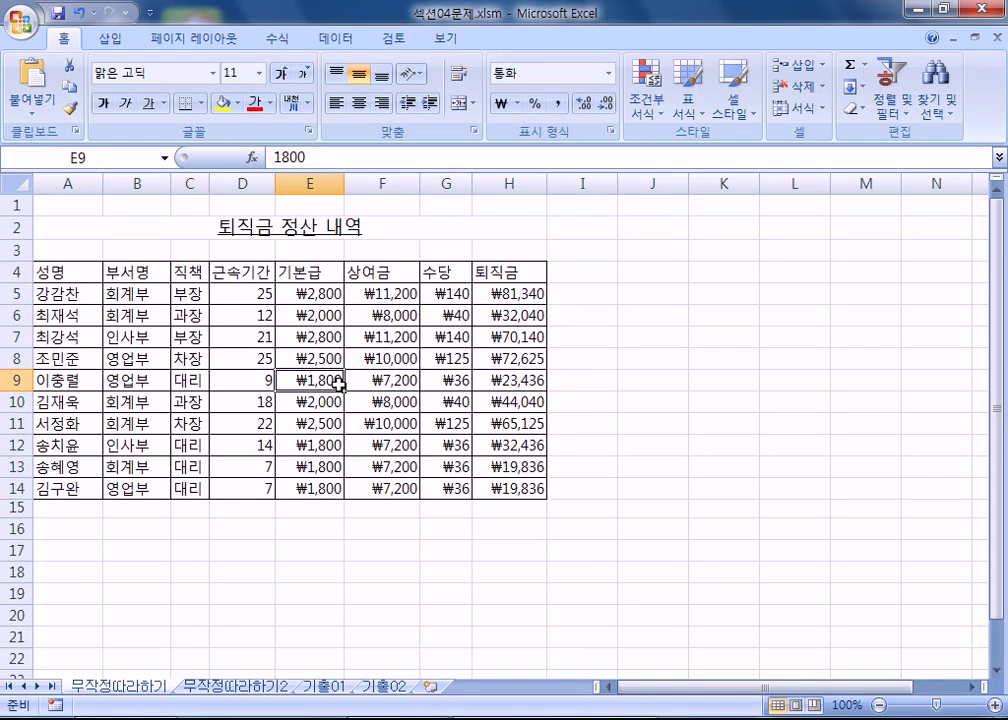
click(743, 372)
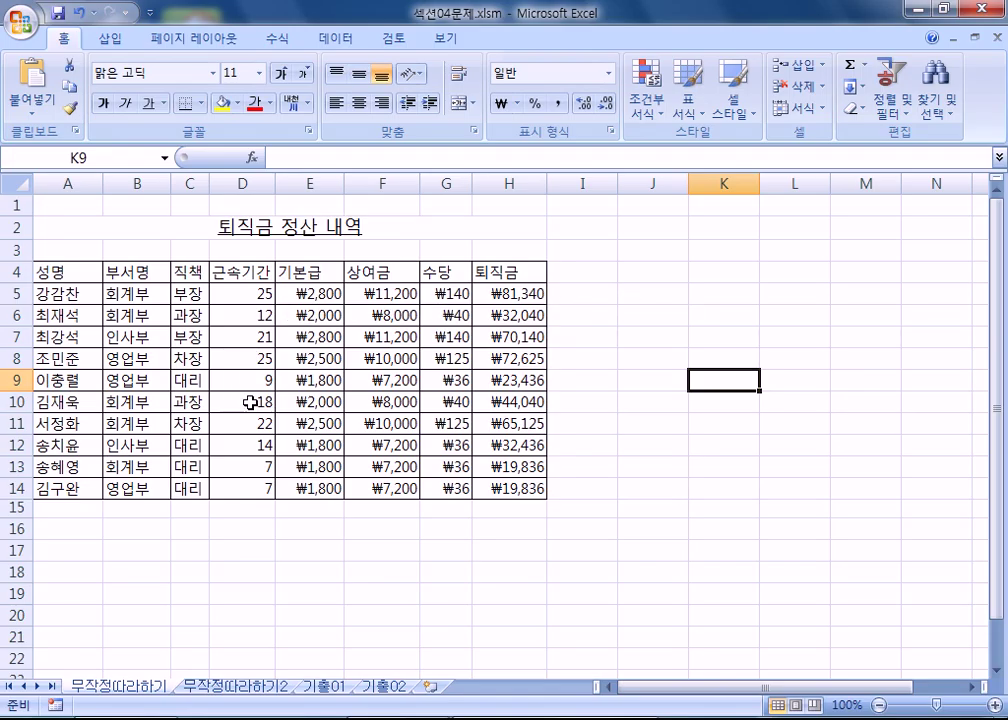
Turn on AutoFilter for the 퇴직금 정산 내역 table and enlarge the sheet view to 145%.
click(318, 401)
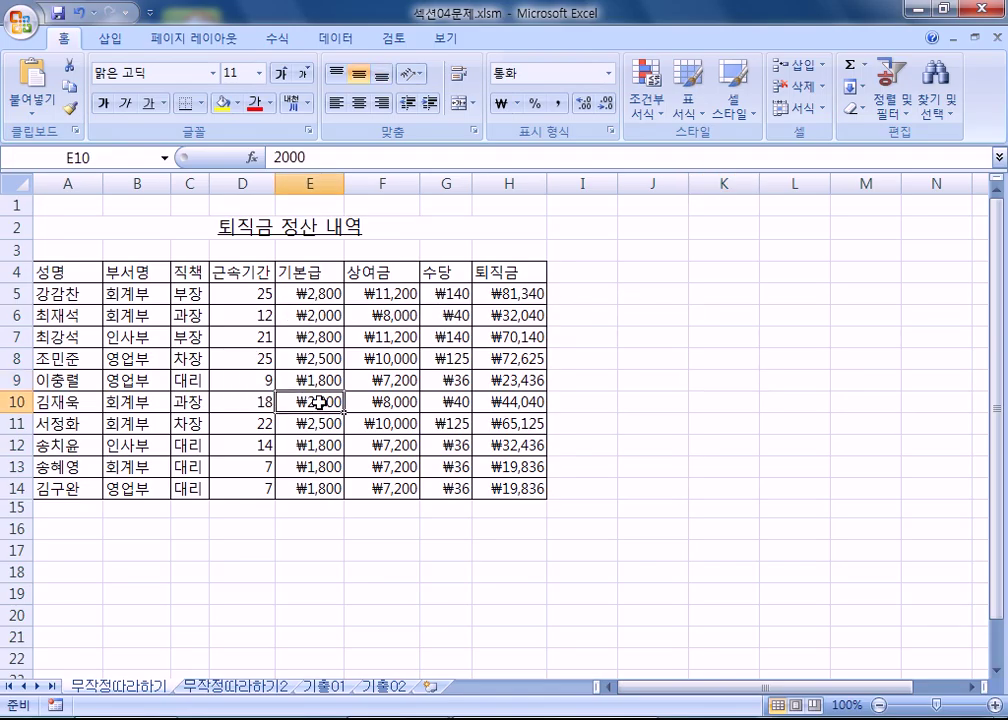
click(328, 42)
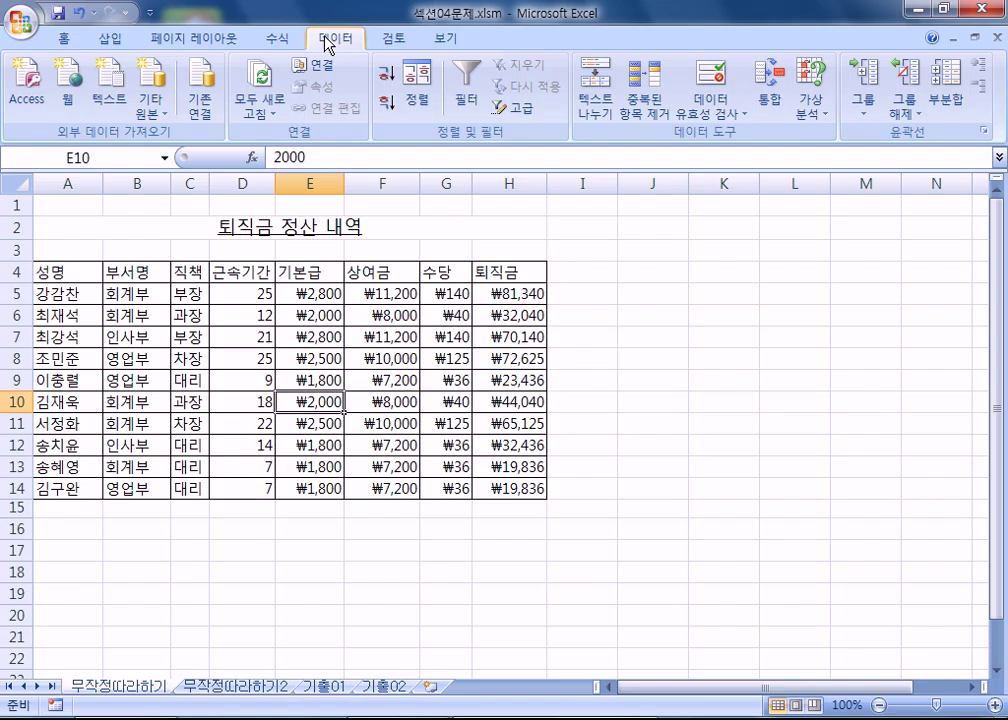
click(64, 38)
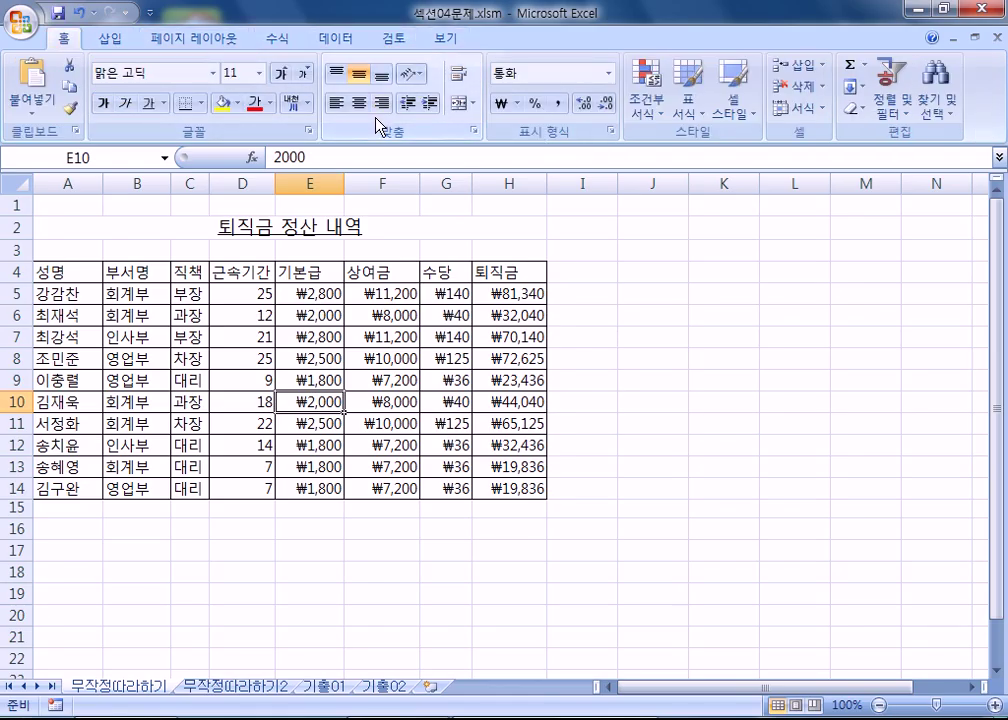
click(348, 44)
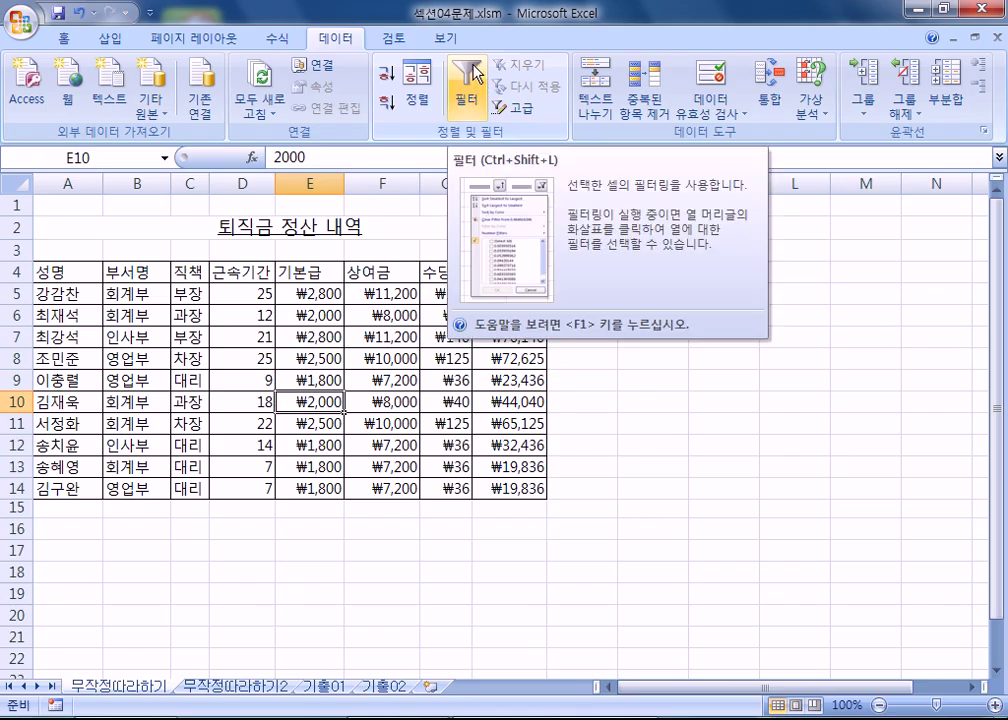
click(470, 72)
ctrl+scroll(260, 355, up, 3)
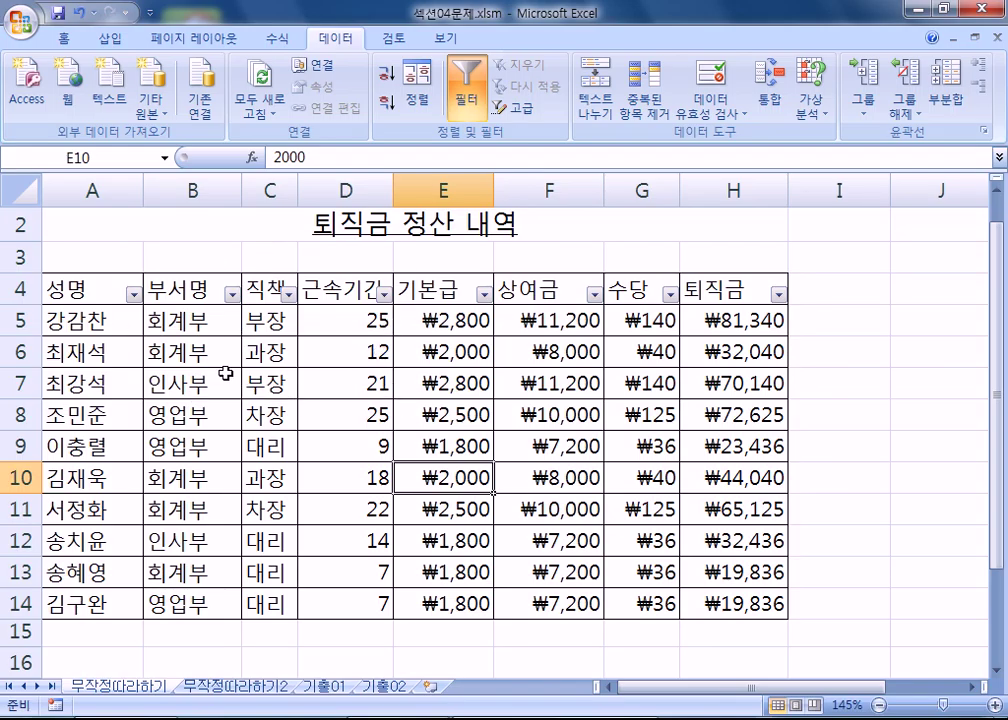
Filter the 직책 column to show only 과장 records.
click(288, 295)
click(288, 296)
click(288, 295)
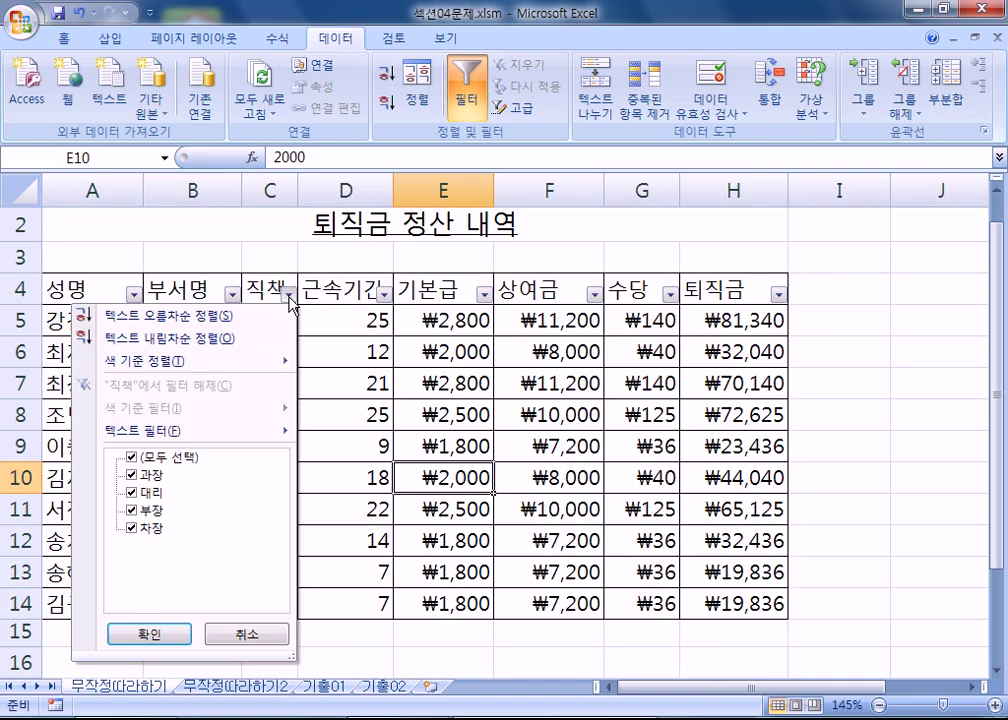
click(131, 492)
click(131, 510)
click(131, 527)
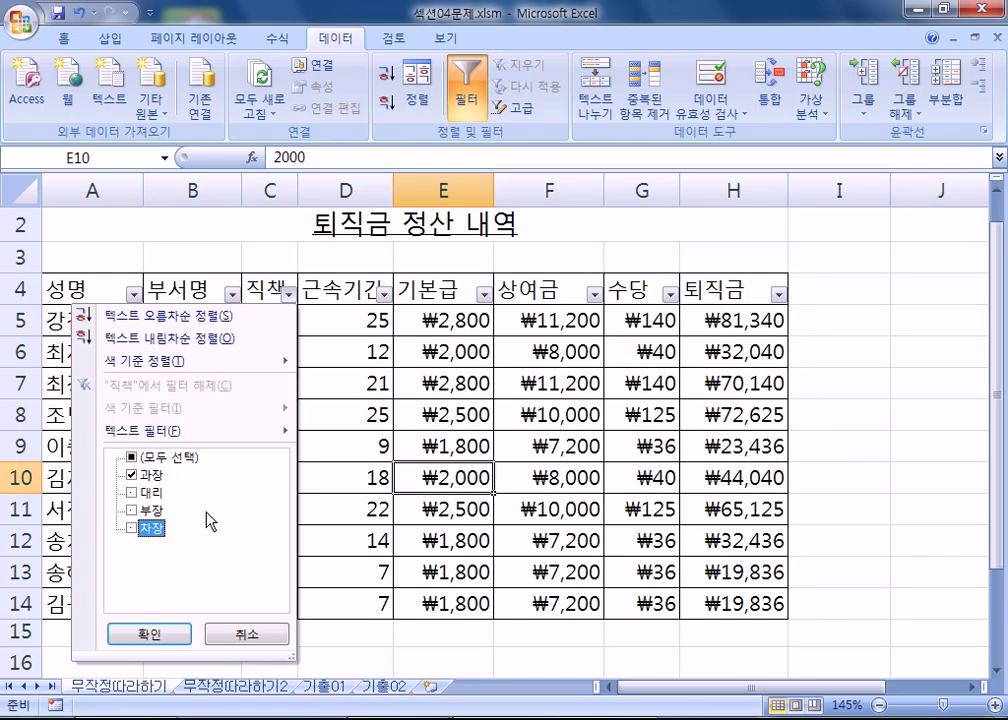
click(132, 459)
click(132, 477)
click(134, 477)
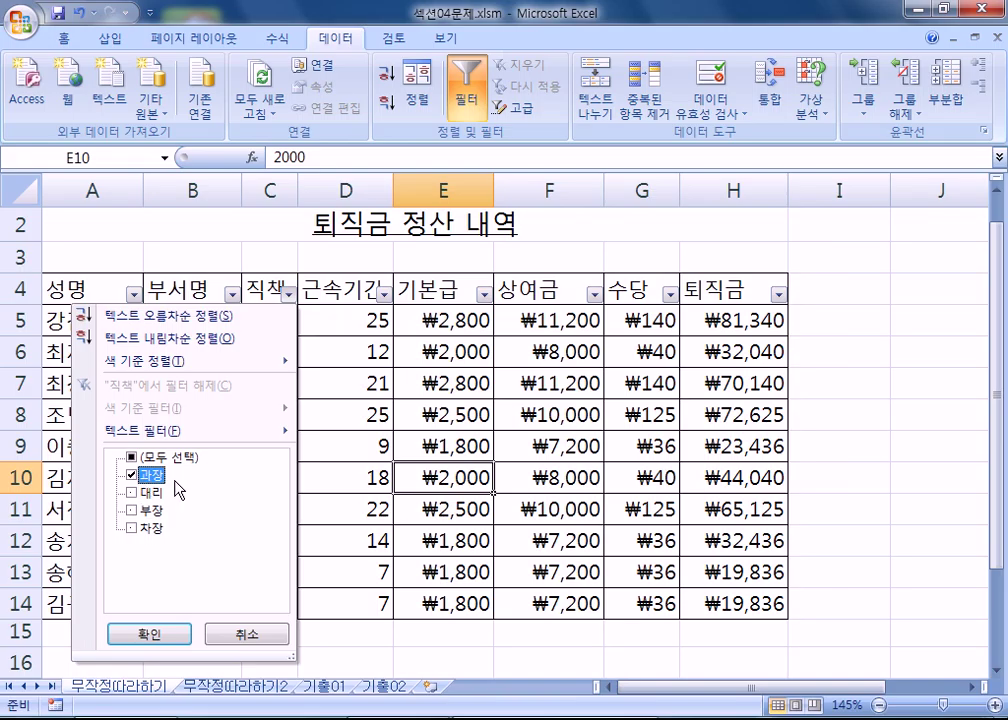
click(165, 638)
scroll(241, 423, up, 1)
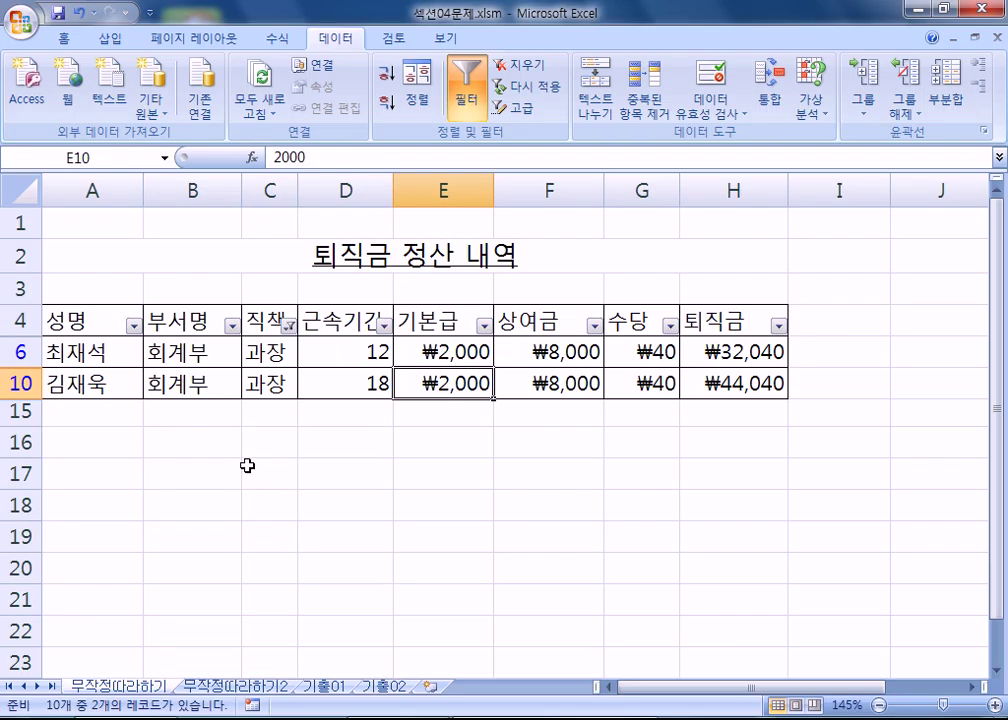
Switch to Notepad to reread the filter definition and return to Excel.
click(247, 465)
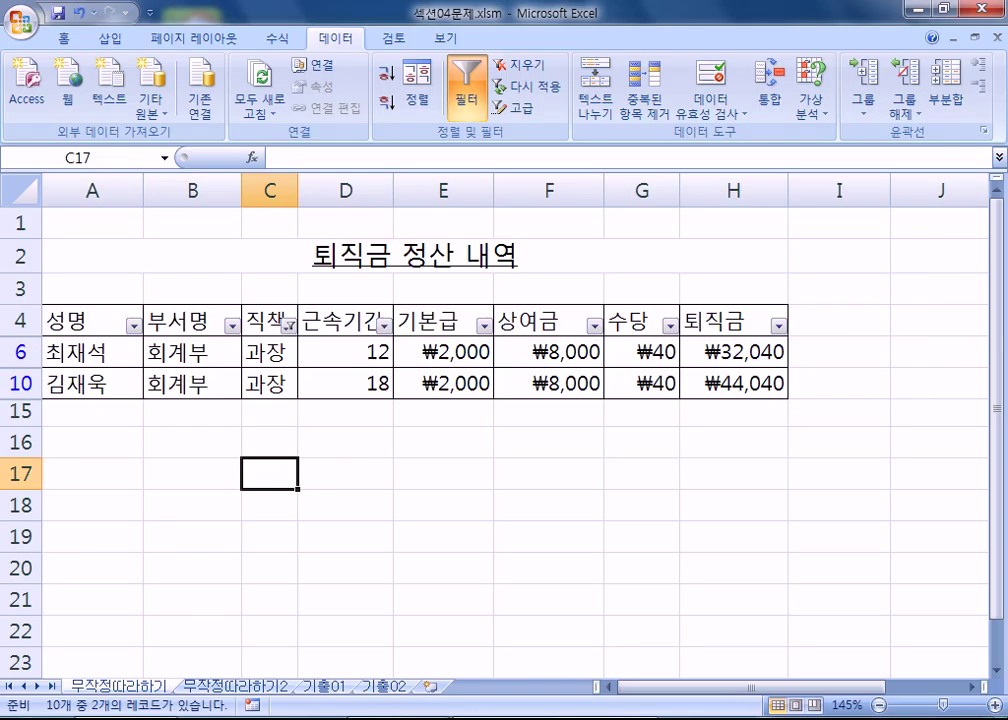
key(alt+Tab)
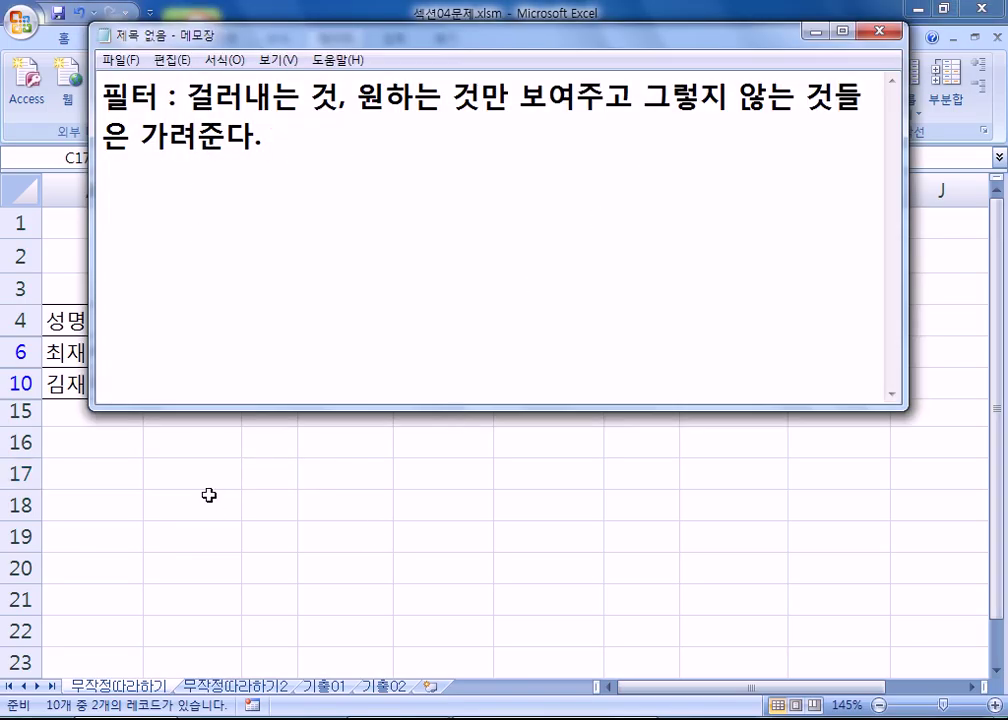
key(alt+Tab)
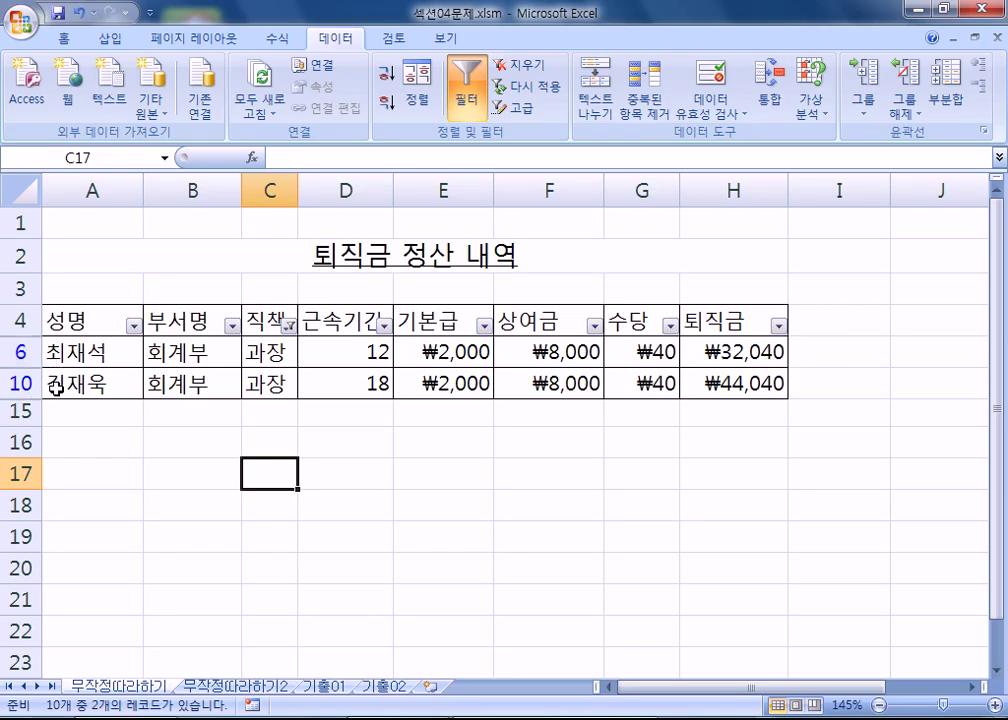
Clear the current filter criteria and filter the 직책 column to show only 부장 records.
click(183, 354)
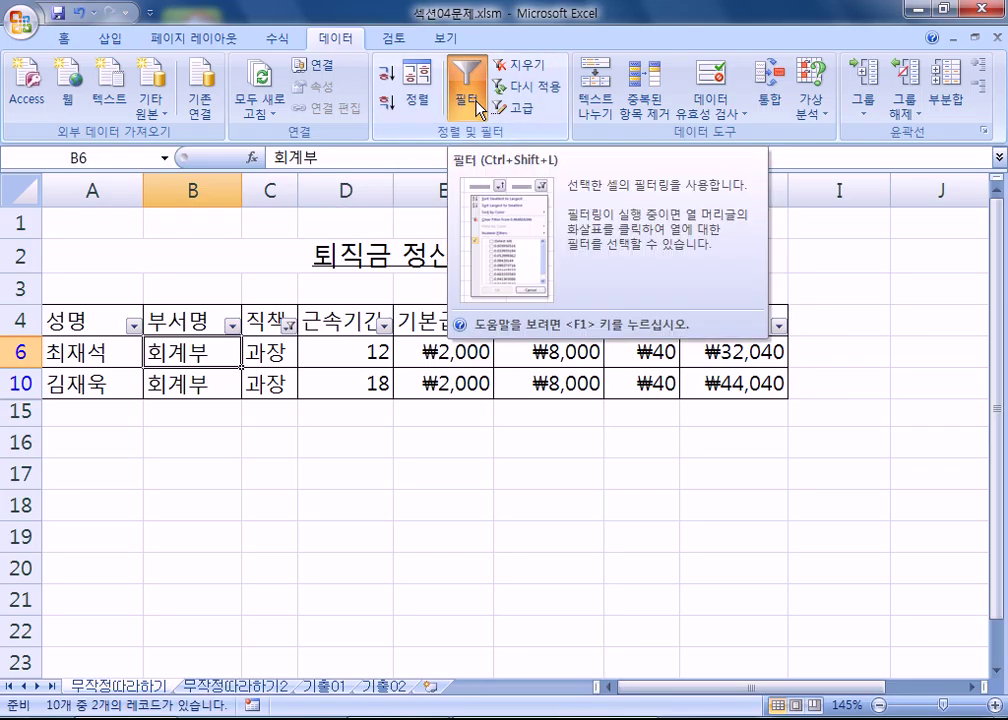
click(529, 77)
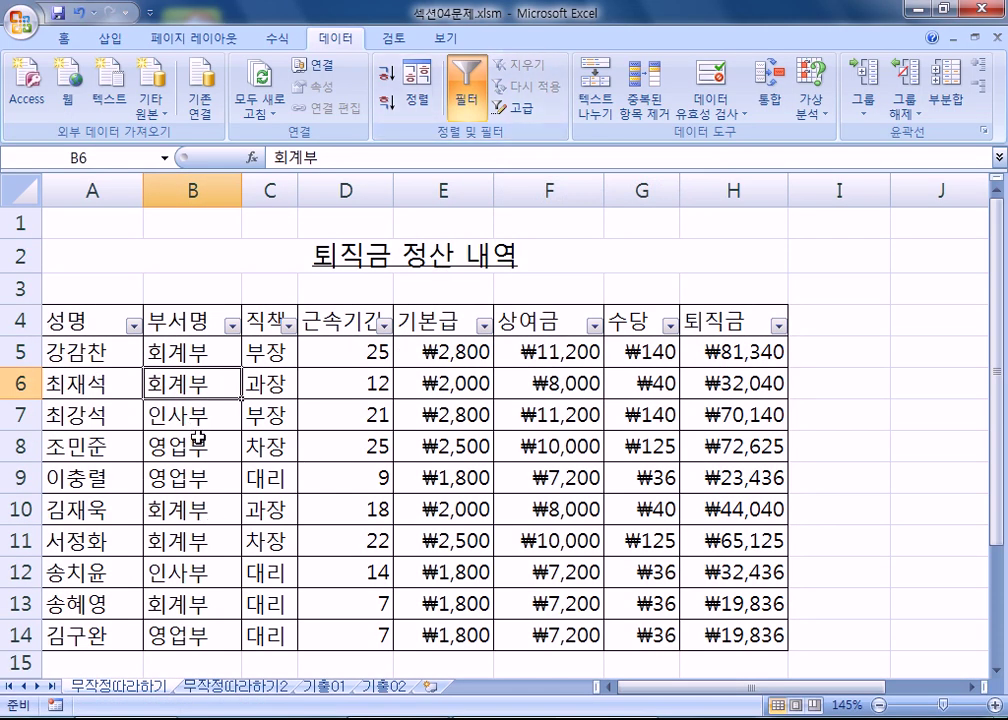
click(289, 326)
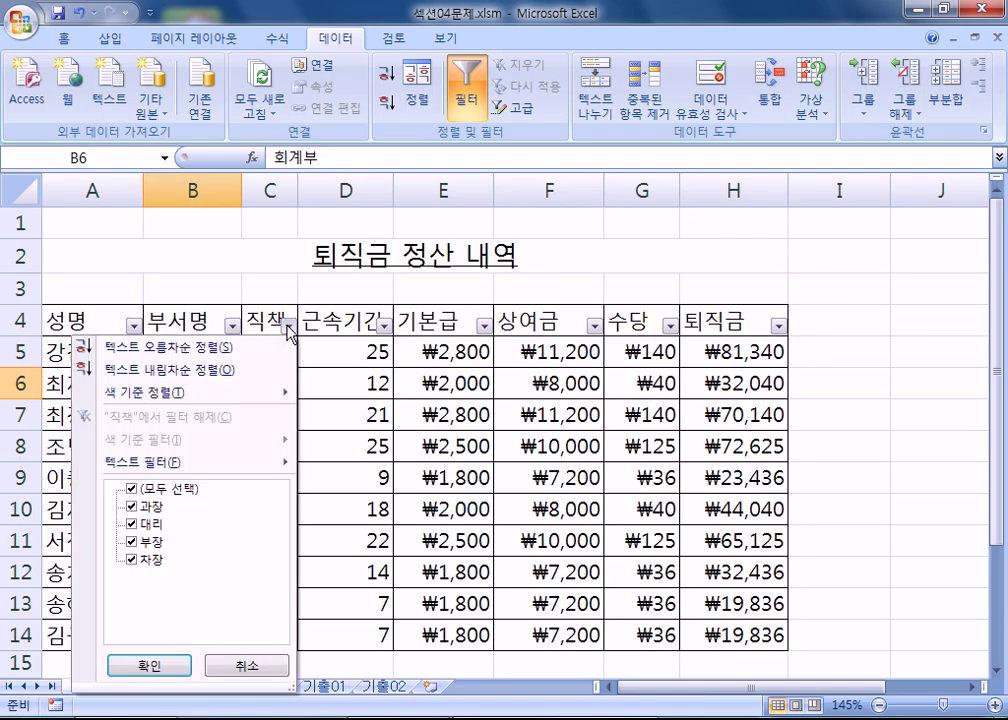
click(131, 488)
click(131, 541)
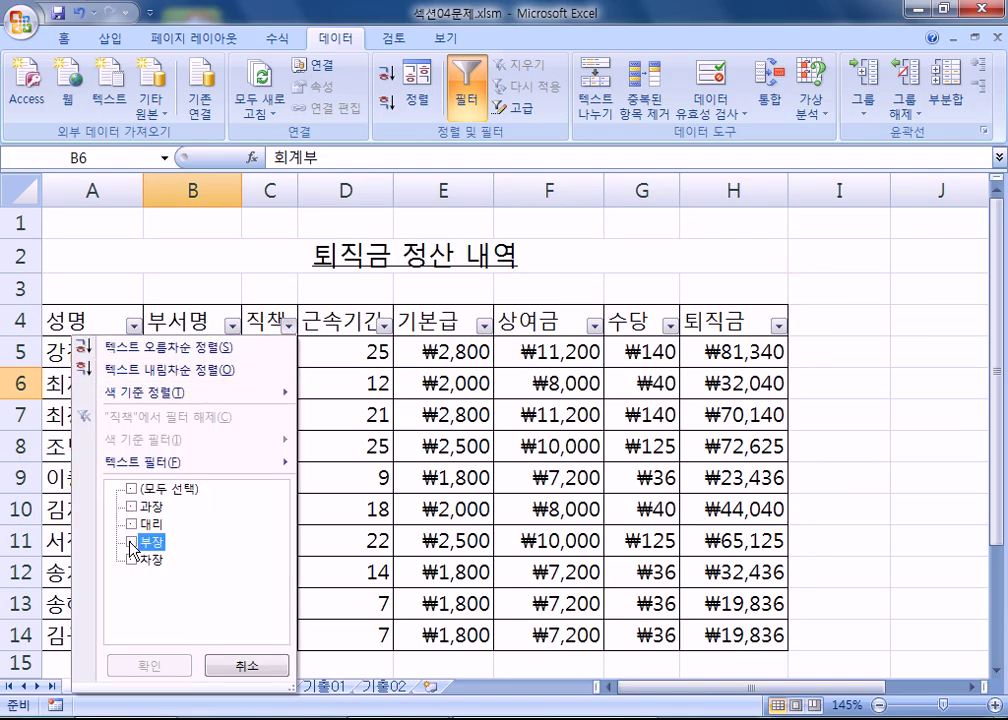
click(134, 663)
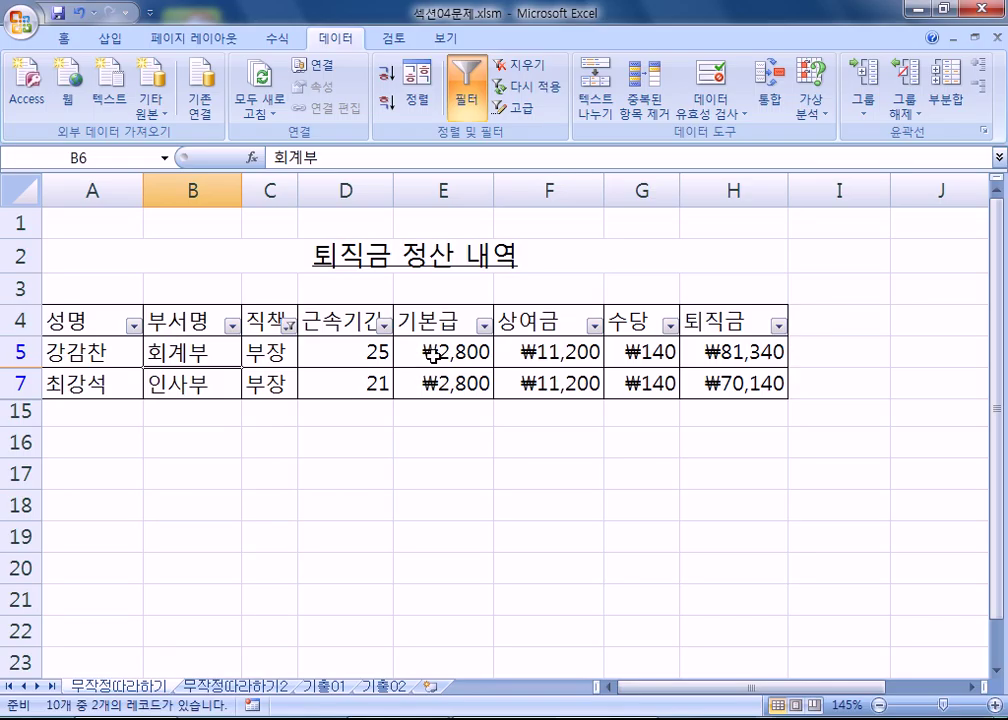
Remove the AutoFilter from the table and turn it on again with no criteria.
click(465, 100)
scroll(259, 447, down, 4)
scroll(259, 447, up, 4)
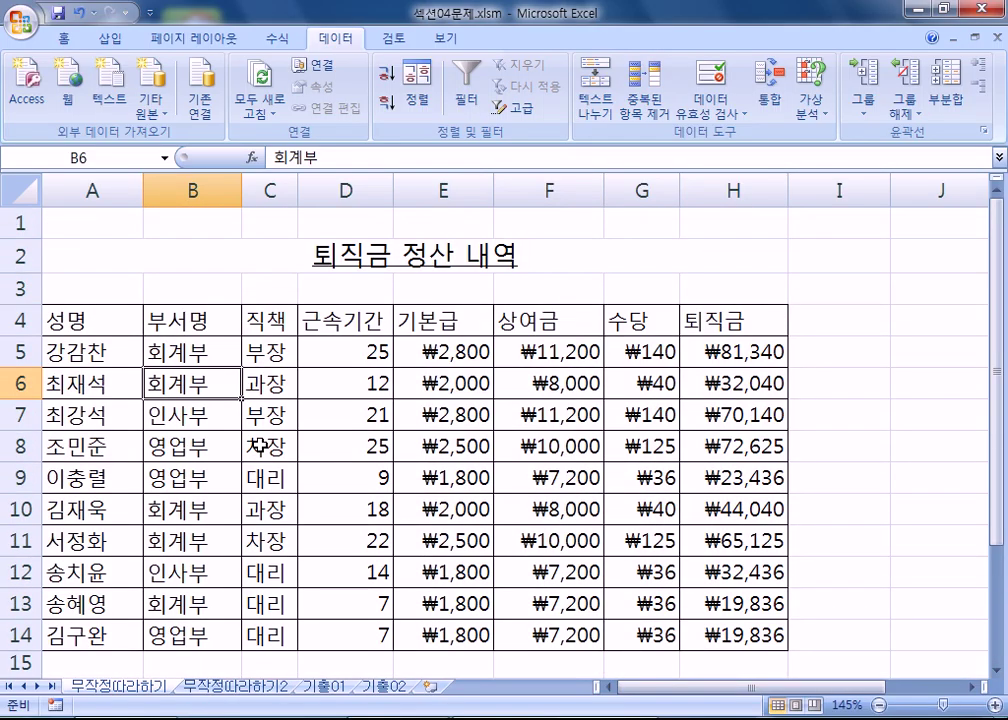
click(470, 102)
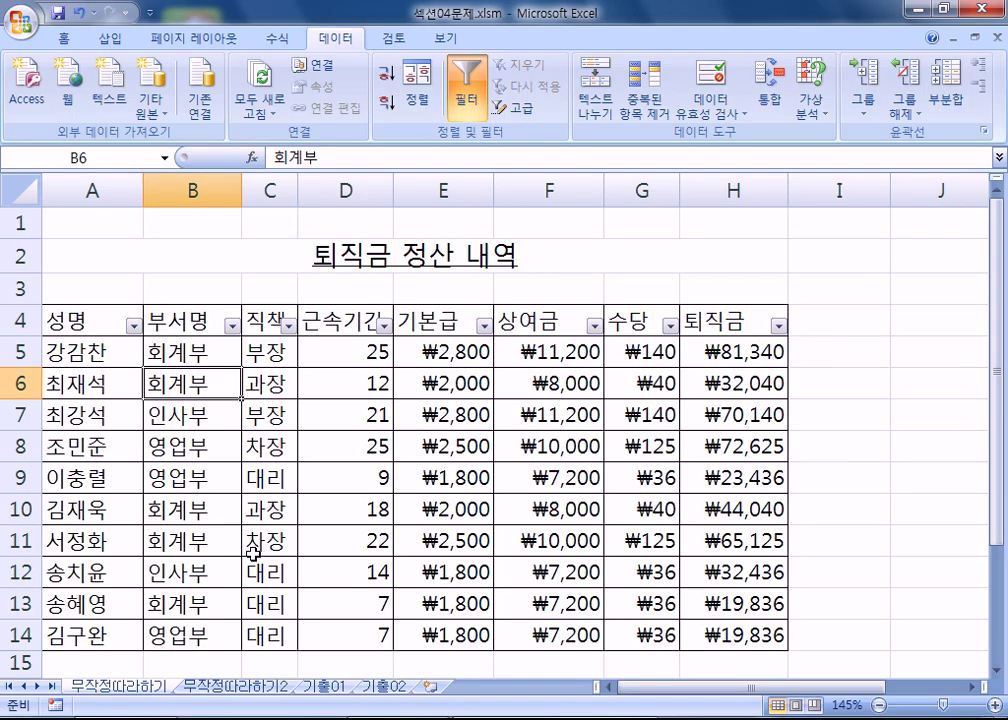
Filter the 부서명 column to show only 영업부 records.
scroll(256, 508, down, 1)
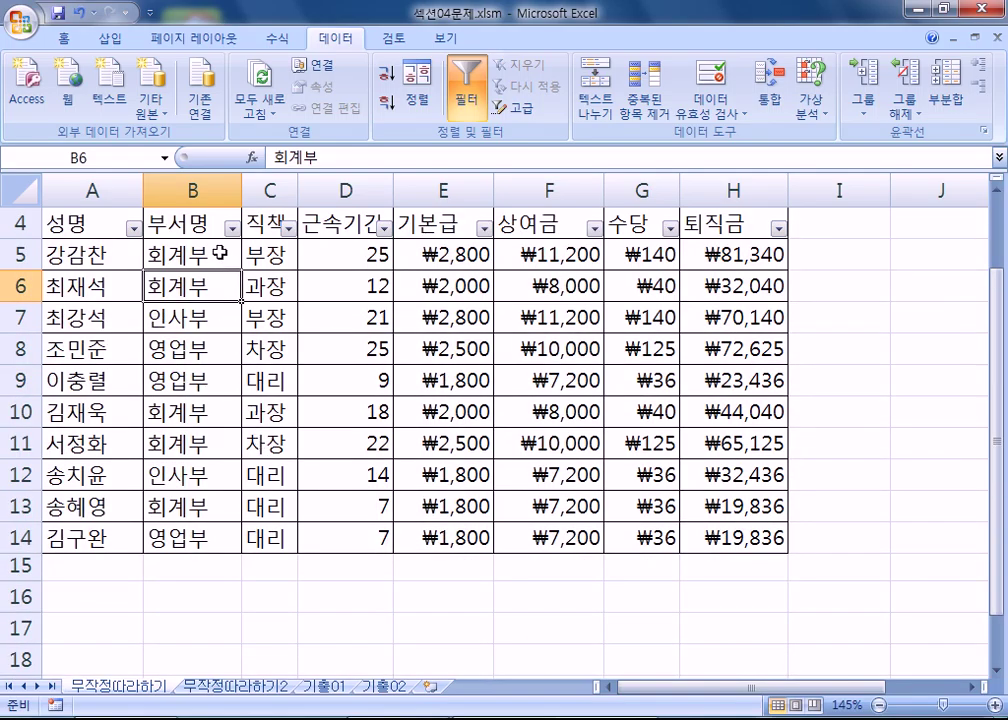
click(232, 228)
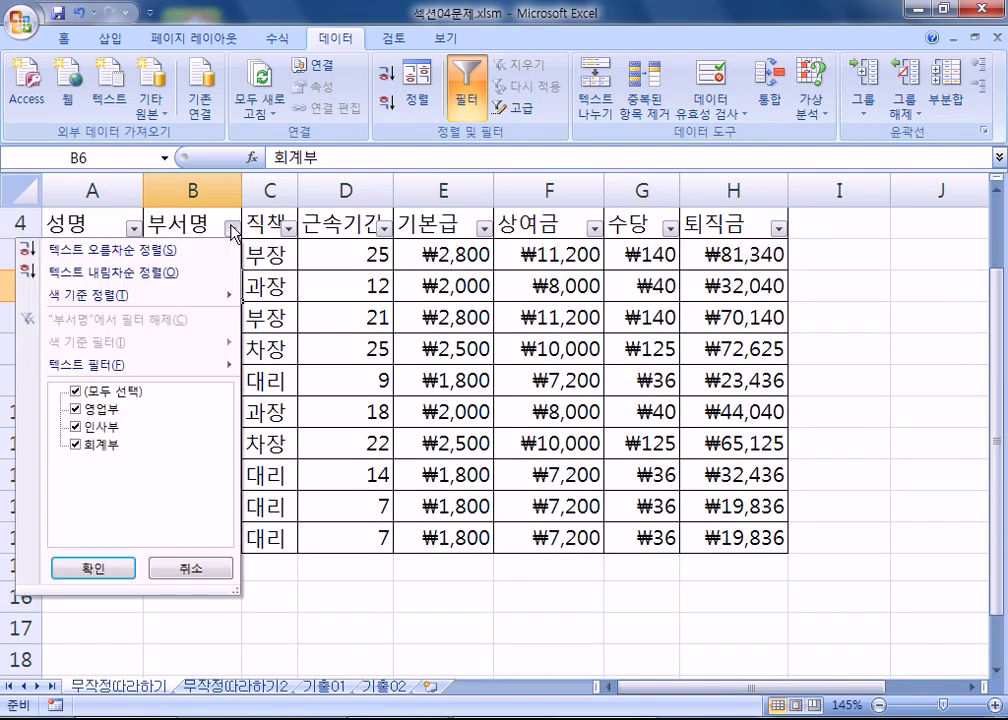
click(76, 426)
click(76, 444)
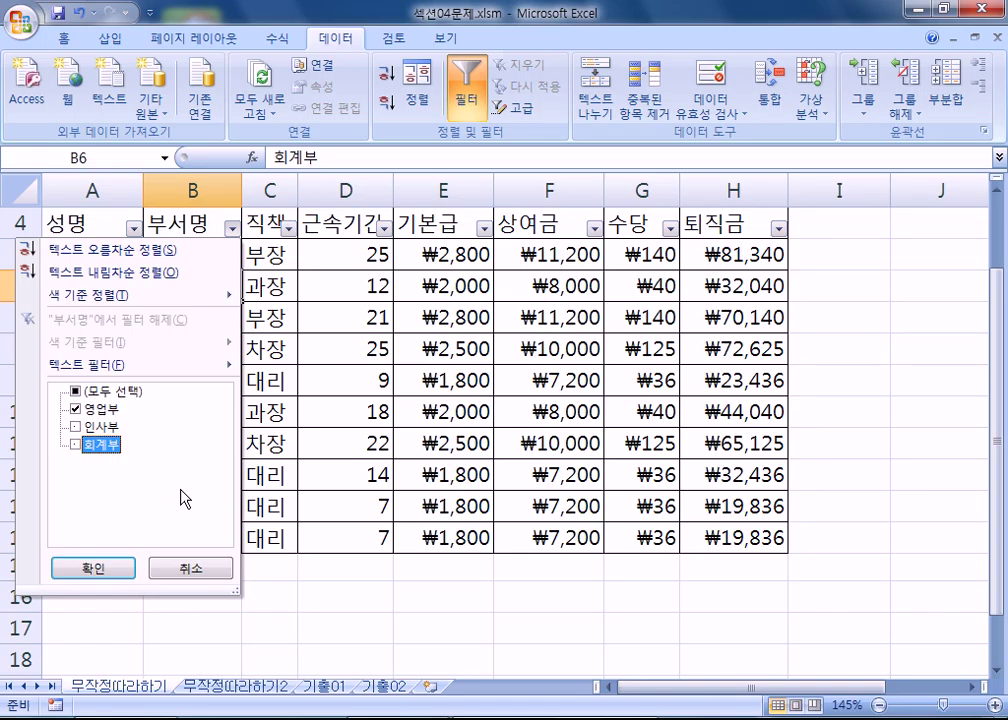
click(115, 568)
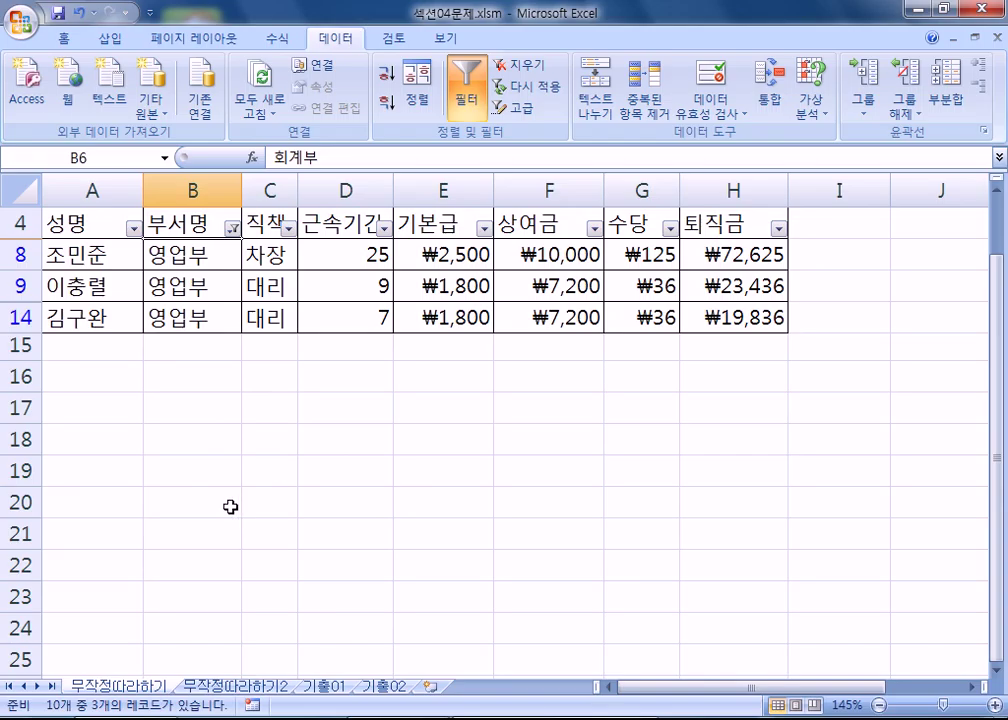
Narrow the 영업부 records by filtering the 직책 column to 대리 only.
click(289, 229)
click(135, 427)
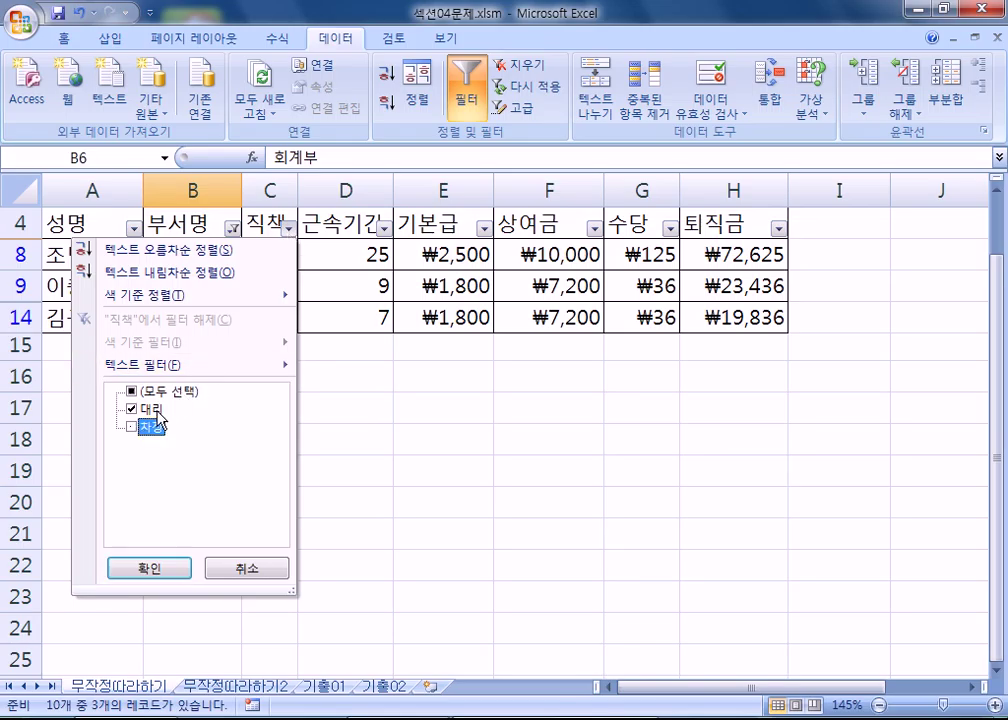
click(163, 570)
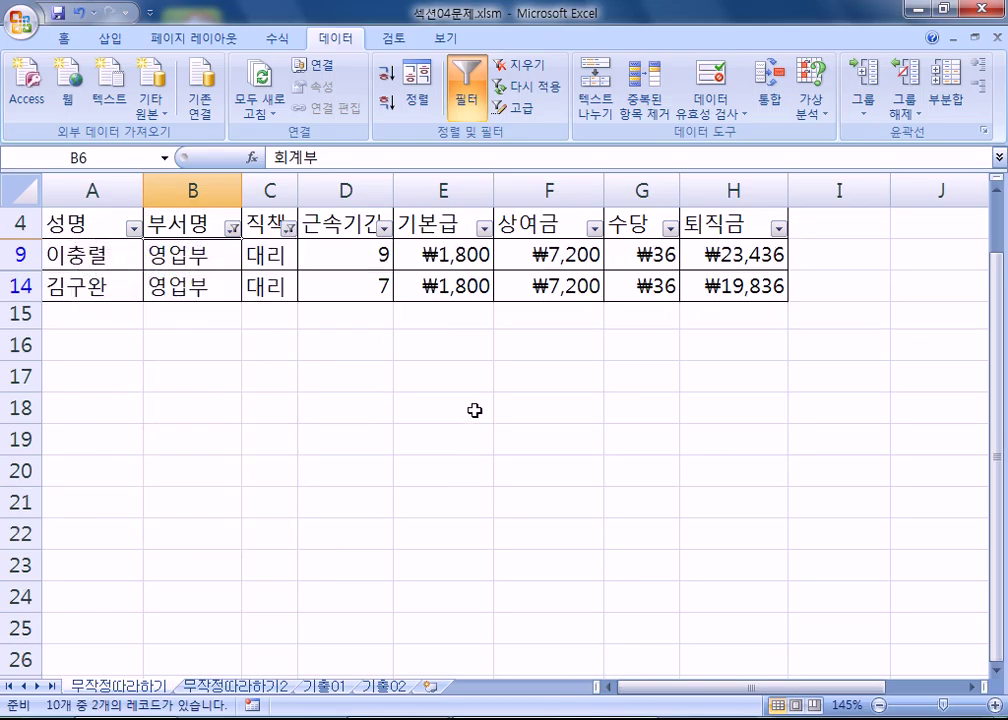
scroll(197, 402, up, 1)
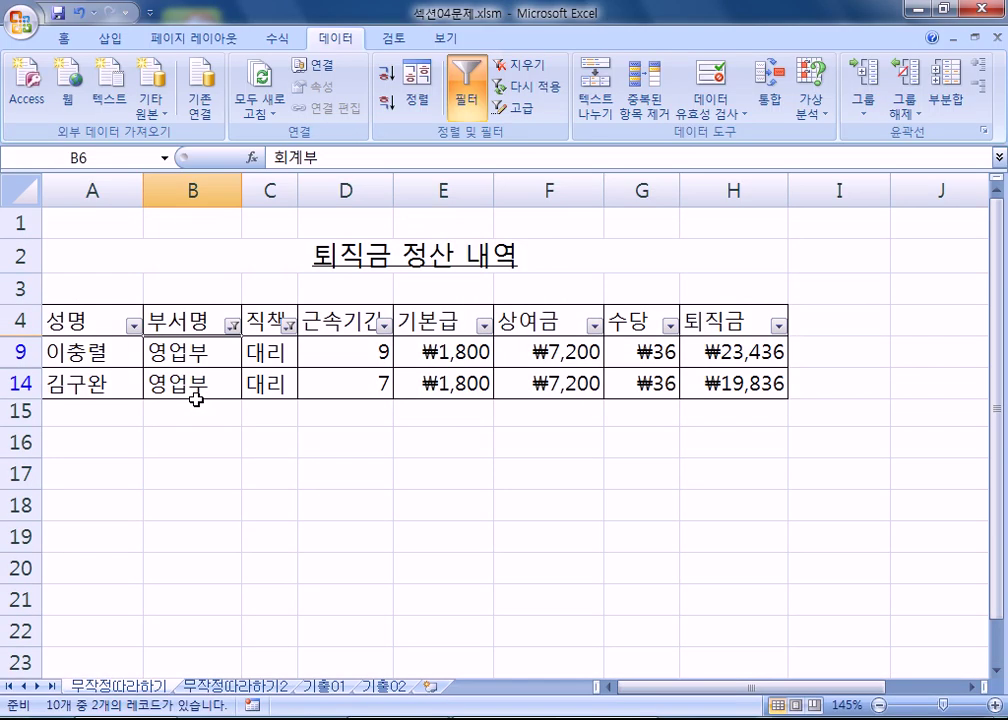
Clear the 부서명 and 직책 filter criteria so the table shows all its records again.
scroll(182, 400, up, 7)
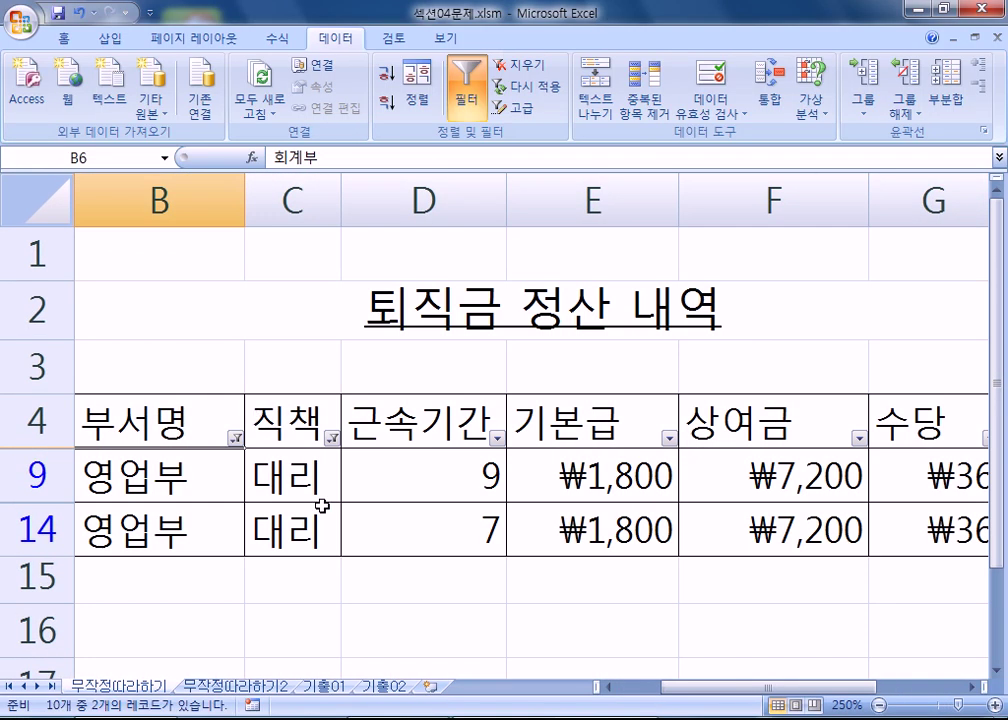
drag(736, 697, 640, 691)
click(165, 421)
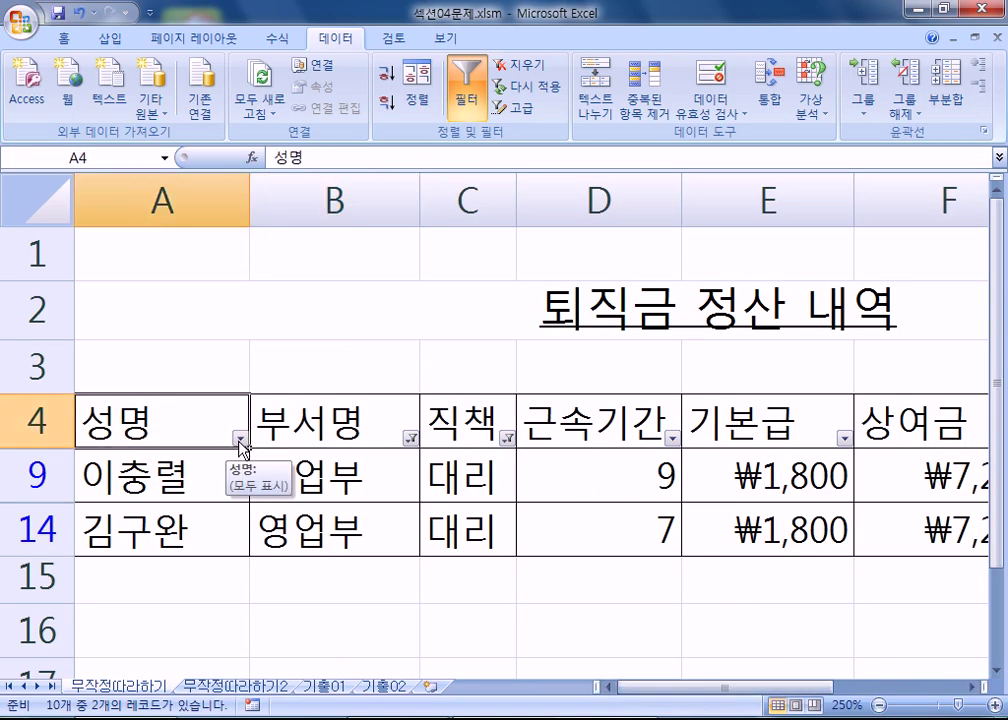
scroll(241, 440, down, 1)
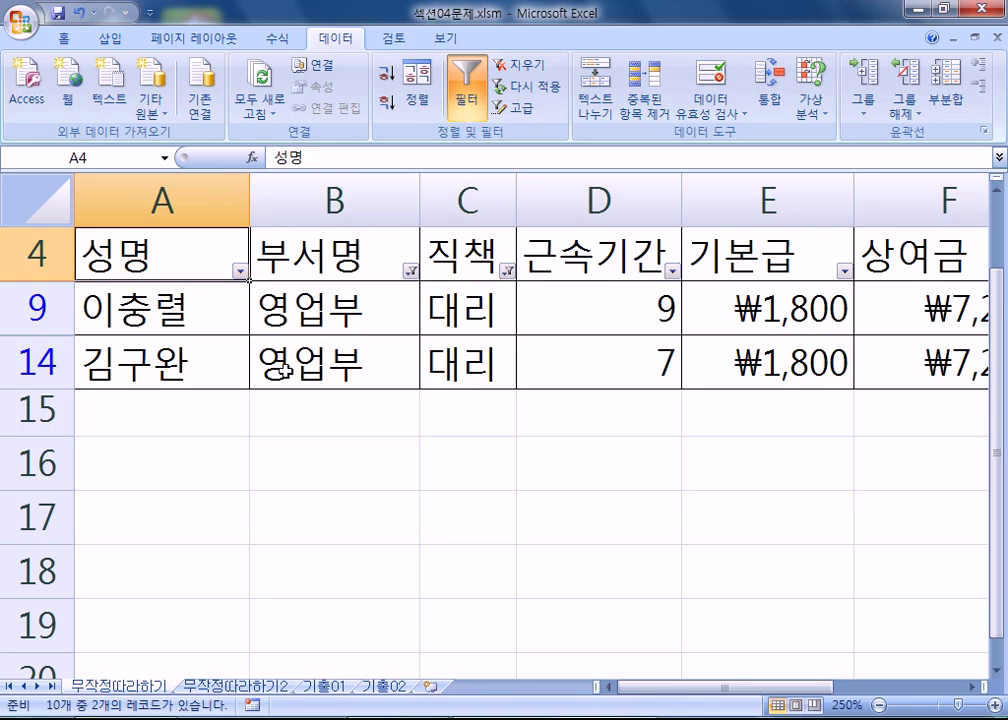
scroll(282, 373, down, 3)
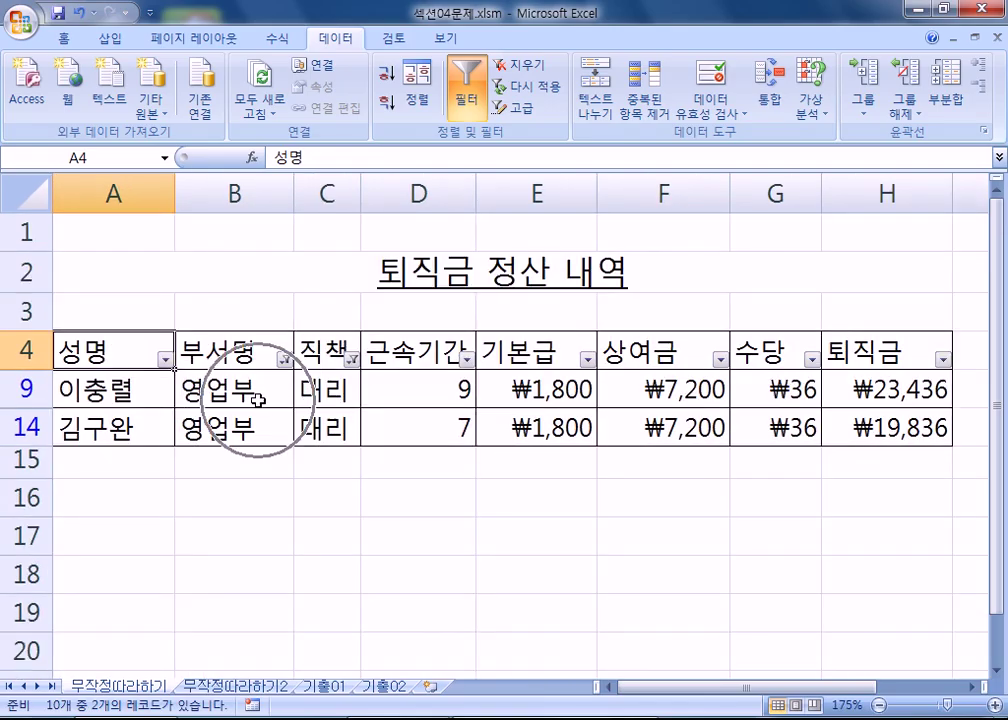
click(531, 68)
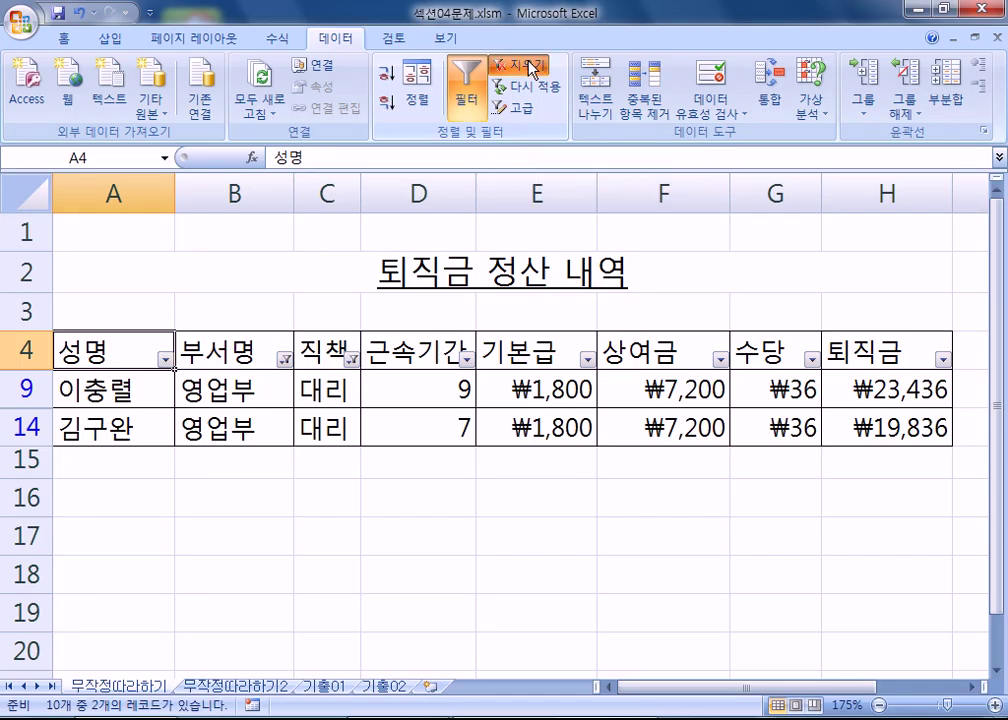
scroll(340, 508, down, 2)
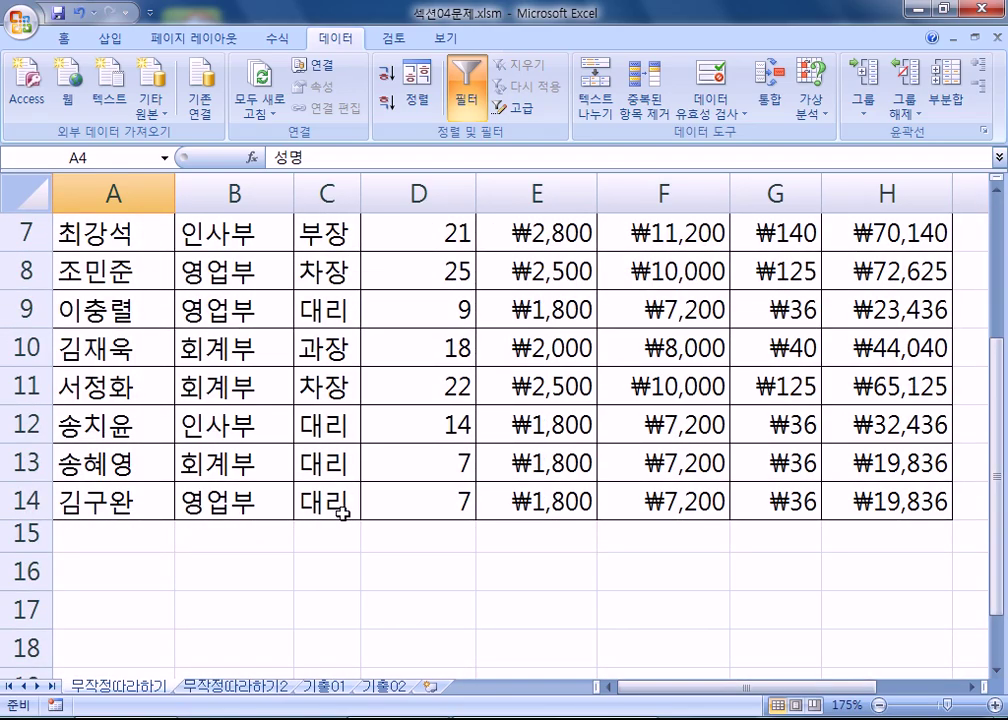
scroll(190, 380, up, 1)
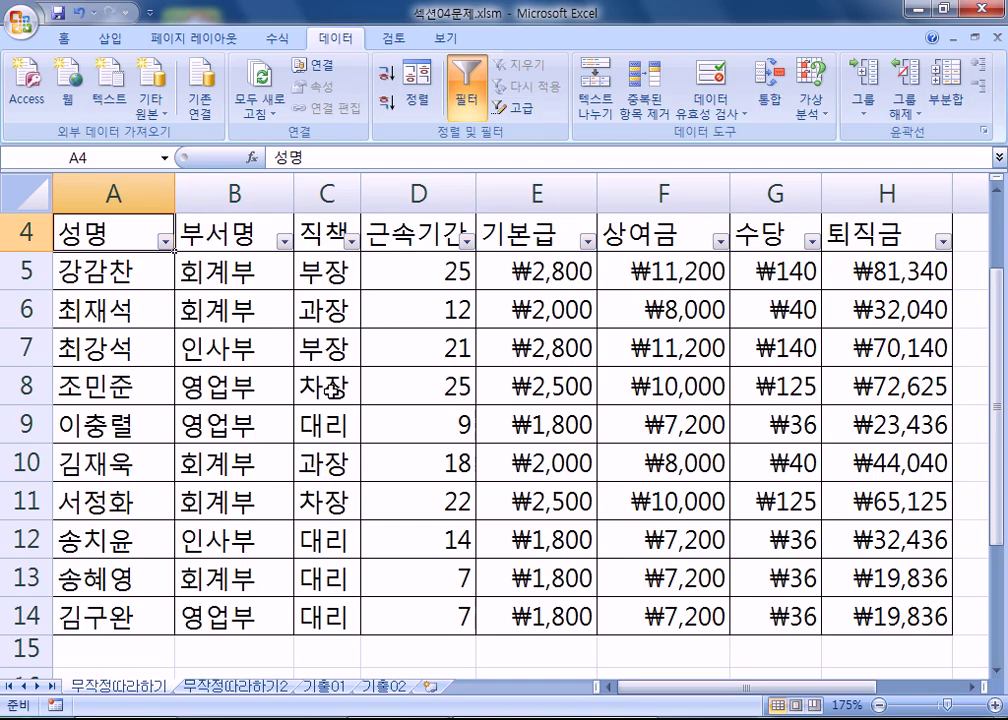
click(465, 241)
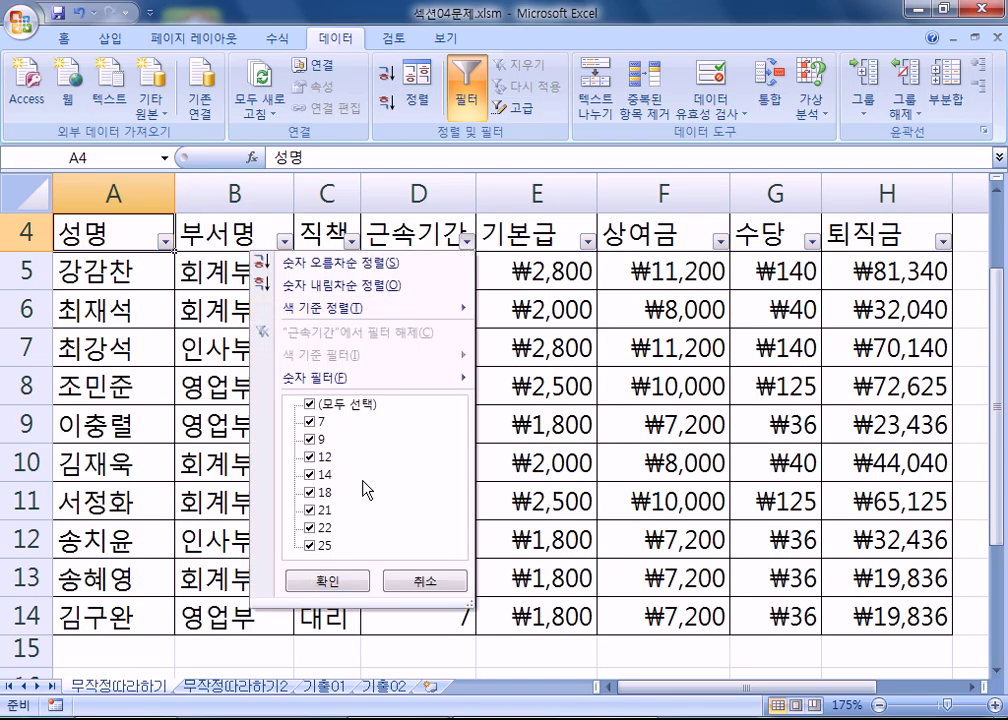
click(309, 421)
click(309, 439)
click(309, 457)
click(309, 475)
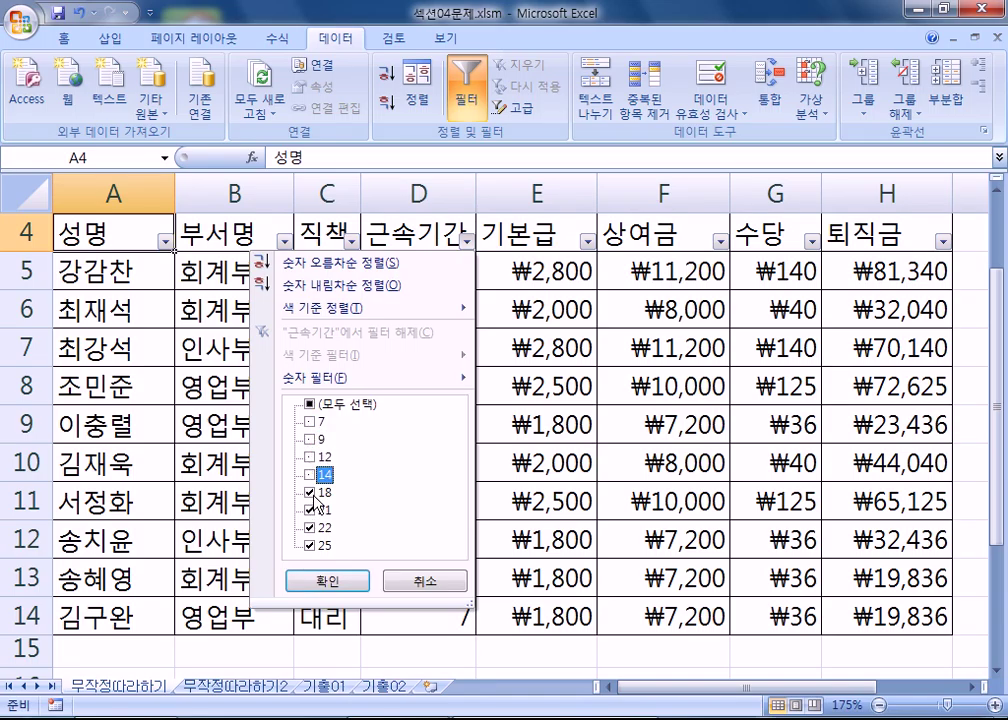
click(452, 579)
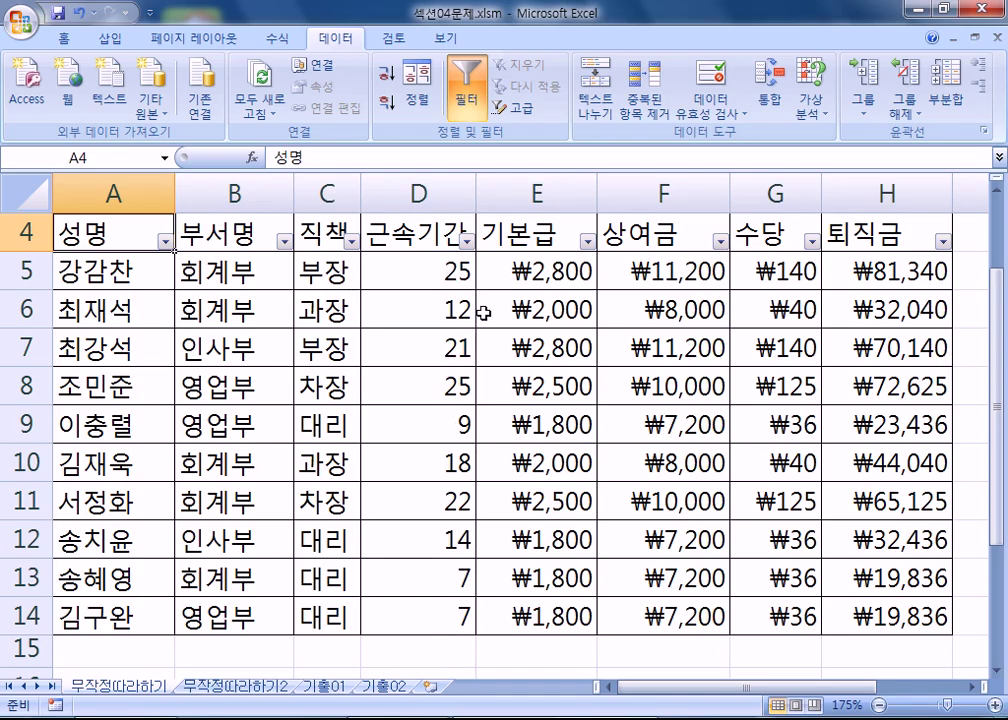
Apply a number filter to the 근속기간 column for values greater than or equal to 15.
click(467, 241)
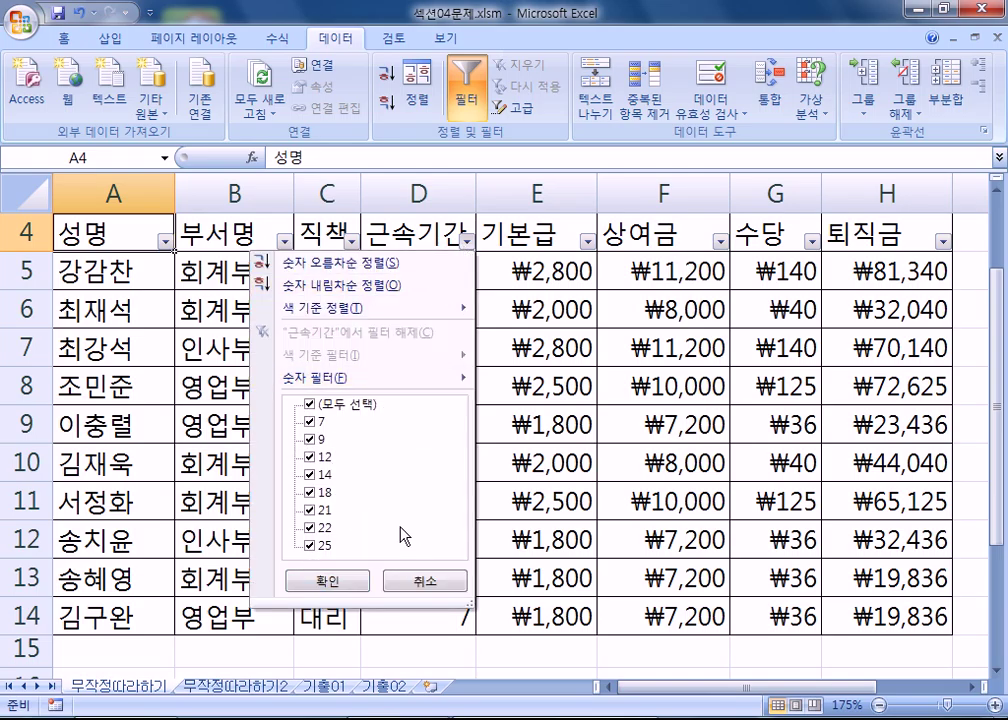
mouse_move(367, 385)
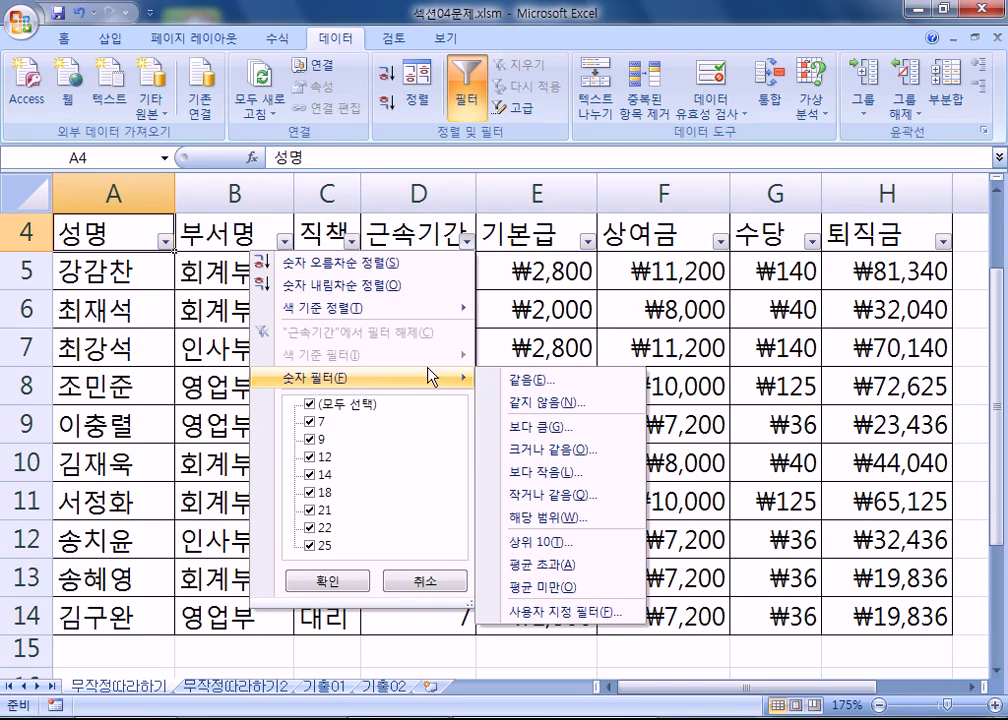
click(566, 451)
text(15)
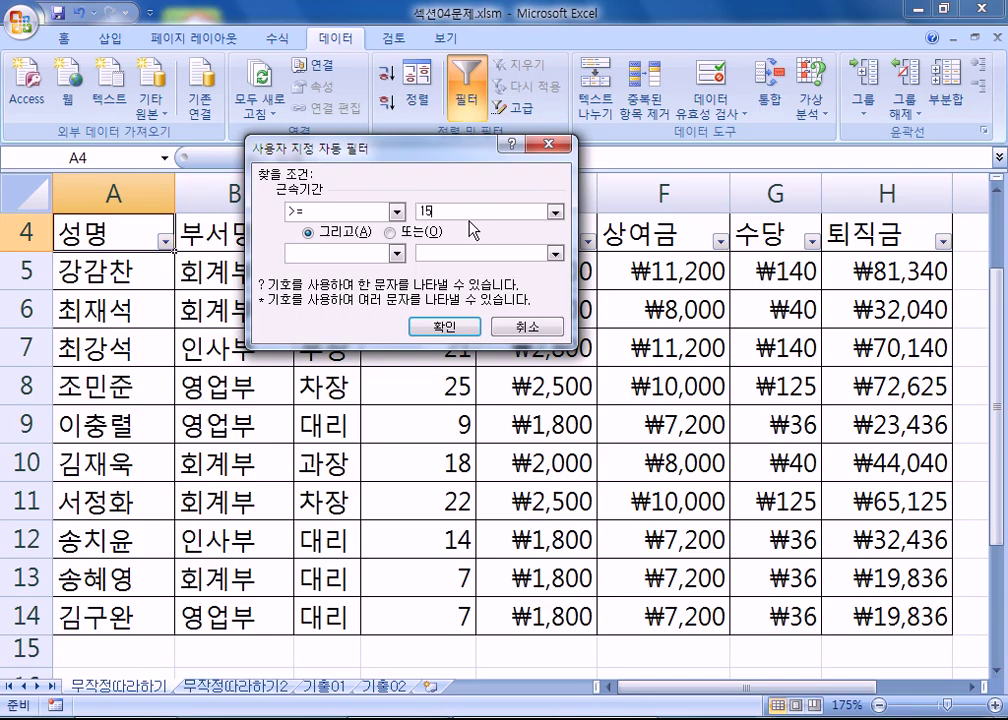
click(441, 328)
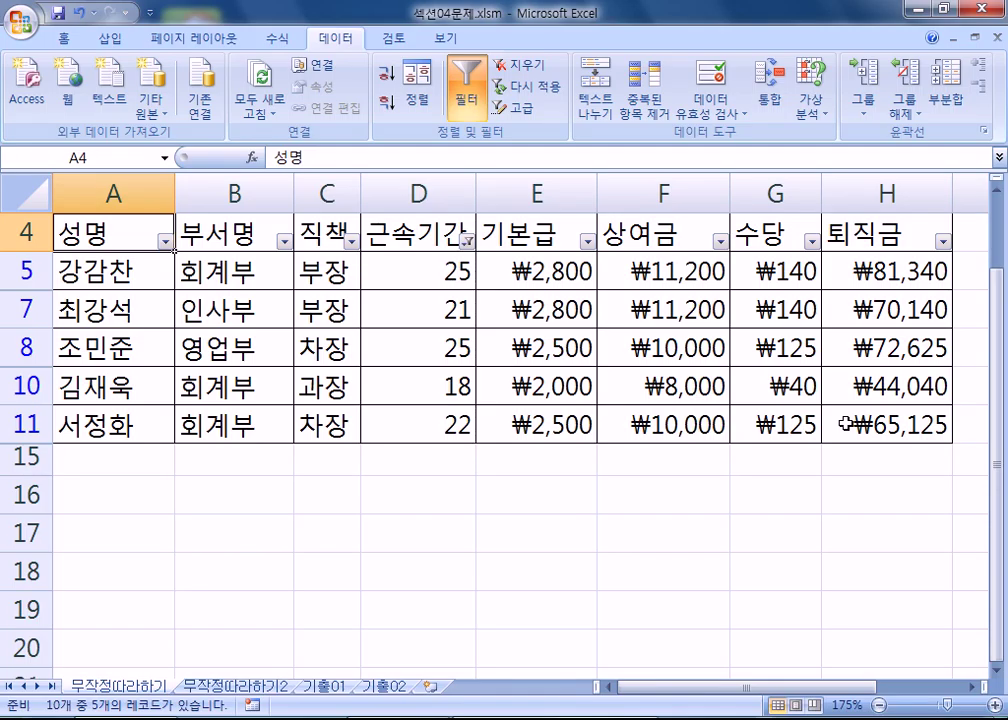
Set up a number filter on the 퇴직금 column for values less than or equal to 50000.
click(943, 241)
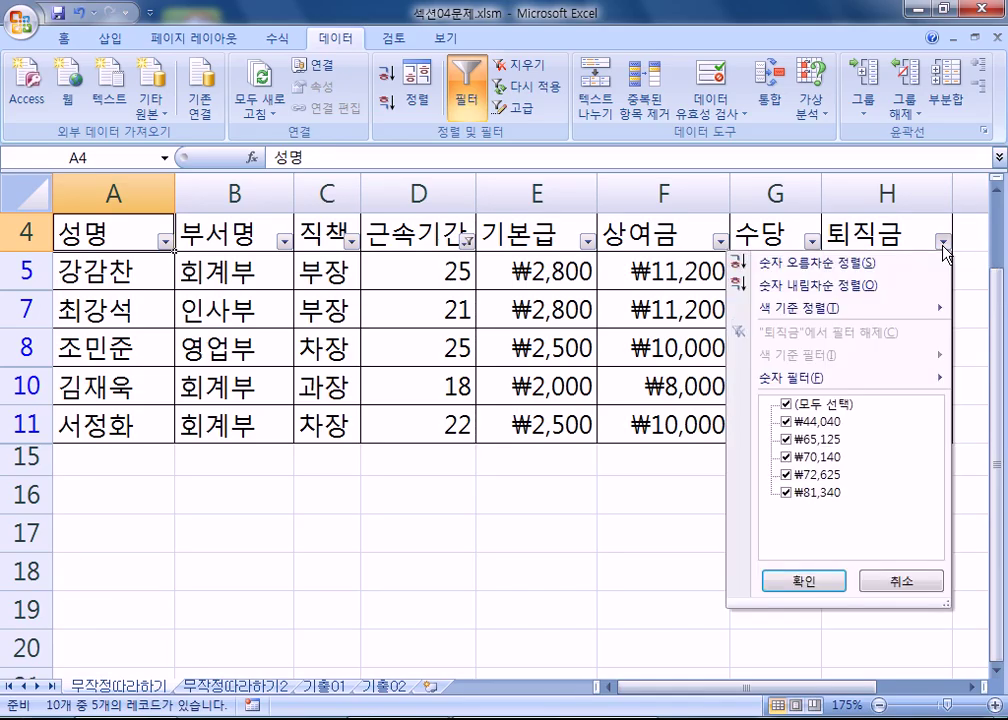
mouse_move(812, 381)
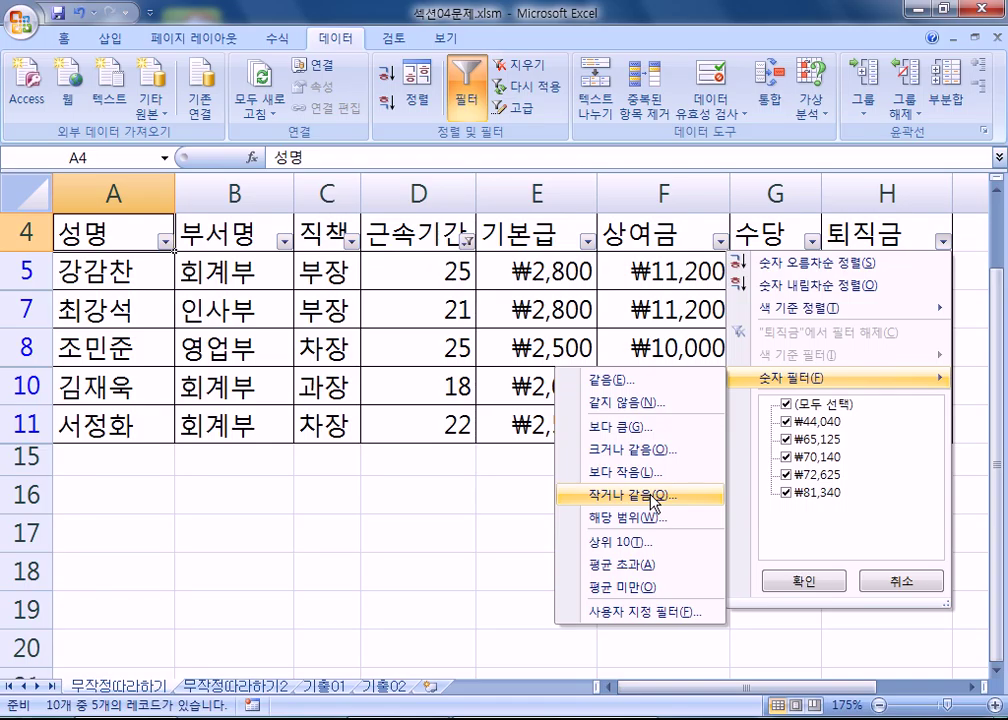
click(655, 495)
text(60000)
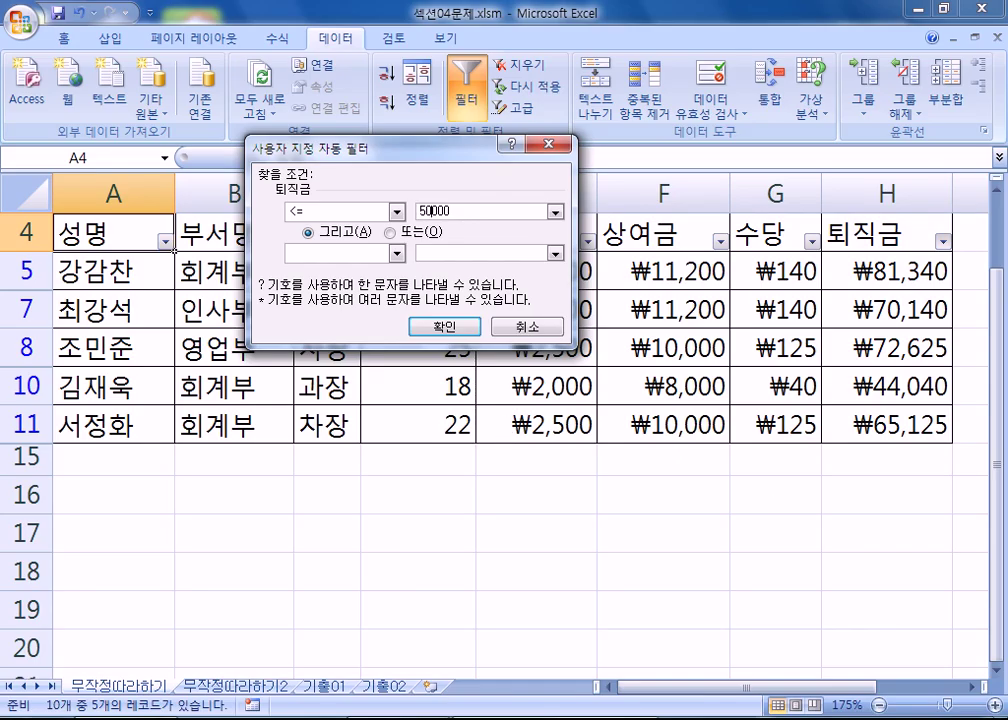
Switch to Notepad, add the line "50,000원 이하" under the filter definition, and position the note so the filter condition stays readable.
key(alt+Tab)
key(Return)
text(50,000원 이하)
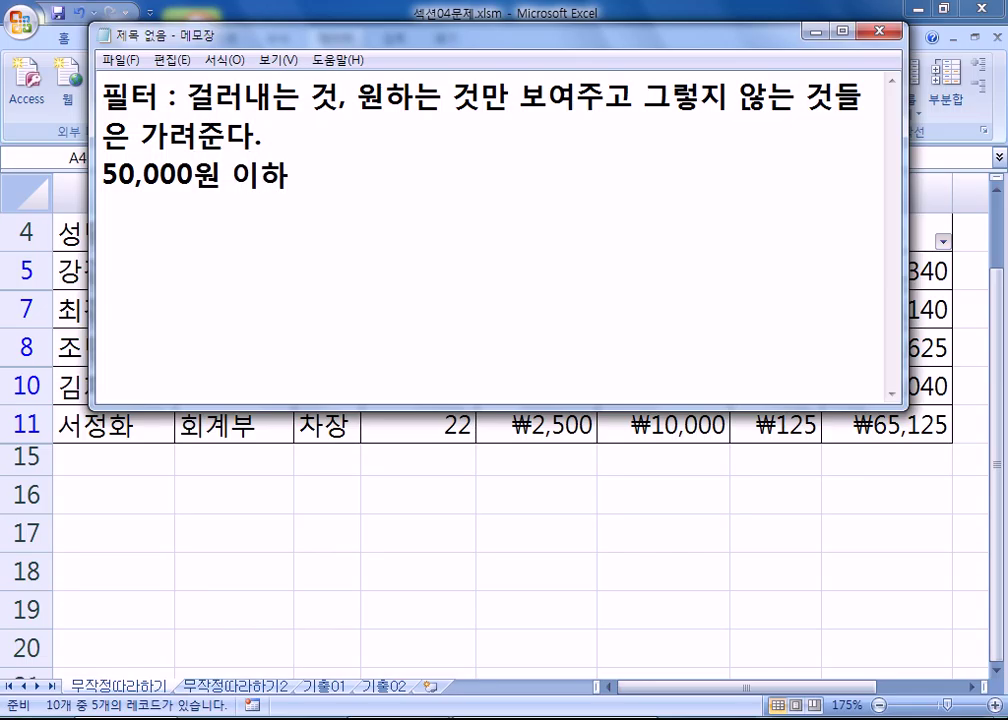
drag(322, 43, 249, 351)
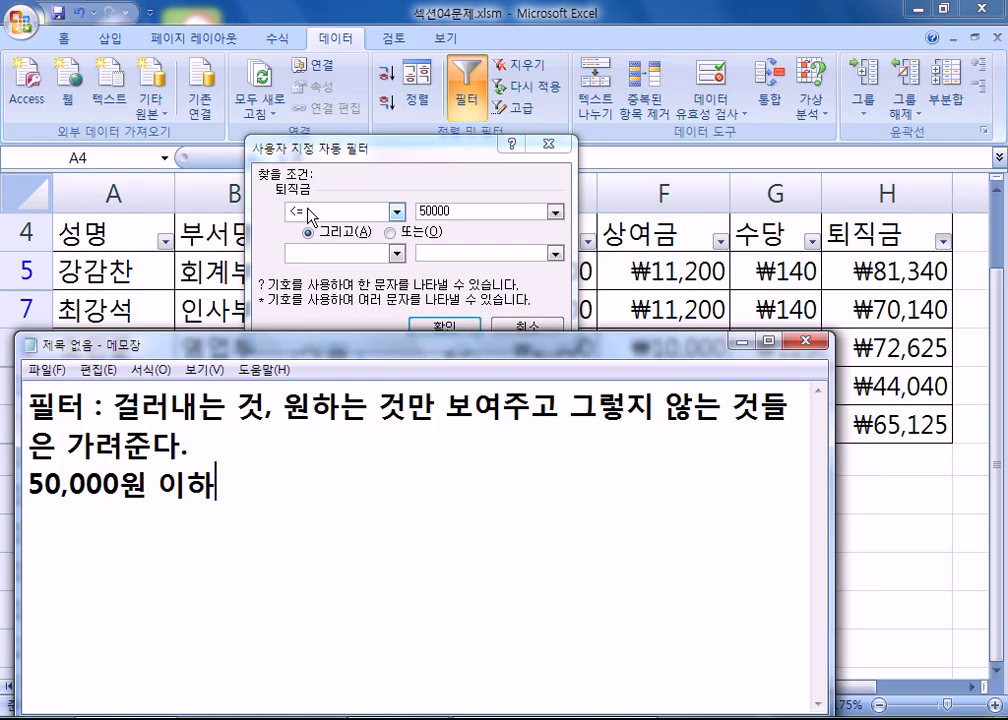
drag(119, 486, 4, 476)
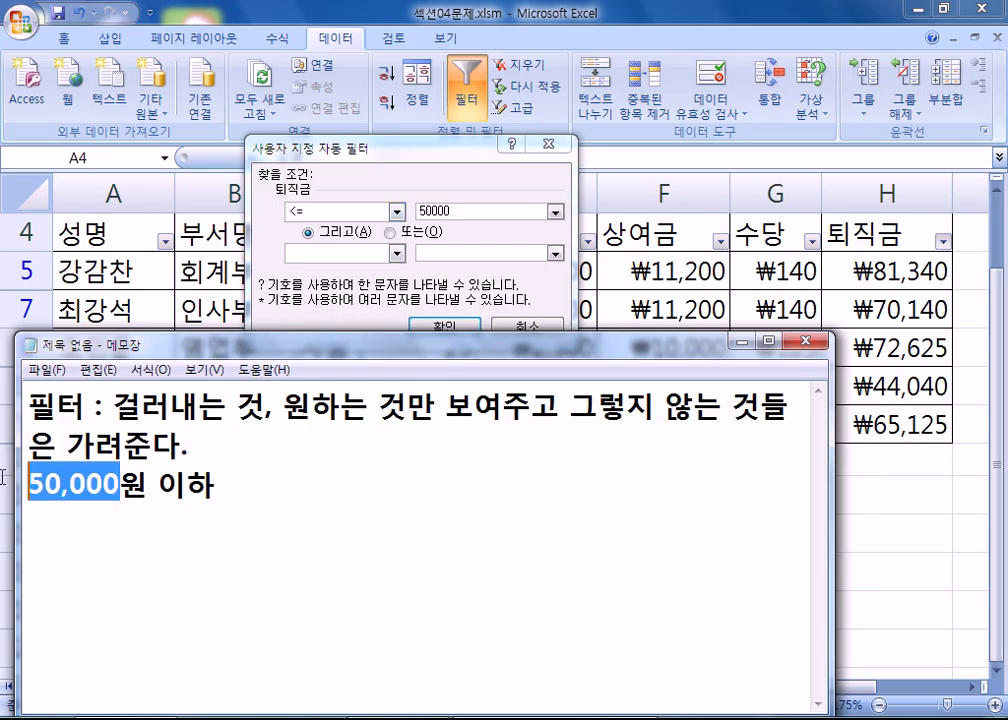
click(434, 211)
text(,)
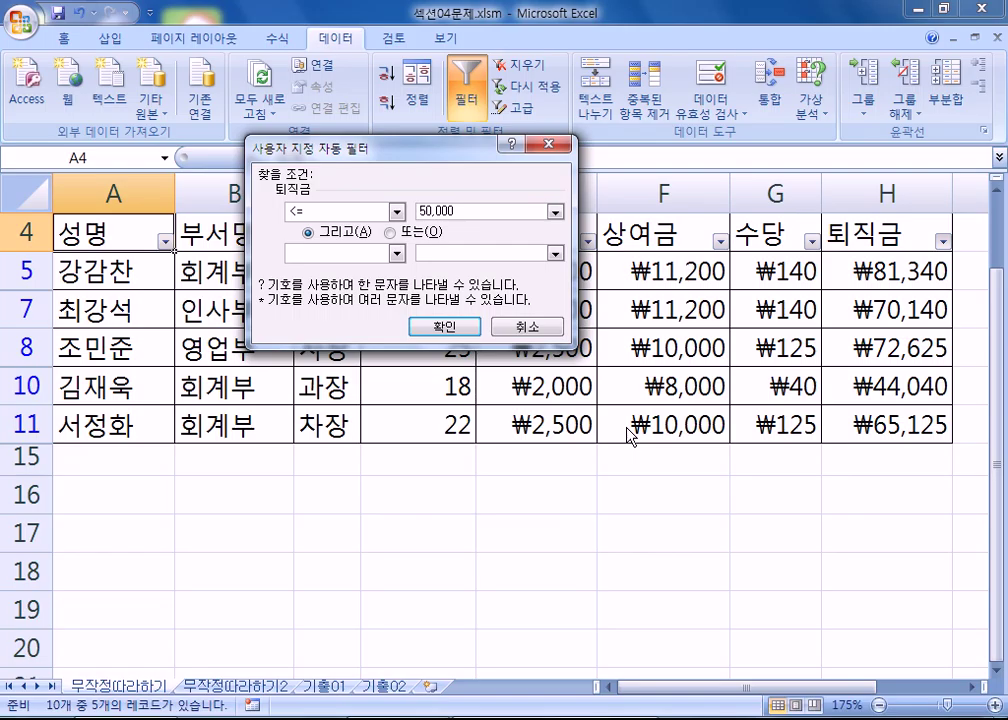
key(BackSpace)
Switch to Notepad and append " : <= 50000" to the "50,000원 이하" line.
key(alt+Tab)
click(88, 489)
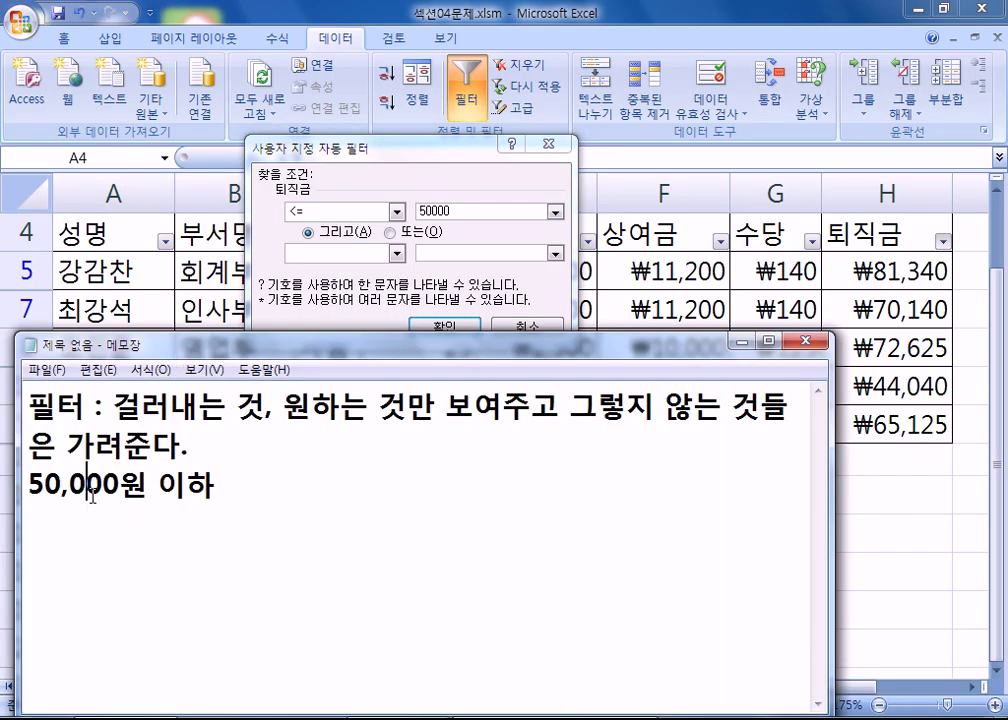
drag(150, 350, 487, 117)
click(667, 268)
key(BackSpace)
text(: )
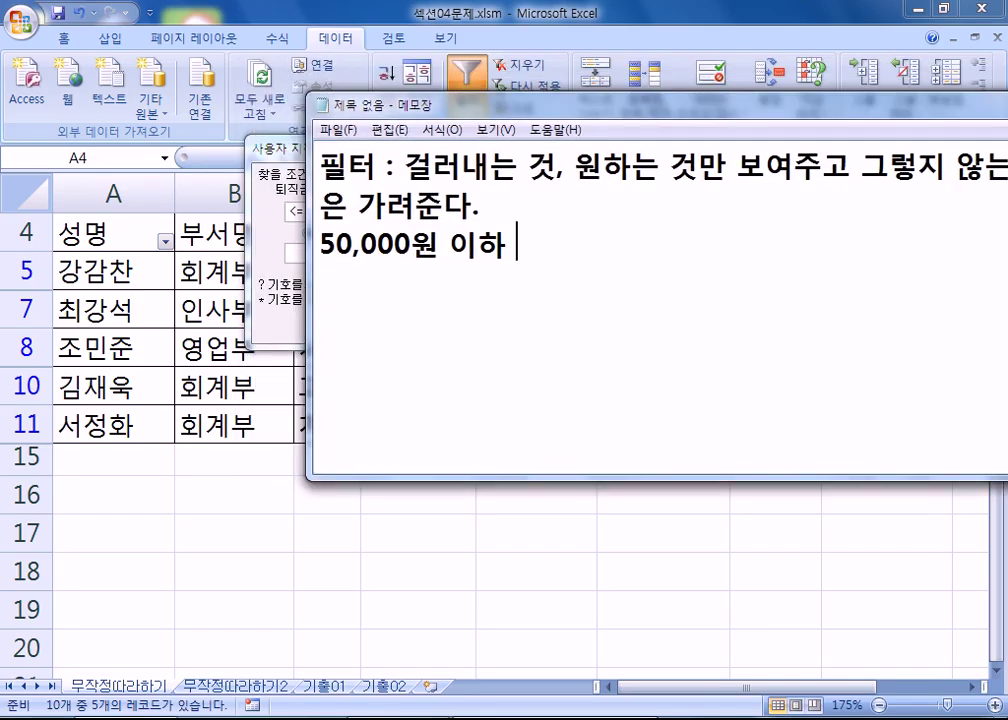
text(<= 50000)
drag(533, 245, 575, 246)
Start a new line below the "50,000원 이하 : <= 50000" note in Notepad after revisiting Excel's custom filter value.
key(alt+Tab)
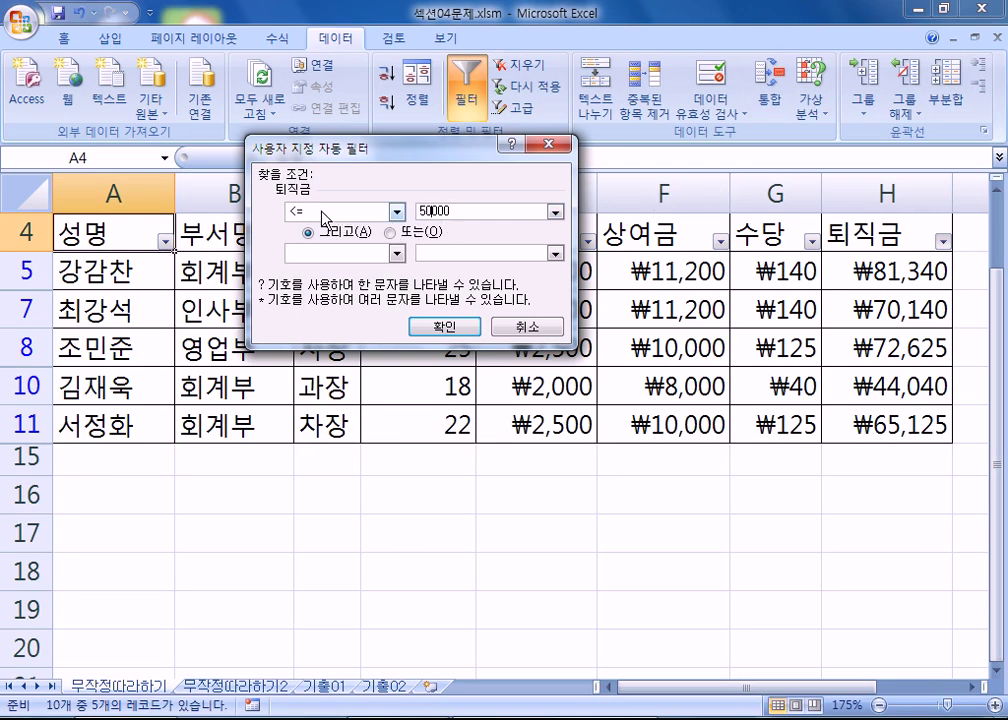
click(506, 217)
key(alt+Tab)
click(666, 241)
key(Return)
click(617, 247)
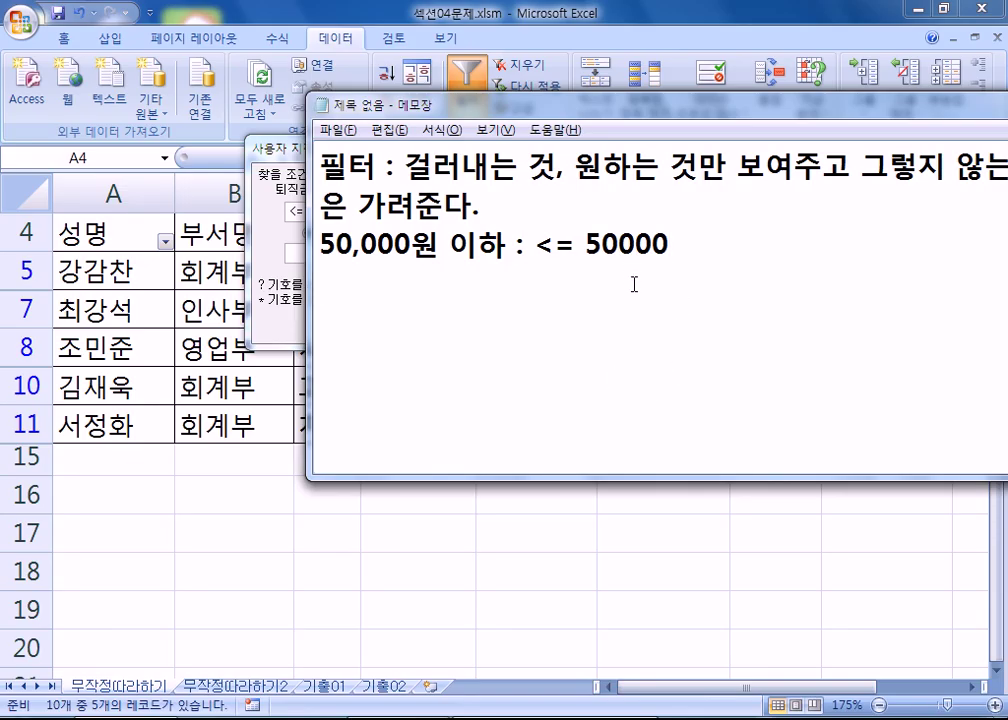
Switch back to Excel, apply the 퇴직금 condition of <= 50000, and check the filtered record in row 10.
key(alt+Tab)
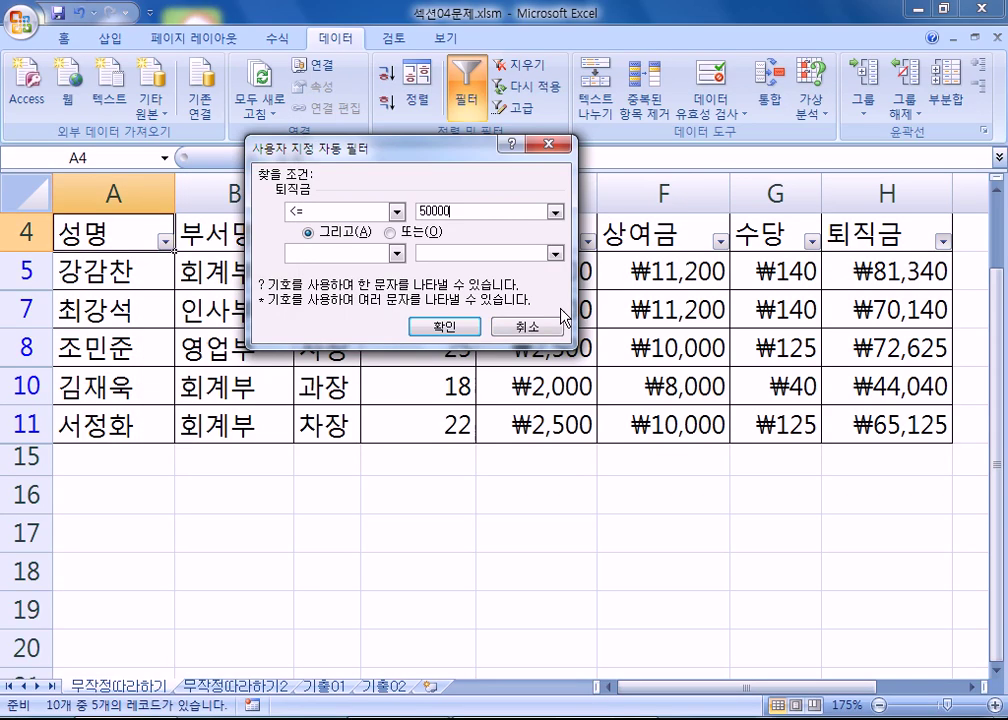
click(444, 327)
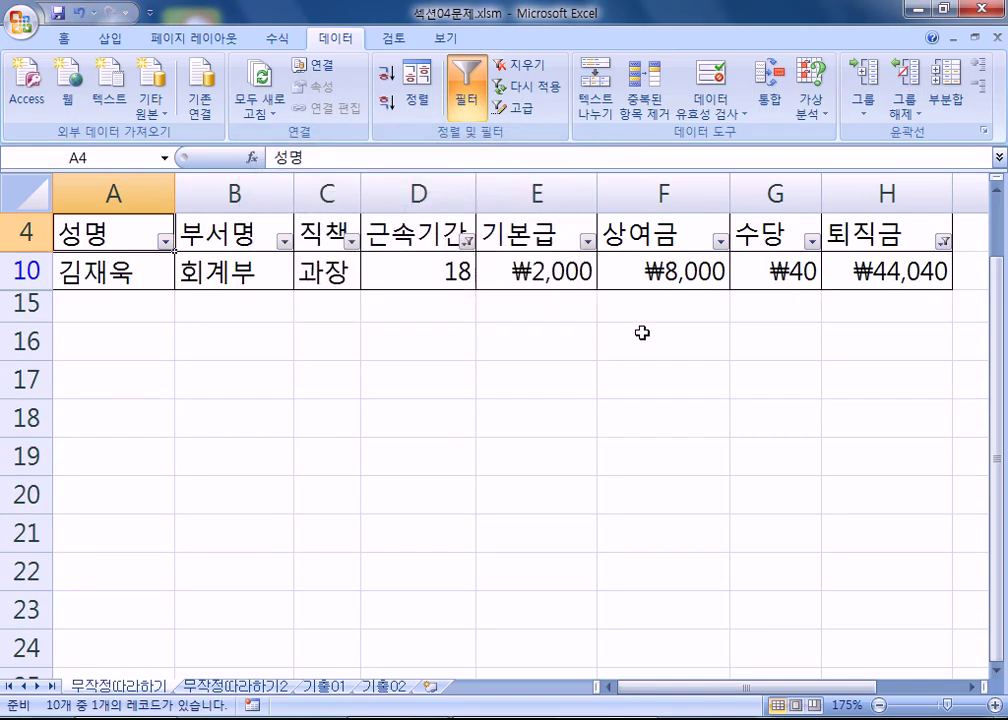
scroll(514, 300, up, 1)
ctrl+scroll(514, 300, down, 1)
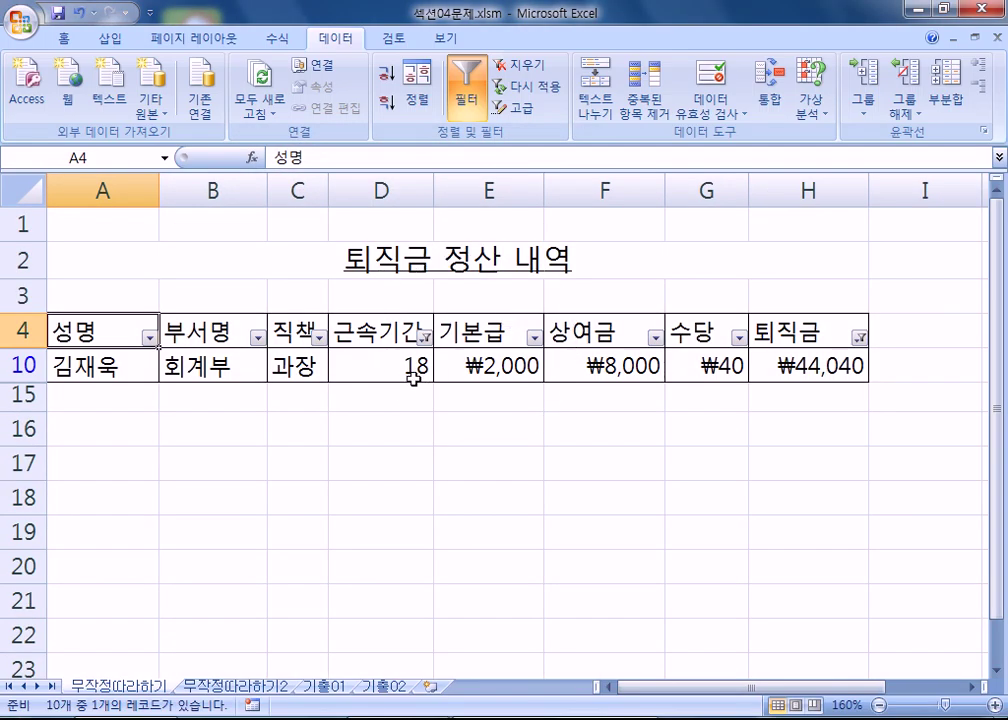
click(377, 368)
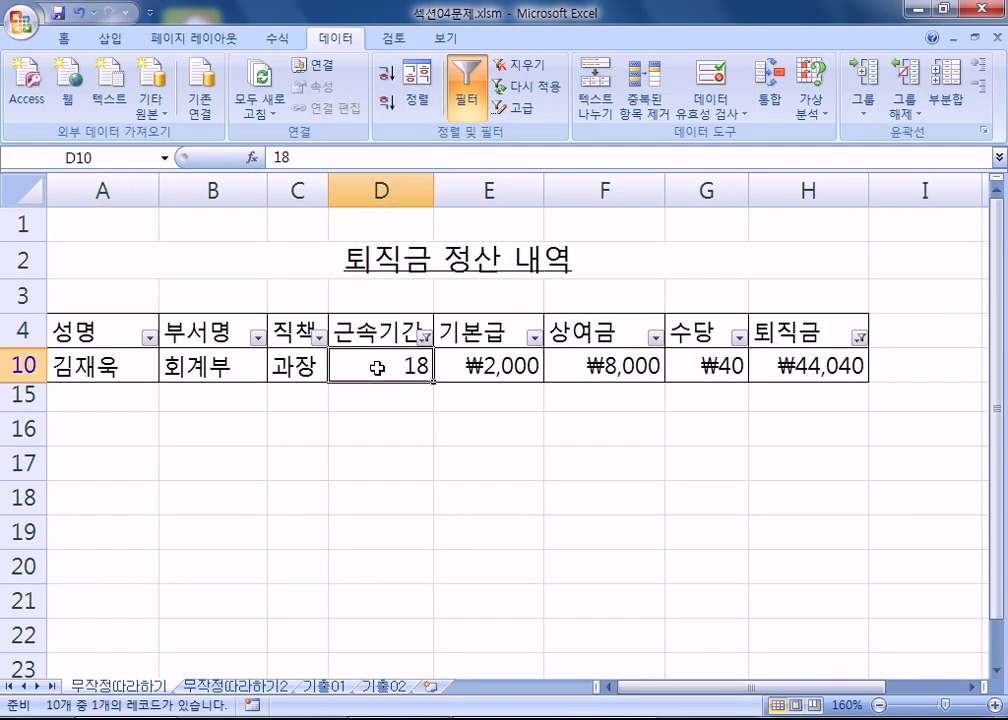
click(787, 372)
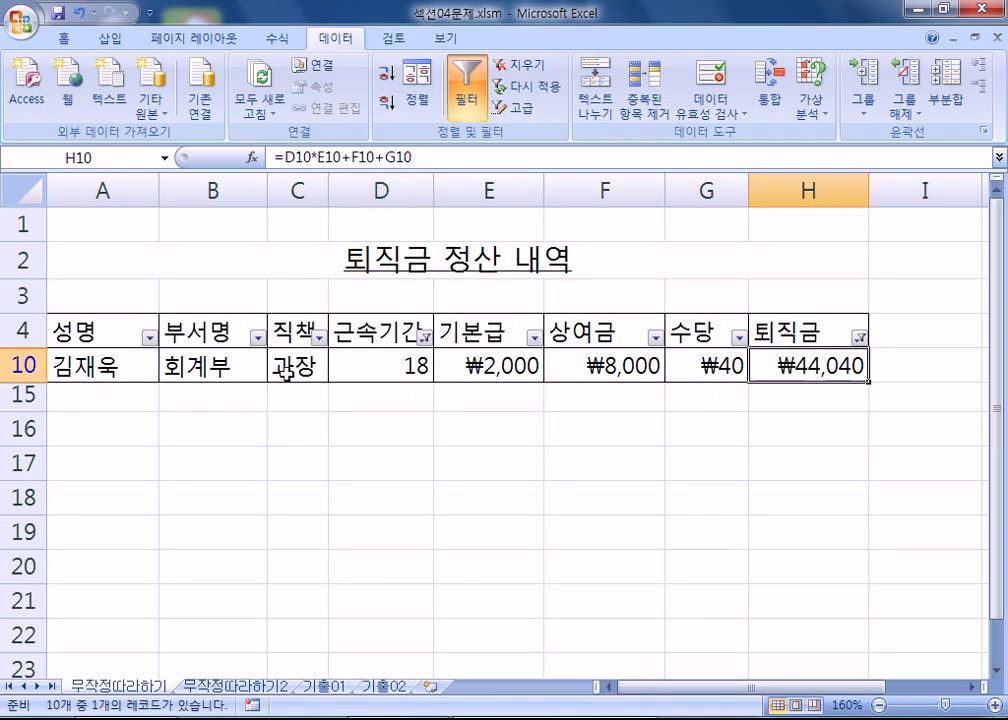
click(14, 364)
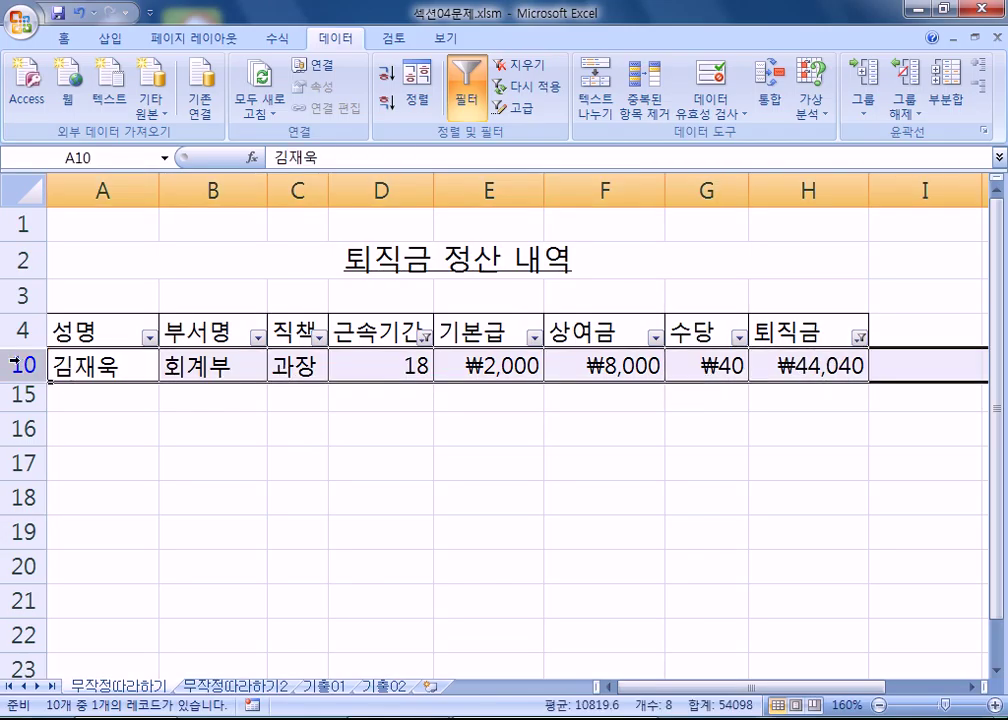
click(258, 371)
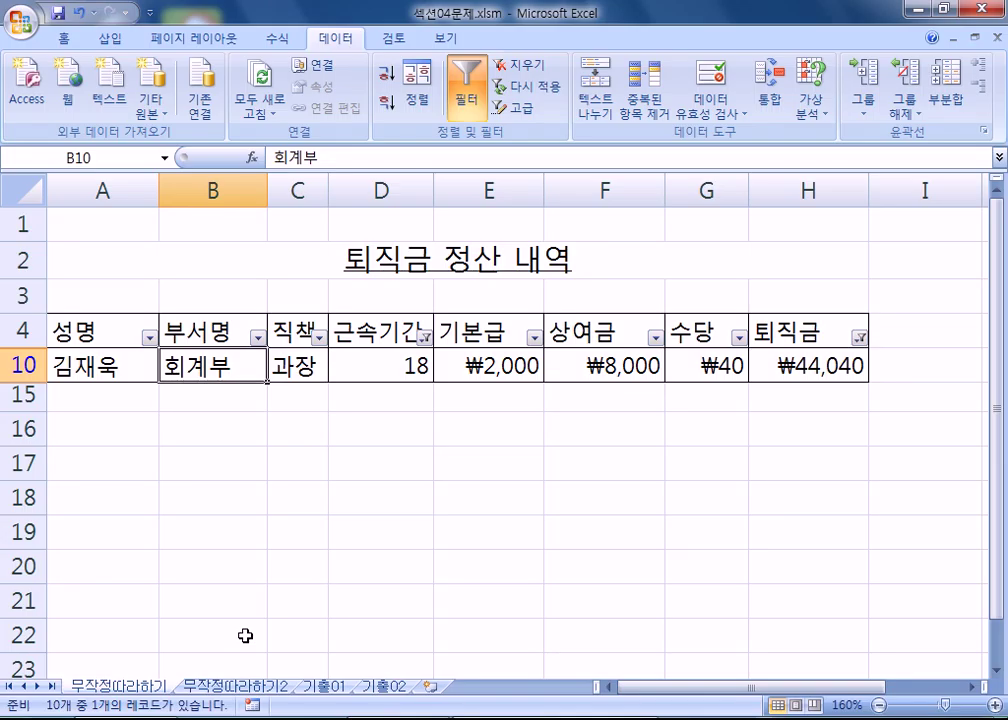
Open the 무작정따라하기2 sheet, select cell A6 in its table, and switch to Notepad.
click(225, 688)
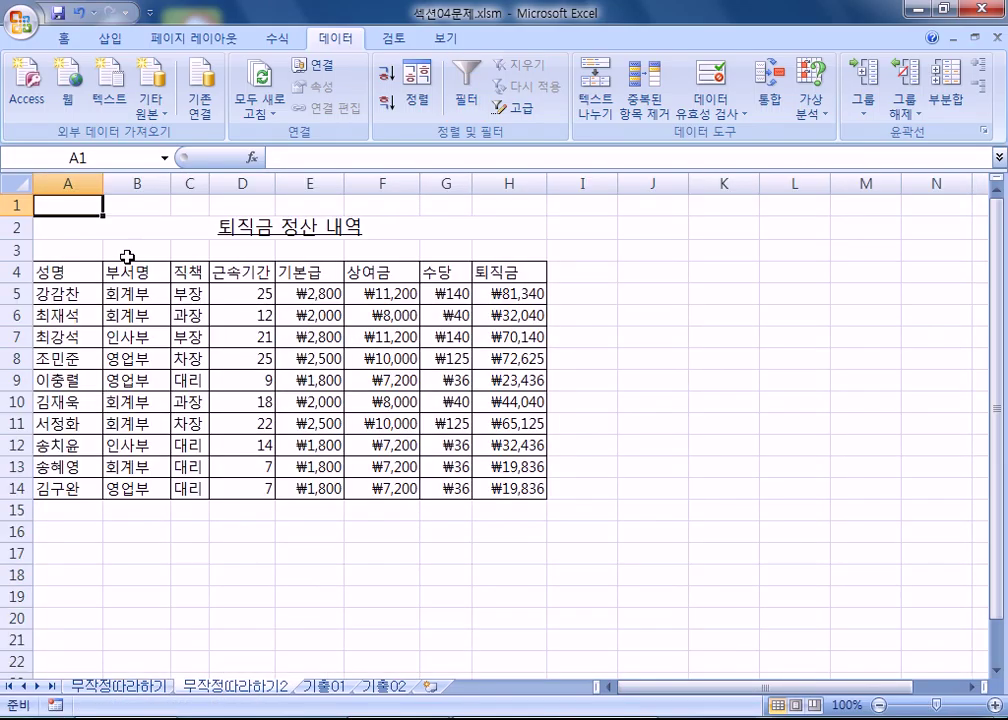
click(95, 315)
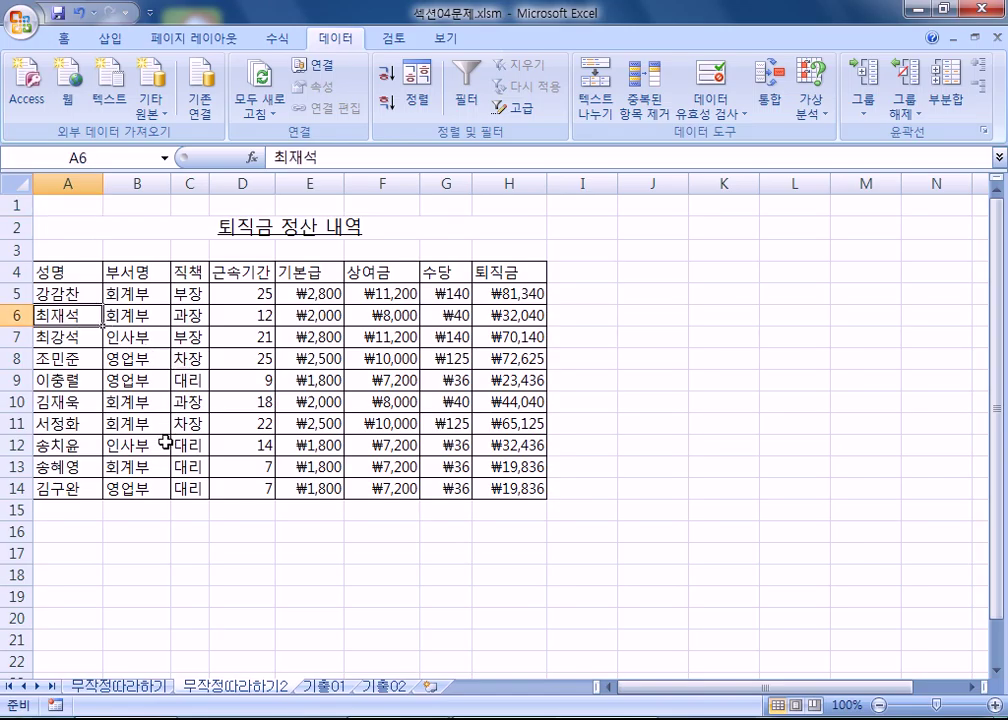
key(alt+Tab)
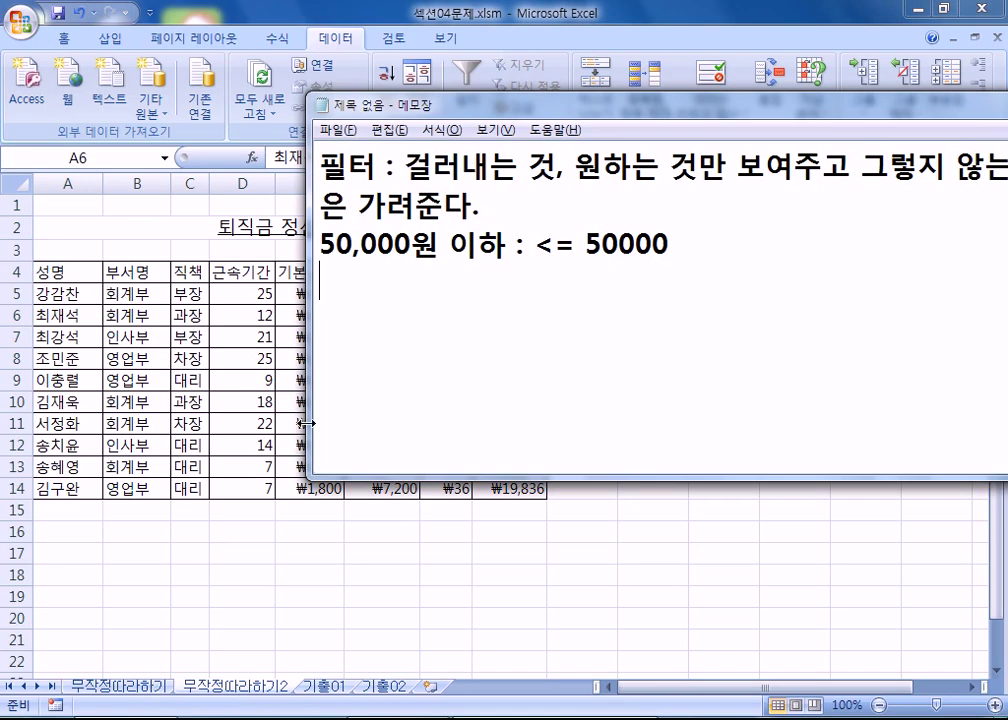
Add the note "근속기간이 15년 이상이고, 퇴직금이 50000원 이하" below a blank line.
key(Return)
text(ㄱ근속기간이)
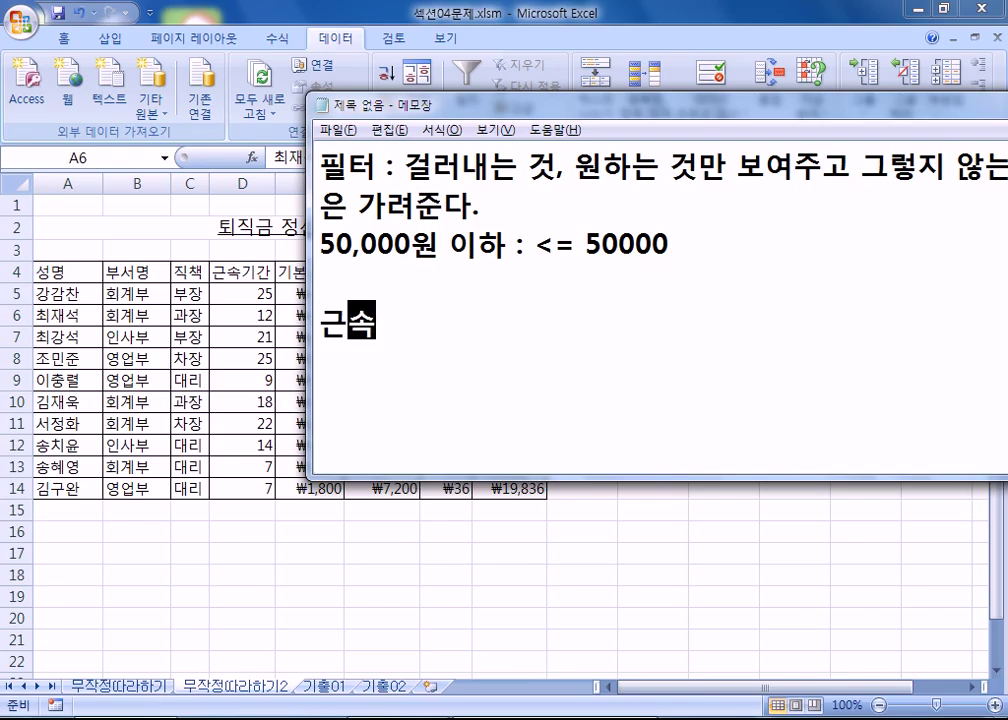
text( 1)
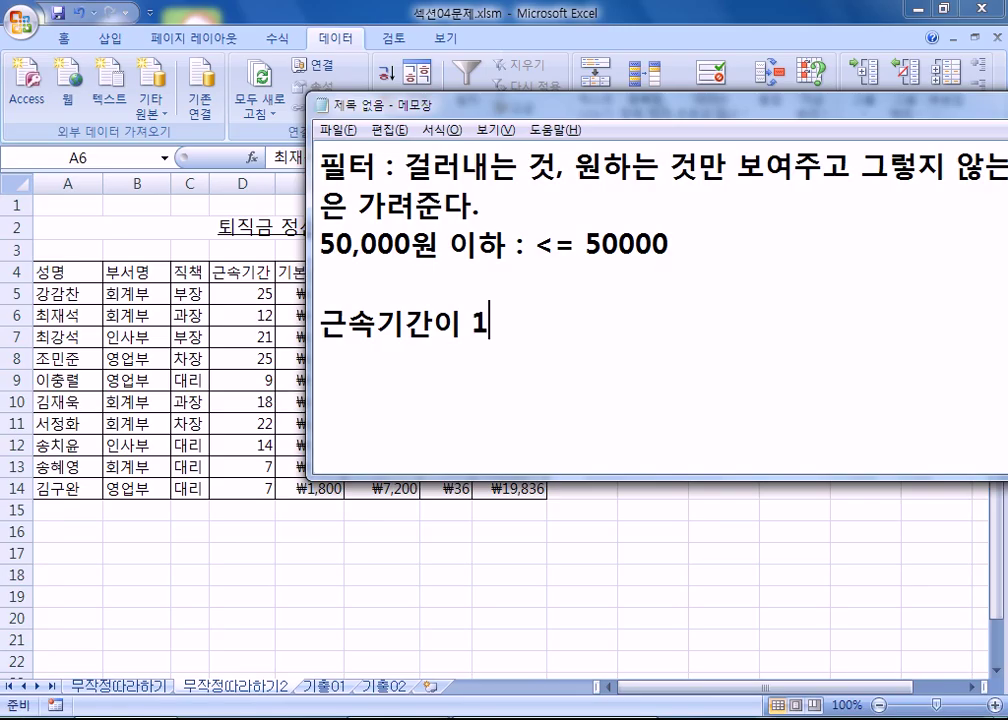
text(5년 이상이고, ㅌ)
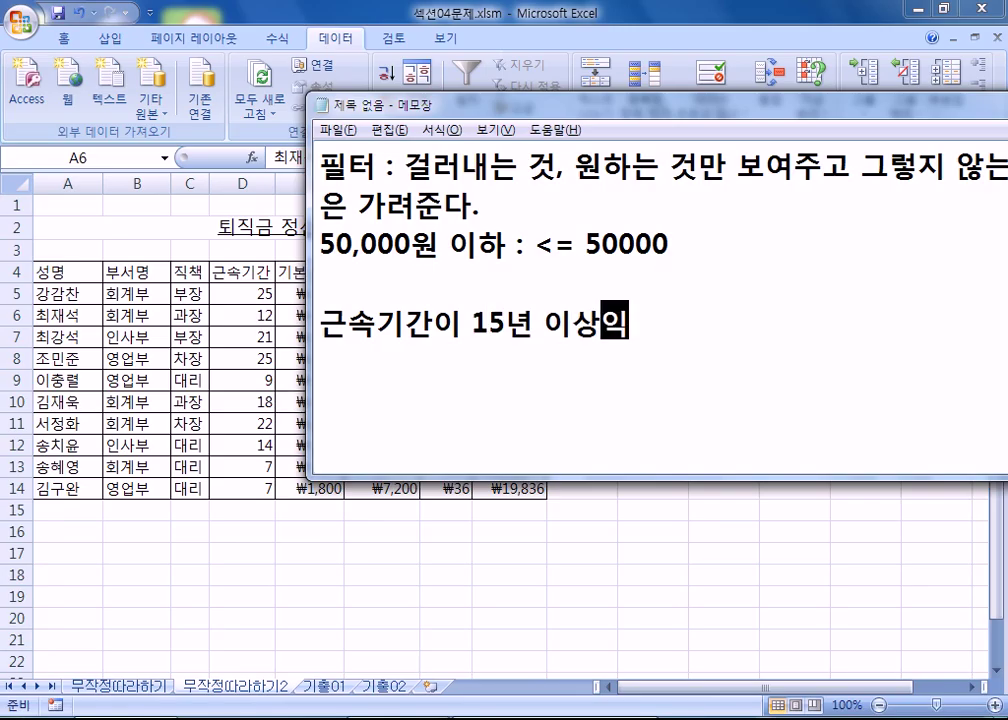
text(퇴직금ㅇ)
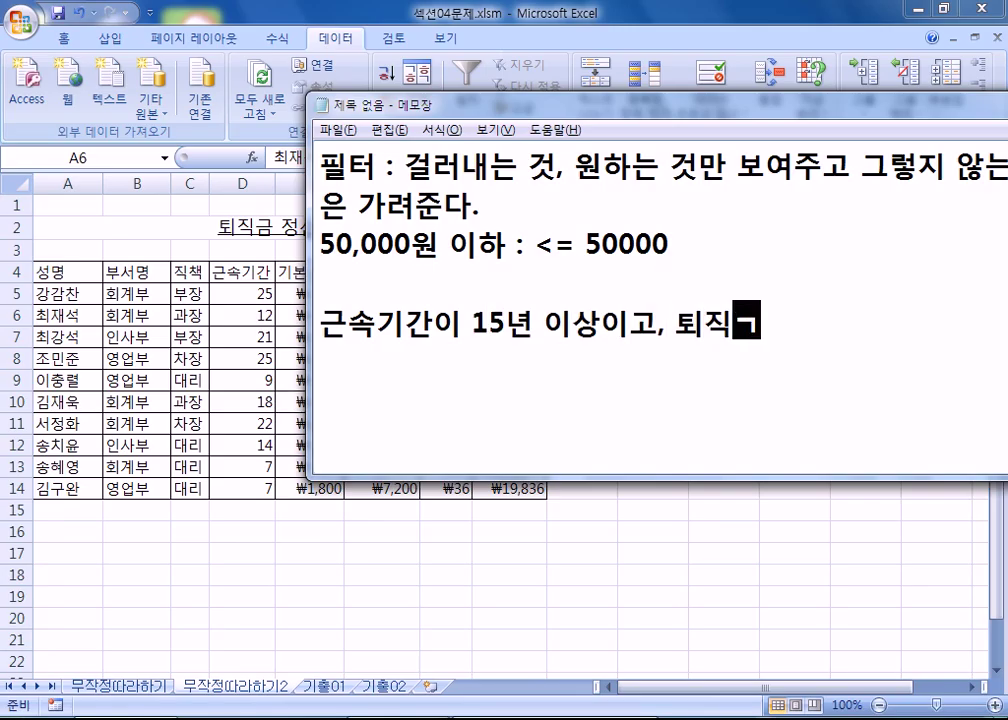
text(이 5000ㅇ)
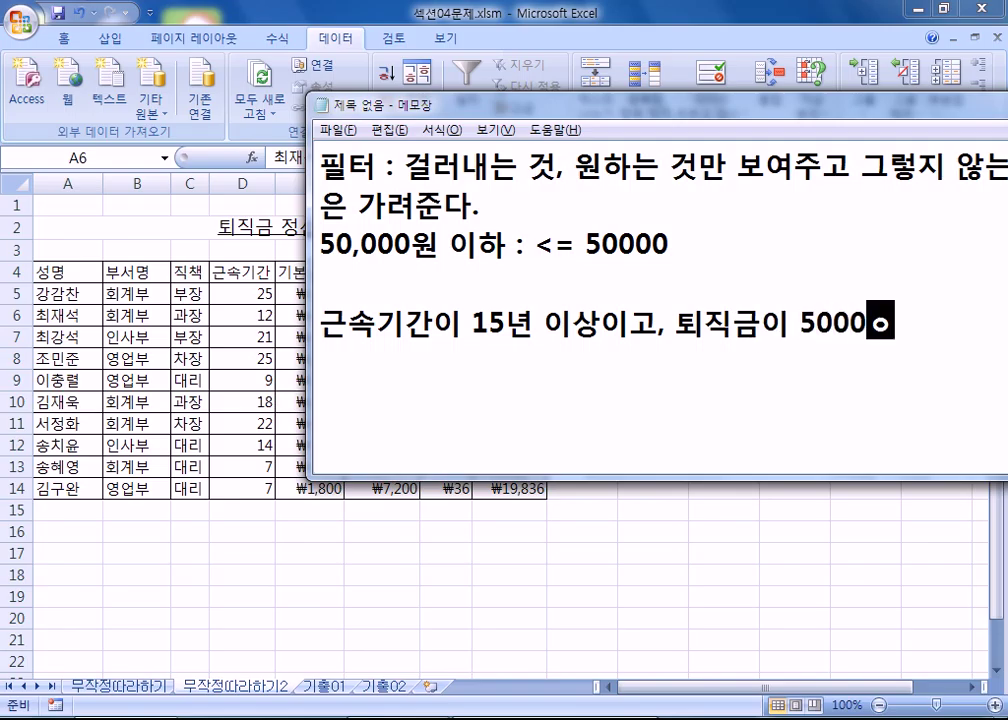
key(BackSpace)
text(0원 이하)
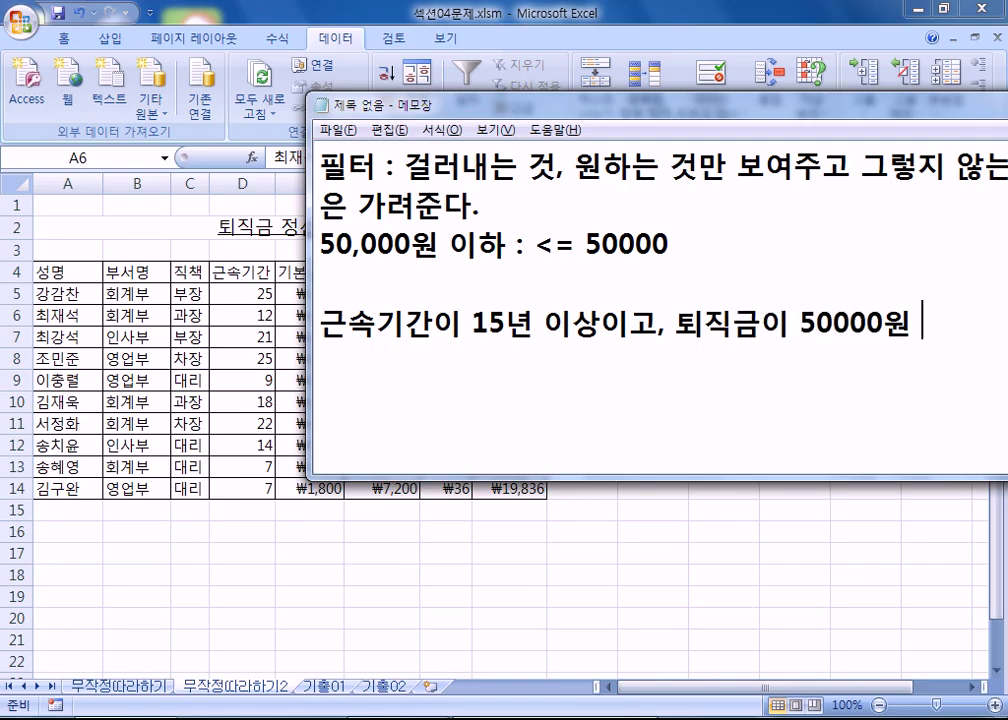
Add the line "조건 2가지가 모두 만족하는 경우에만 해당" directly beneath the two-condition note.
key(Return)
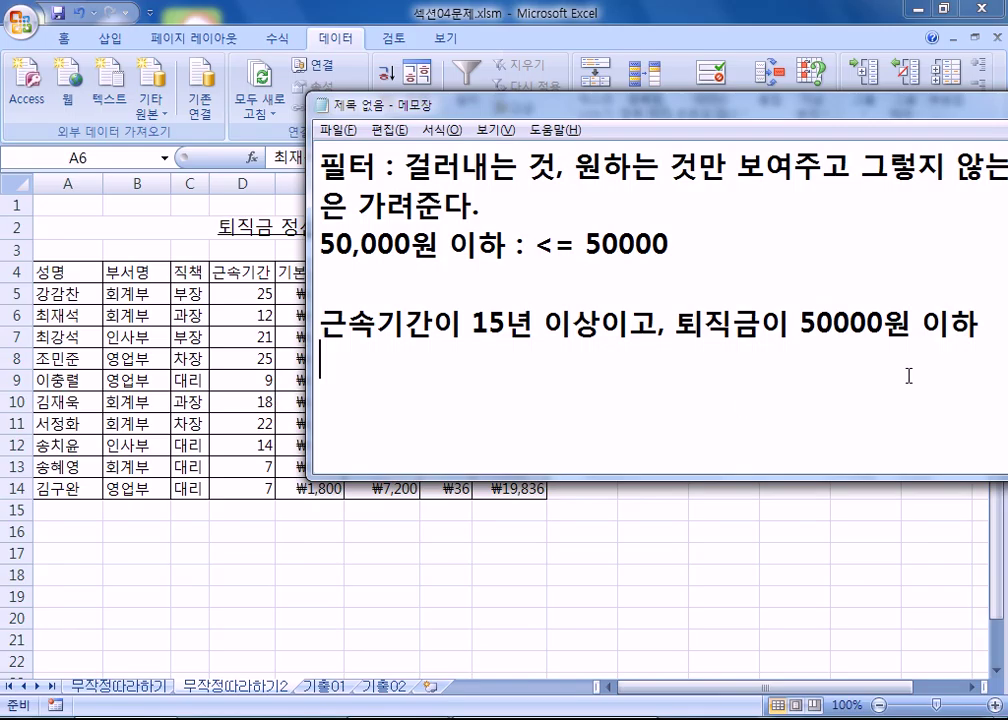
text(조건)
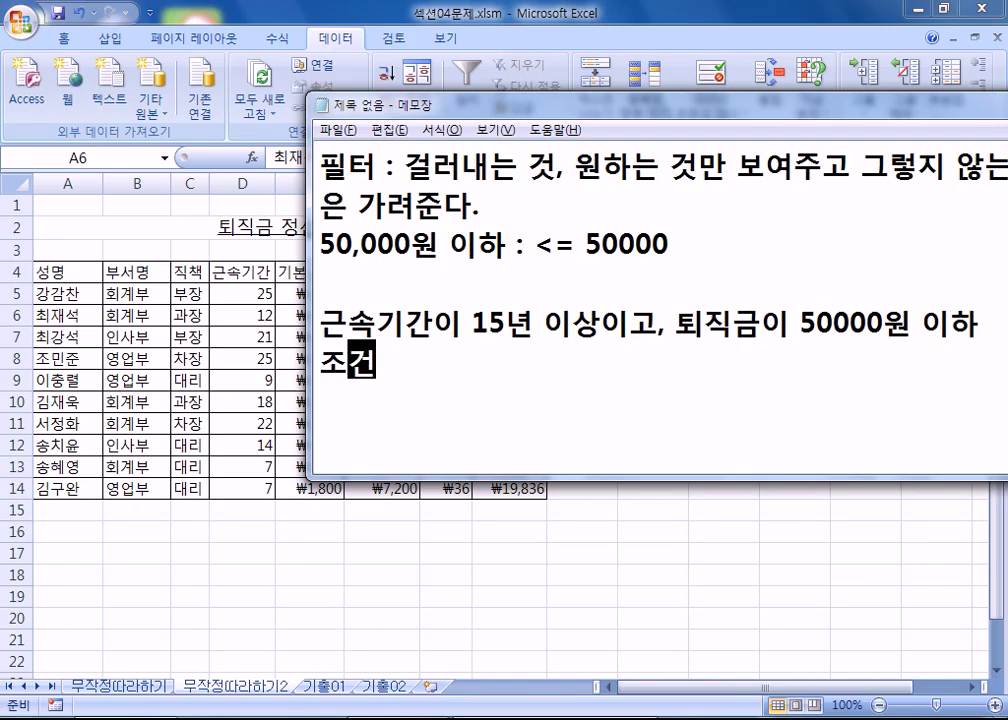
text( 2갖지가 )
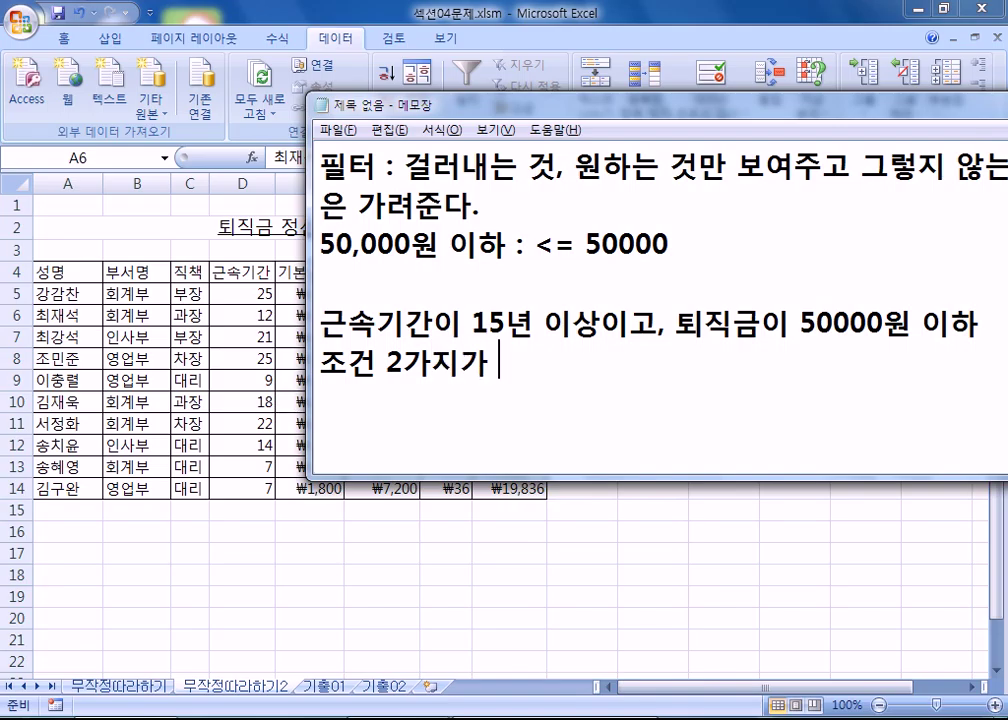
text(모두 만족하는 경우)
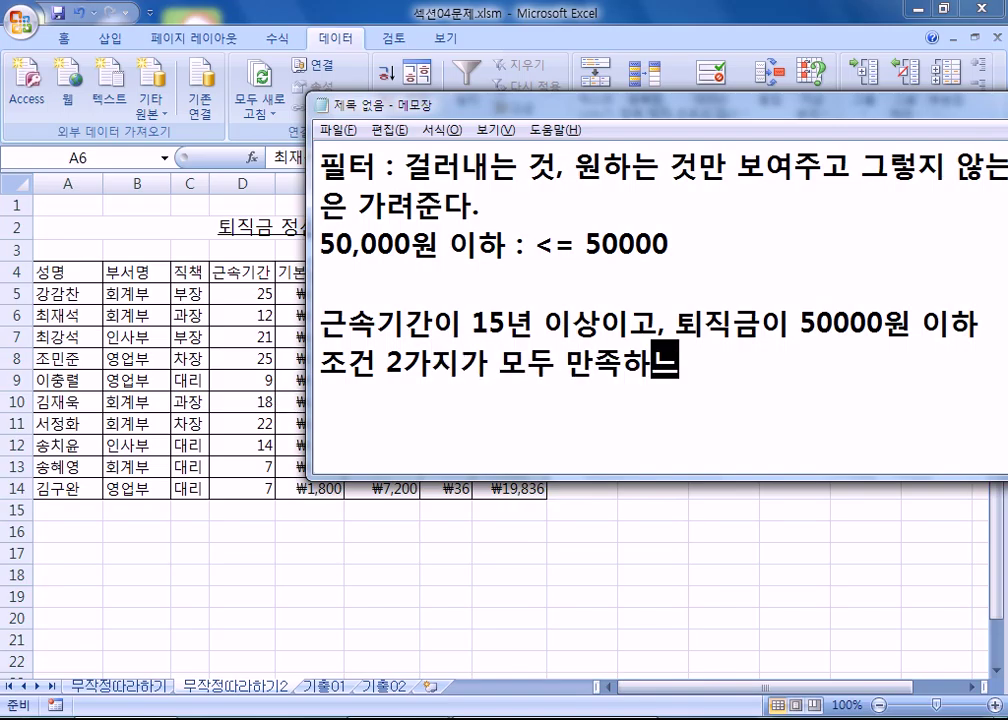
text(에)
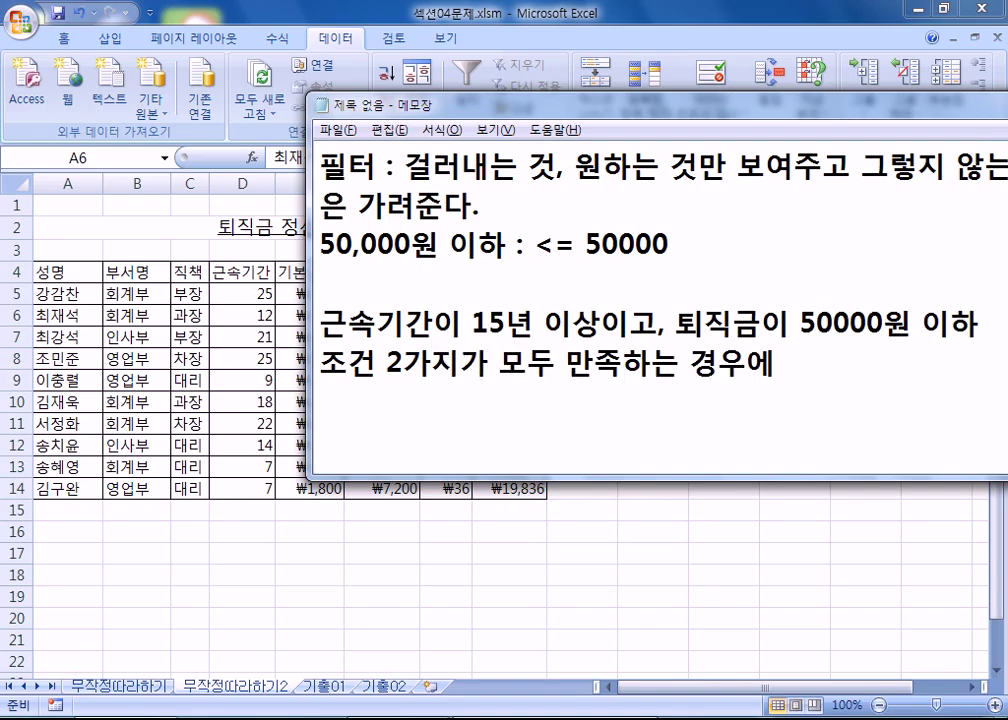
text(만 해다)
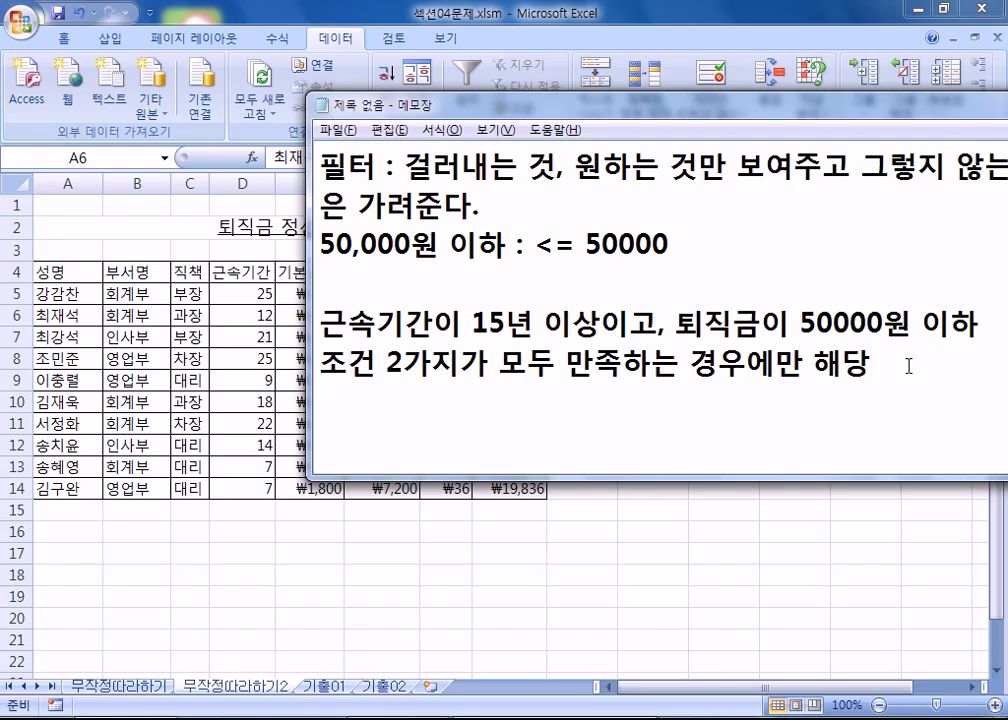
Switch to Excel's 무작정따라하기 sheet and check the filtered record's 근속기간 and 퇴직금 in row 10.
click(155, 688)
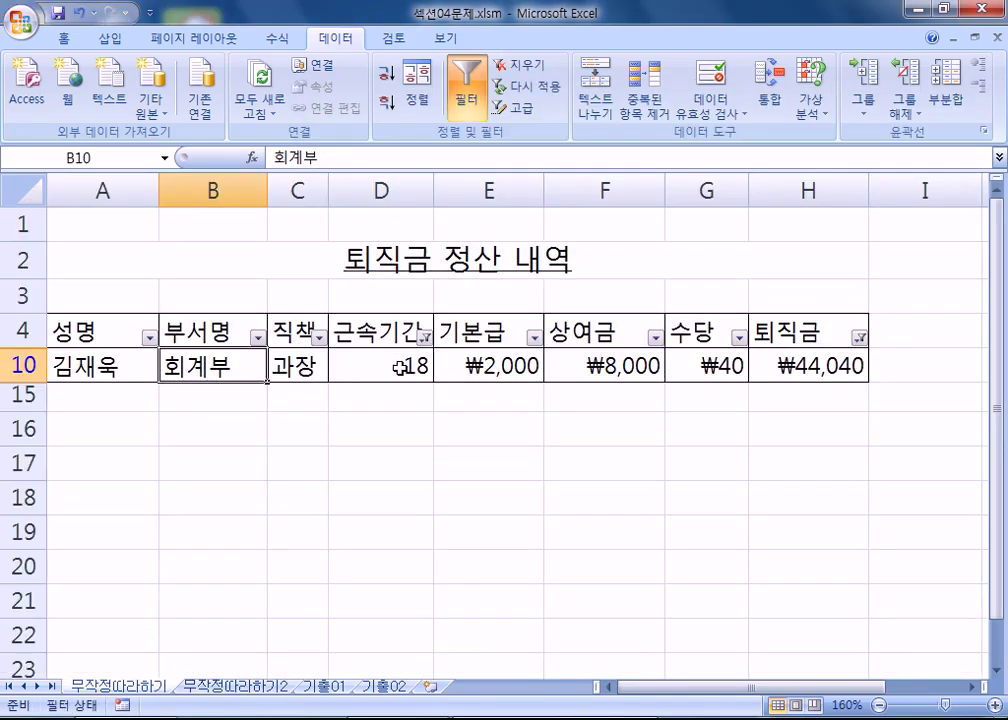
click(400, 368)
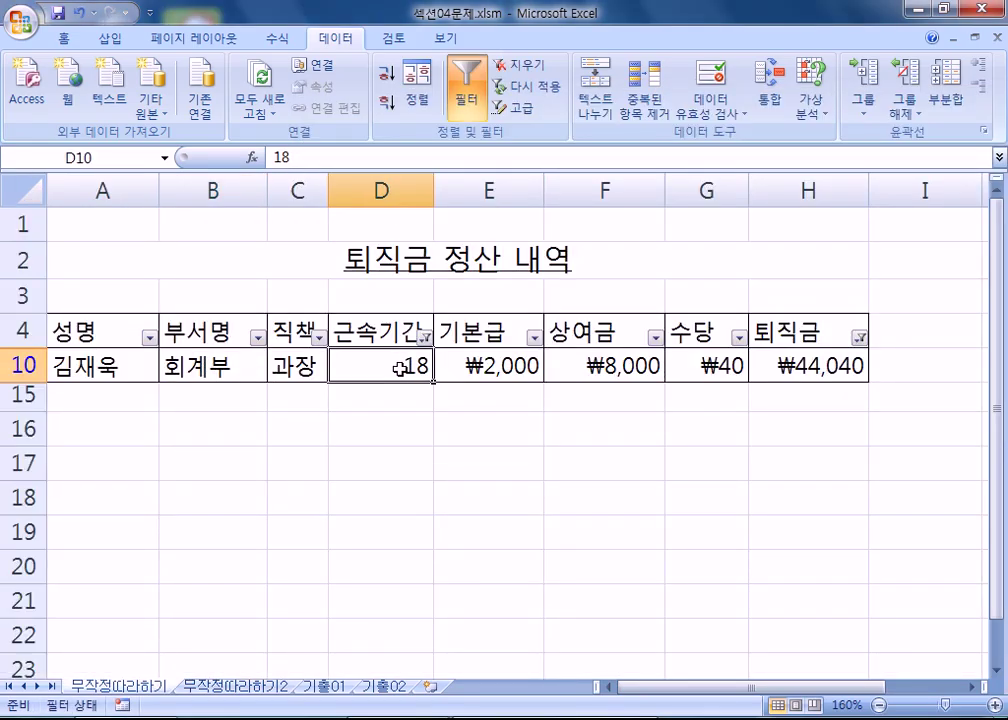
click(778, 372)
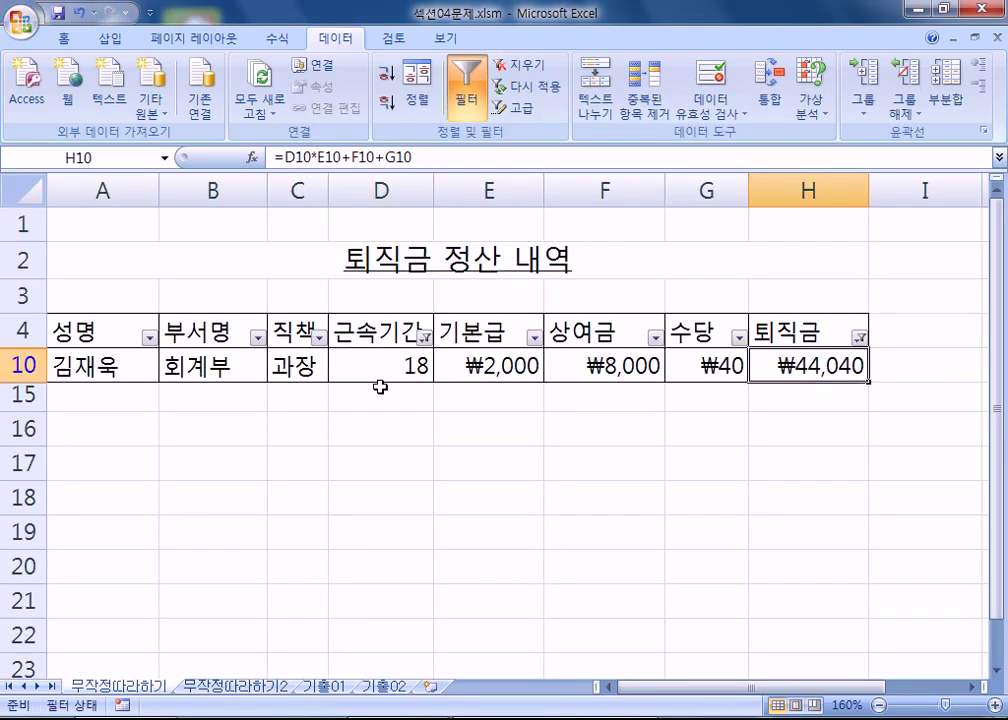
Switch to Notepad and widen its window so the notes fit on longer lines.
key(alt+Tab)
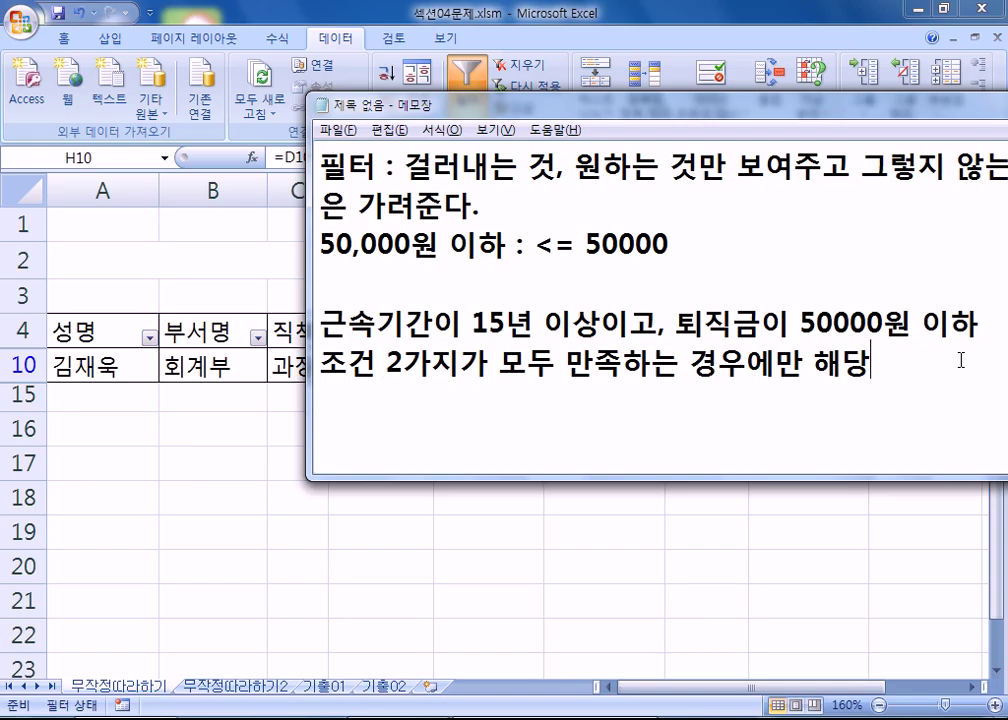
drag(305, 293, 99, 293)
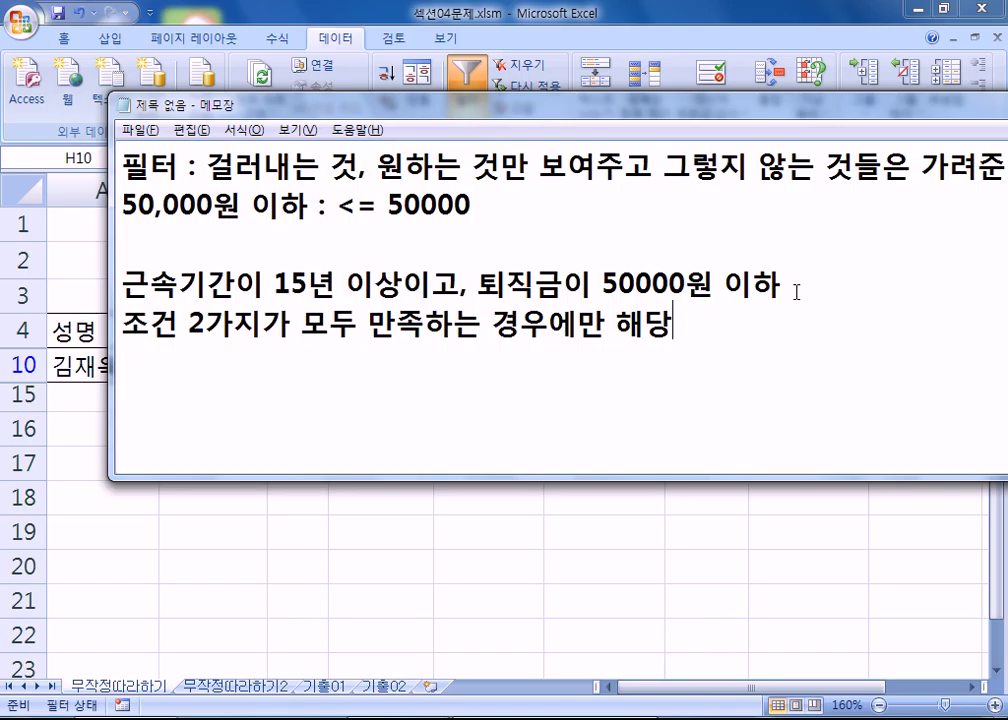
Switch back to Excel and compare cells D10 and H10 with the two conditions in the note.
key(alt+Tab)
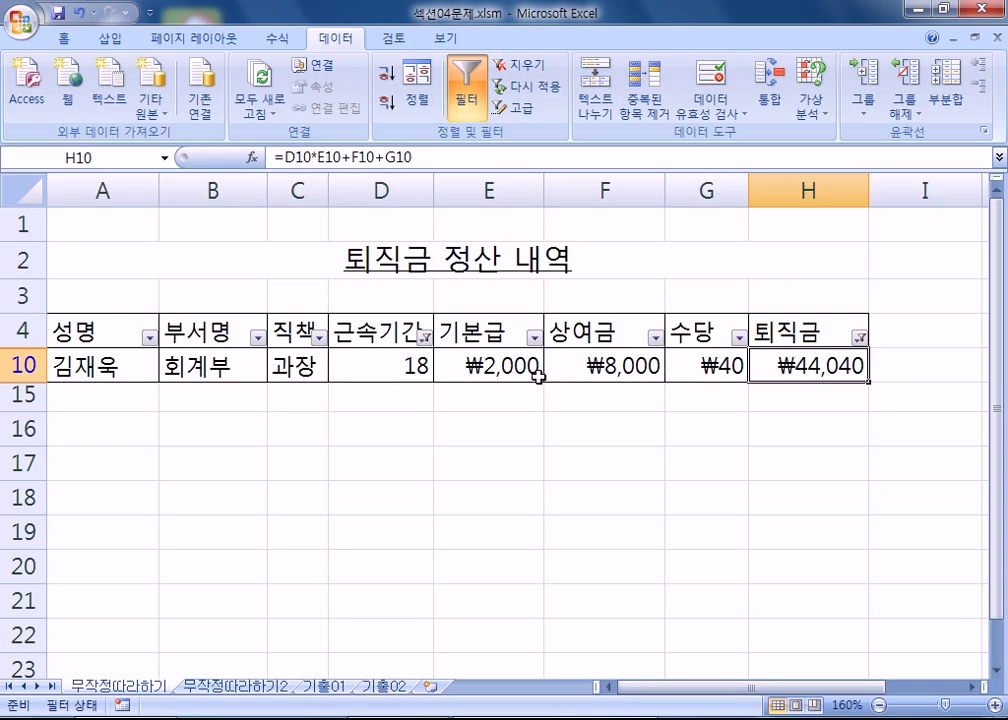
click(385, 364)
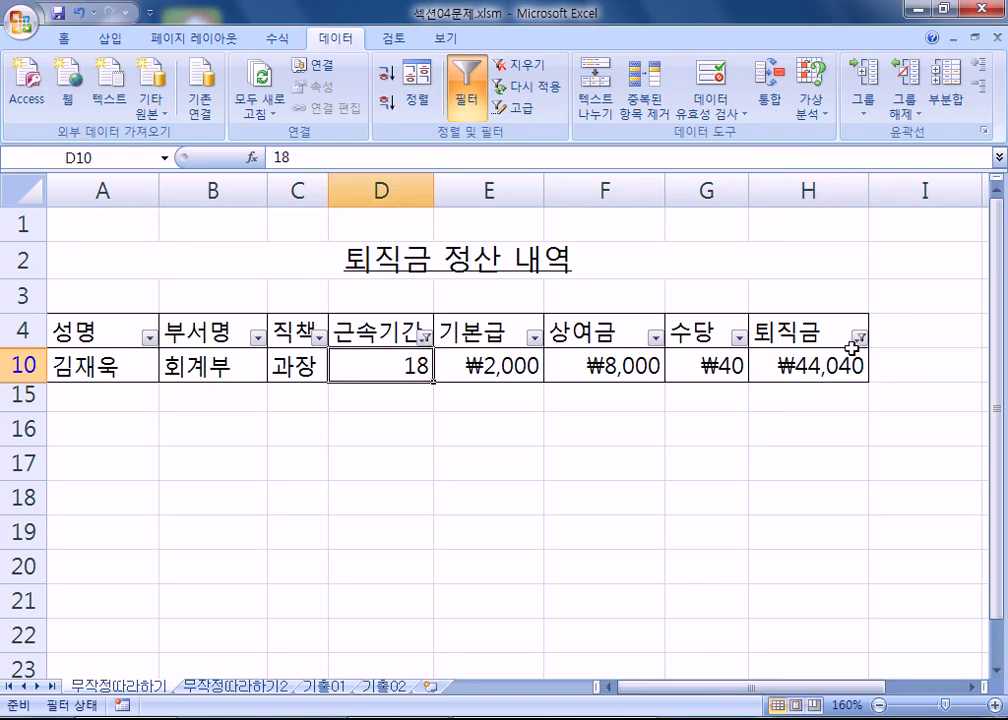
click(833, 366)
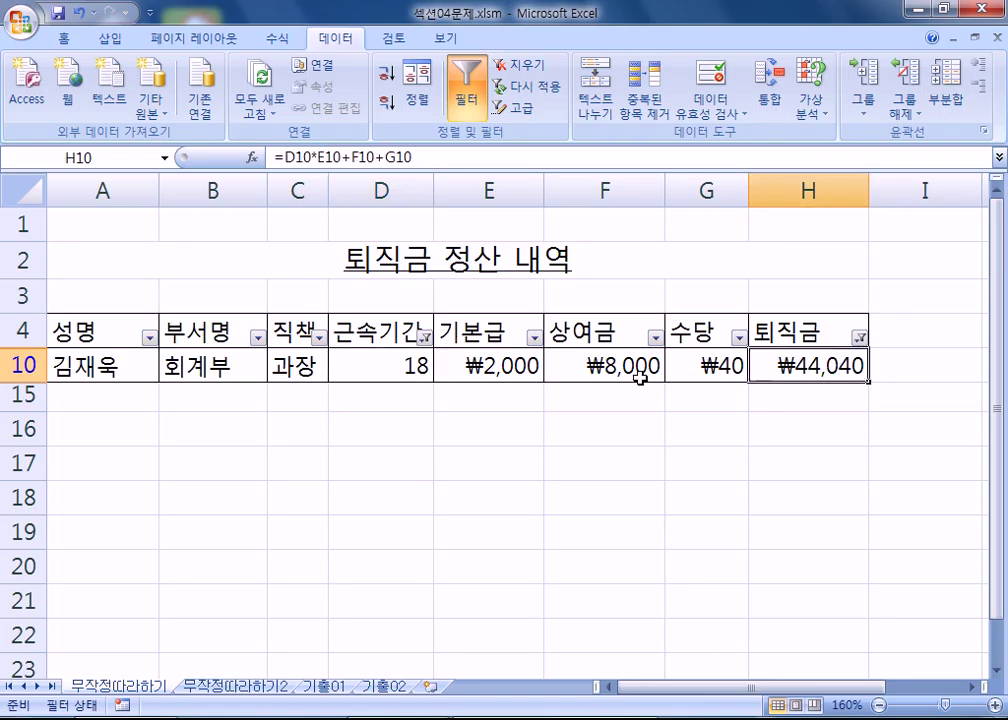
click(382, 367)
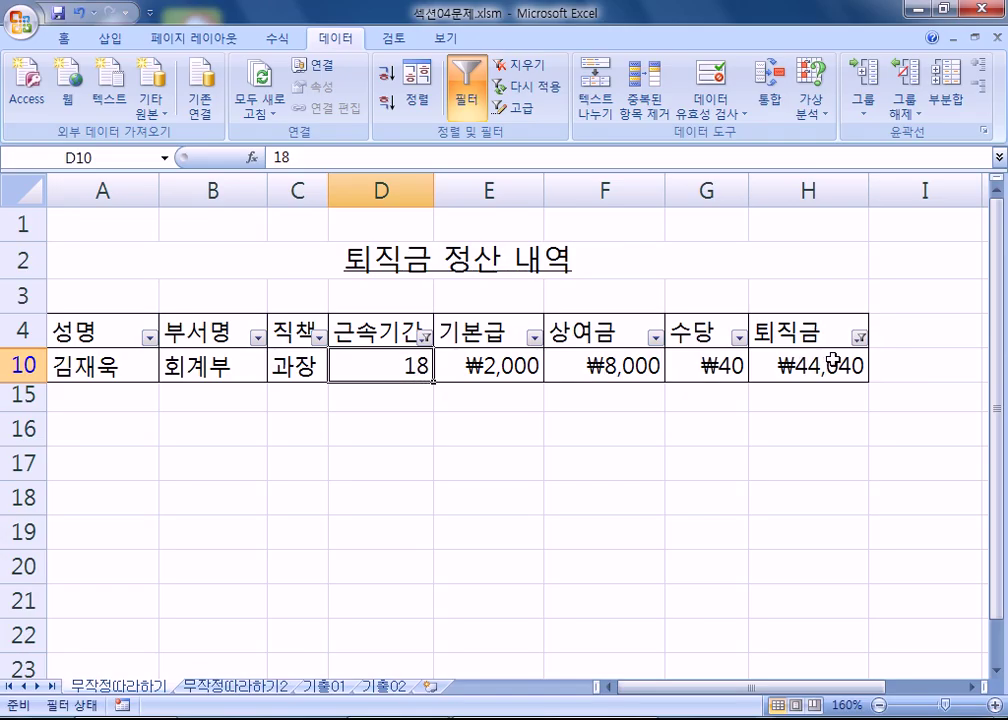
Switch to Notepad and duplicate the "근속기간이 15년 이상이고, 퇴직금이 50000원 이하" line below the notes, after a blank line.
key(alt+Tab)
drag(127, 285, 124, 312)
key(ctrl+c)
click(146, 393)
key(Return)
key(ctrl+v)
Change "이상이고" to "이상이거나" in the copied condition line.
key(Left)
key(Left)
key(Left)
key(Left)
key(Left)
key(Left)
key(Left)
key(Left)
key(Left)
key(Left)
key(Left)
key(Left)
key(Left)
key(Left)
key(Left)
key(Left)
key(Left)
key(Left)
text(거나)
key(Delete)
Add "조건 2가지중에서 어느 하나만 만족하면 해당되는 경우" beneath the "이거나" condition and start a new line.
key(Down)
text(조건 2가지중에서 )
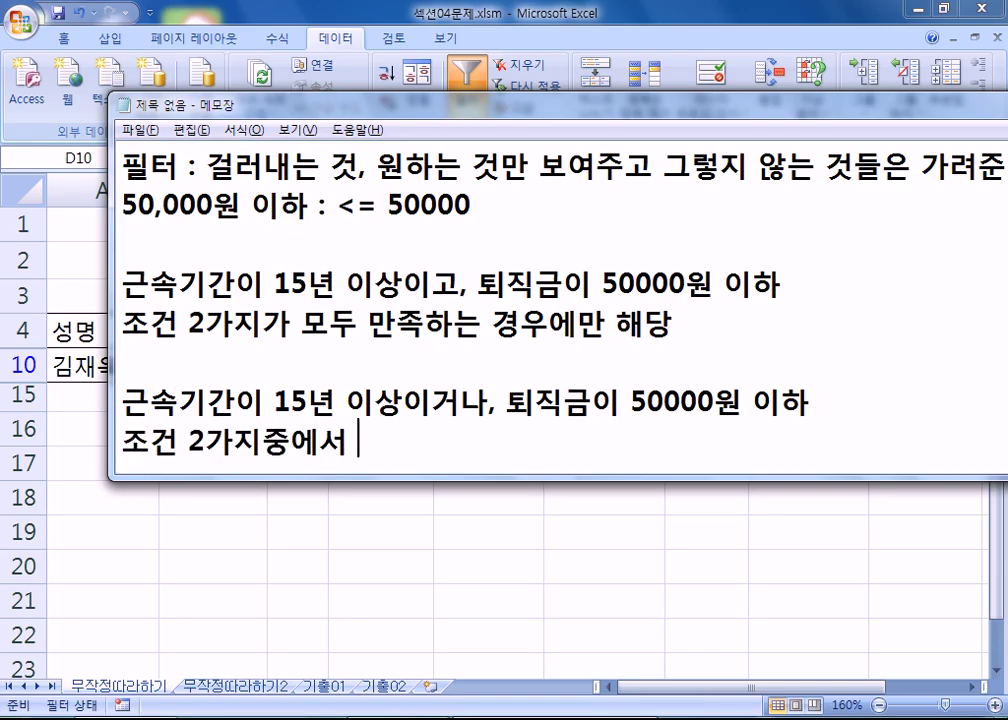
text(어느 함)
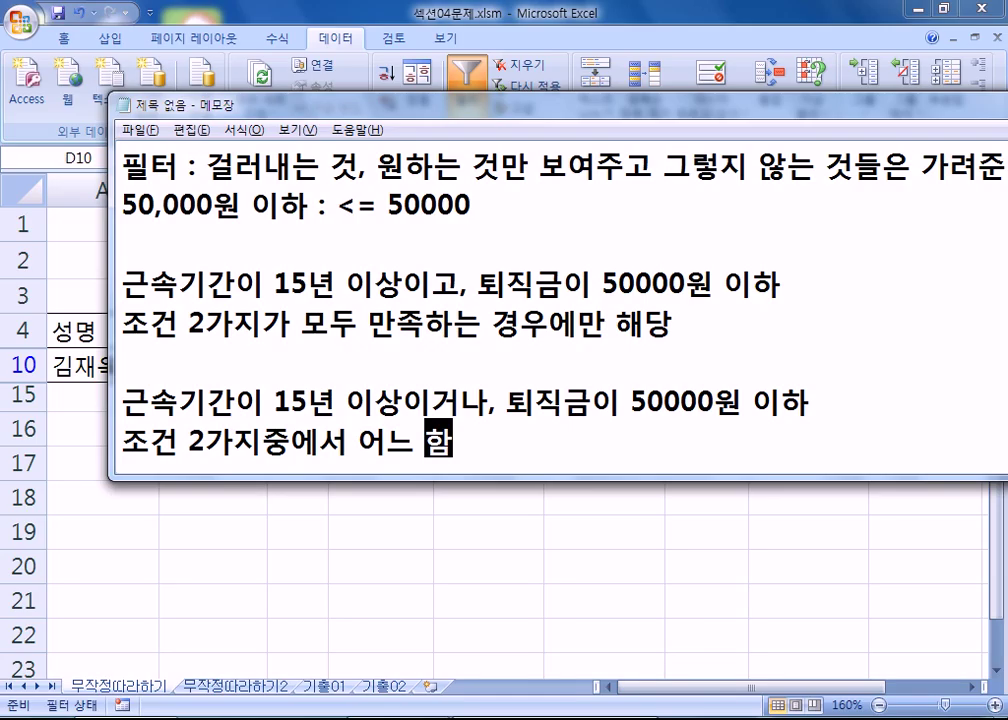
text(나만 만족)
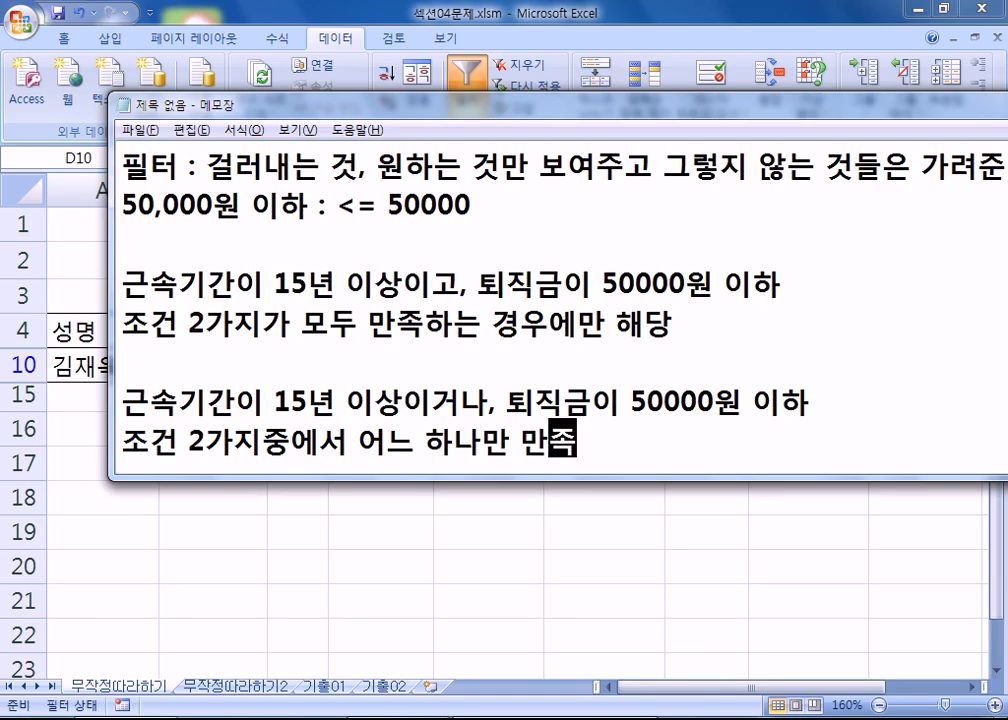
text(하면)
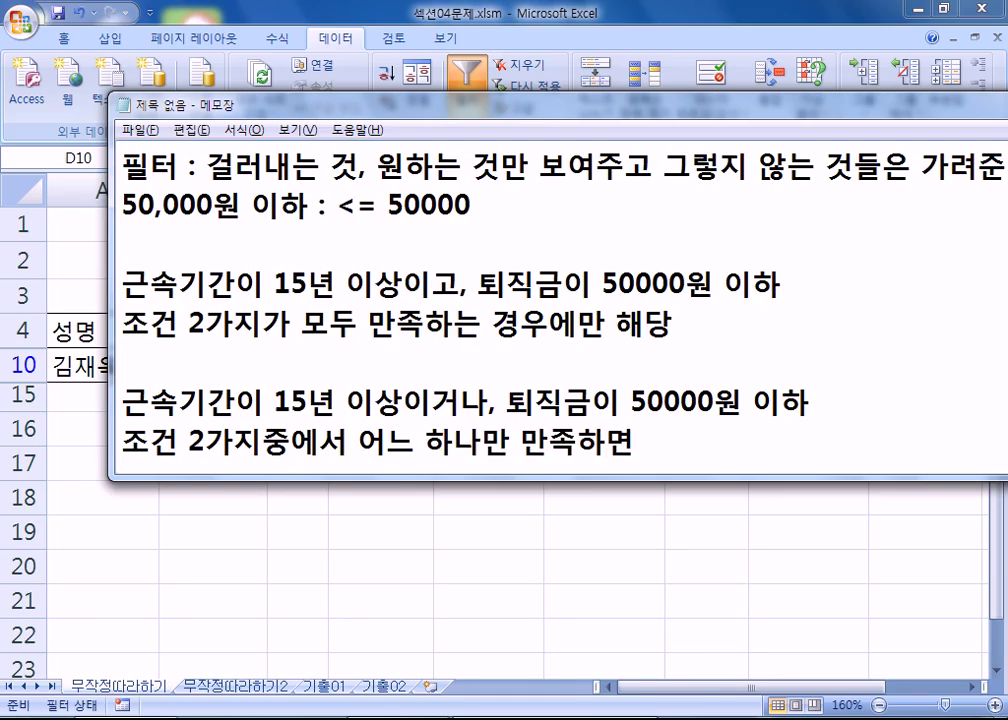
text( 해당되는 경ㅇ)
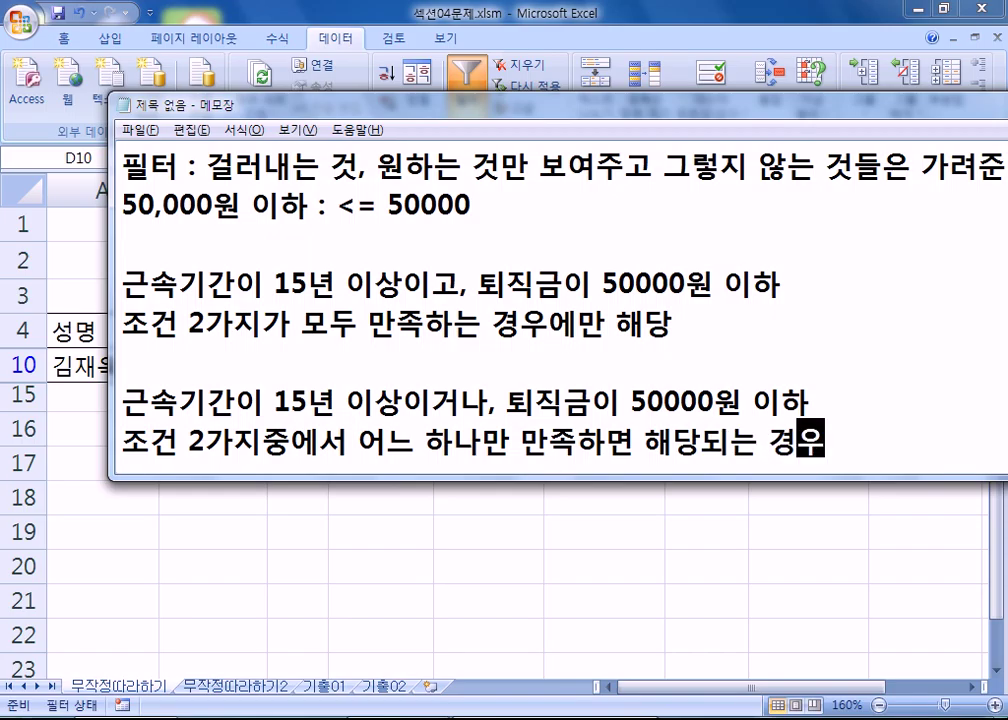
text(우)
key(Return)
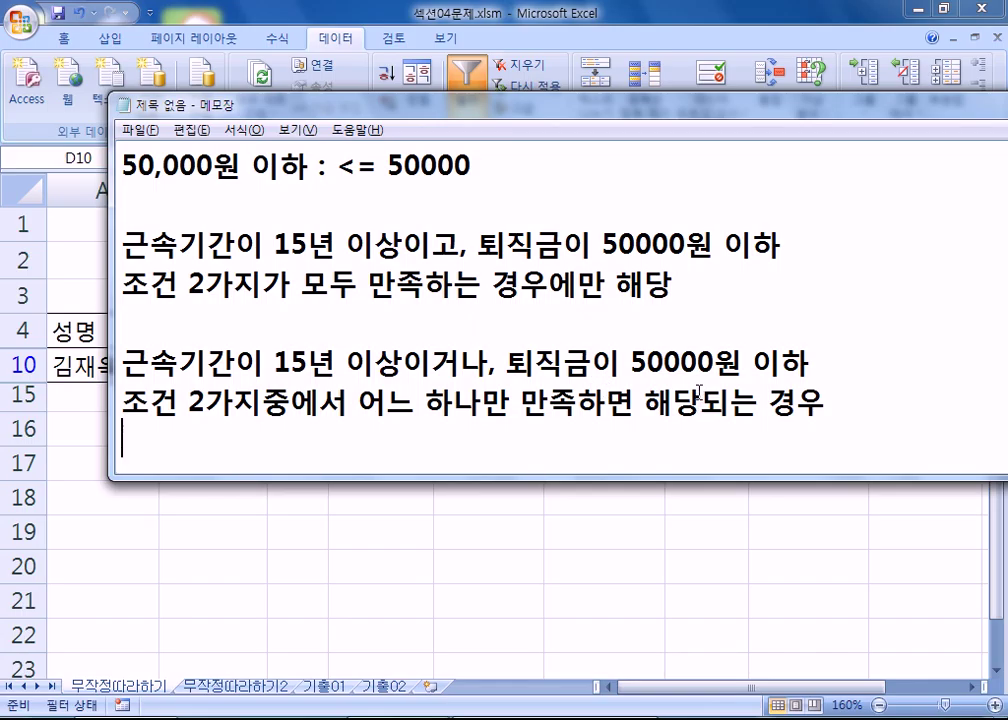
Highlight the 근속기간 condition and the 퇴직금 condition in turn within the "이거나" line.
drag(430, 360, 241, 360)
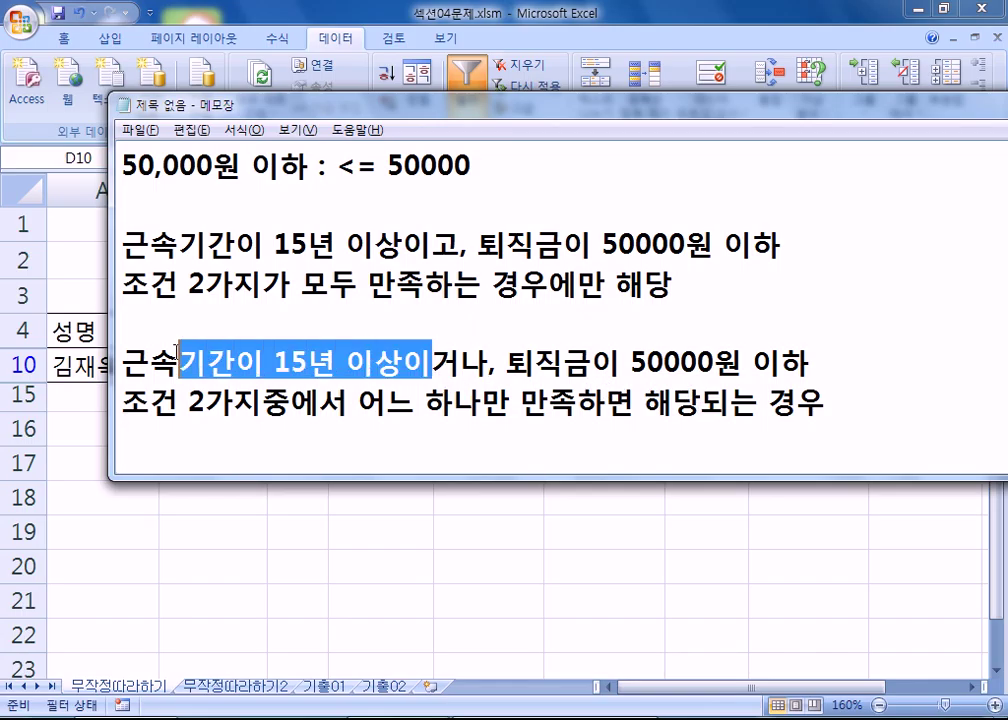
drag(563, 360, 808, 360)
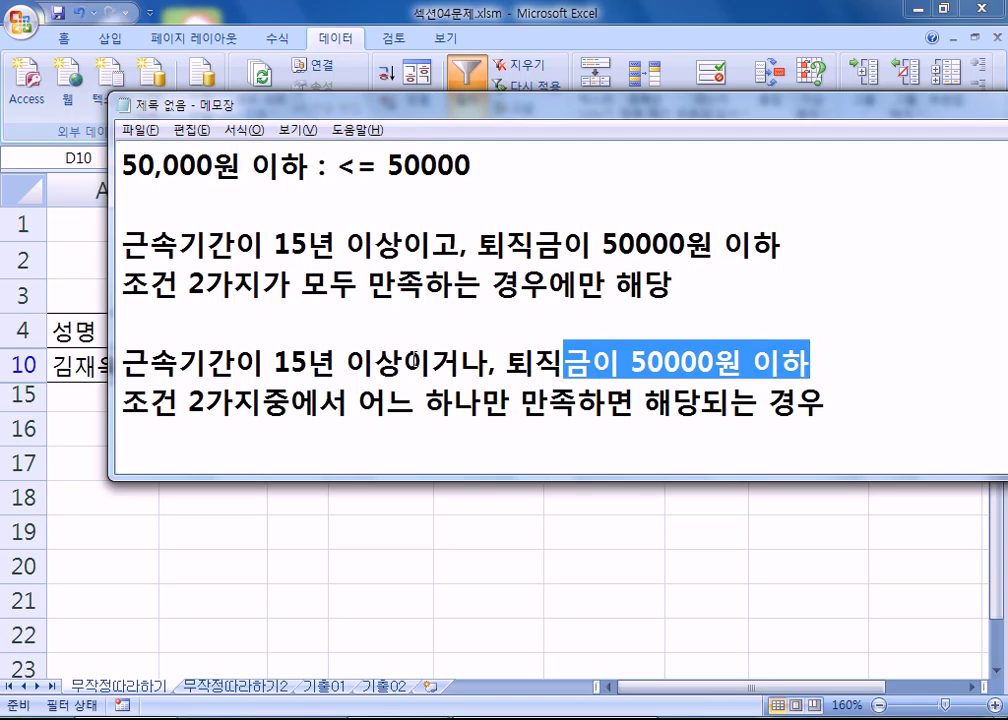
Add "자동필터에서는 해결할 수 없다. > 반드시 고급필터에서 해결한다." as the last line of the notes and start a new line.
click(864, 428)
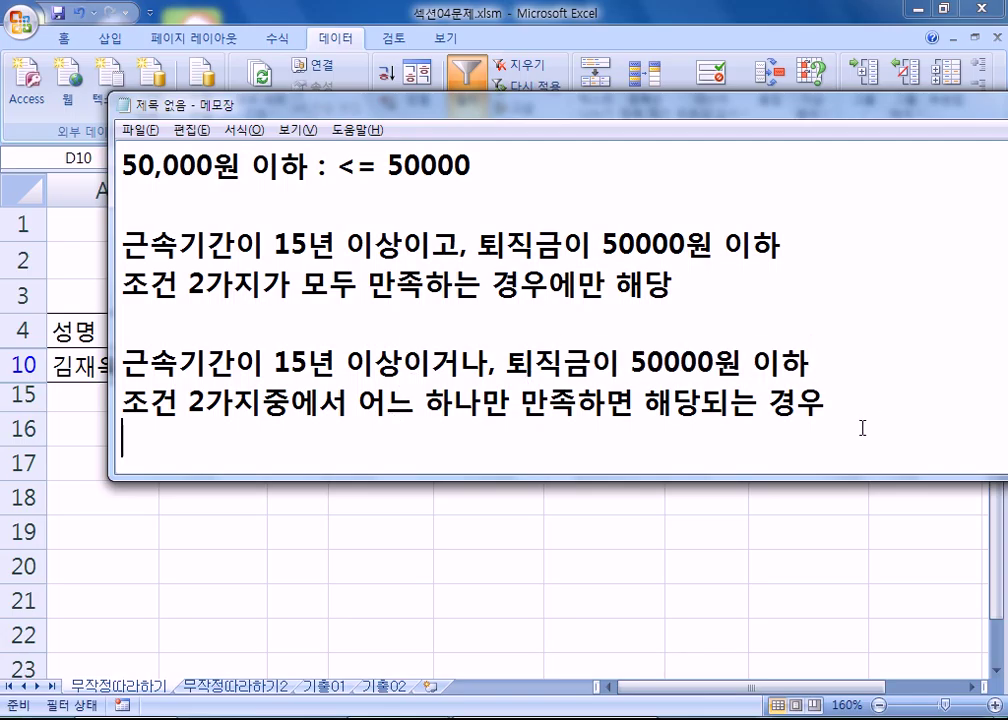
text(자동필)
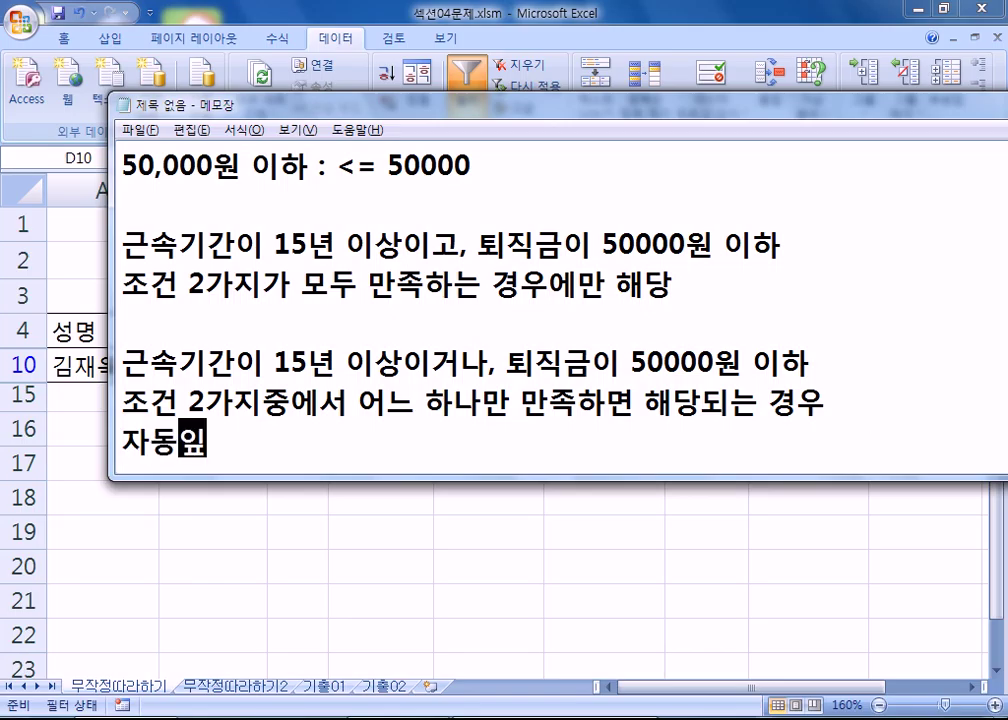
text(터에서)
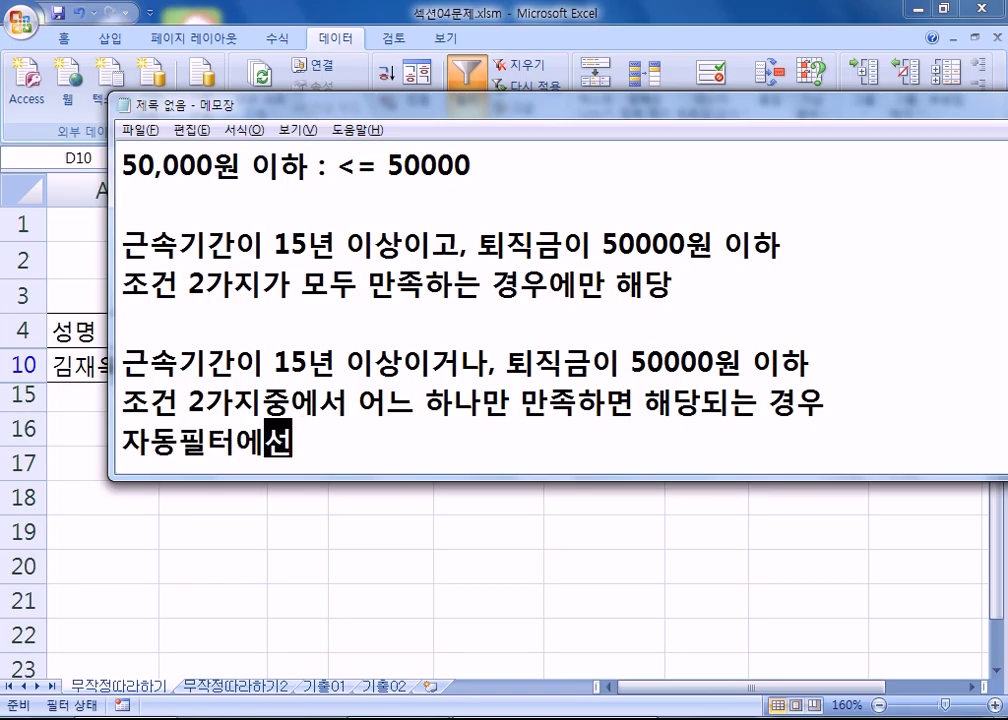
text(는 해결할 수 없다.)
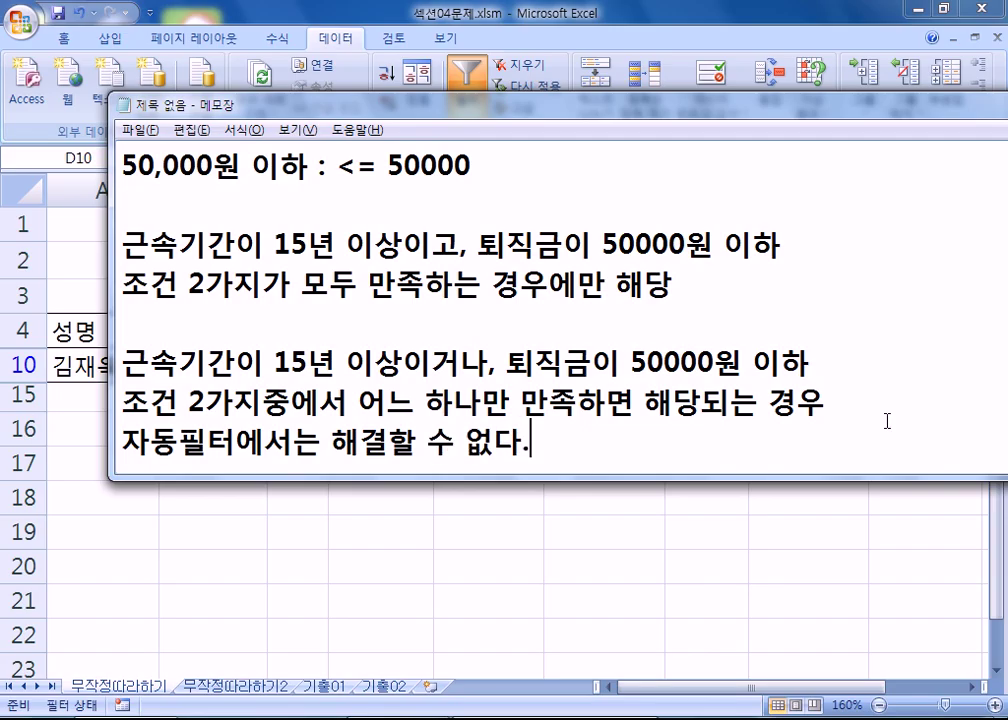
text( > ㅂ바)
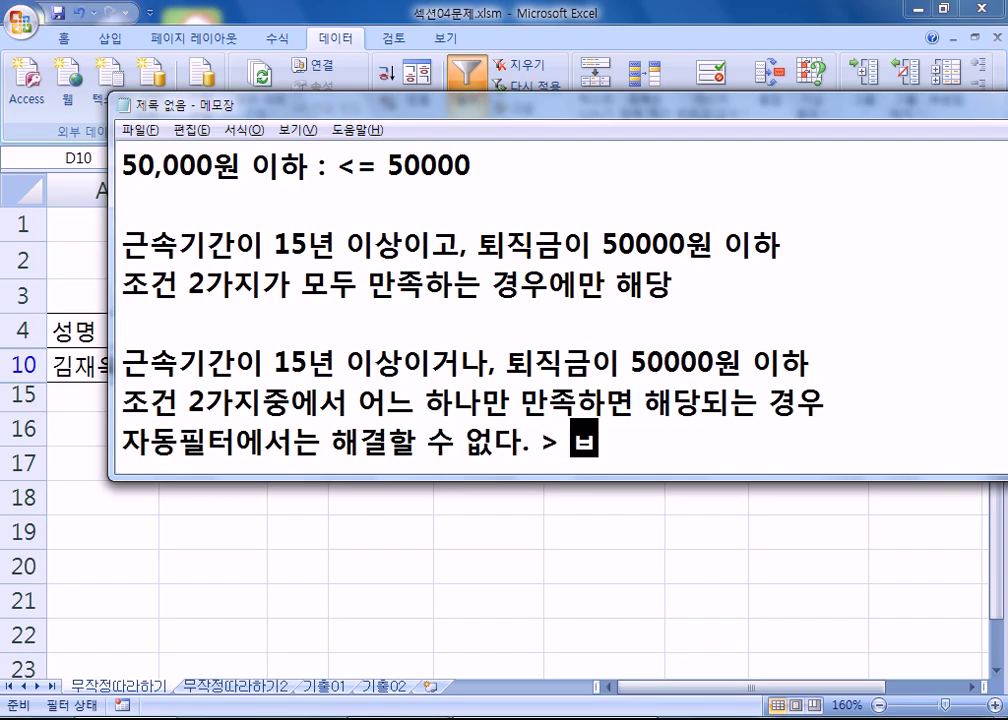
key(BackSpace)
key(BackSpace)
key(BackSpace)
text(반드시 )
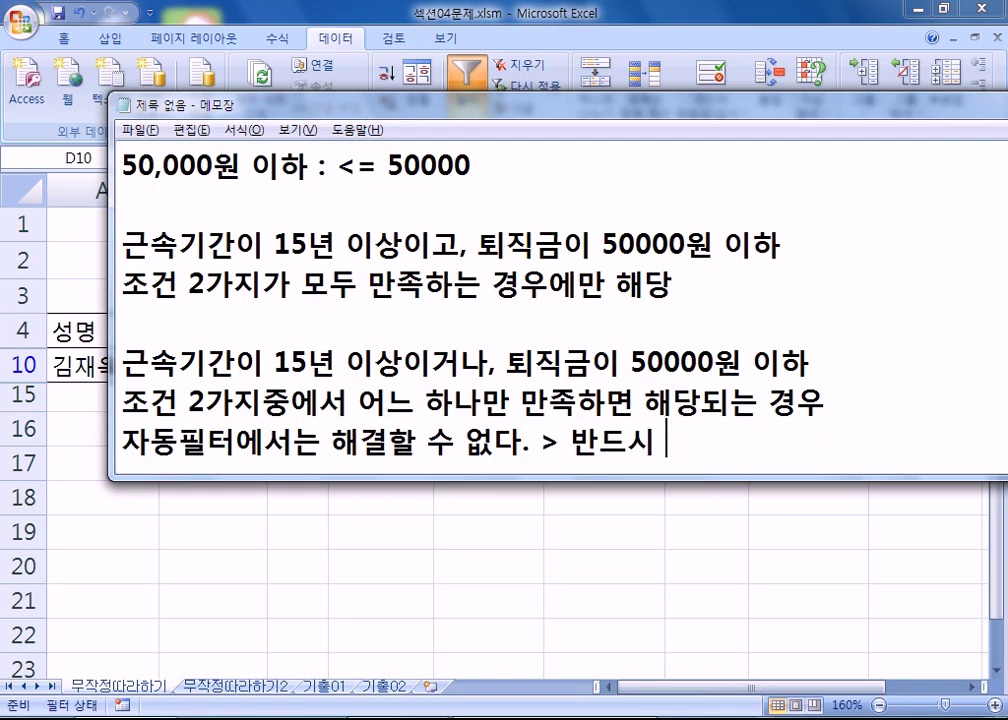
text(고급필터)
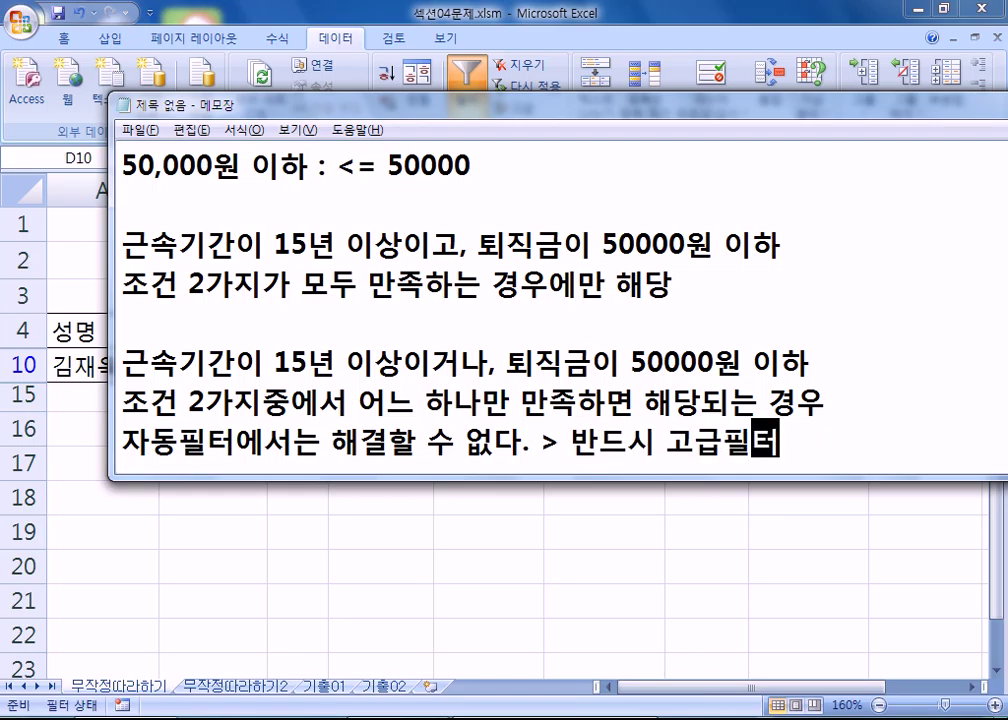
text(에서 핵결한다.)
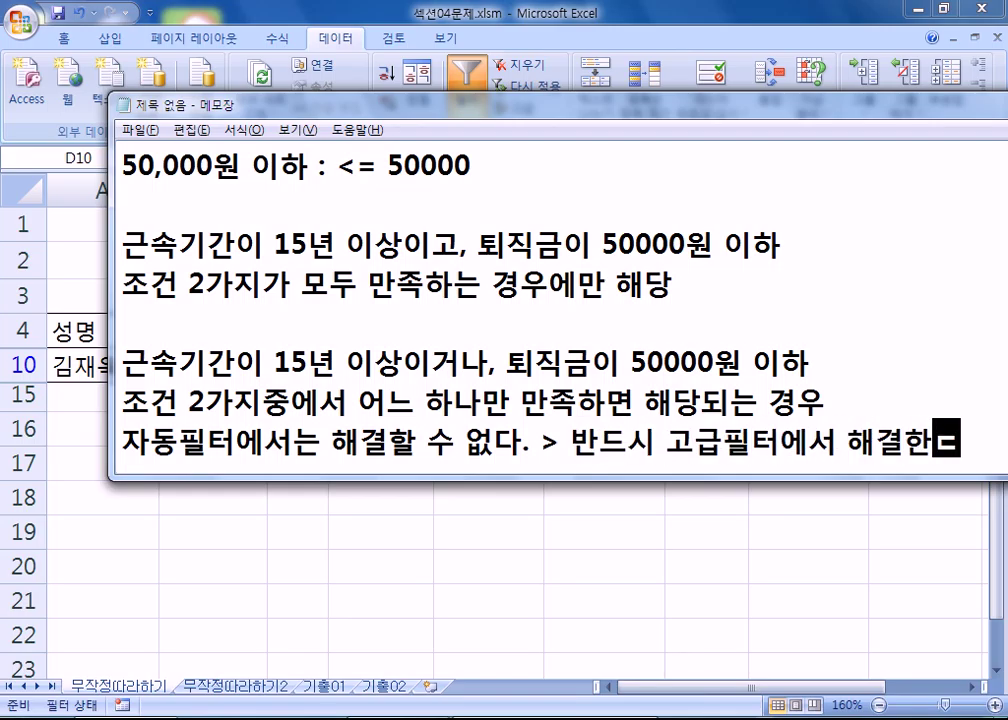
key(Return)
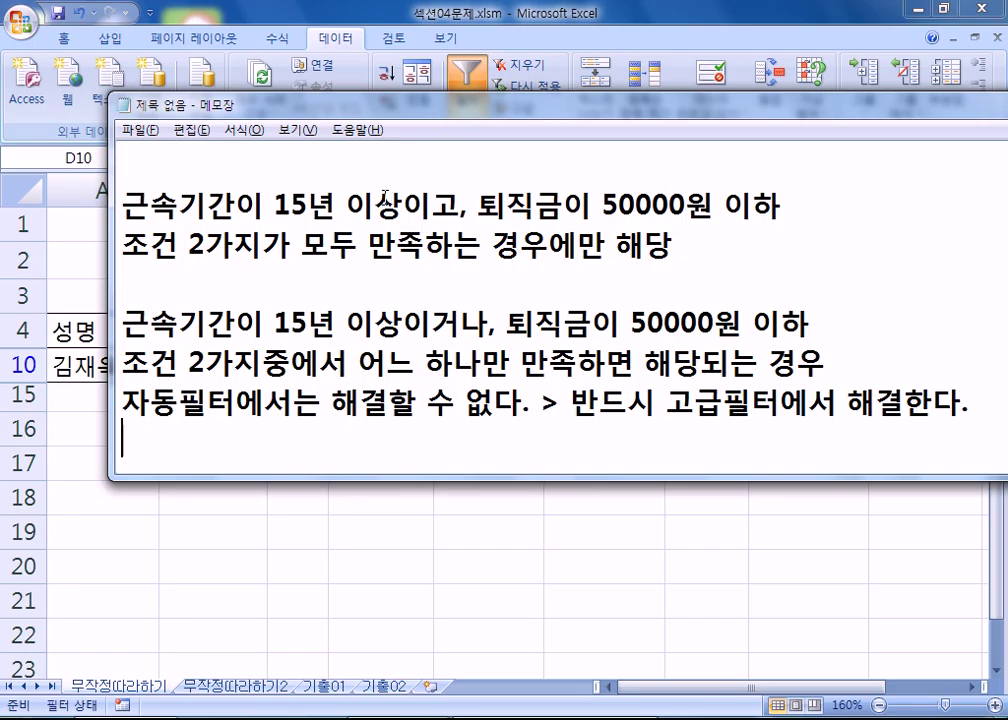
Switch back to Excel and open the 무작정따라하기2 sheet.
click(403, 324)
click(217, 688)
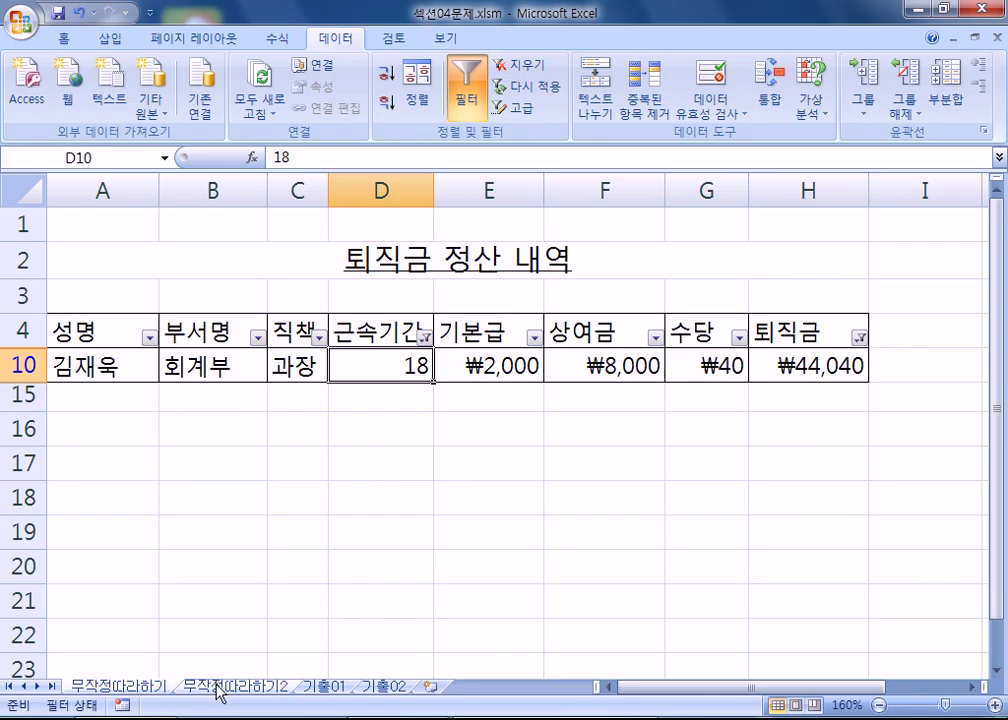
click(217, 688)
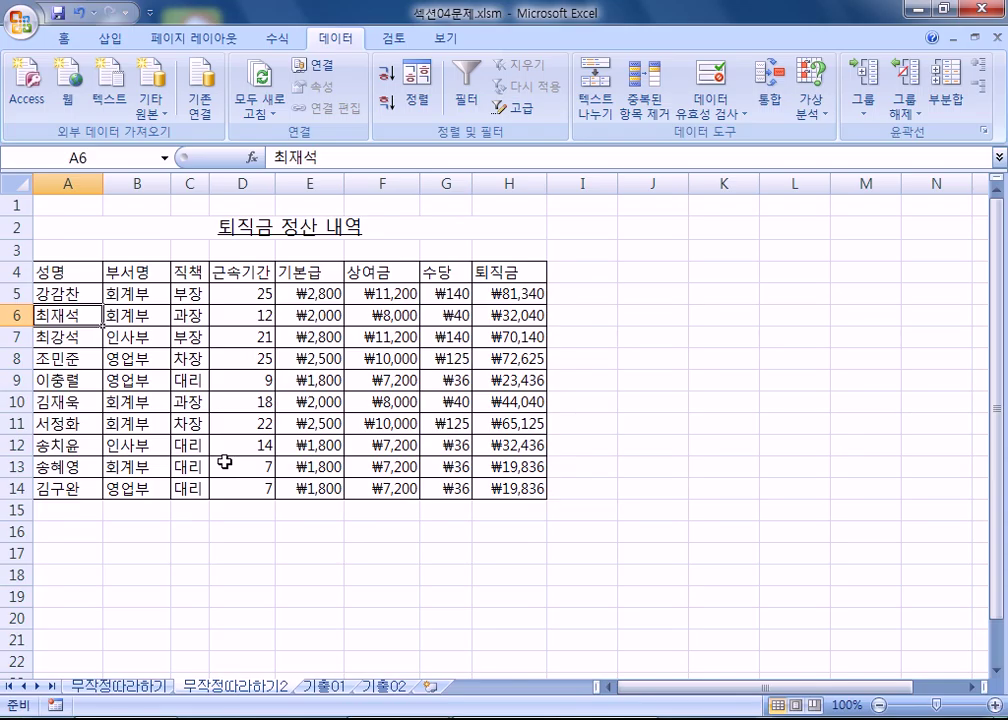
Examine the 퇴직금 정산 내역 table and the empty cells below and beside it as possible places for filter criteria.
scroll(310, 479, down, 2)
scroll(310, 479, up, 1)
drag(380, 226, 367, 355)
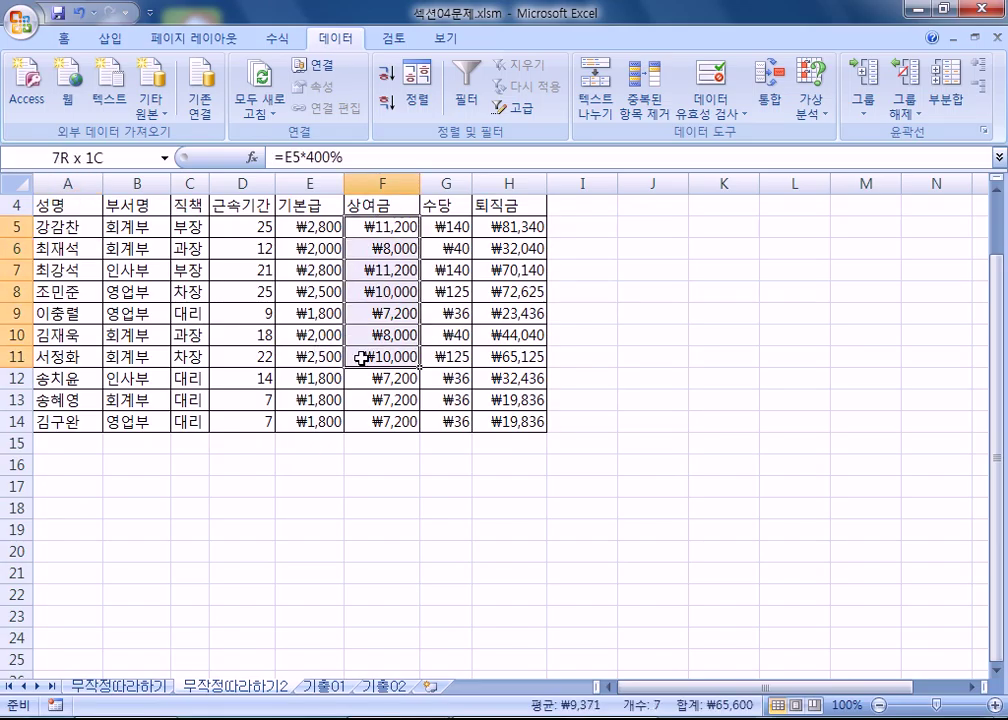
click(61, 506)
click(124, 488)
click(614, 214)
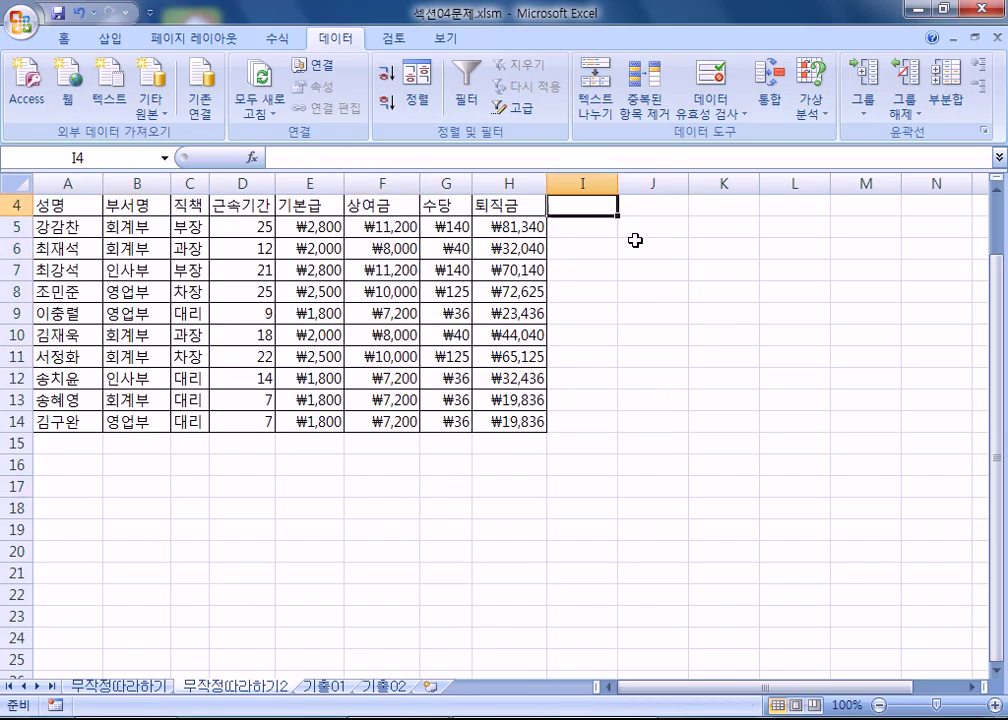
click(635, 242)
click(78, 484)
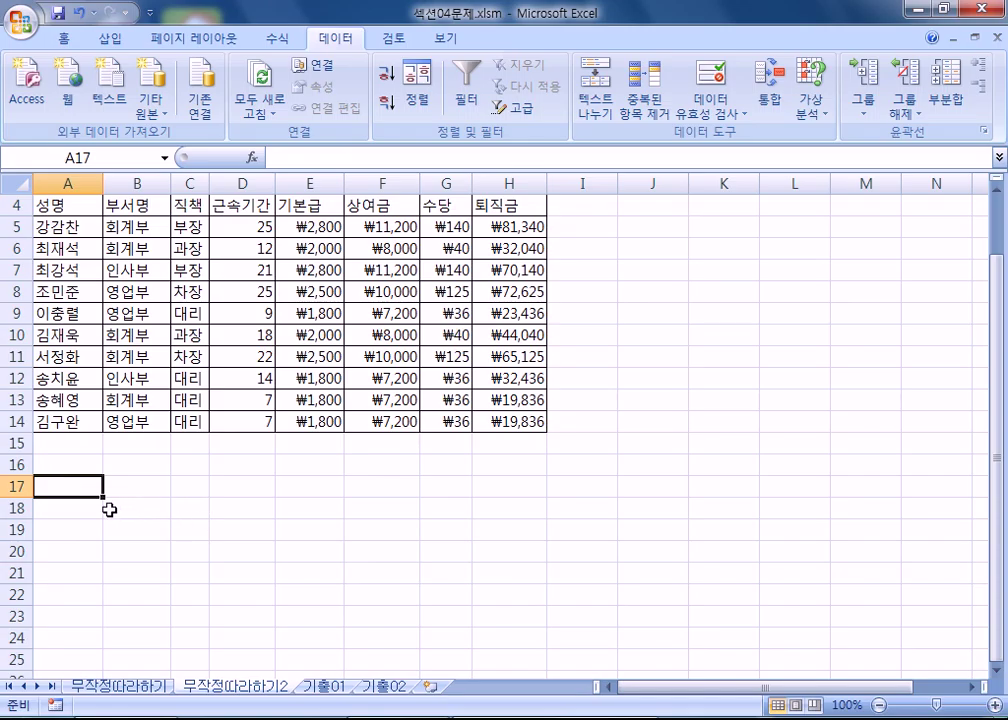
Fill the range A16:H19 with yellow and select the empty range A20:H28 directly beneath it.
scroll(76, 517, down, 2)
click(74, 336)
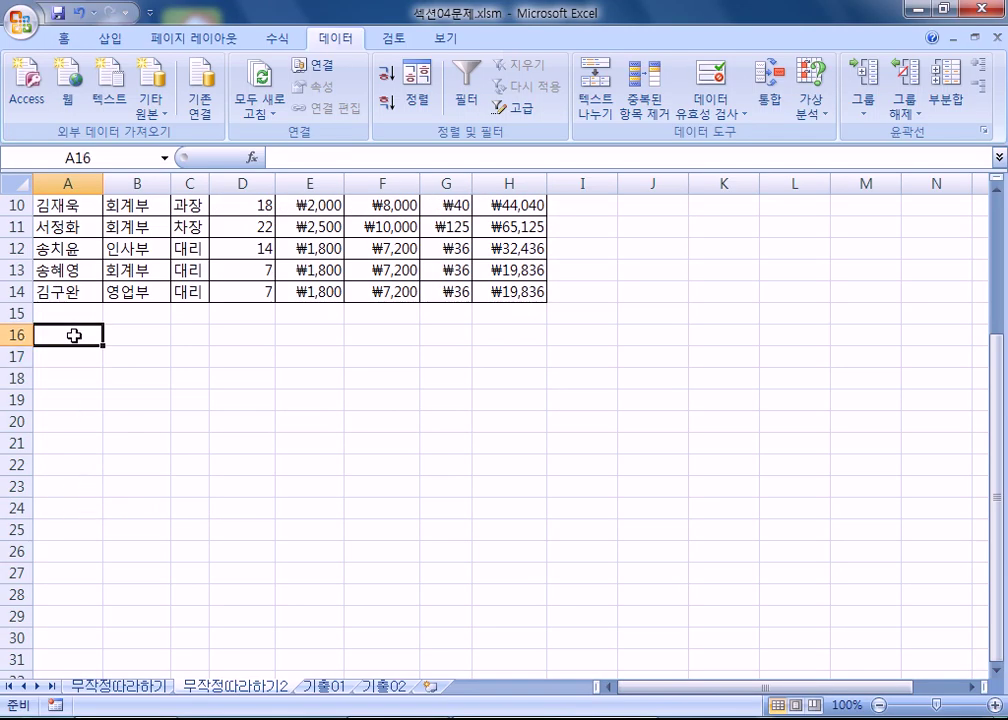
drag(74, 336, 496, 404)
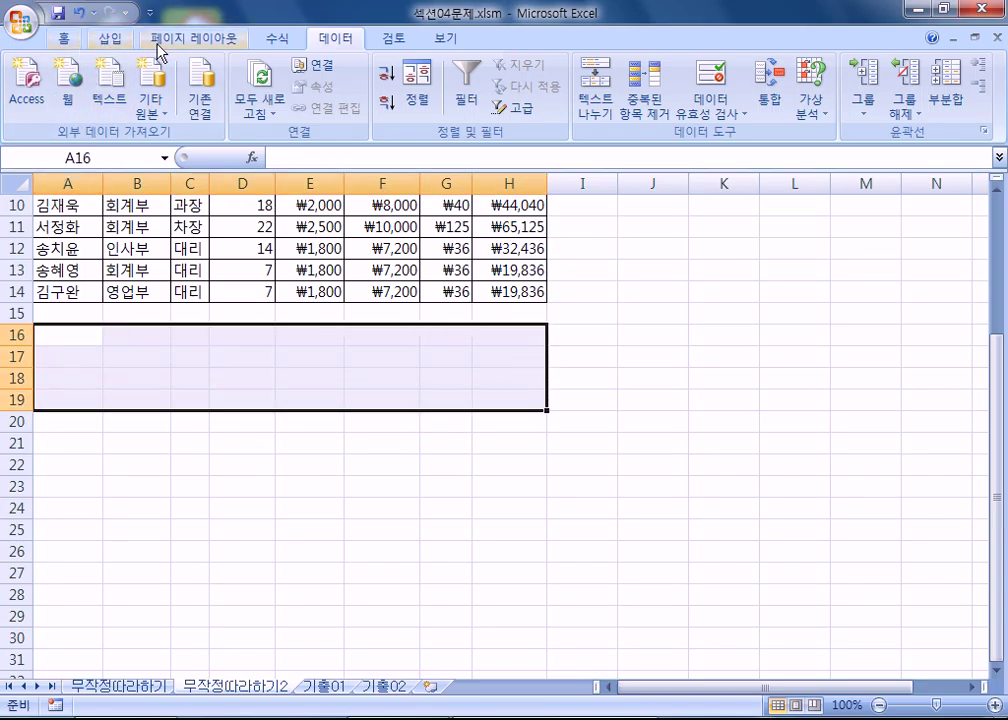
click(52, 40)
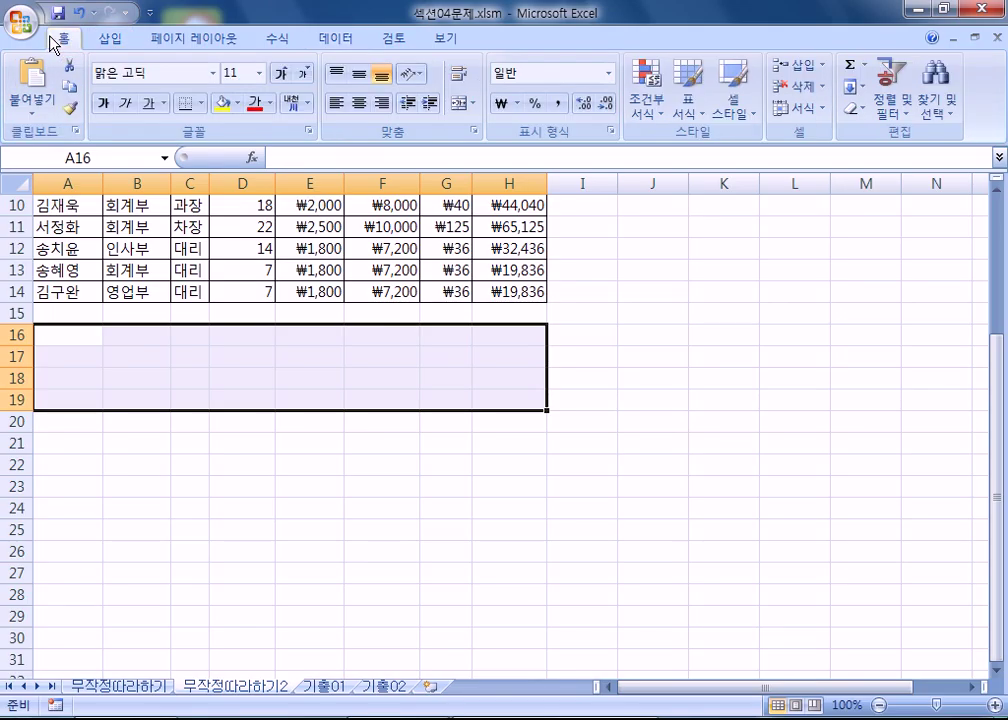
click(238, 103)
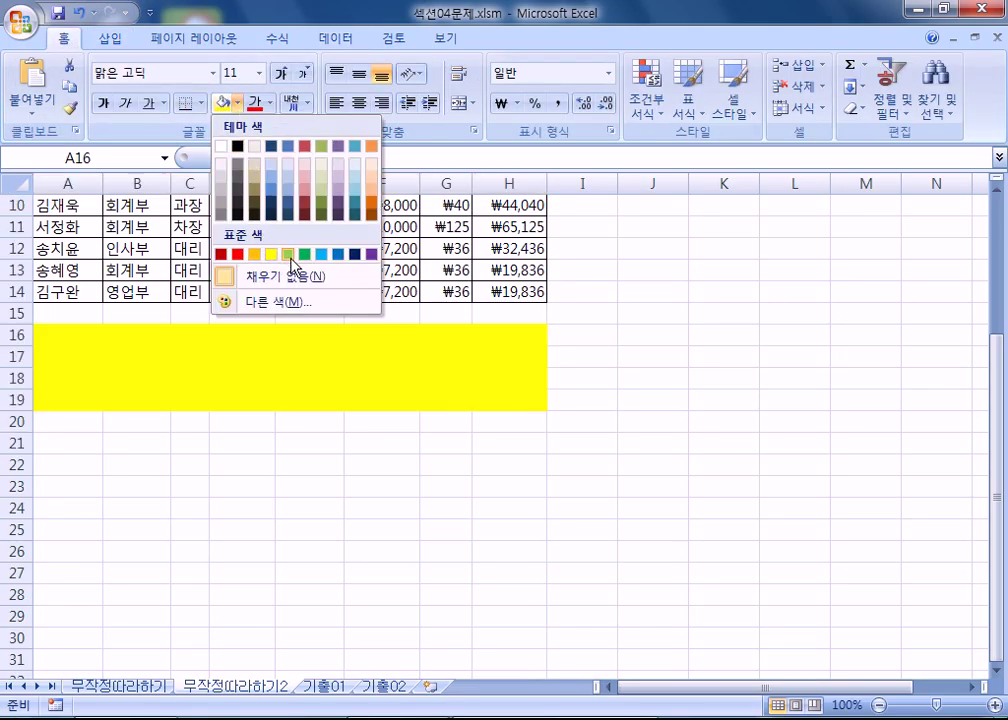
click(271, 255)
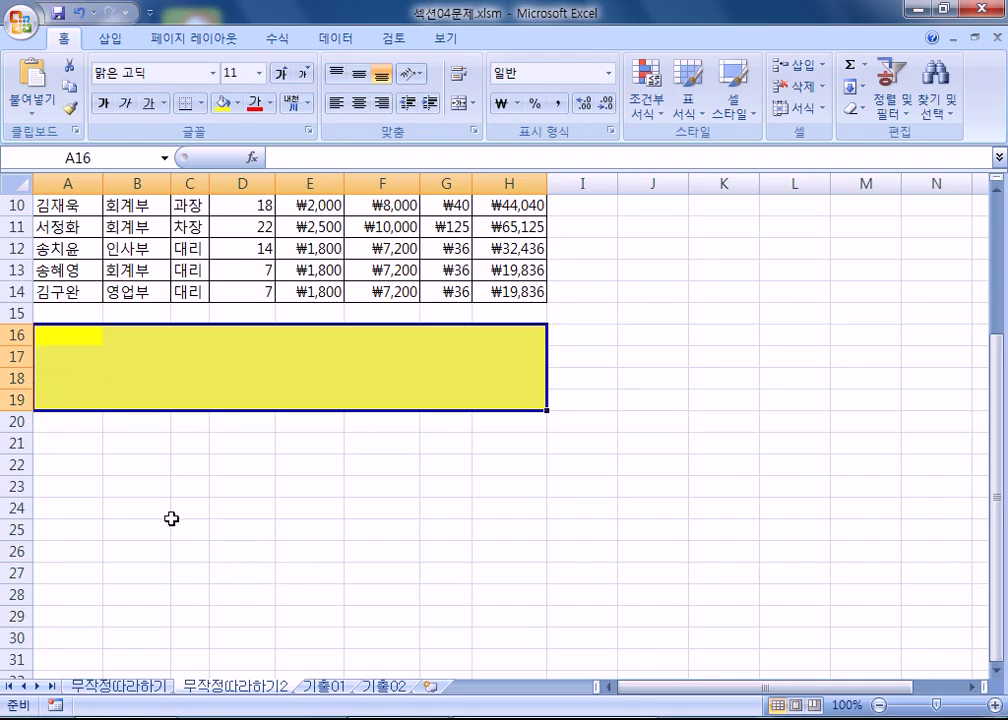
click(57, 428)
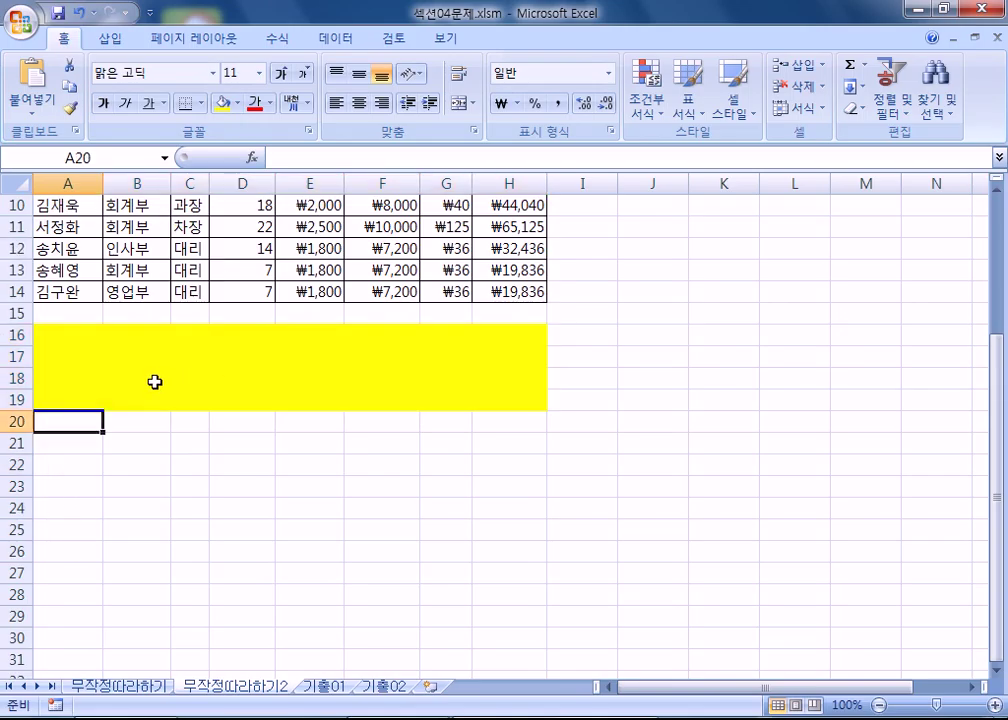
drag(69, 422, 504, 589)
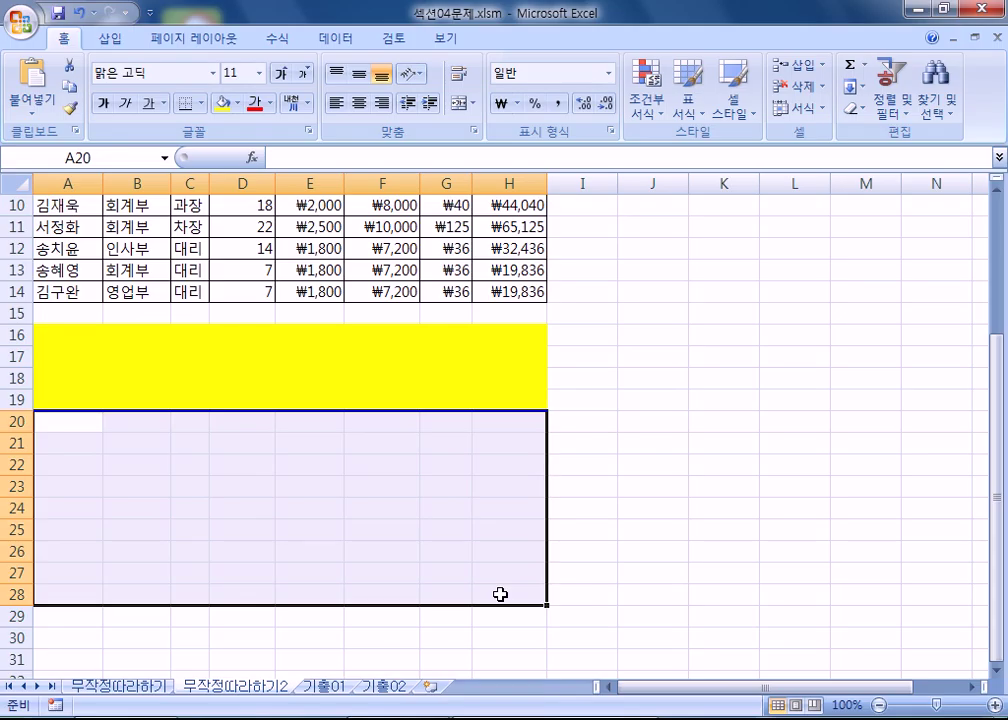
Enter the criteria heading 근속기간 in A16 and the condition >=15 in A17.
click(50, 334)
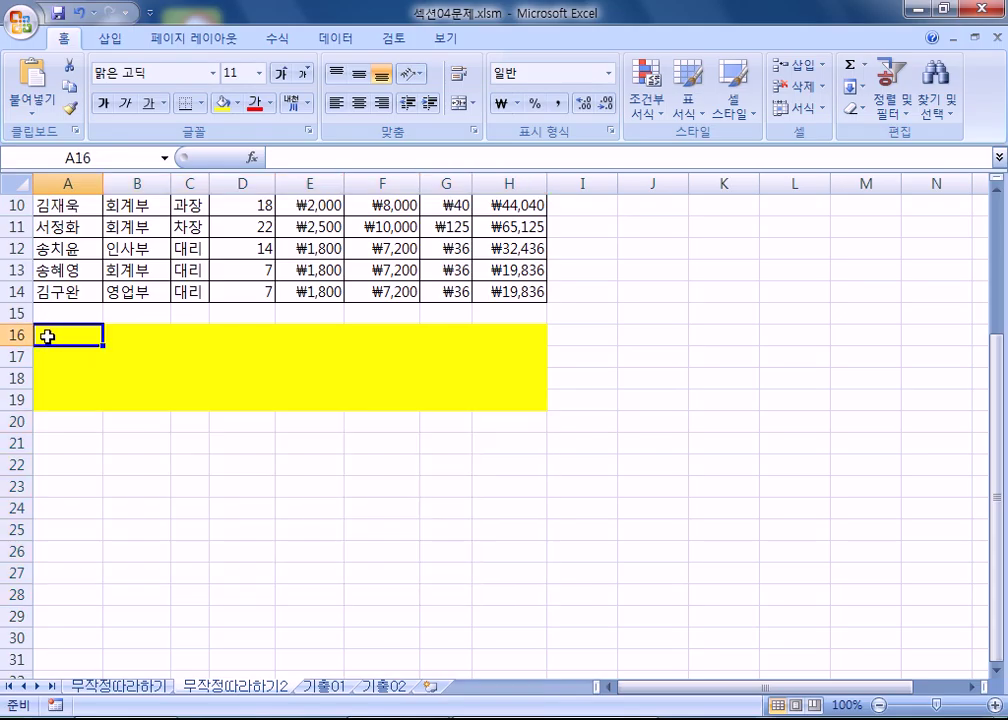
ctrl+scroll(695, 525, up, 3)
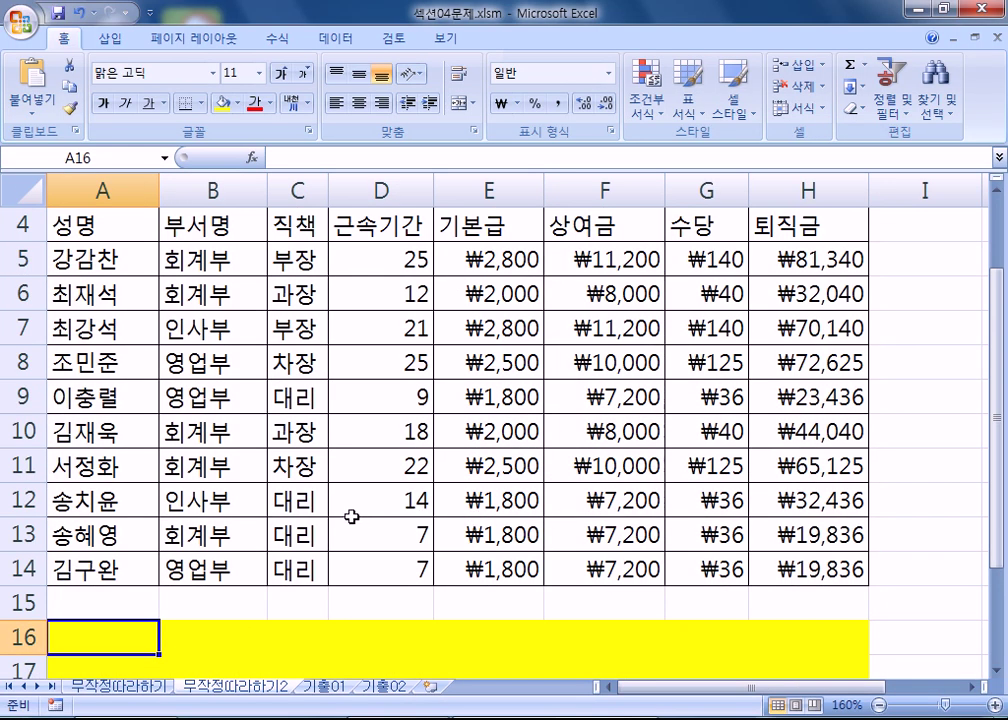
ctrl+scroll(326, 506, up, 1)
text(RMS)
key(Escape)
key(Hangul)
text(근속)
text(기간)
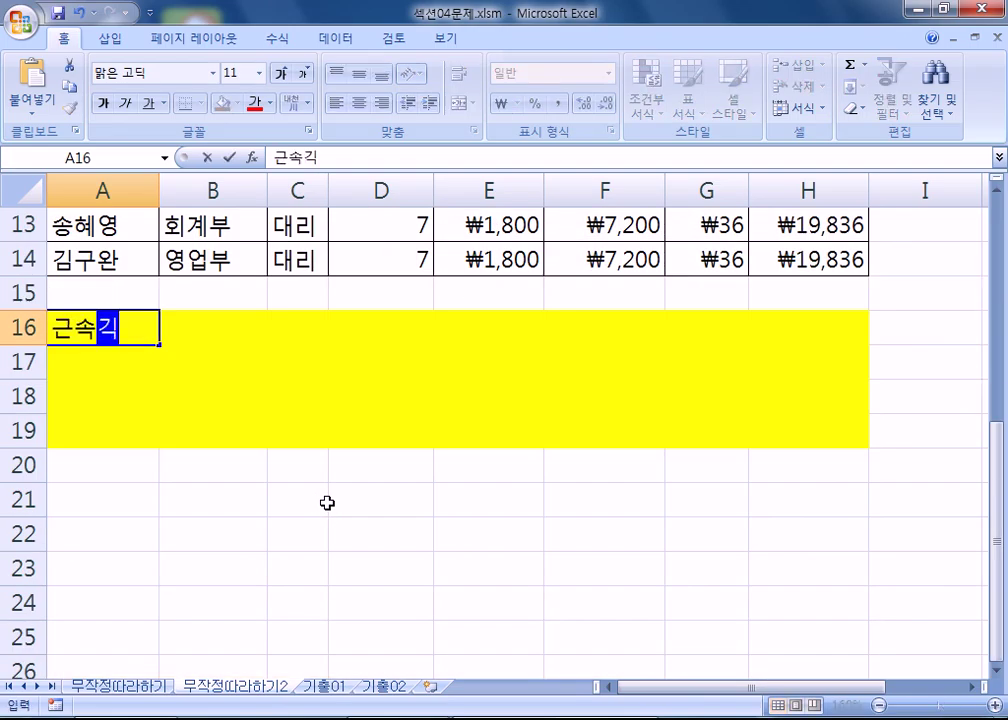
key(Return)
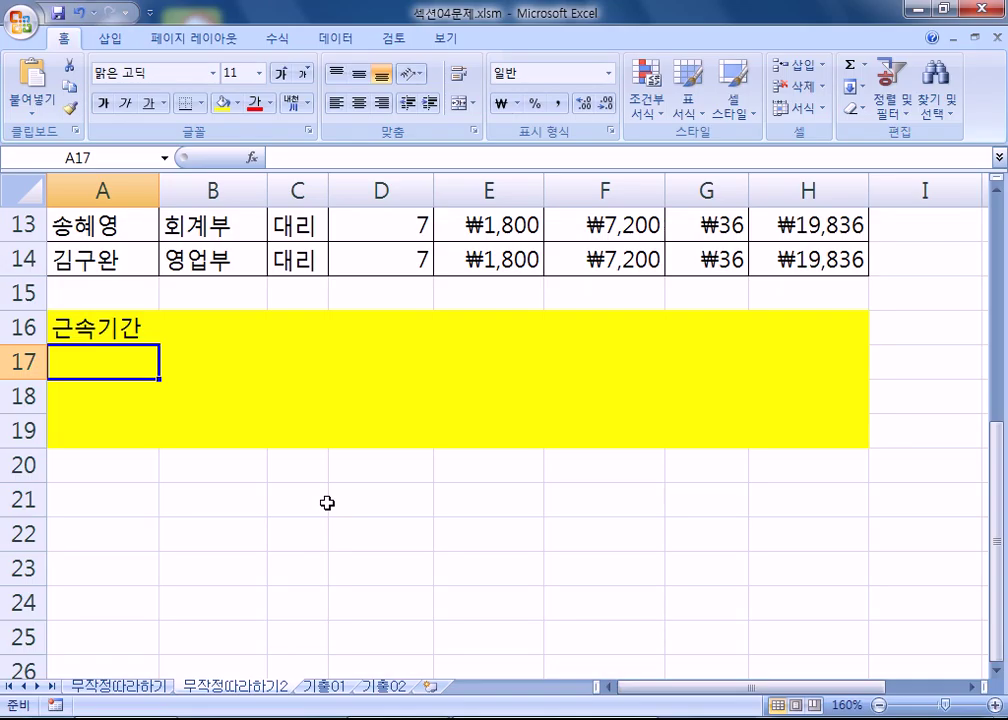
text(>=15)
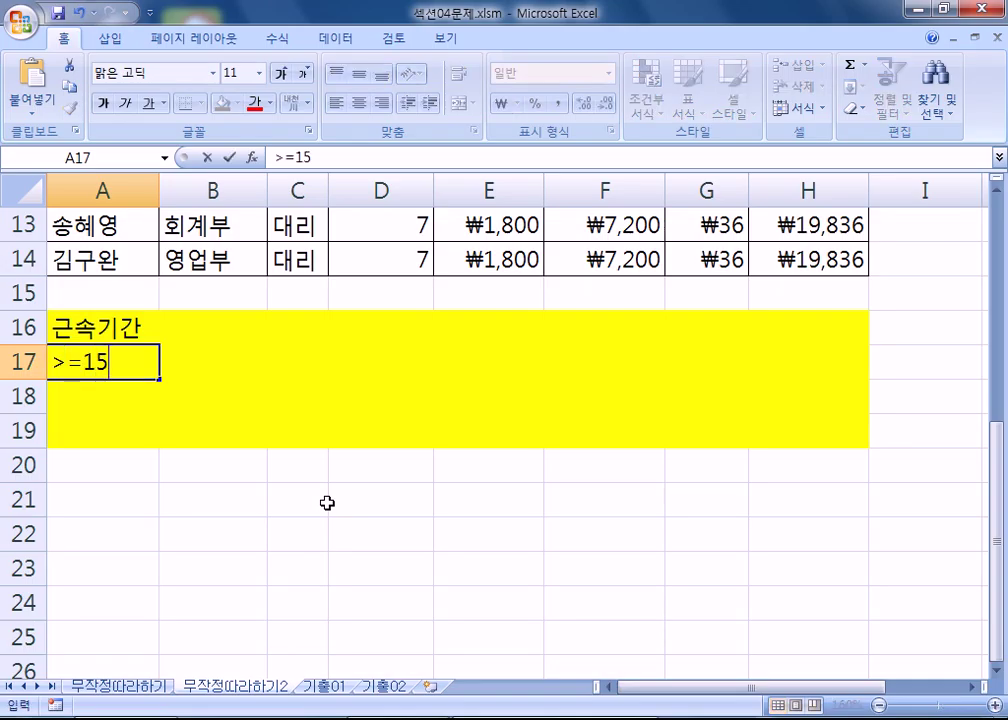
key(Return)
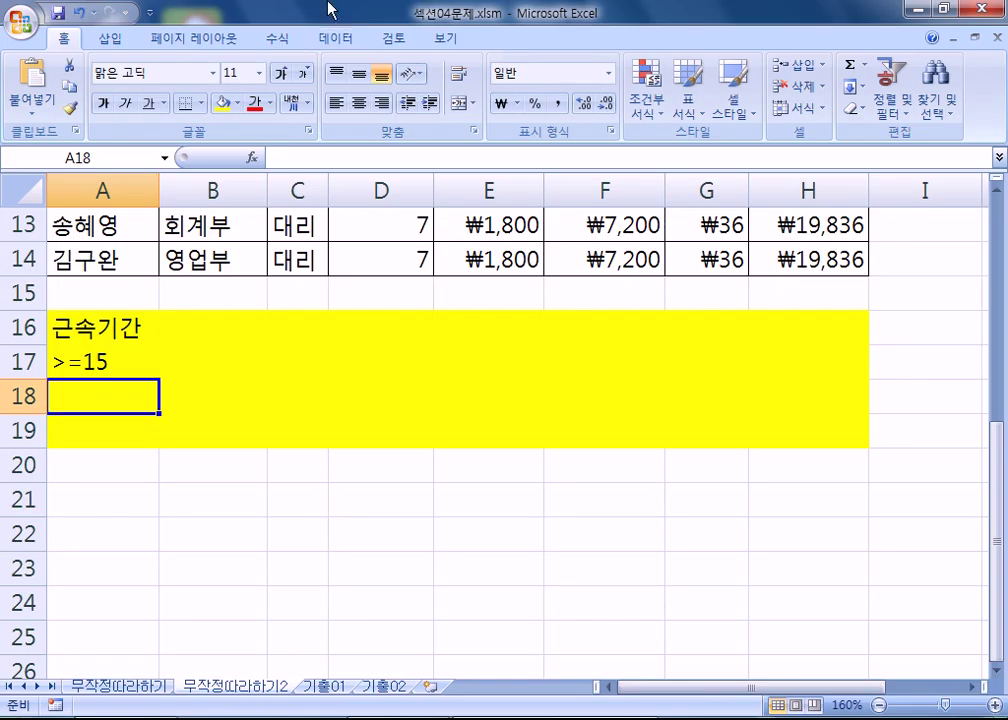
Enter the criteria heading 퇴직금 in B16 and the condition <=50000 in B17.
click(216, 321)
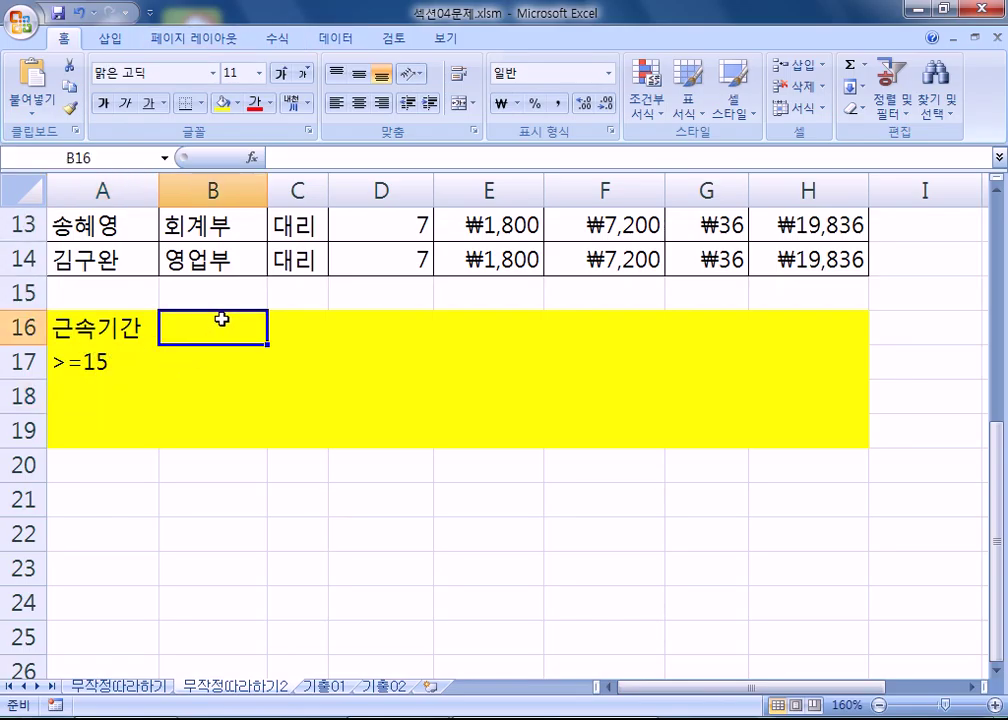
text(토지그)
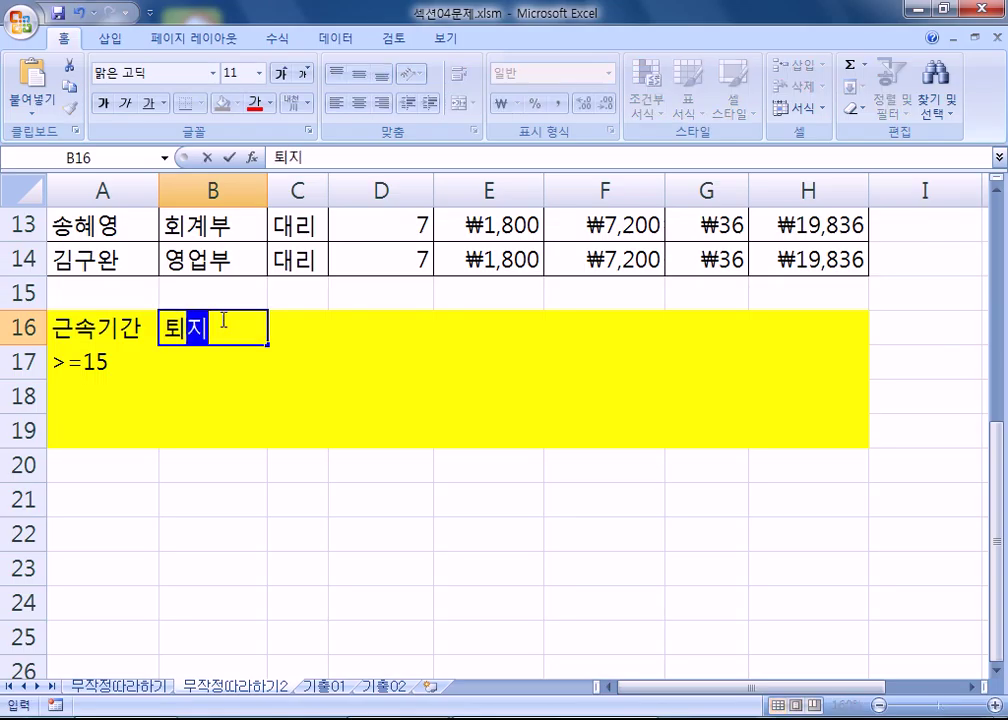
key(BackSpace)
key(BackSpace)
text(직금)
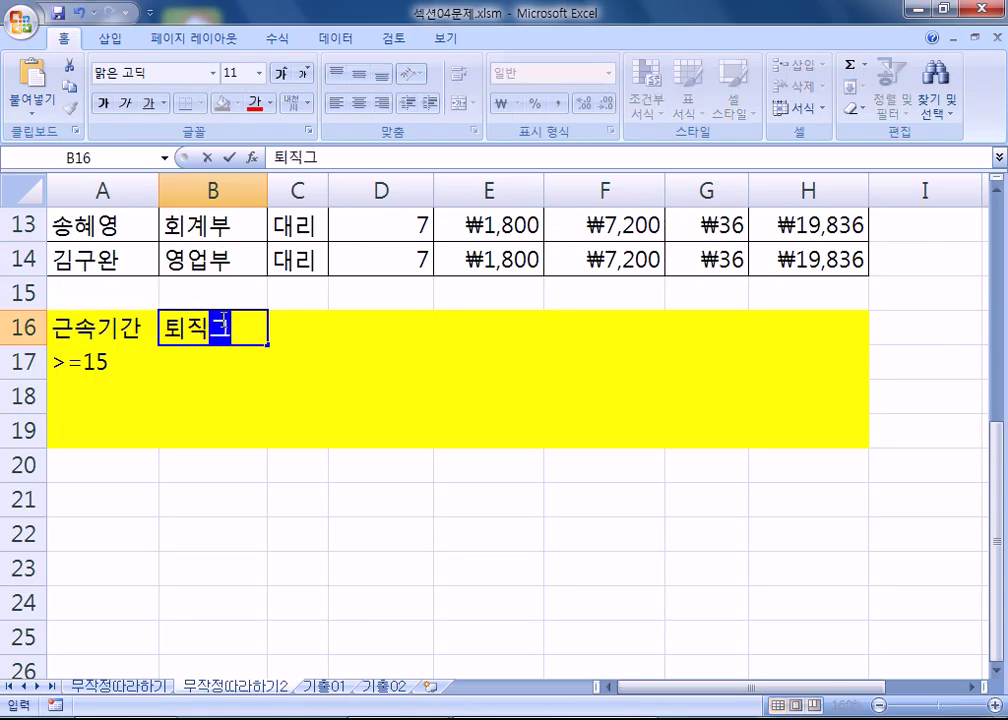
key(Return)
text(<=)
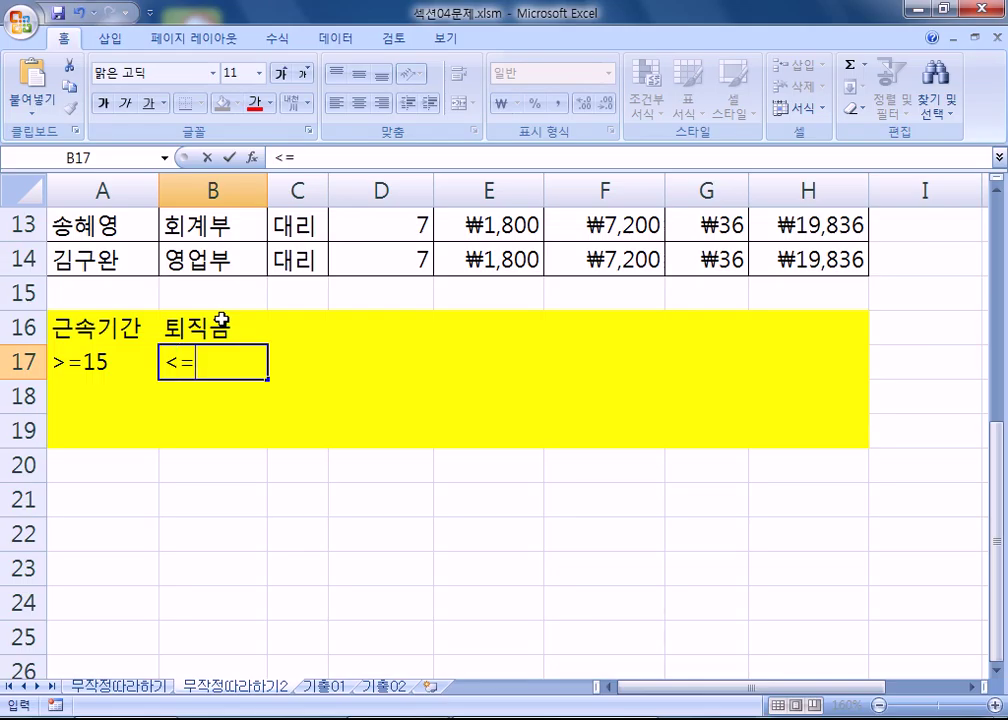
text(50000)
key(Return)
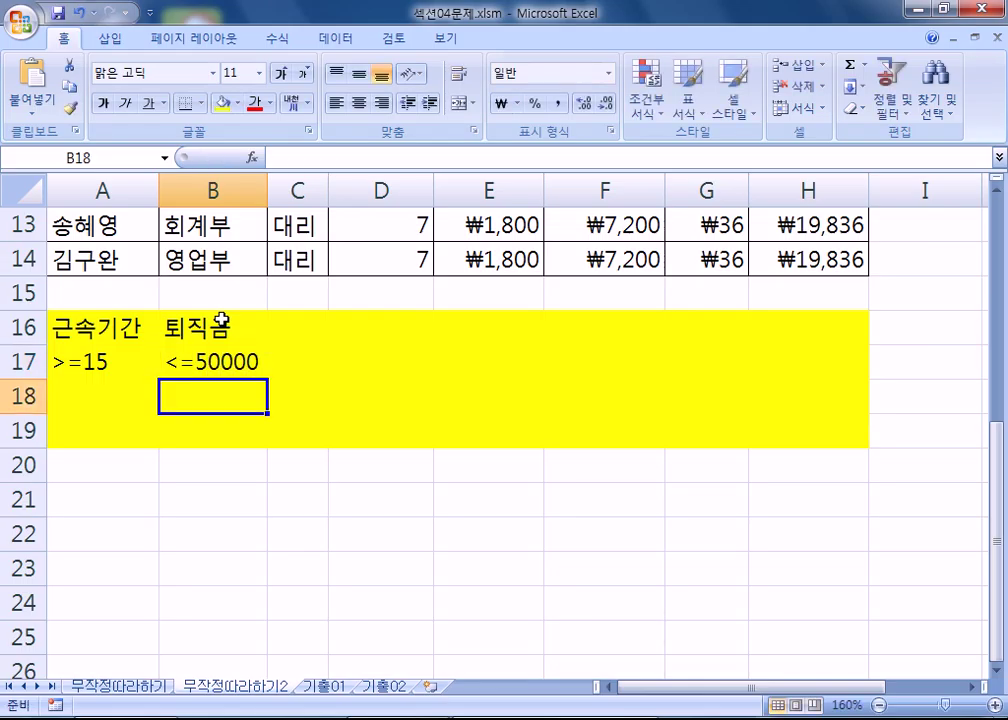
Highlight the criteria range A16:B17 and the empty yellow range G16:H17 as an alternative location.
drag(83, 327, 226, 376)
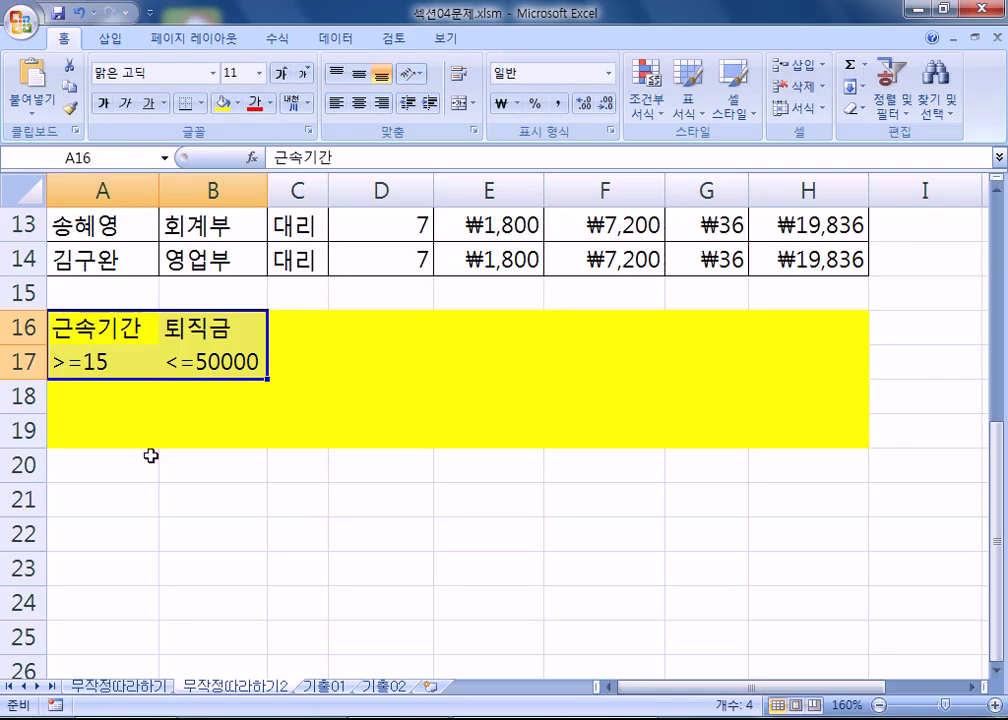
click(360, 524)
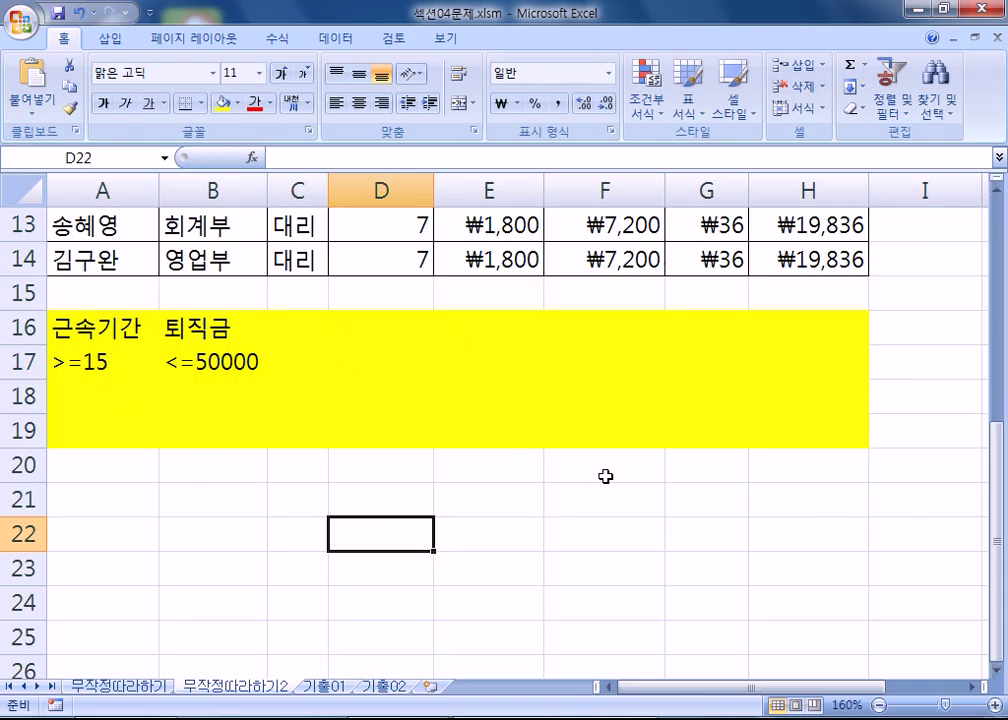
drag(95, 327, 236, 360)
click(687, 326)
drag(687, 326, 775, 372)
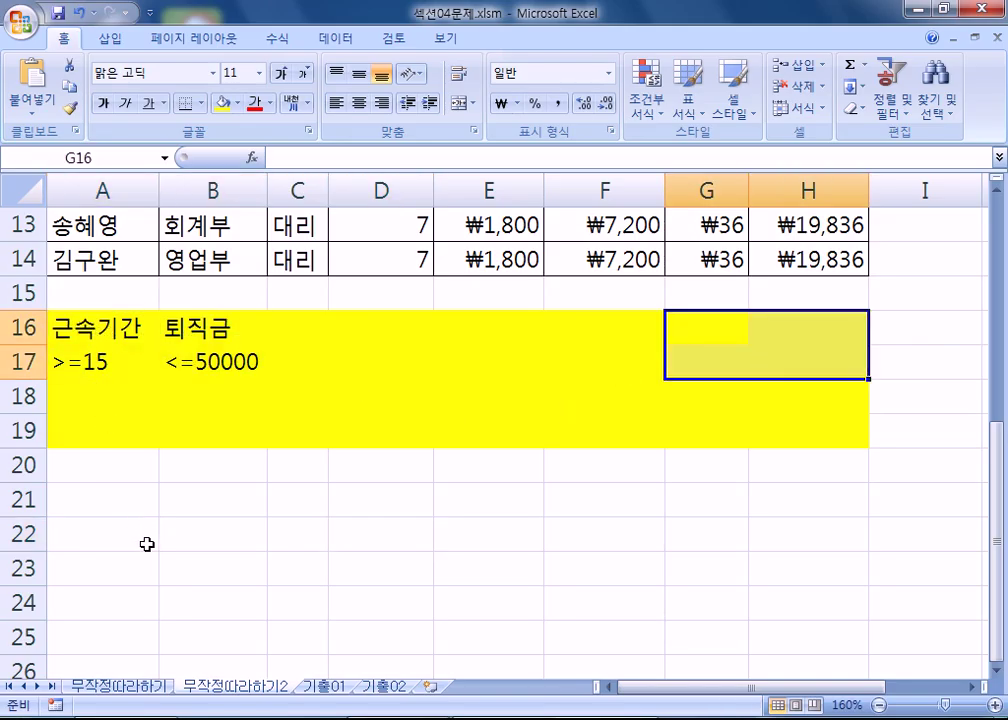
Copy the criteria range A16:B17 and paste it at F16.
click(135, 258)
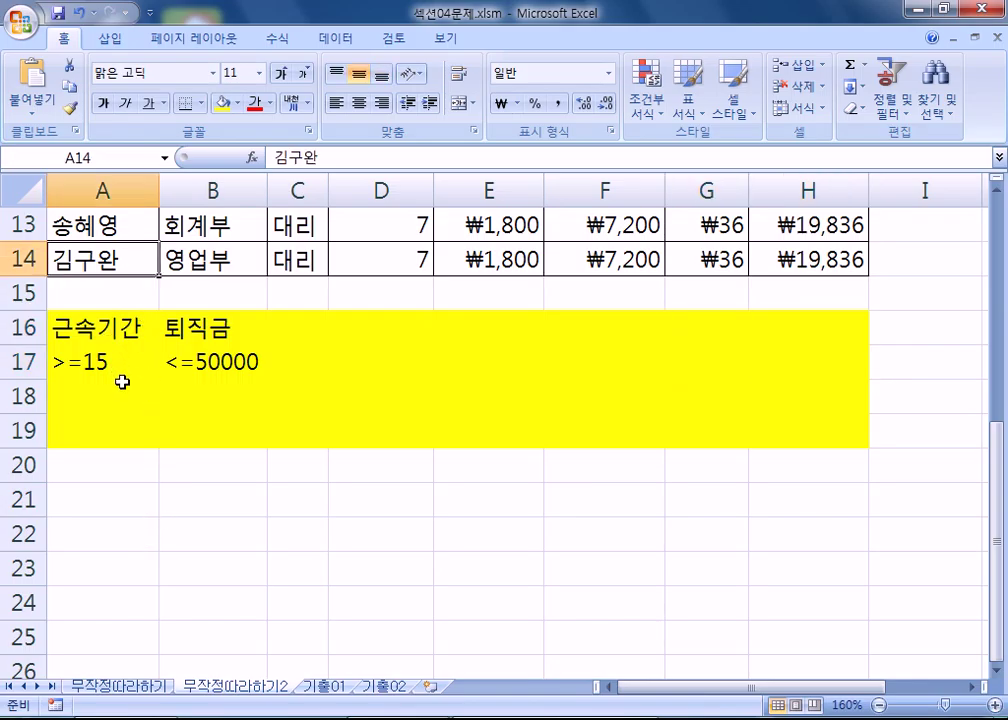
drag(119, 326, 191, 353)
key(ctrl+c)
click(605, 330)
key(ctrl+v)
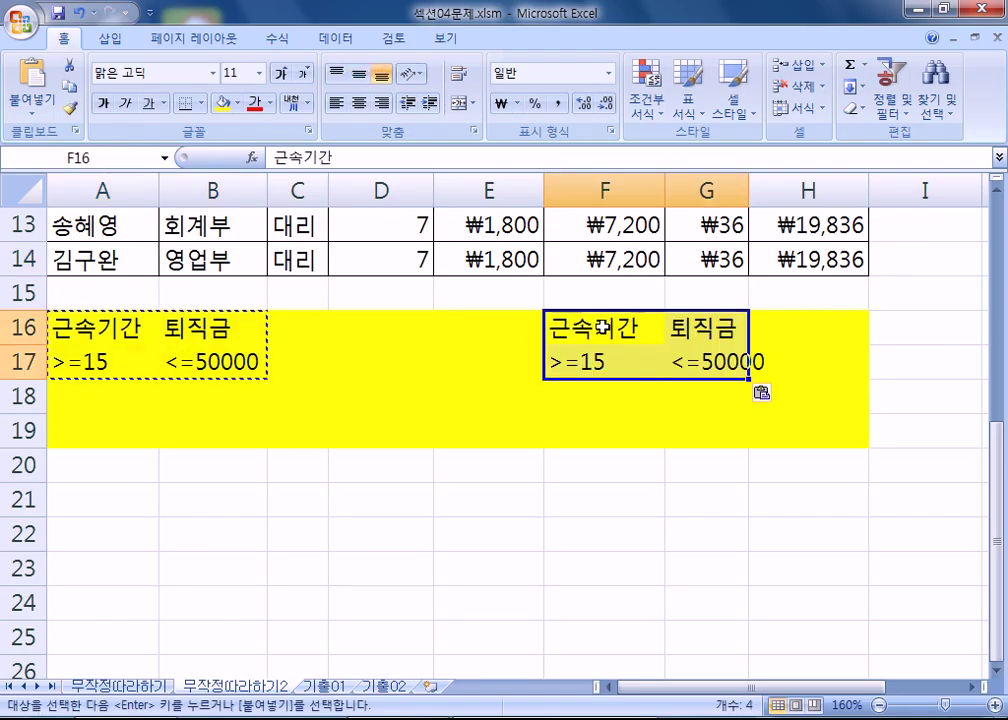
Move the pasted <=50000 condition down one row to G18 so it sits on a different row from >=15.
click(695, 368)
drag(697, 379, 700, 387)
click(694, 373)
Restore the yellow fill in G17 by copying the blank cell H17 onto it, and highlight the criteria range F16:G18.
click(793, 365)
key(ctrl+c)
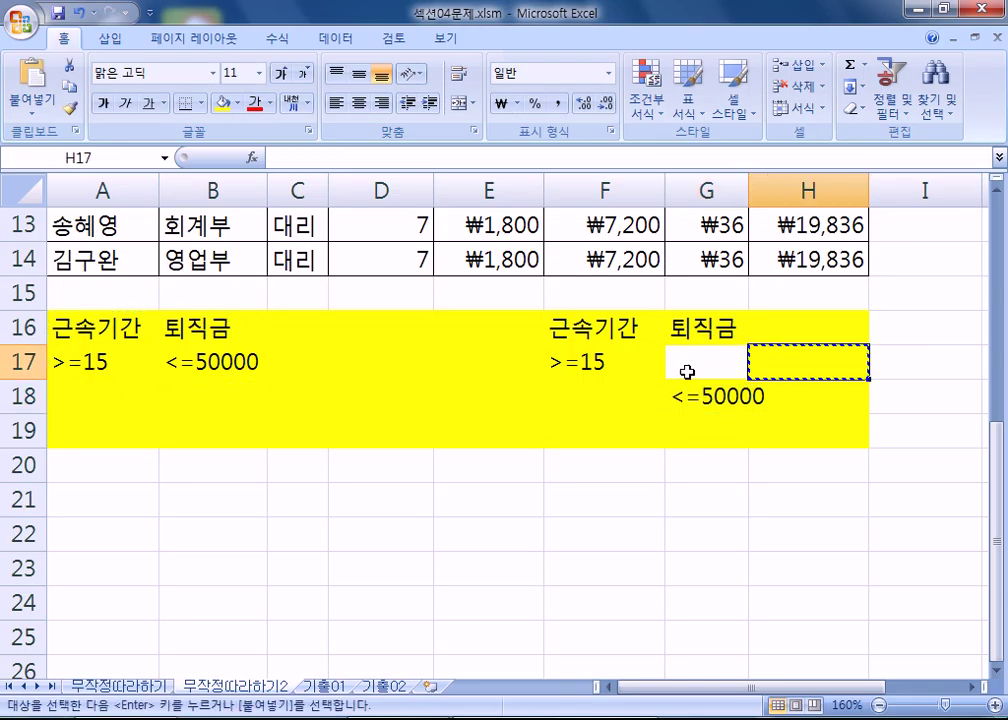
click(655, 364)
click(685, 353)
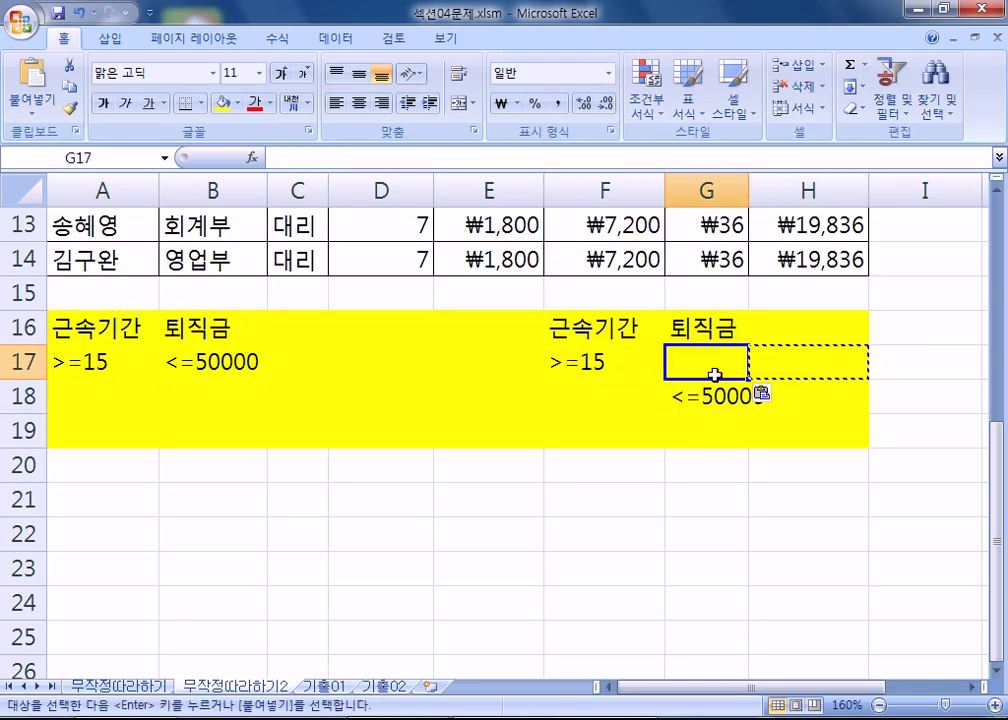
click(704, 400)
drag(612, 340, 678, 396)
click(838, 462)
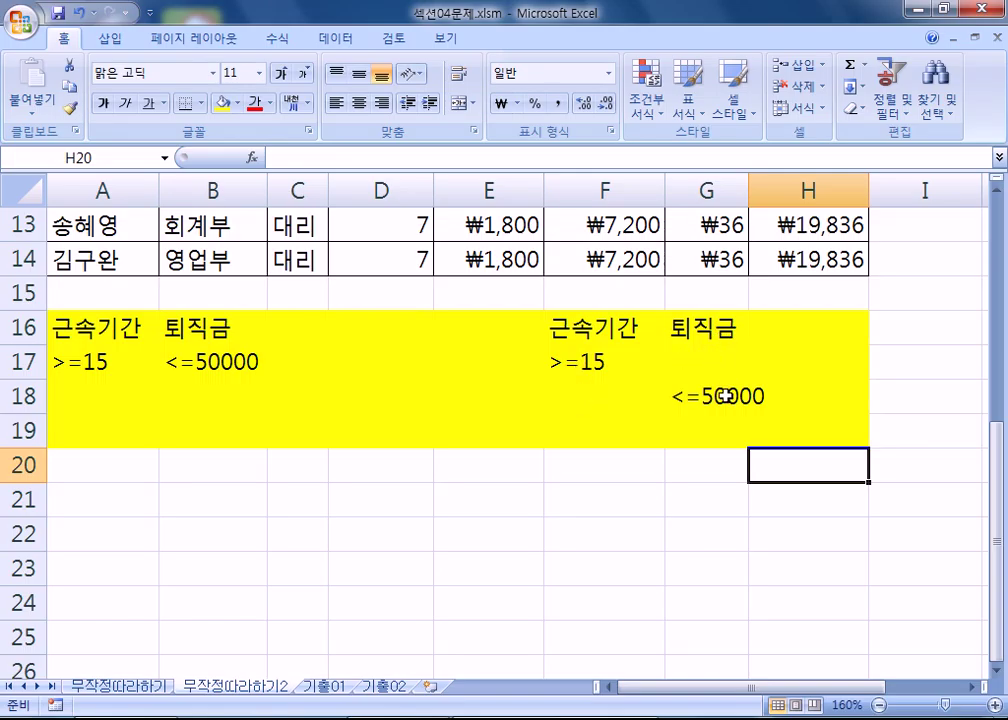
Enter the explanation 근속기간이 15년 이상이거나 퇴직금이 50000이하인 경우 in F19.
click(589, 440)
text(근속기간)
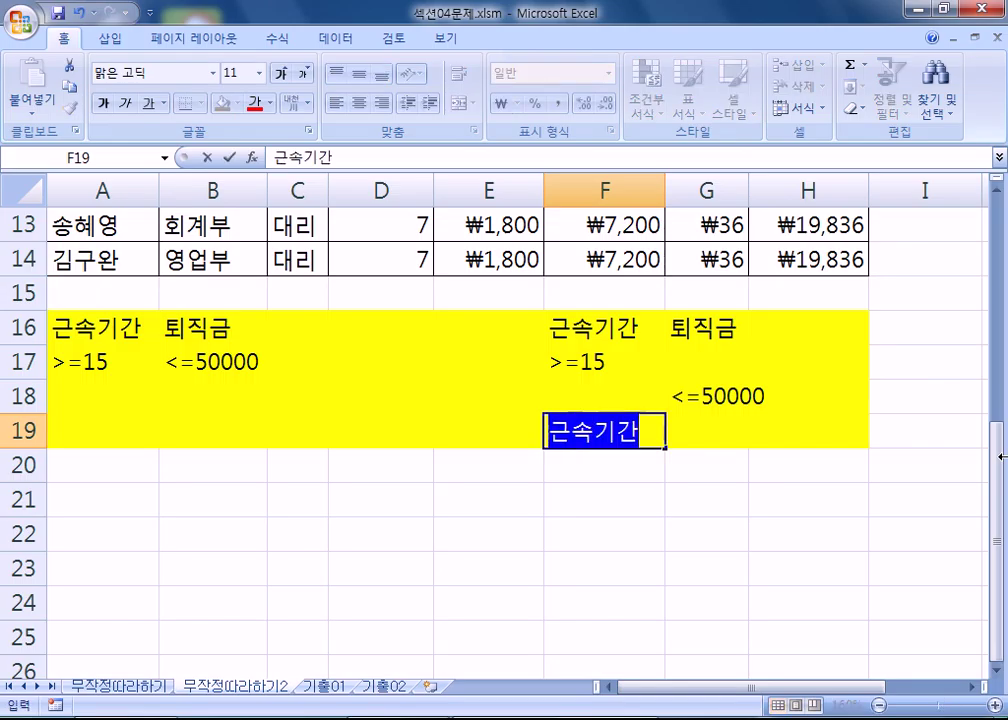
key(End)
text(이)
key(Escape)
text(근)
text(속기간이 15년)
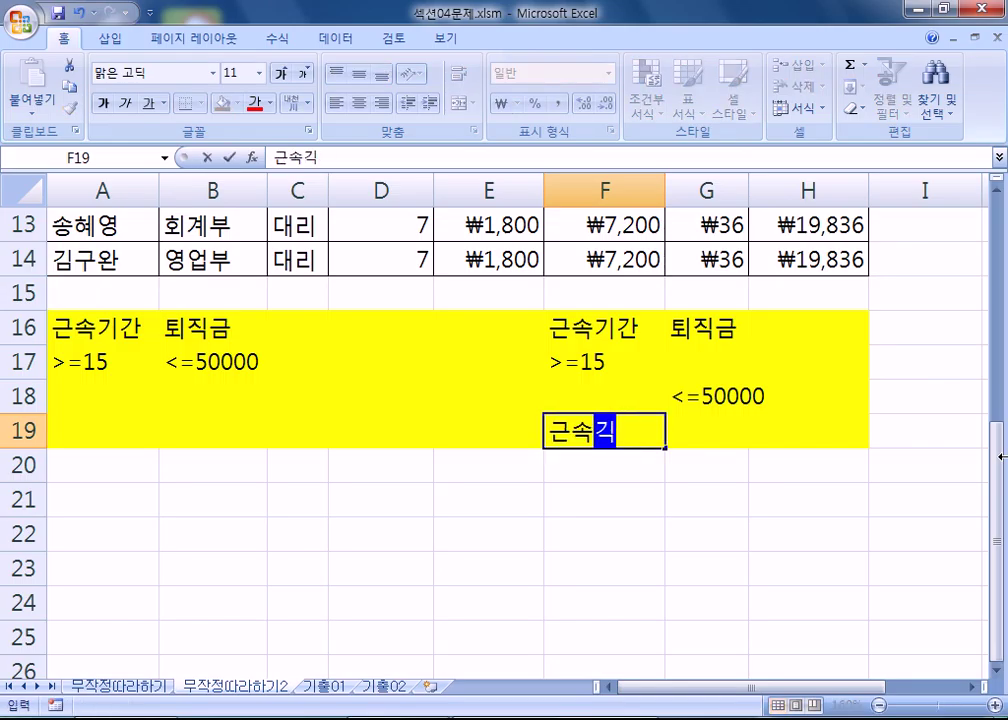
text( 이상이거나 )
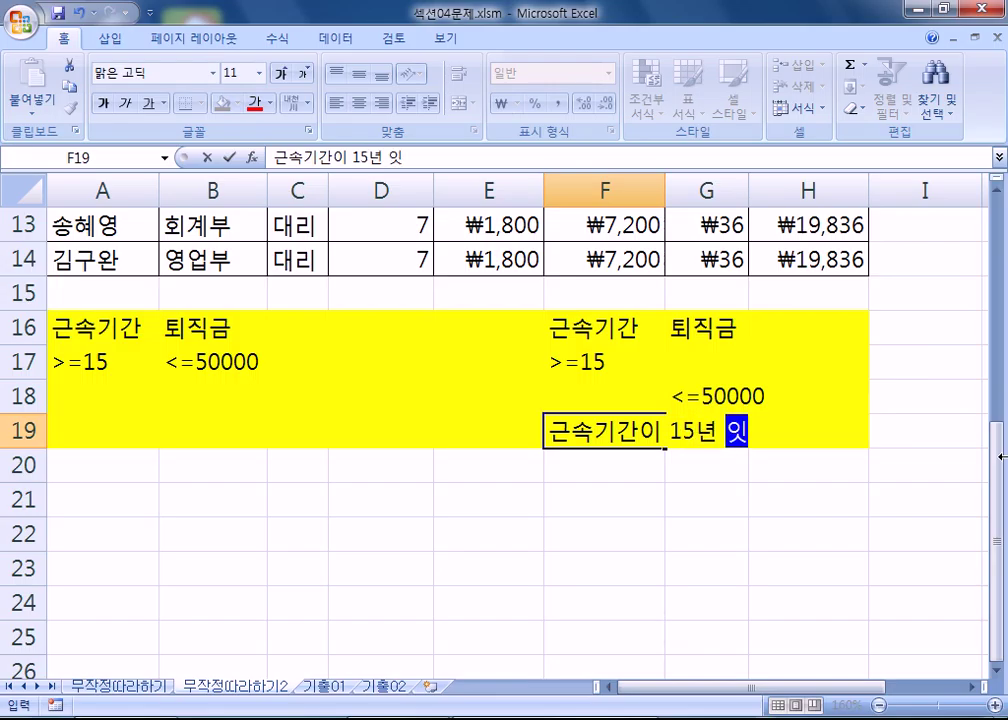
text(퇴직금이)
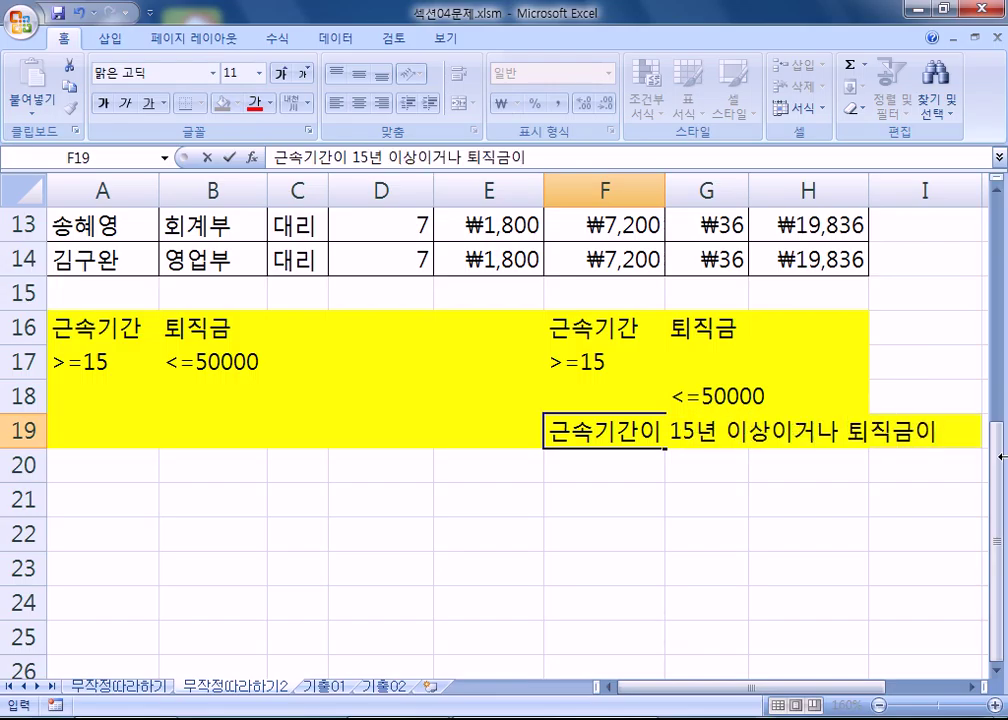
text( 50000)
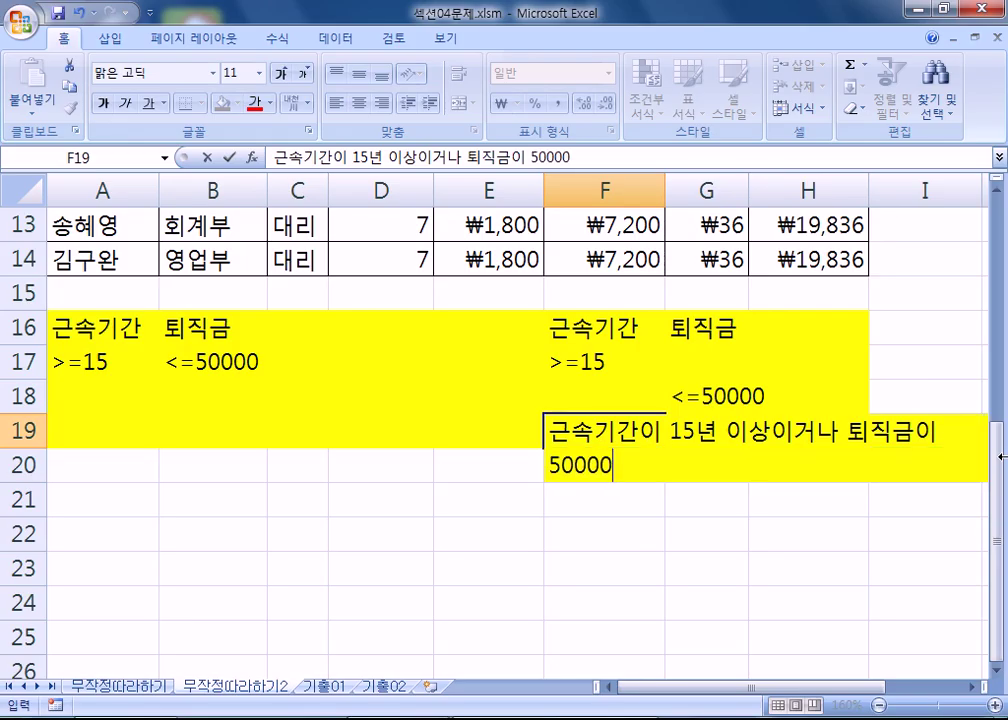
text(이하인 )
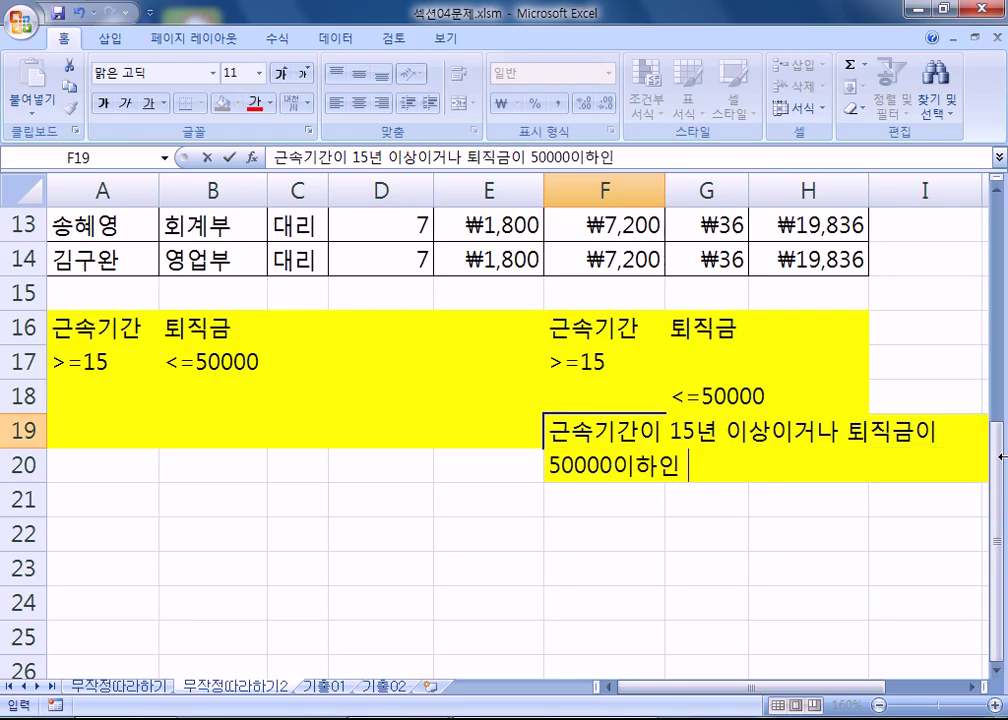
text(경우)
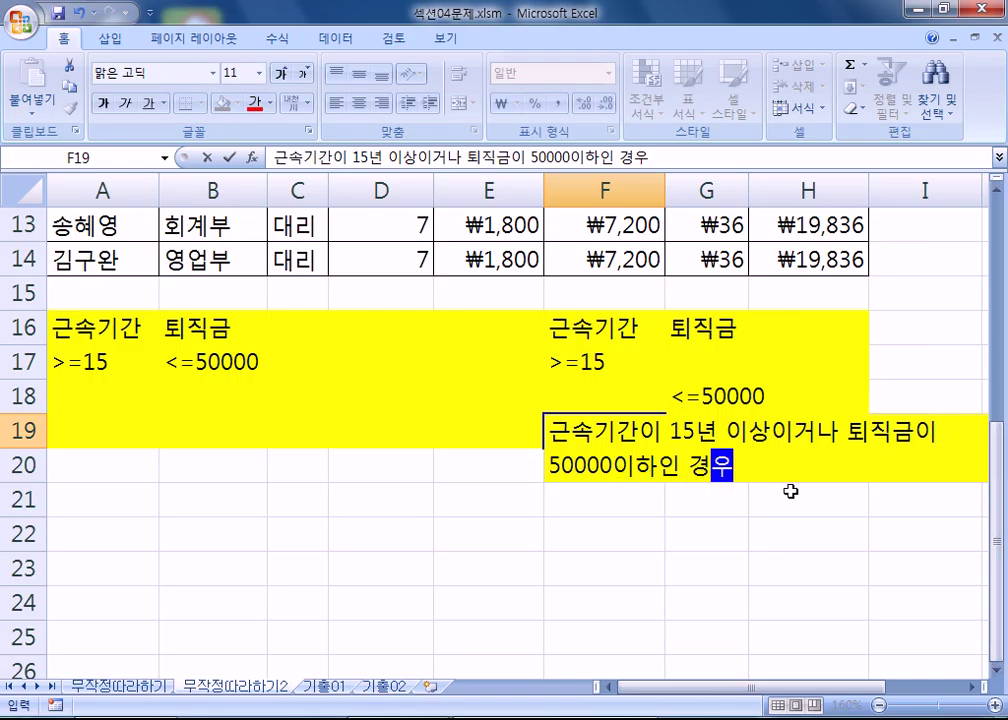
key(Return)
click(609, 437)
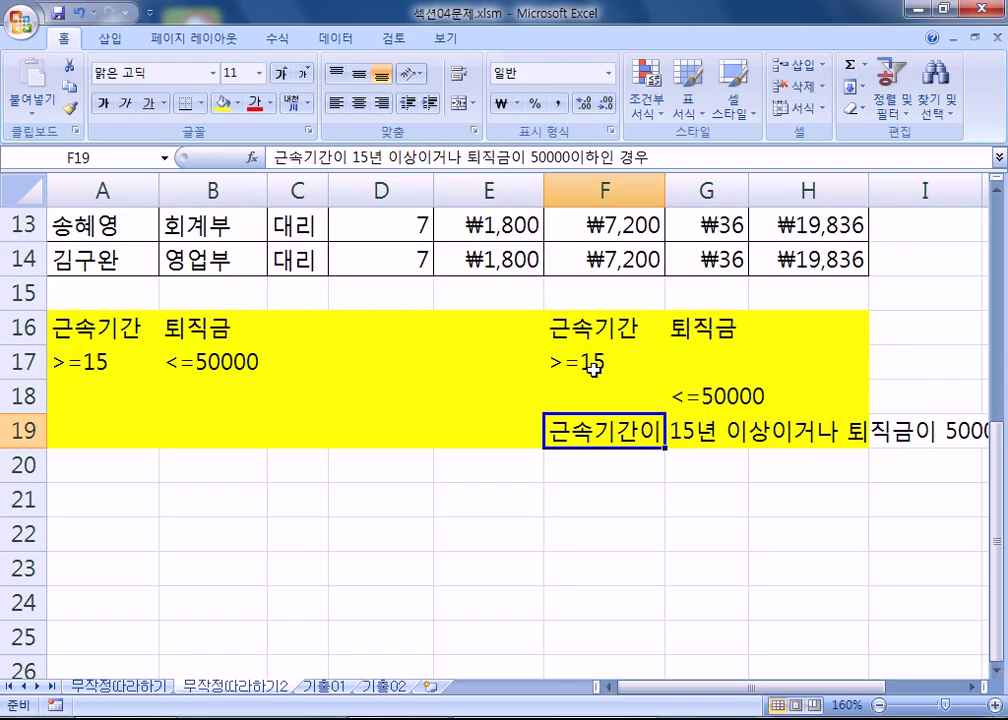
Enter the explanation 근속긱간이 15년 이상이고, 퇴직금이 50000원 이하 in A19.
click(88, 432)
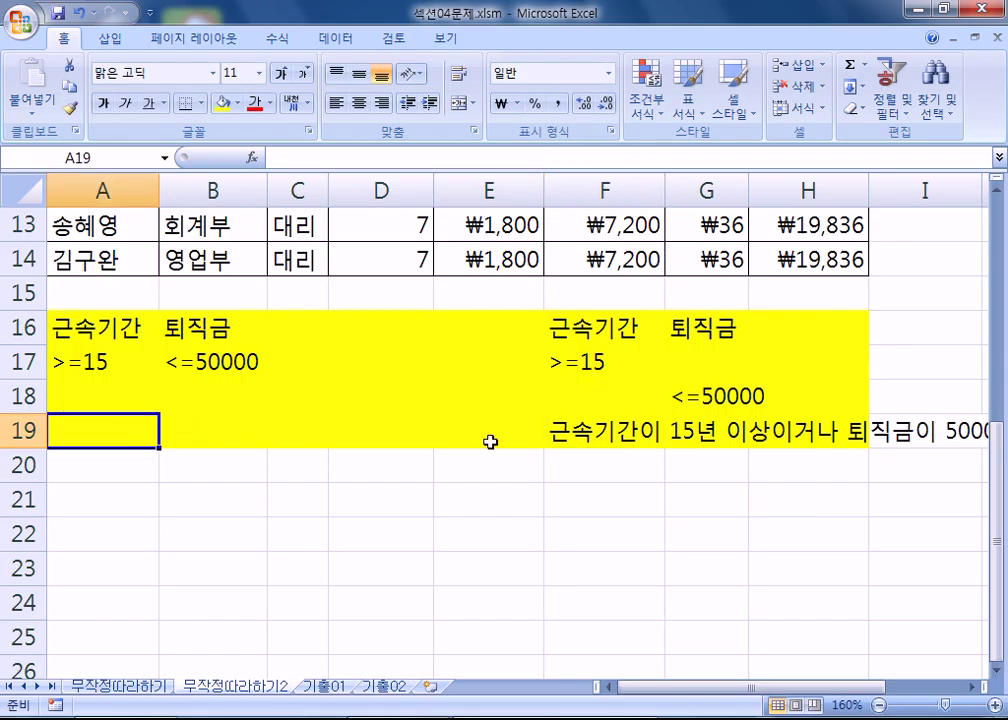
text(근속긱간)
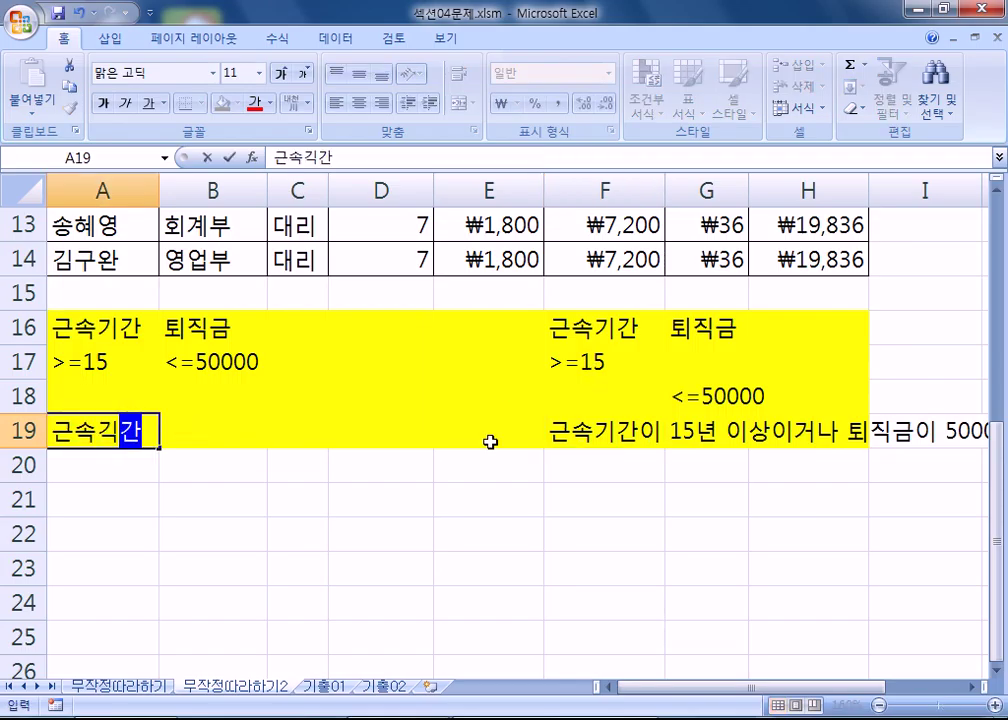
text(이 15년 이)
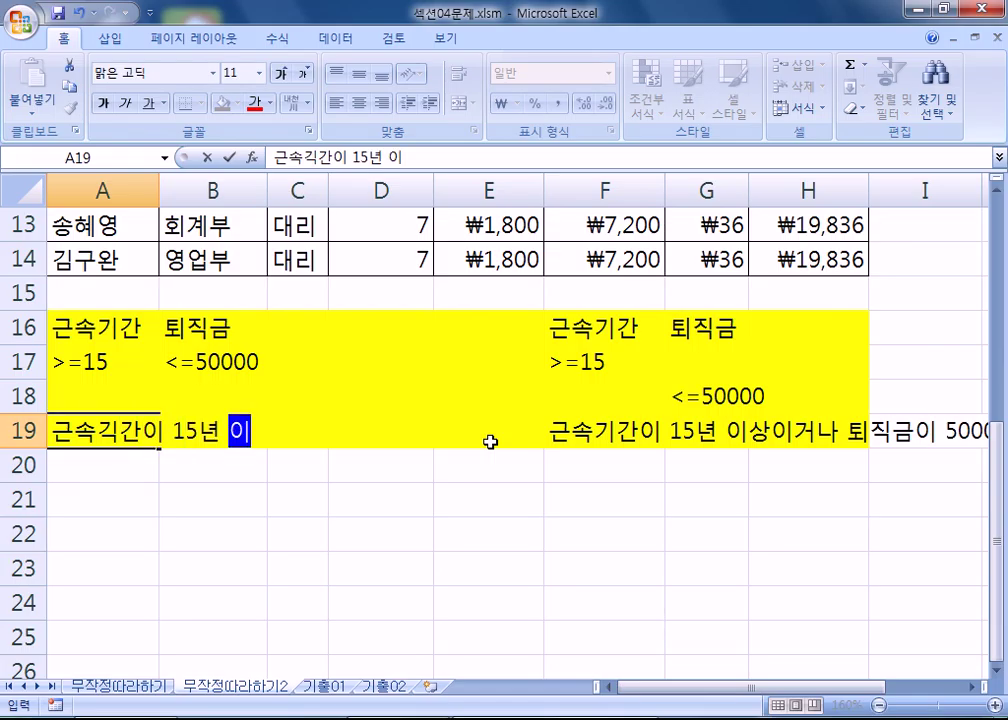
text(상이고, 퇴직금이 )
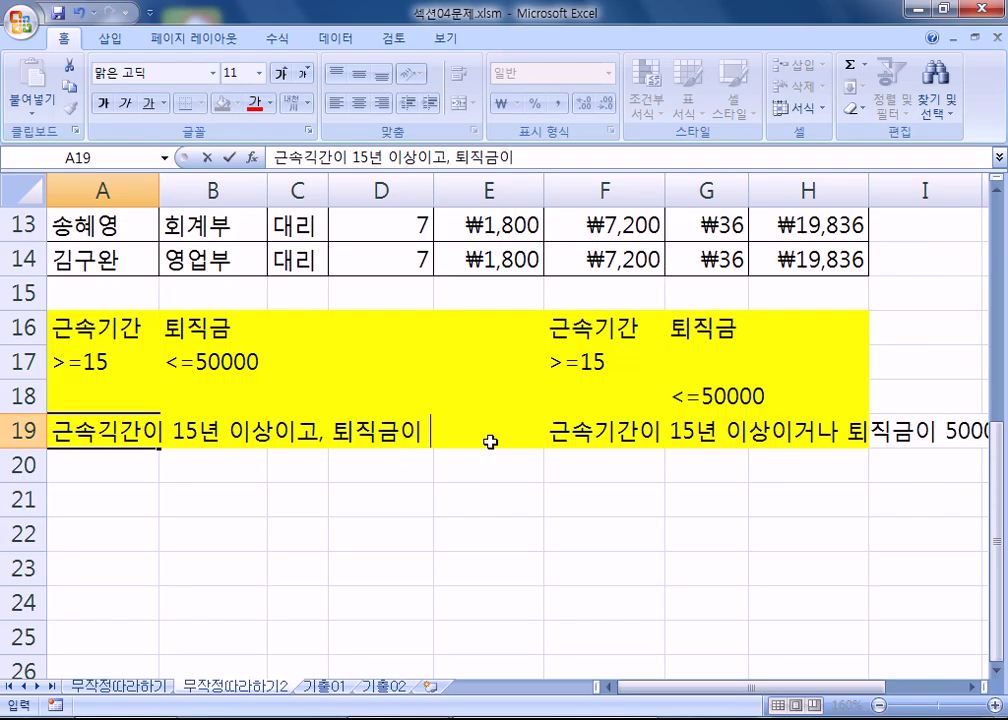
text(50000원 )
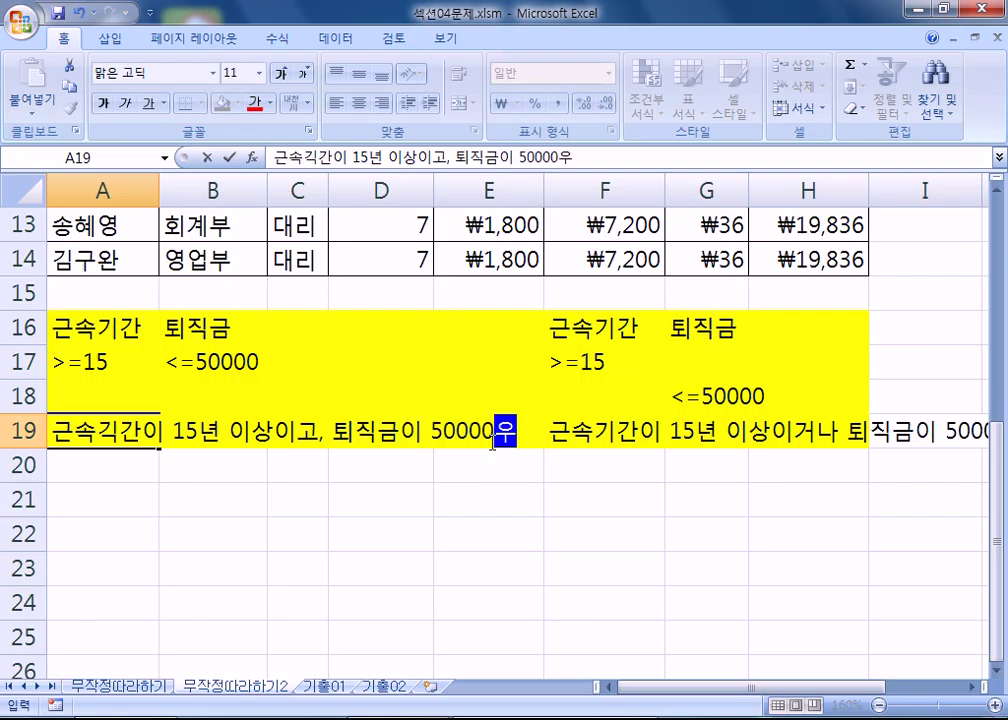
text(₩)
key(BackSpace)
key(BackSpace)
text(ㅇ)
key(BackSpace)
key(BackSpace)
text(워ㄴ 이하)
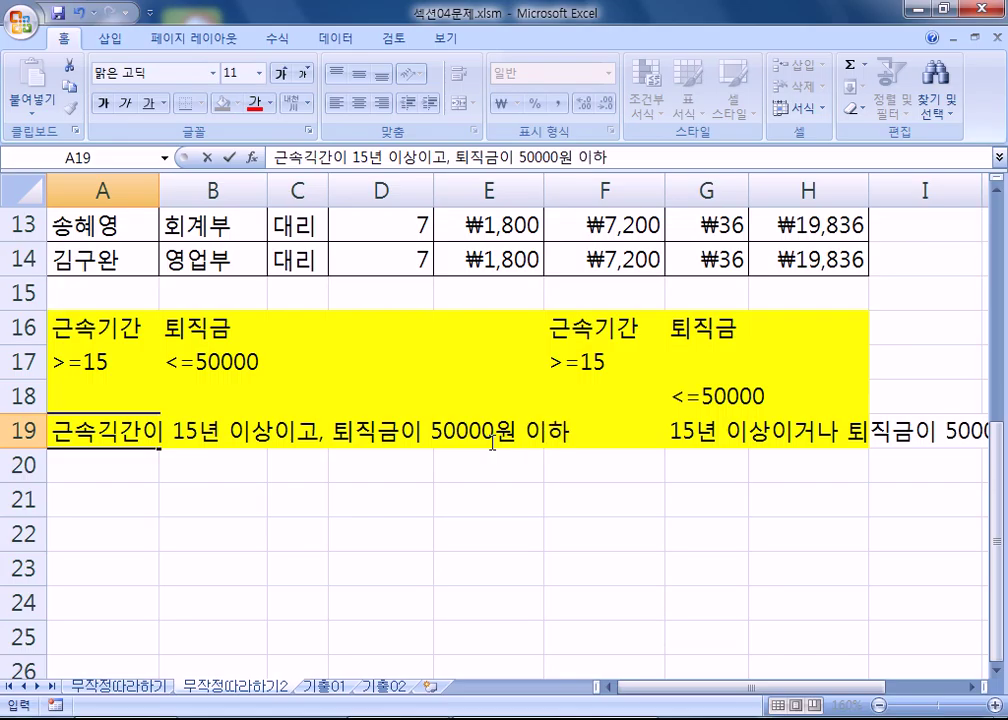
key(Return)
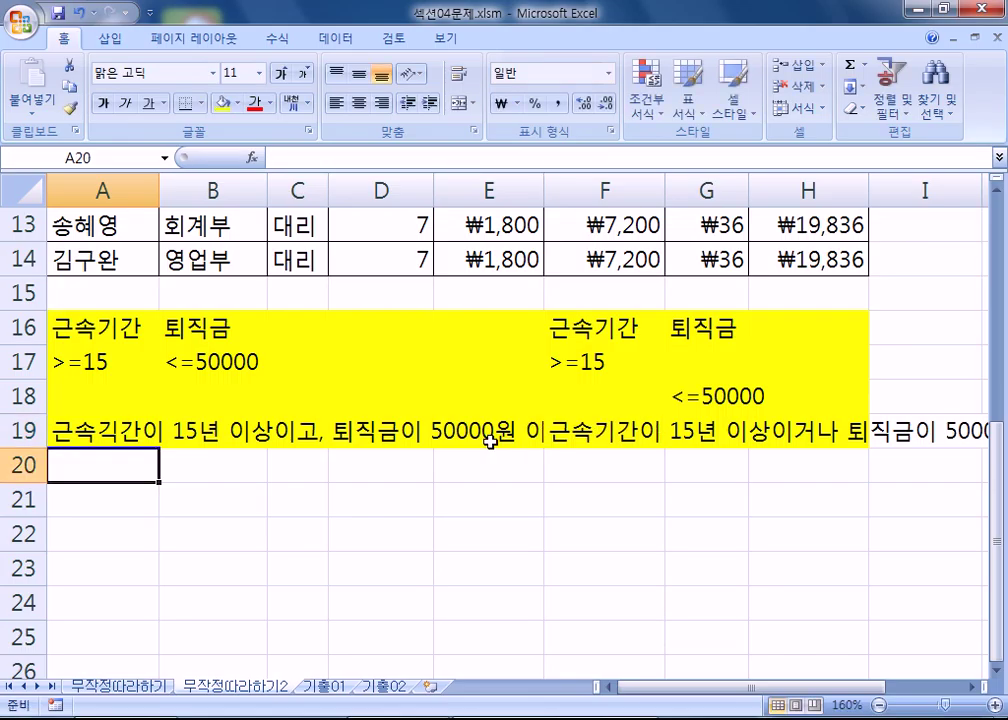
Reduce the font size of the explanations in A19 and F19 to 9.
click(74, 428)
ctrl+click(563, 430)
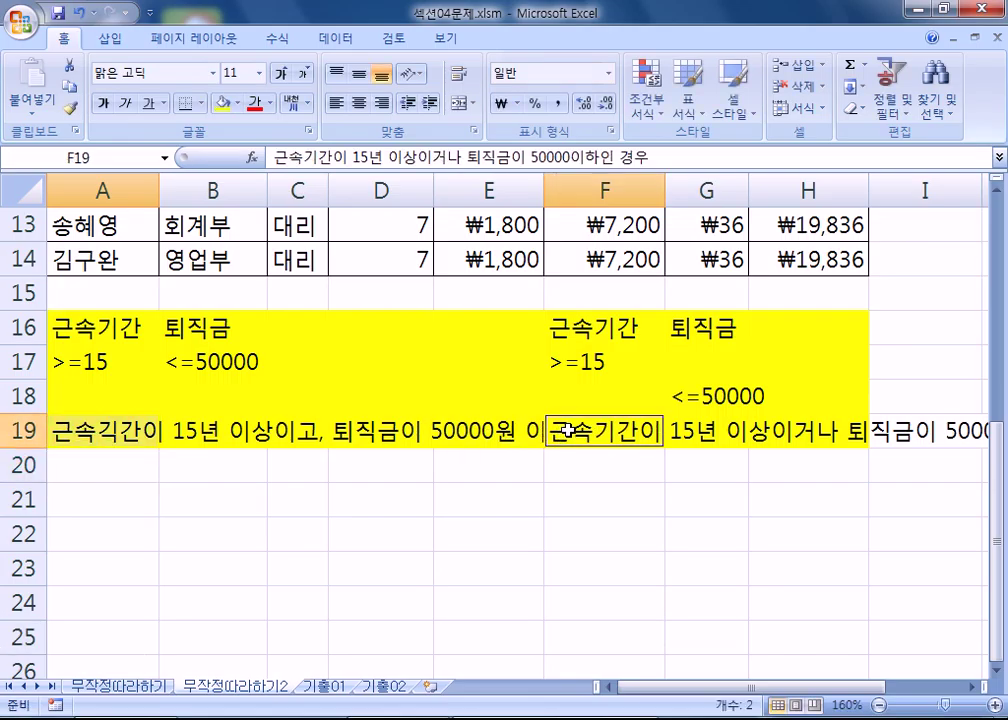
click(306, 75)
click(306, 75)
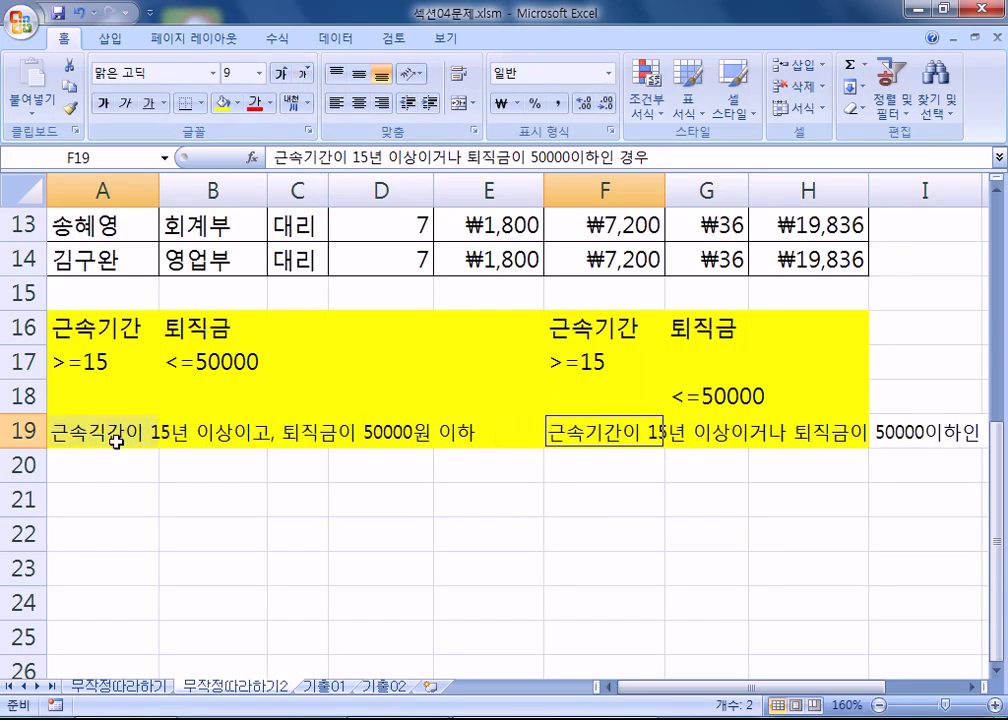
Correct the misspelled first word of the explanation in A19 to 근속기간이.
double_click(87, 430)
key(Delete)
text(기)
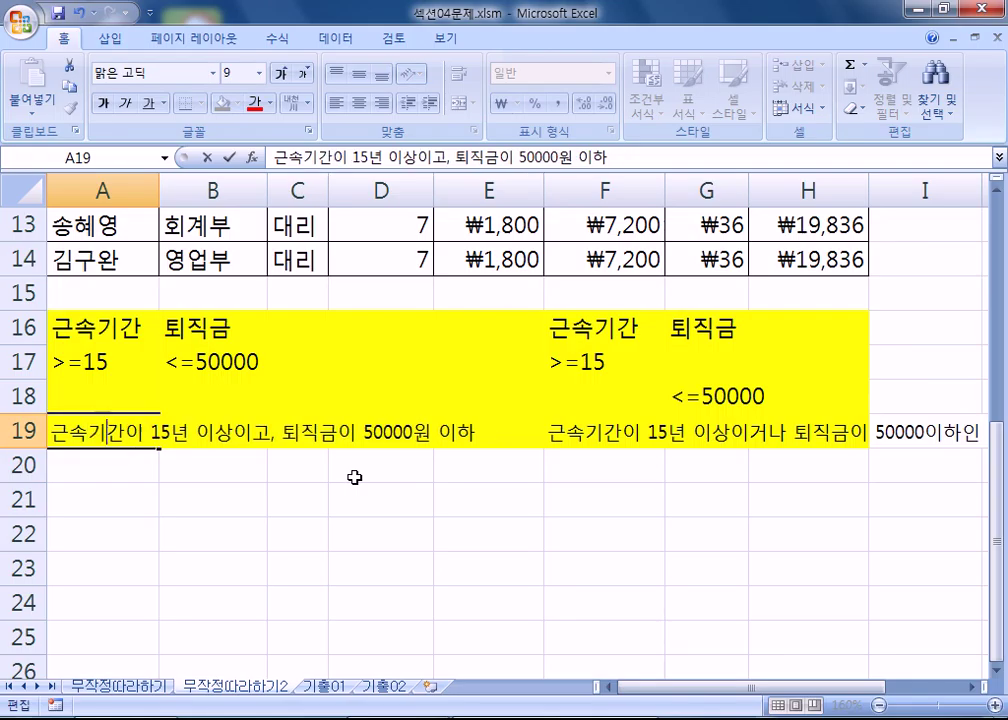
key(Return)
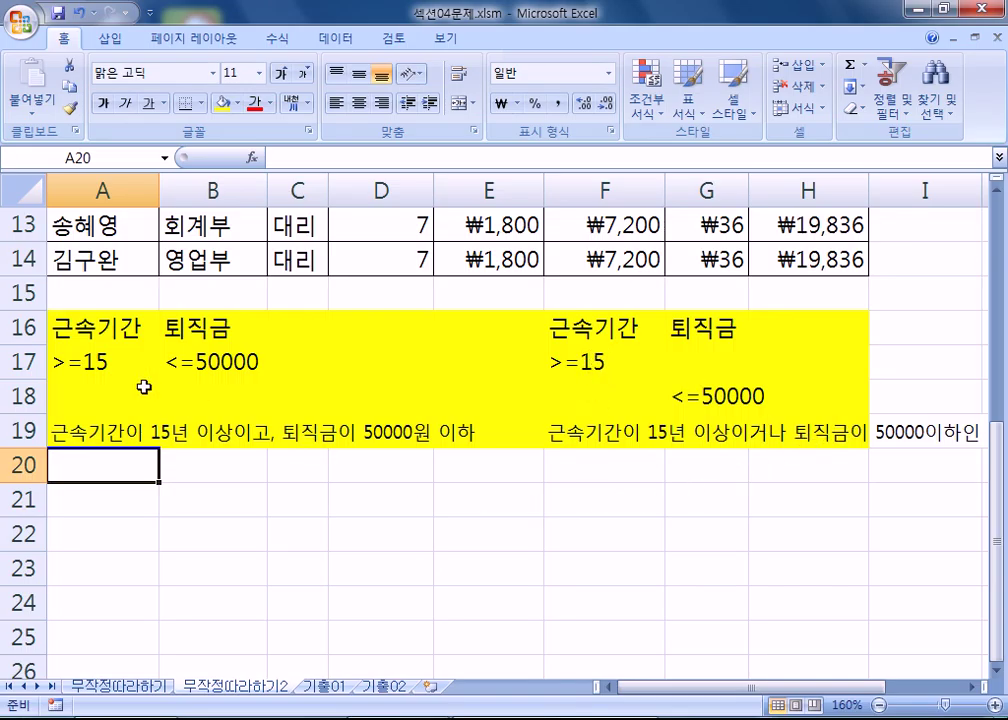
Highlight the same-row AND conditions in A17:B17, and compare them with the OR conditions in F17 and G18.
drag(80, 331, 187, 358)
drag(100, 358, 200, 365)
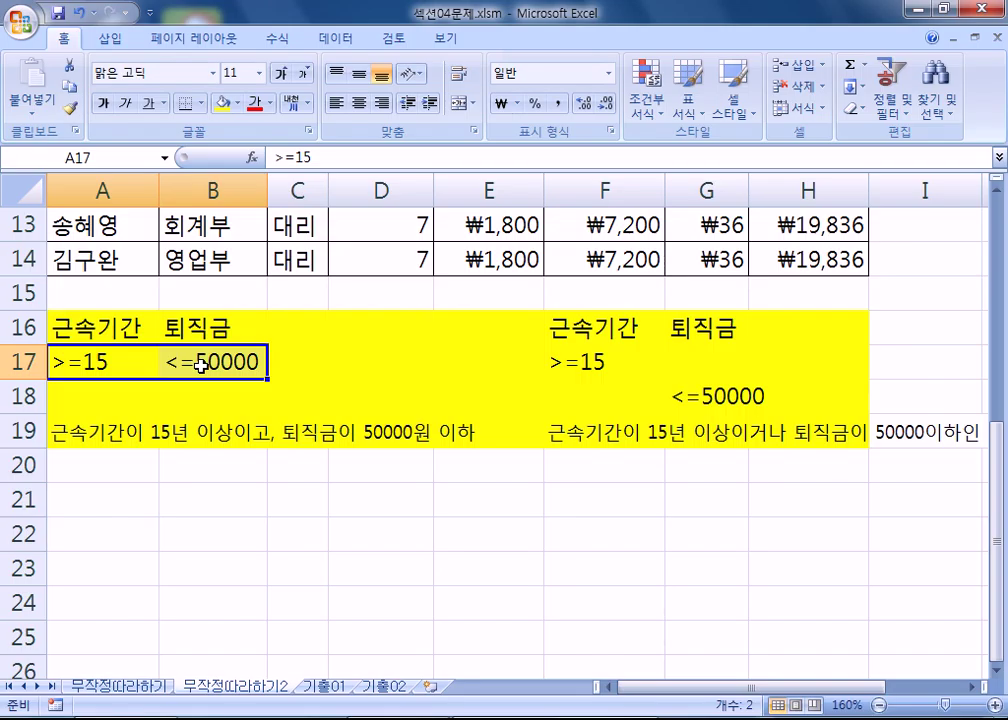
click(600, 364)
click(720, 398)
click(644, 370)
click(670, 394)
click(643, 366)
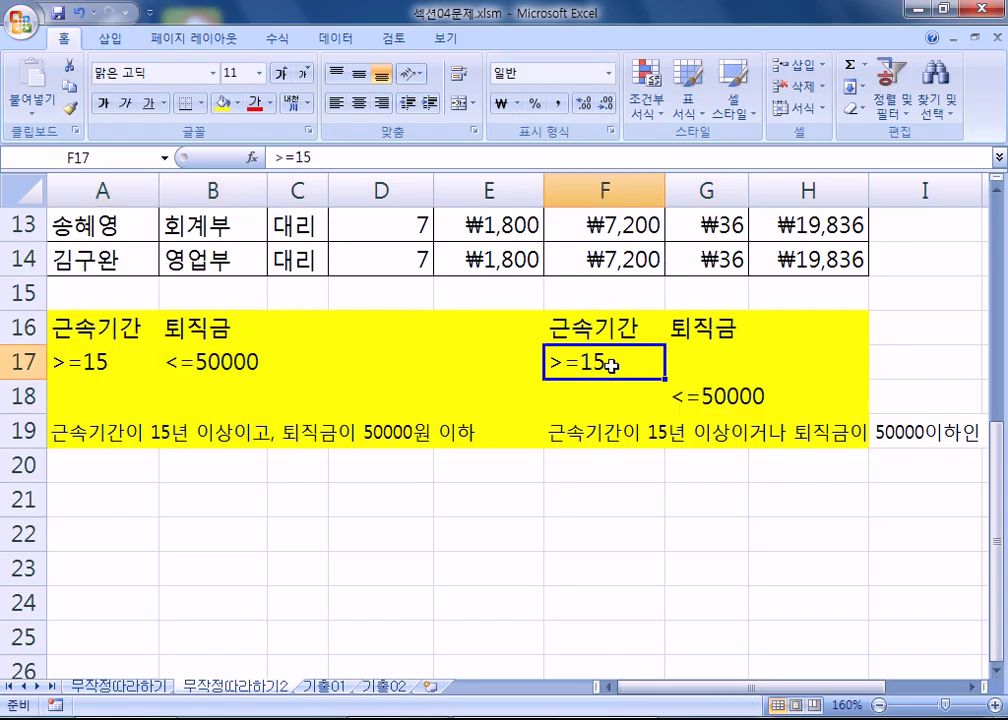
Try swapping the OR condition rows by moving >=15 to F18 and <=50000 to G17, and undo both moves.
drag(609, 380, 612, 400)
click(682, 387)
drag(697, 382, 708, 375)
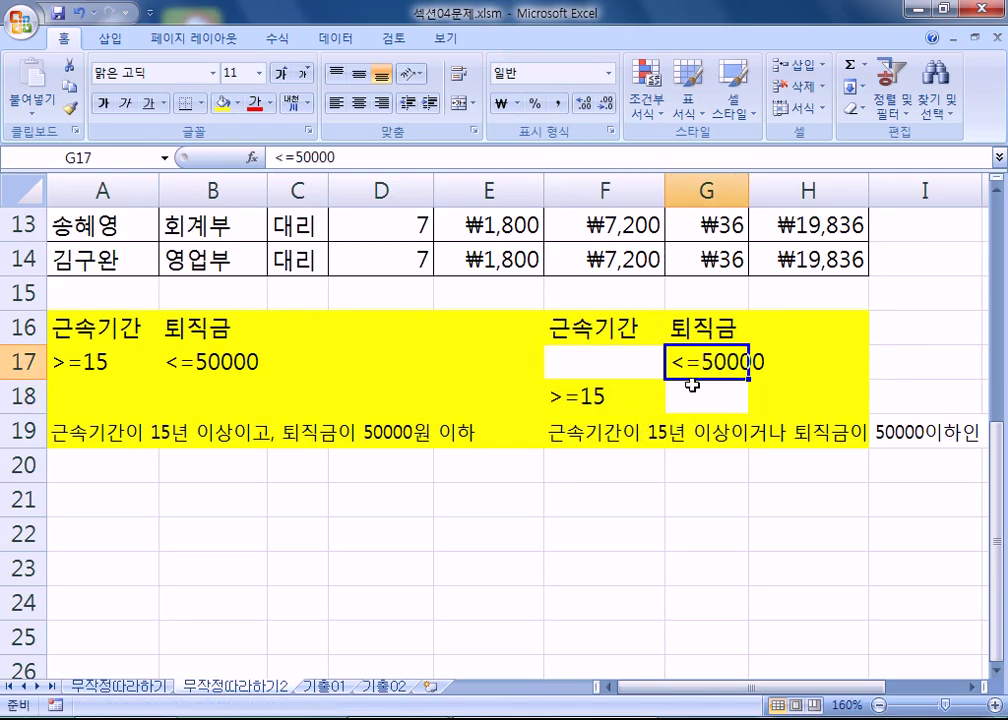
key(ctrl+z)
key(ctrl+z)
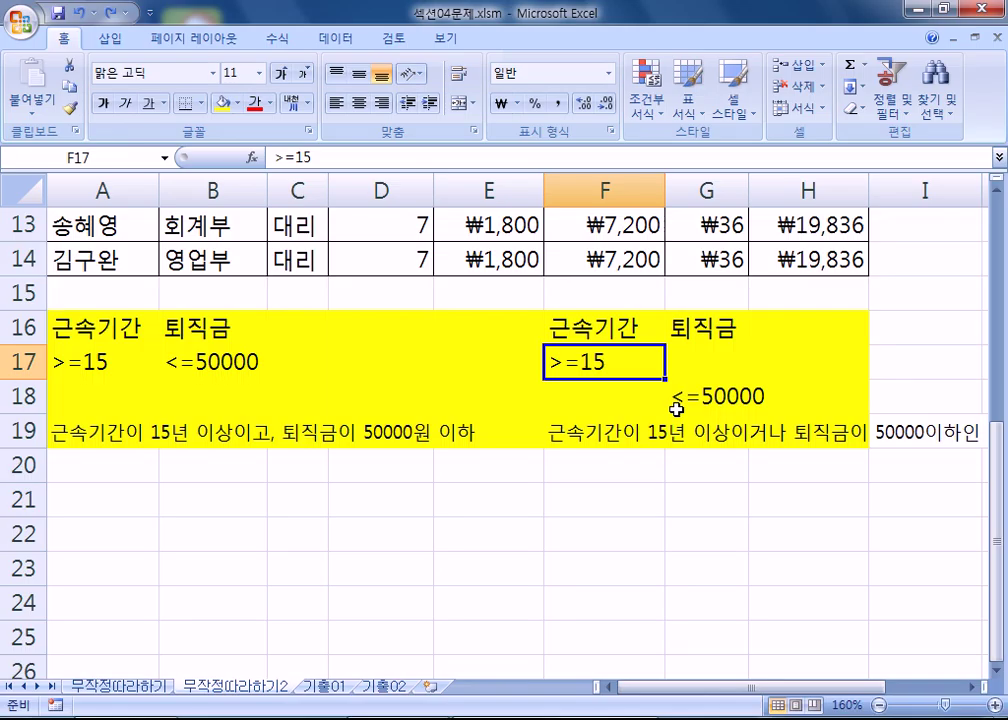
Highlight the AND criteria range A16:B17 and the OR criteria range F16:G18 in turn.
drag(52, 328, 197, 352)
drag(580, 328, 731, 413)
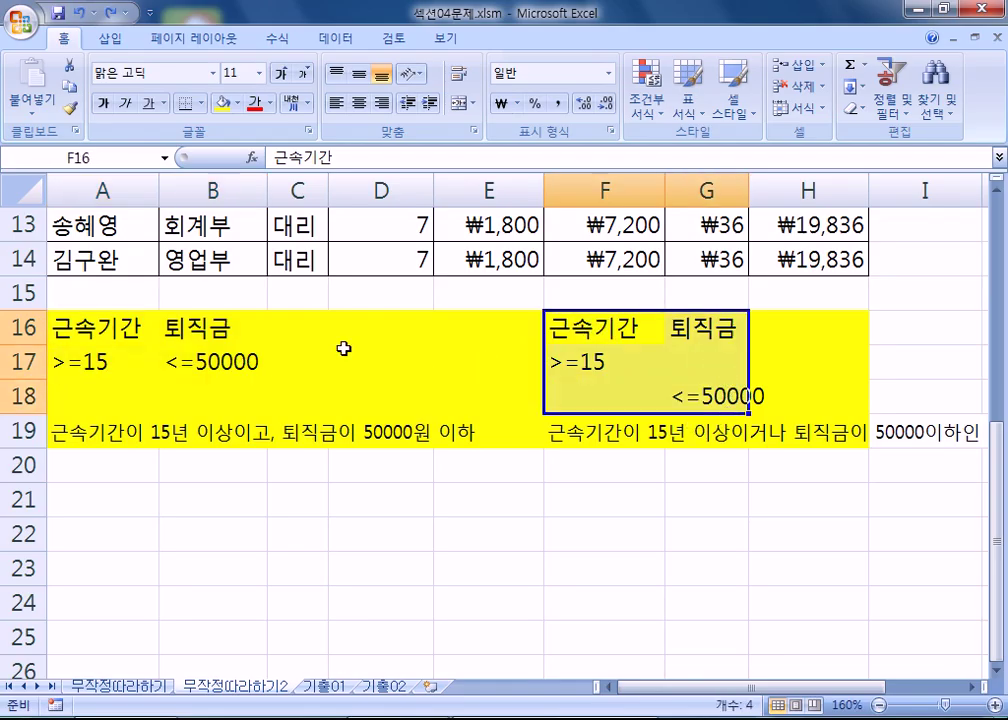
drag(83, 327, 180, 362)
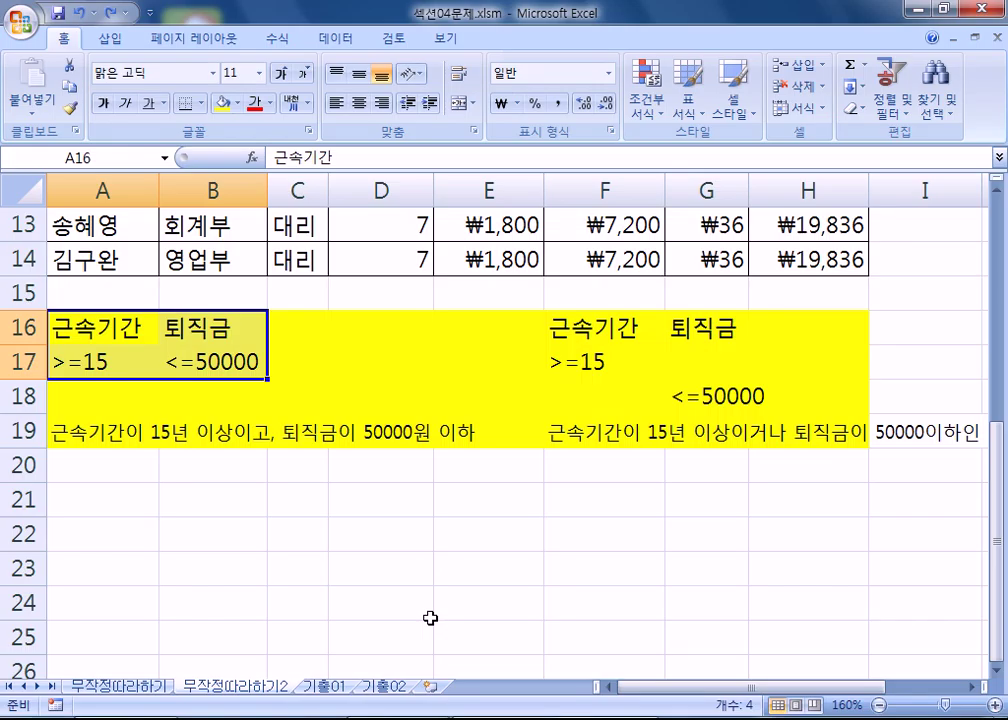
Review the data table above the criteria by highlighting A4:H15, and return to the criteria area.
scroll(412, 553, up, 1)
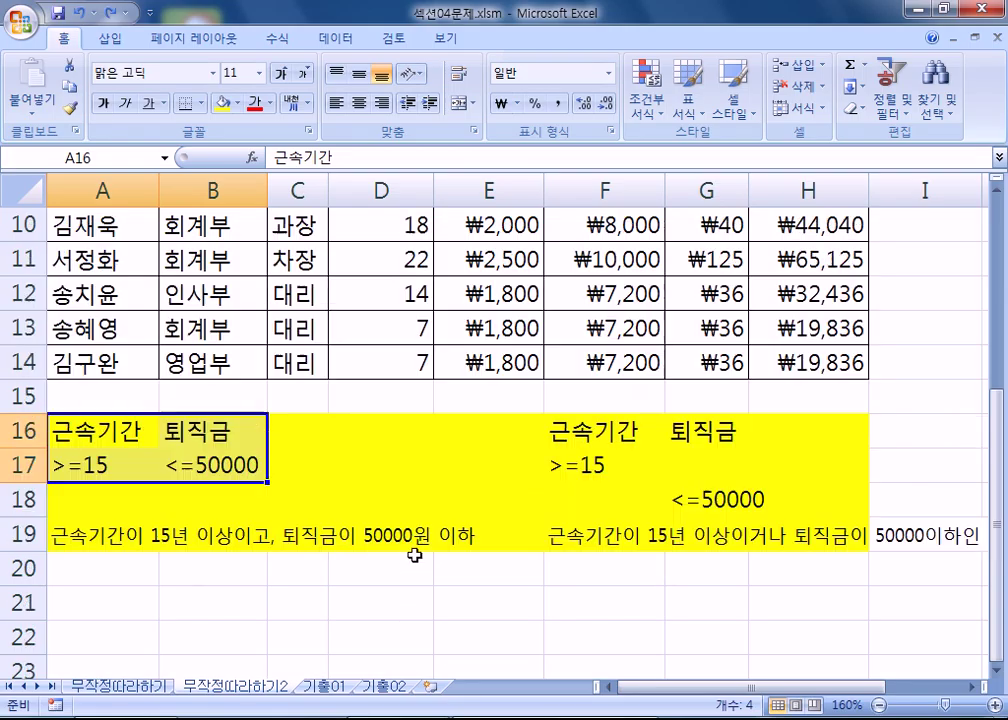
click(125, 257)
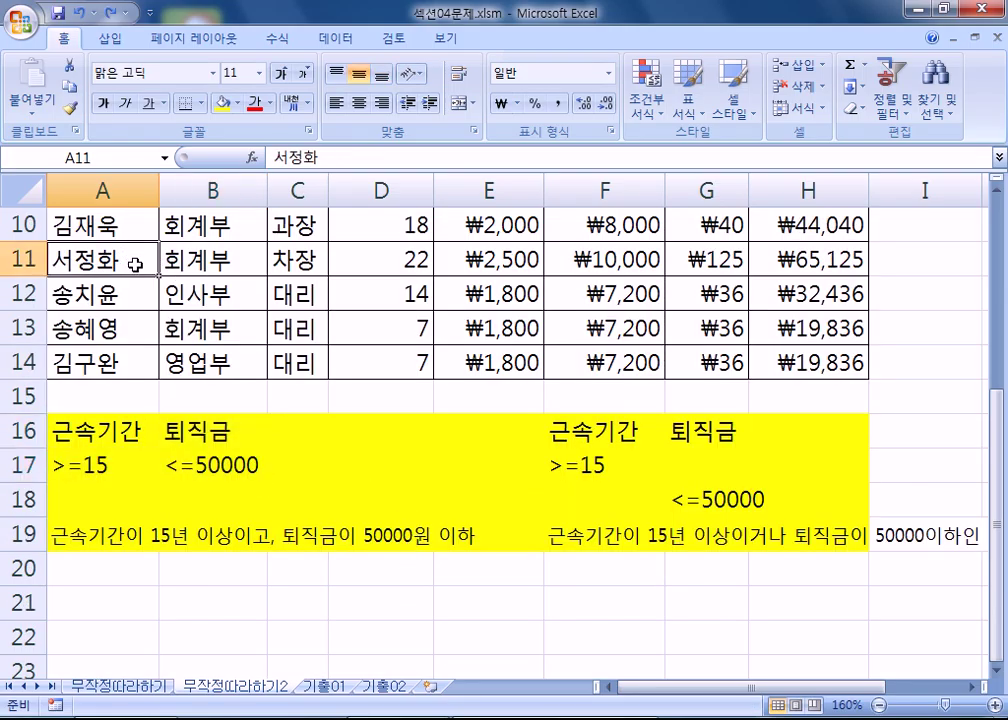
scroll(125, 212, down, 1)
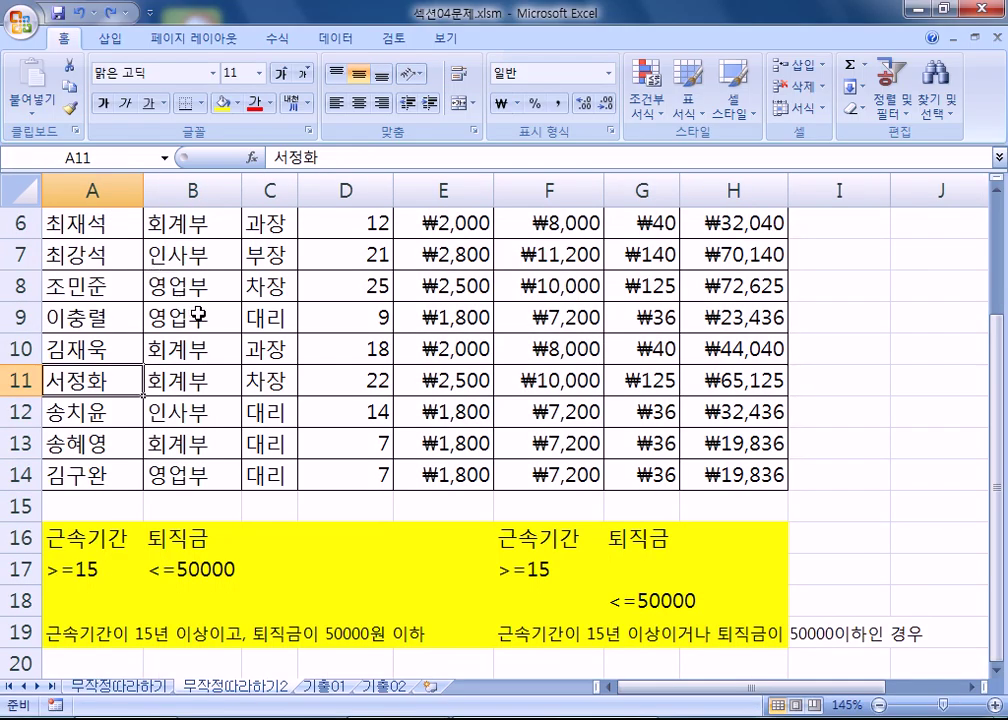
scroll(103, 254, up, 3)
drag(138, 320, 712, 638)
scroll(712, 638, down, 3)
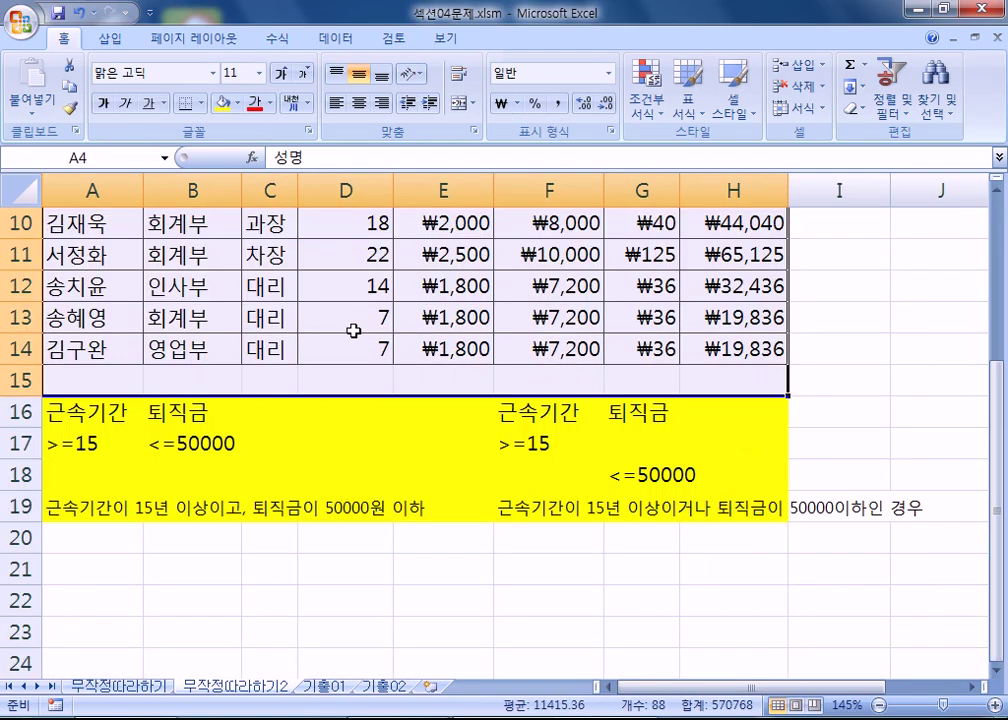
click(196, 287)
scroll(326, 360, down, 1)
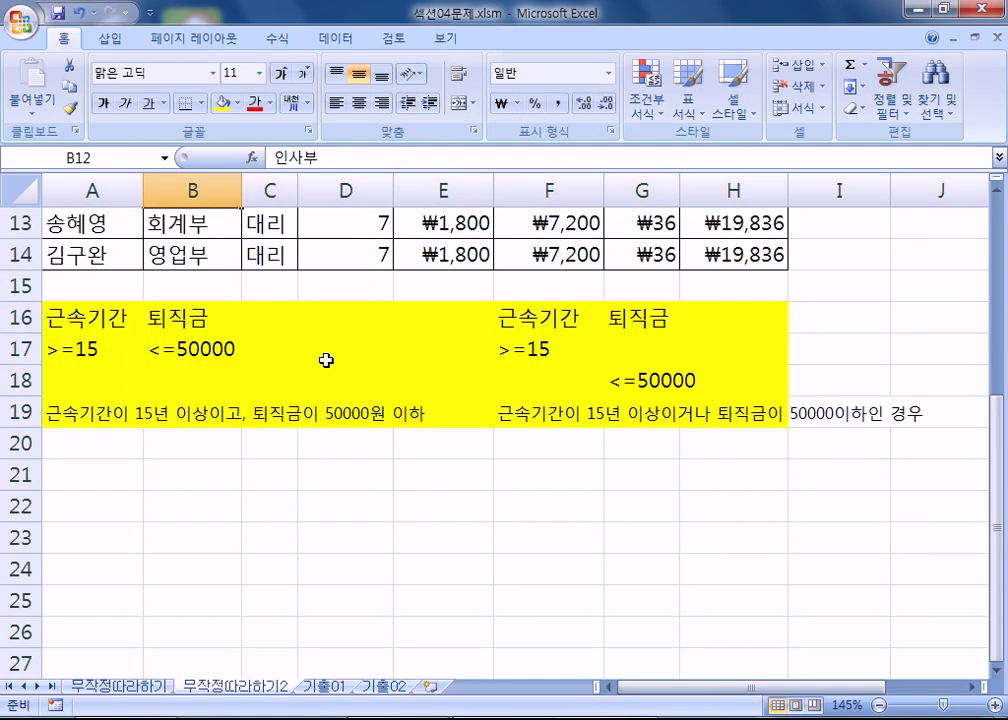
Start an advanced filter on the list A4:H14 with the AND conditions in A16:B17 as the criteria range.
click(338, 42)
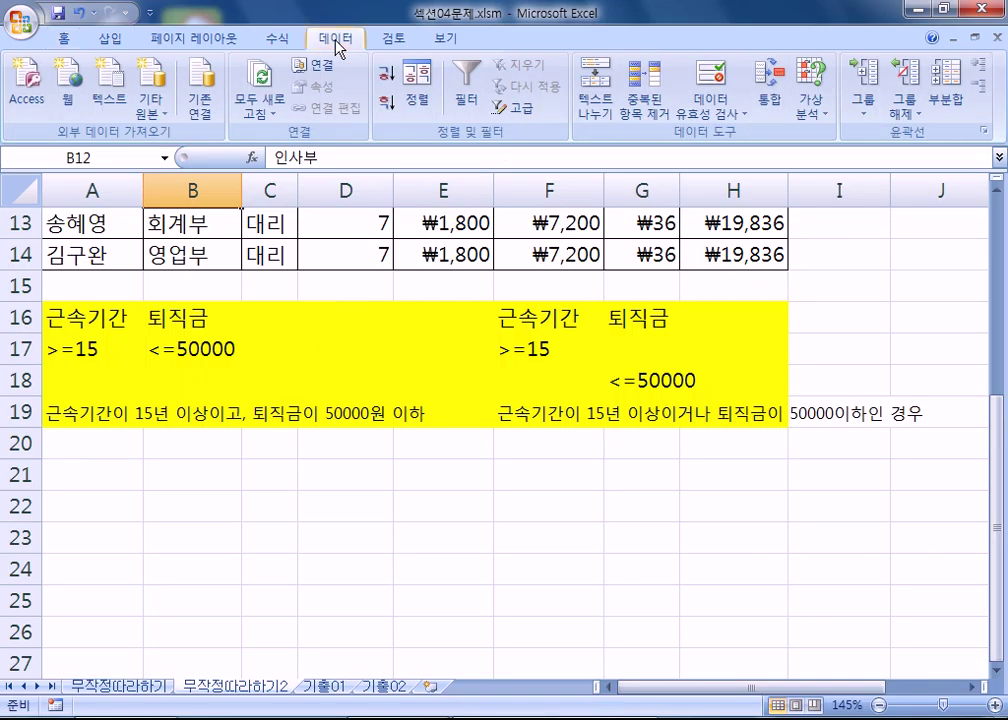
click(521, 117)
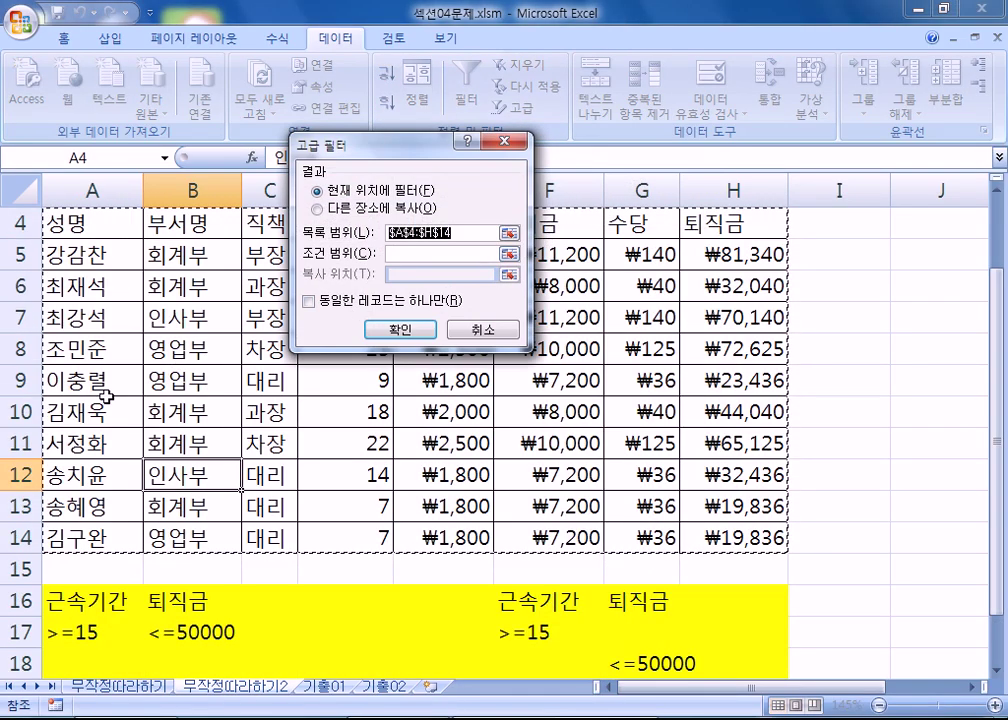
scroll(88, 407, up, 2)
scroll(160, 286, down, 2)
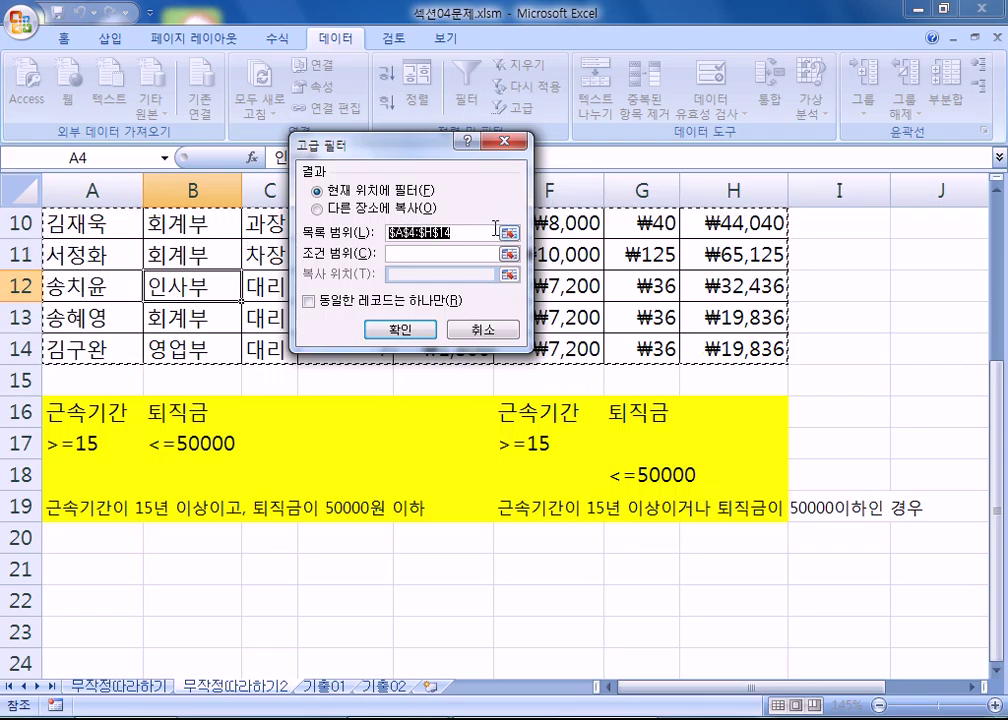
click(399, 255)
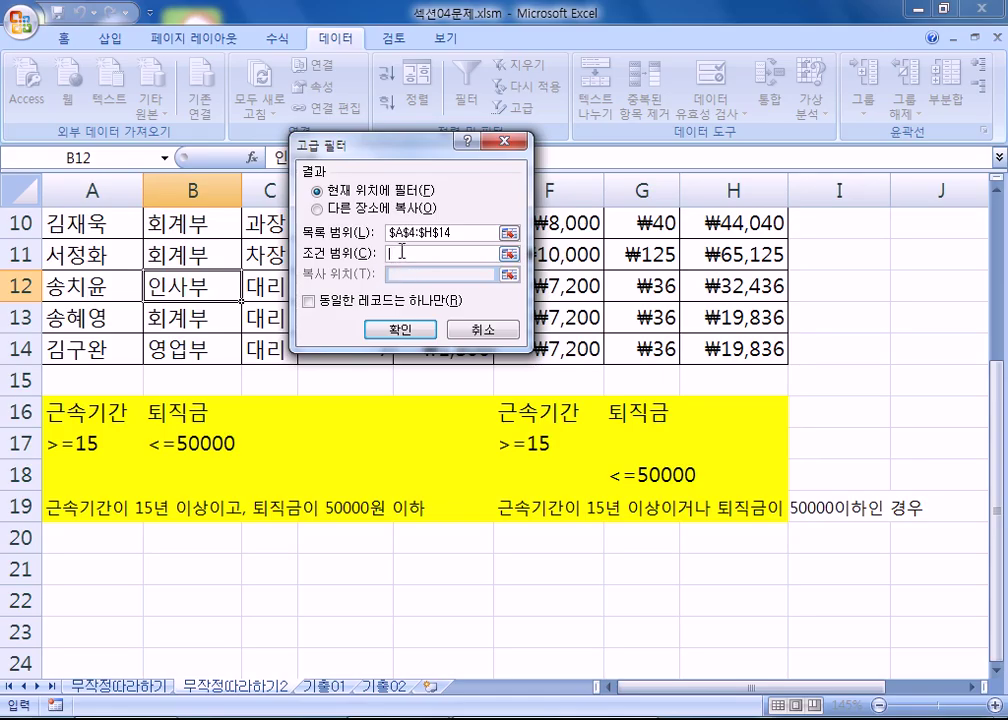
drag(81, 414, 196, 442)
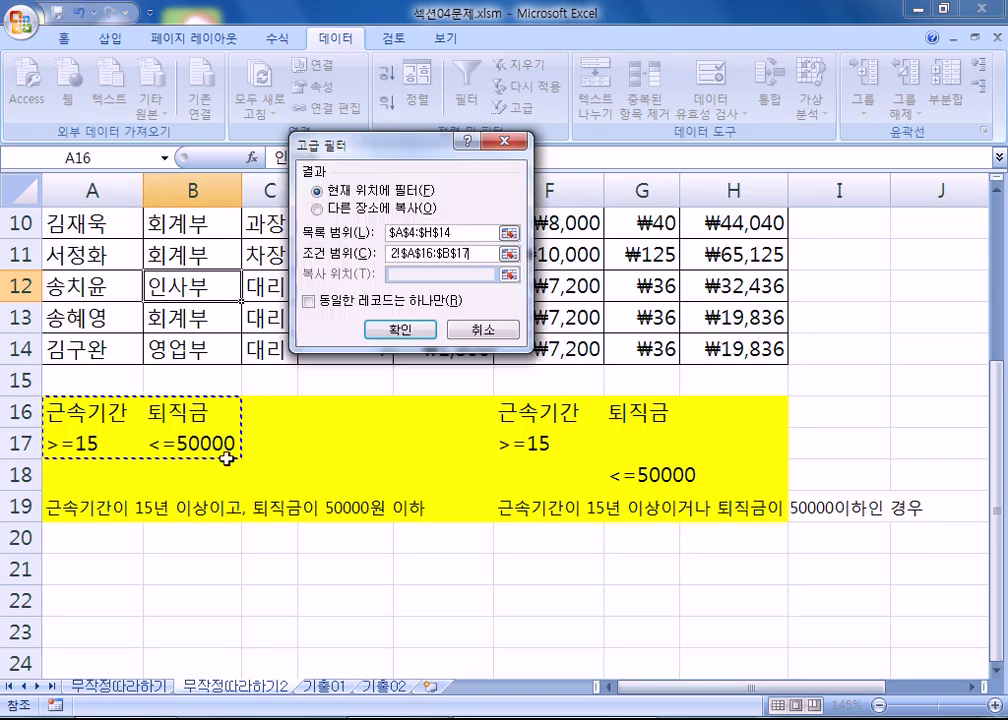
drag(518, 412, 666, 488)
drag(88, 410, 190, 443)
Set the advanced filter to copy its results to another location starting at A20, and run it.
click(350, 212)
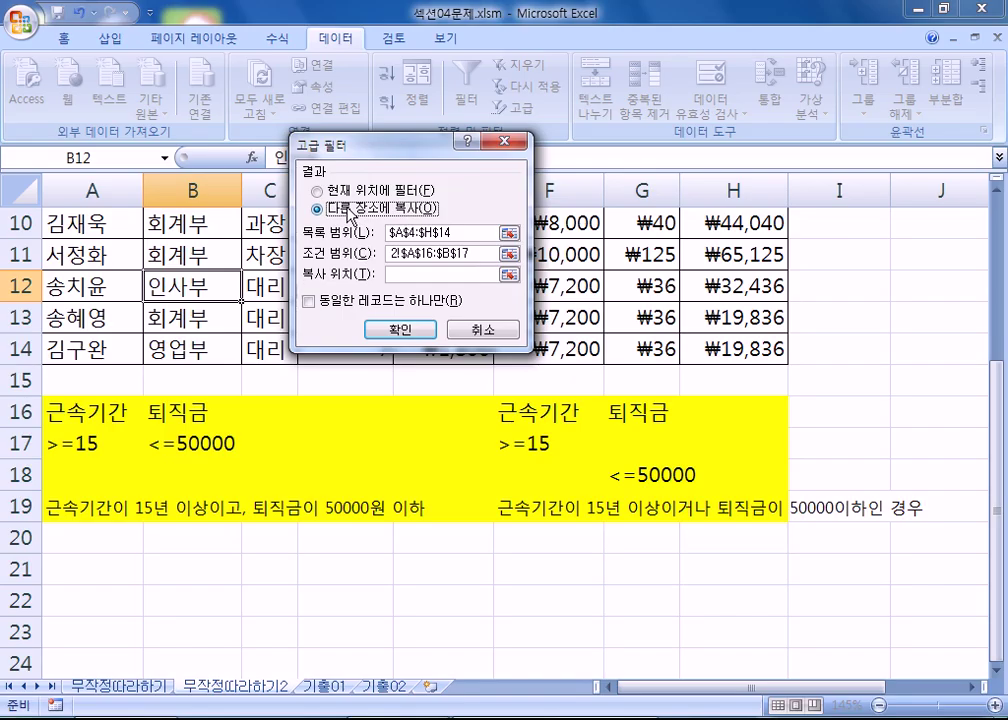
click(410, 274)
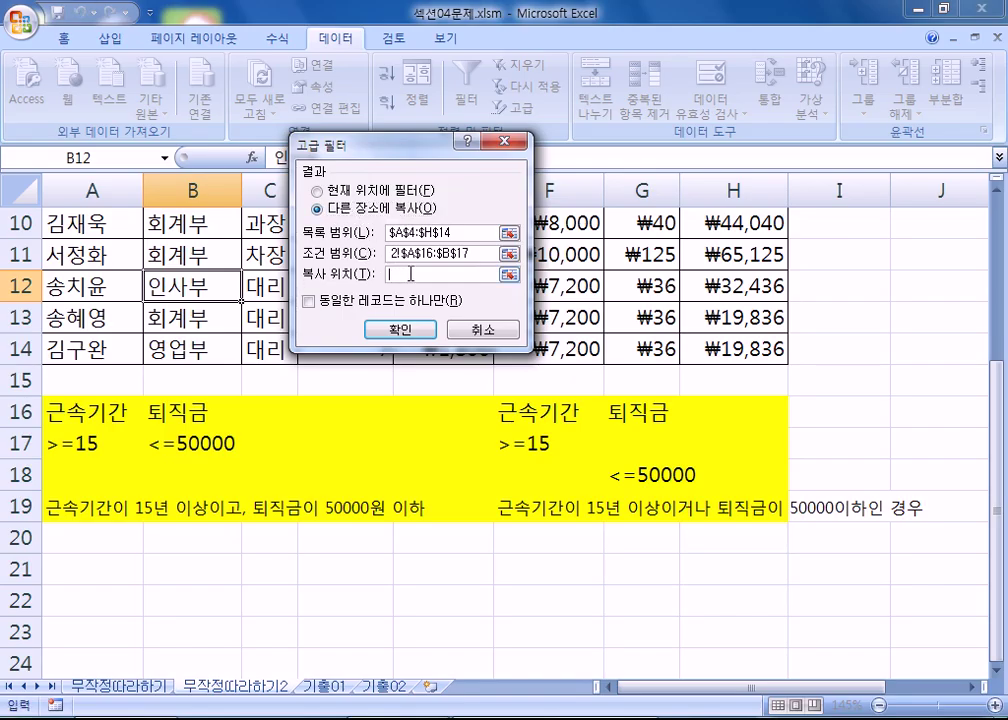
click(86, 538)
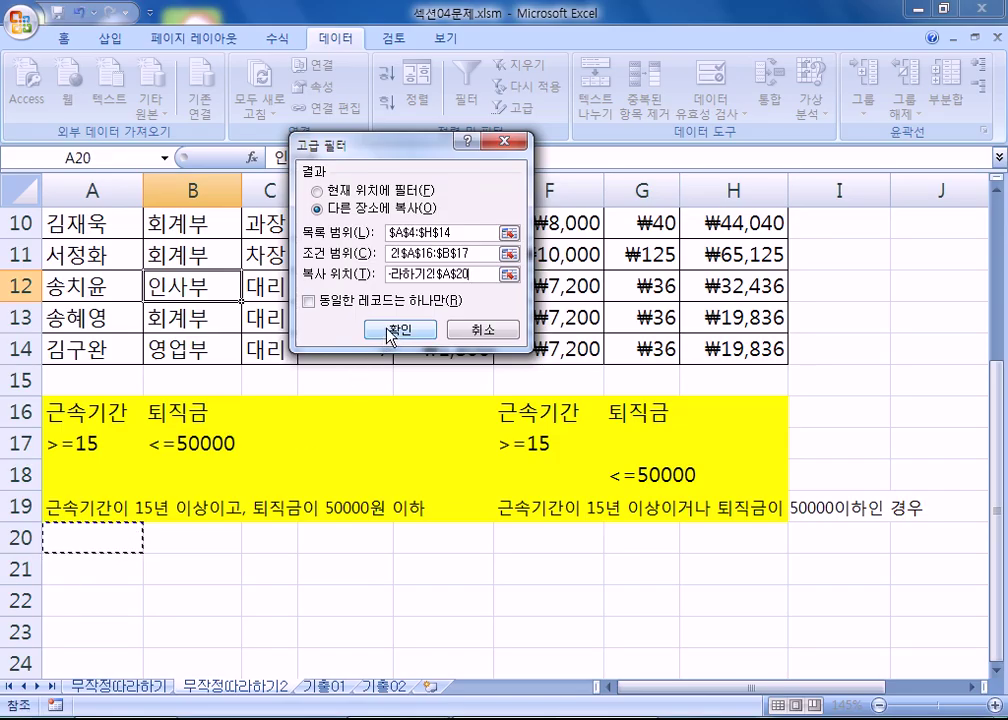
scroll(78, 325, up, 2)
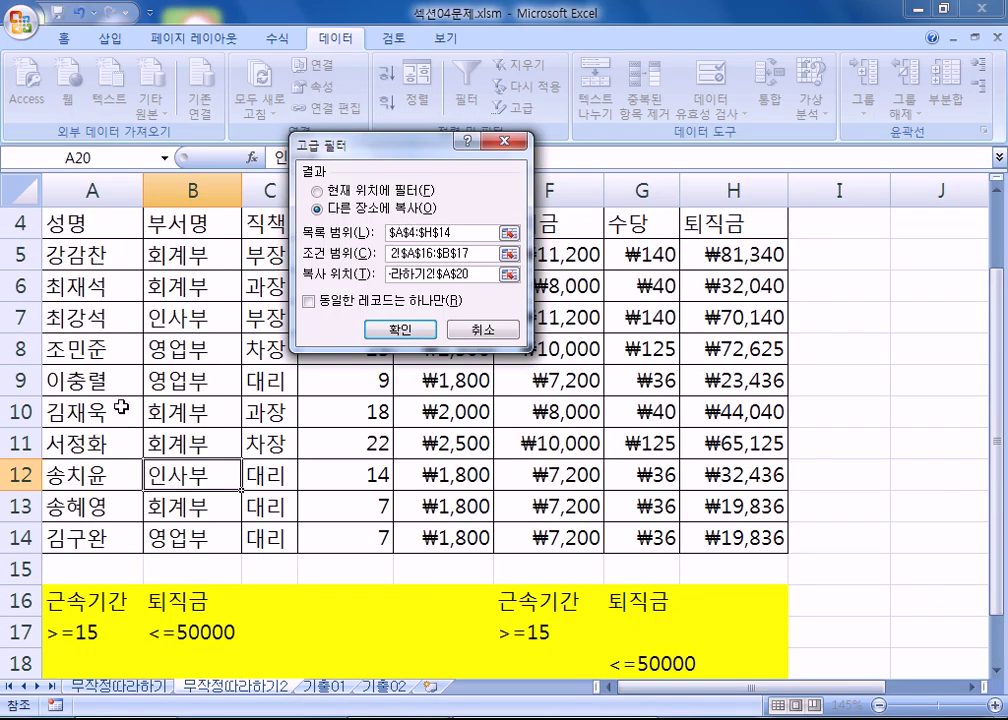
scroll(121, 406, down, 2)
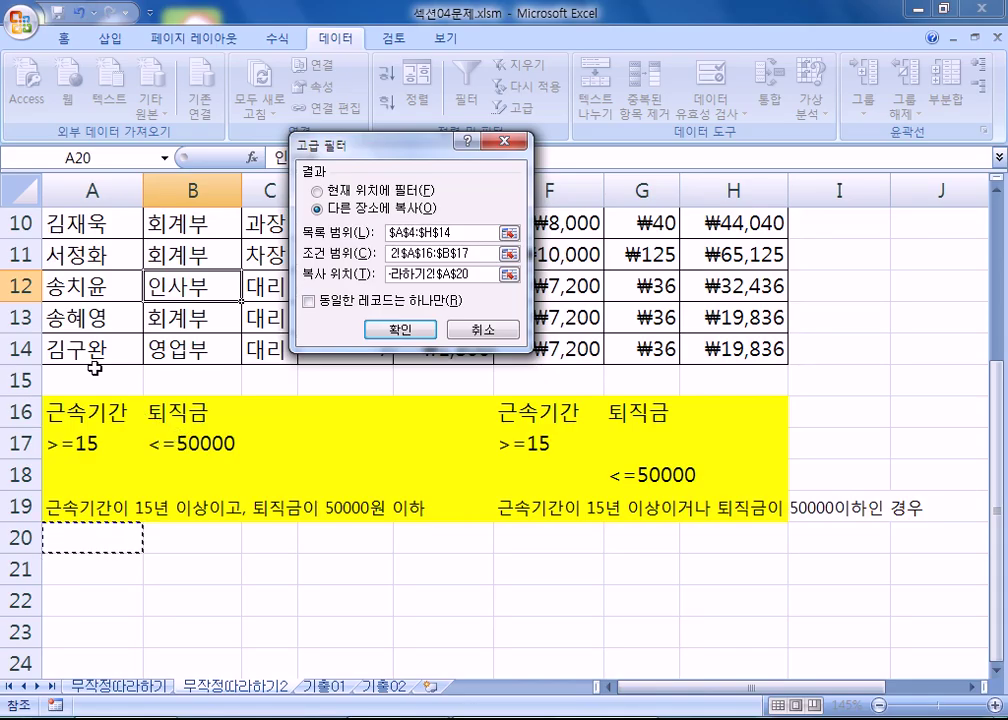
scroll(135, 296, down, 1)
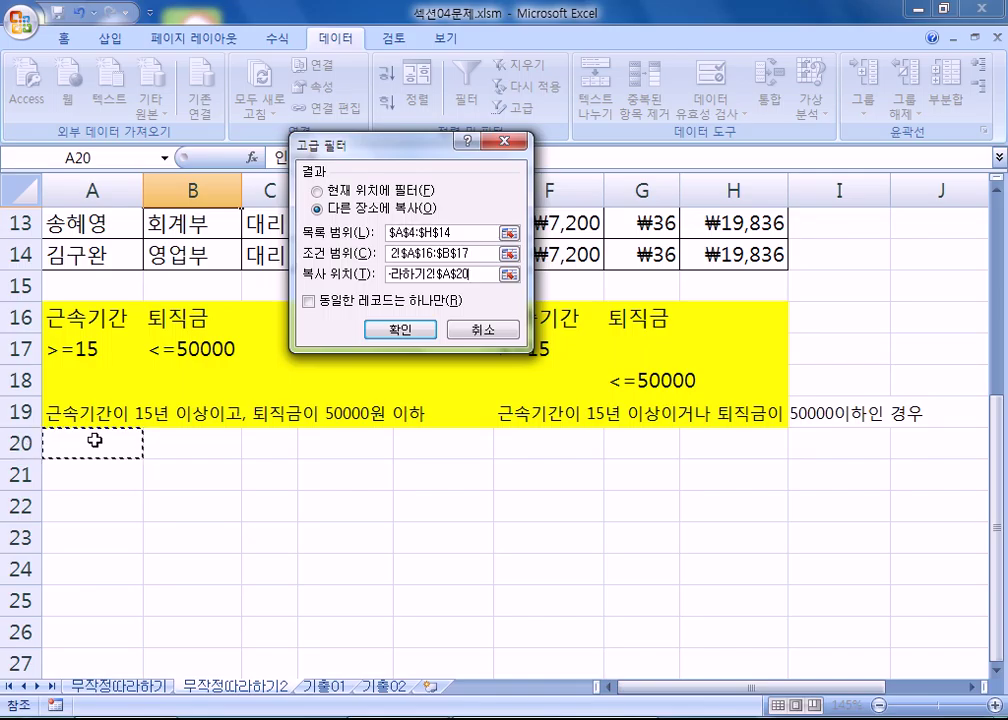
click(400, 329)
scroll(246, 320, up, 1)
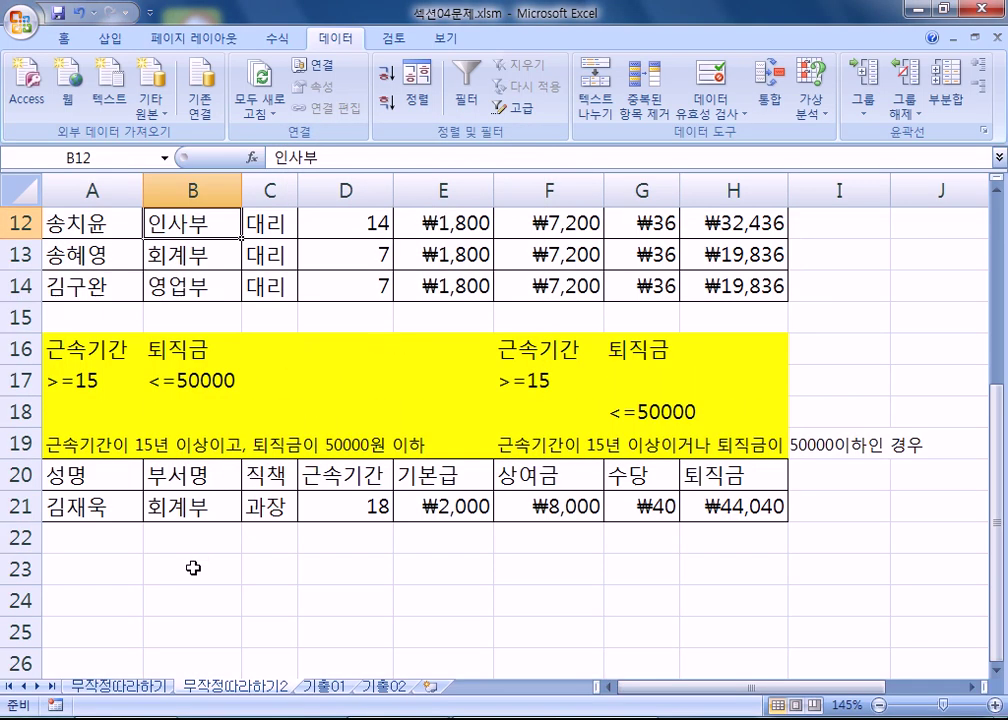
Compare the copied result with the filtered list on the 무작정따라하기 sheet, and highlight the AND criteria in A16:B17 on 무작정따라하기2.
click(135, 687)
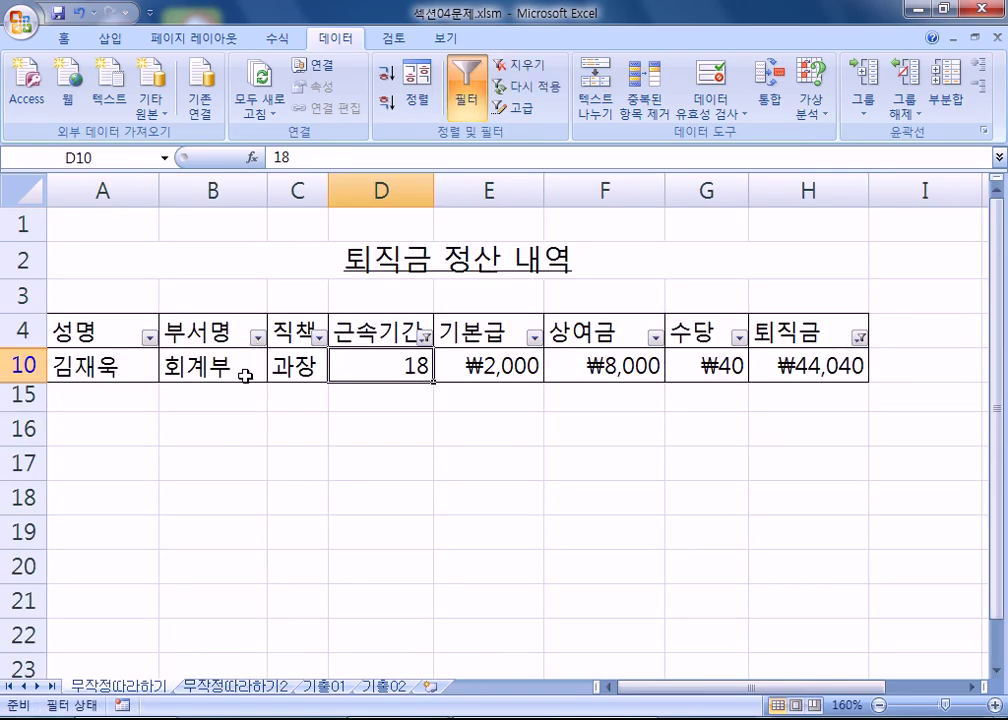
click(200, 687)
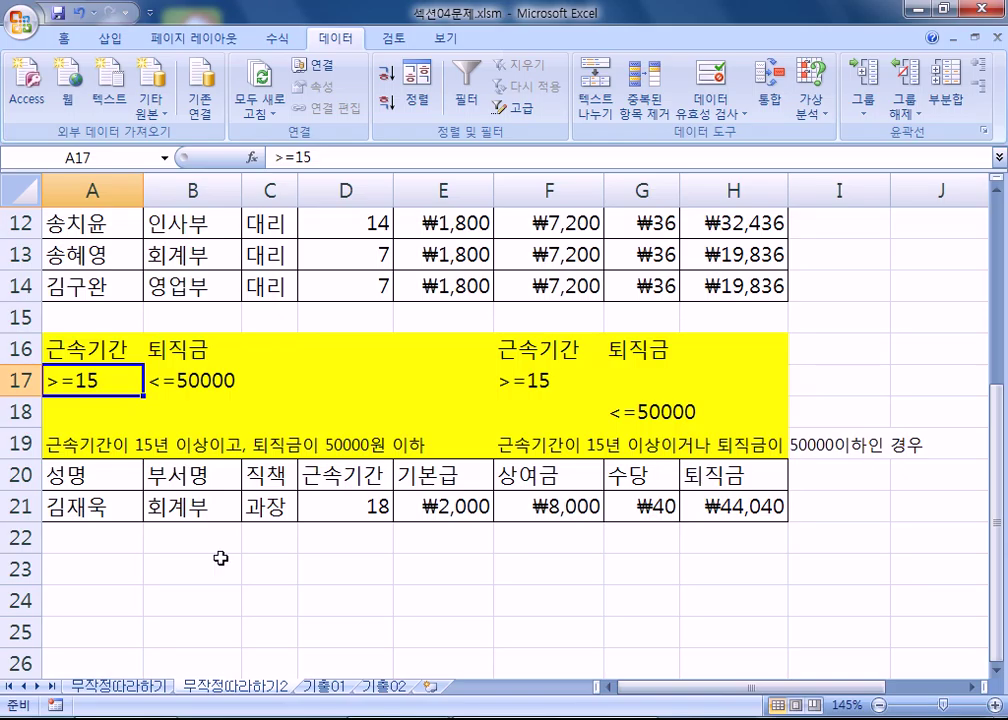
drag(97, 343, 104, 376)
drag(216, 350, 208, 374)
click(109, 343)
drag(109, 343, 186, 377)
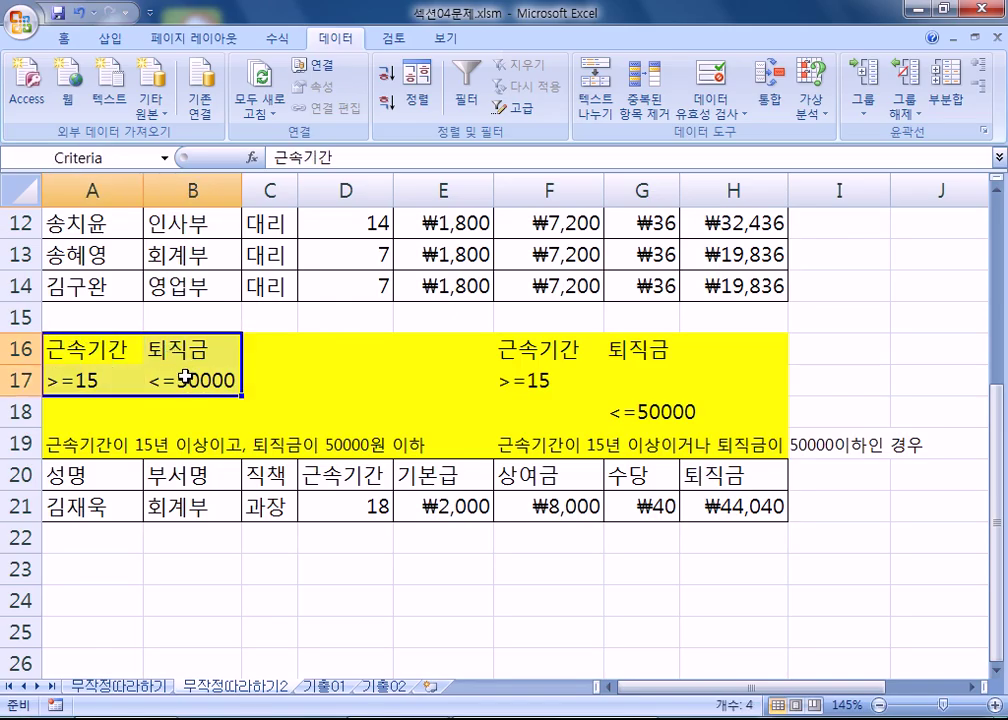
Start another advanced filter on the list A4:H14, using the OR conditions in F16:G18 as the criteria range.
scroll(160, 320, up, 3)
drag(130, 255, 731, 565)
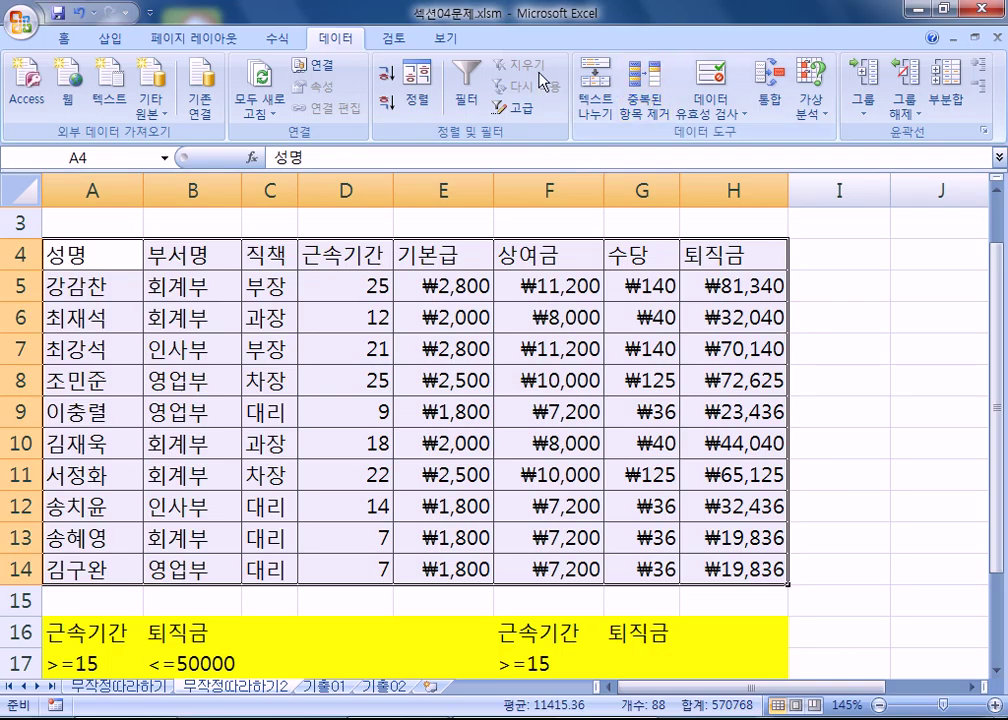
click(512, 113)
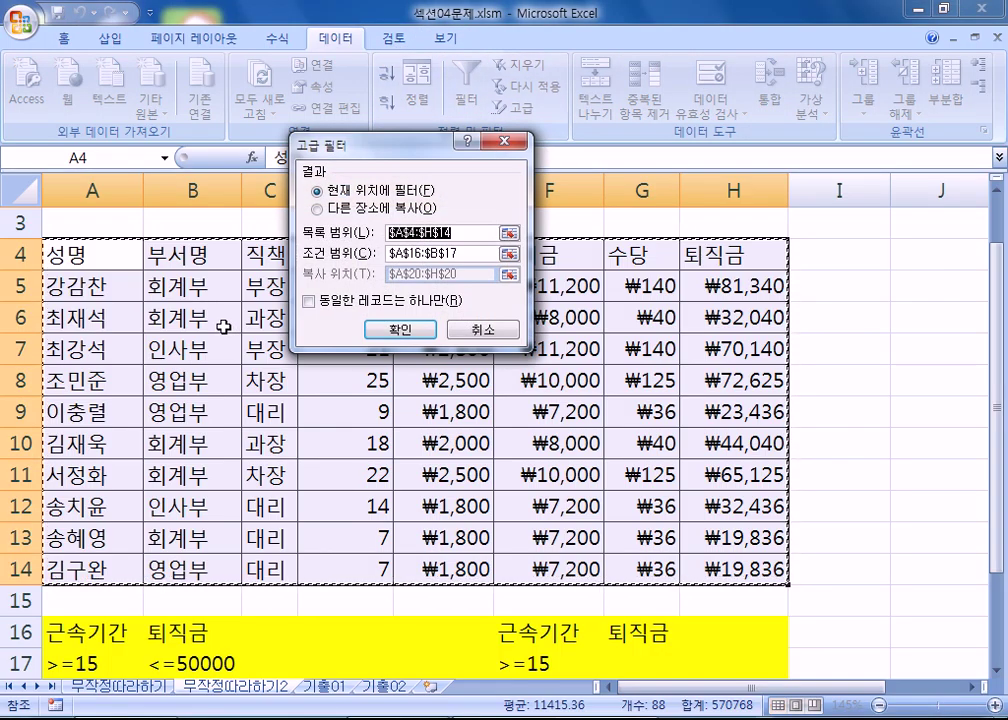
drag(457, 254, 388, 254)
scroll(130, 467, down, 3)
drag(95, 349, 140, 378)
drag(572, 348, 650, 410)
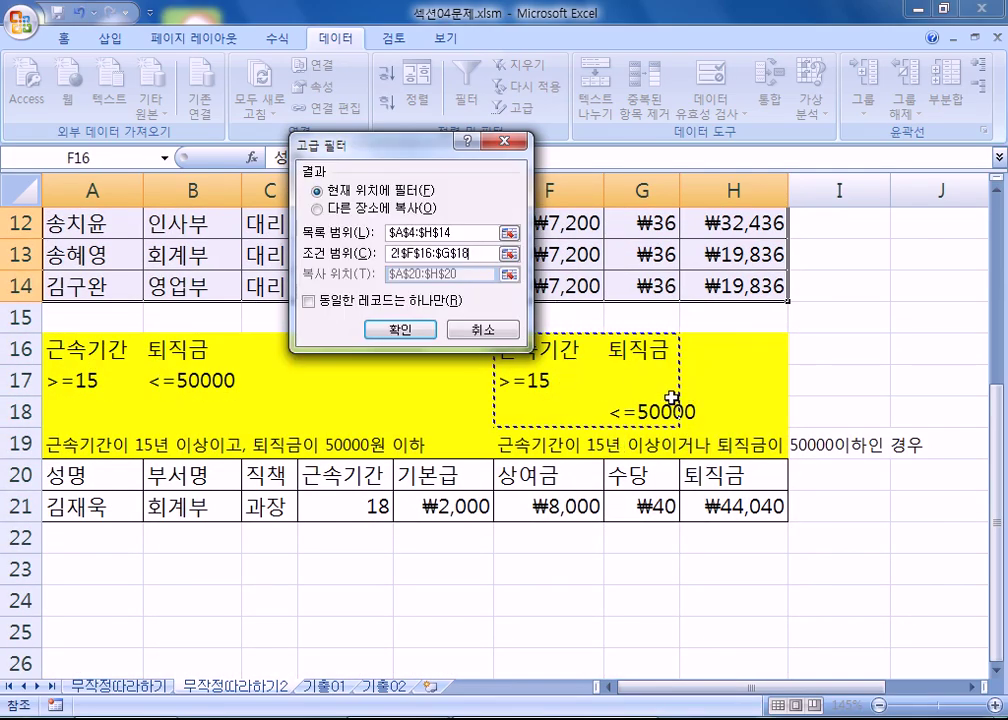
Set the OR filter to copy its results to another location starting at A23, and run it.
click(340, 208)
click(340, 274)
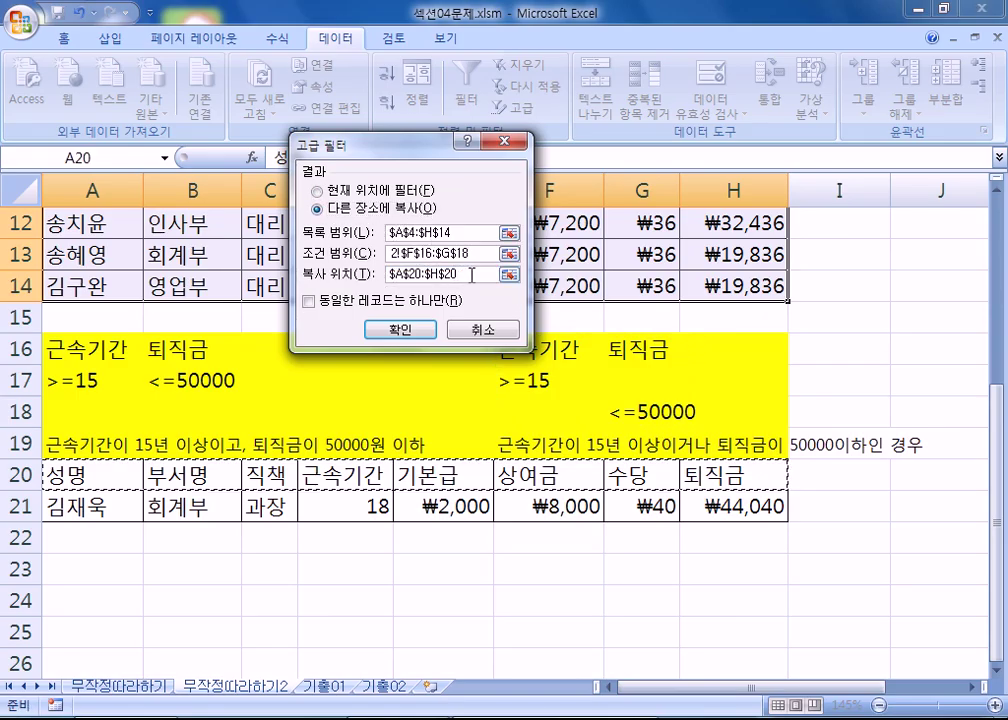
key(BackSpace)
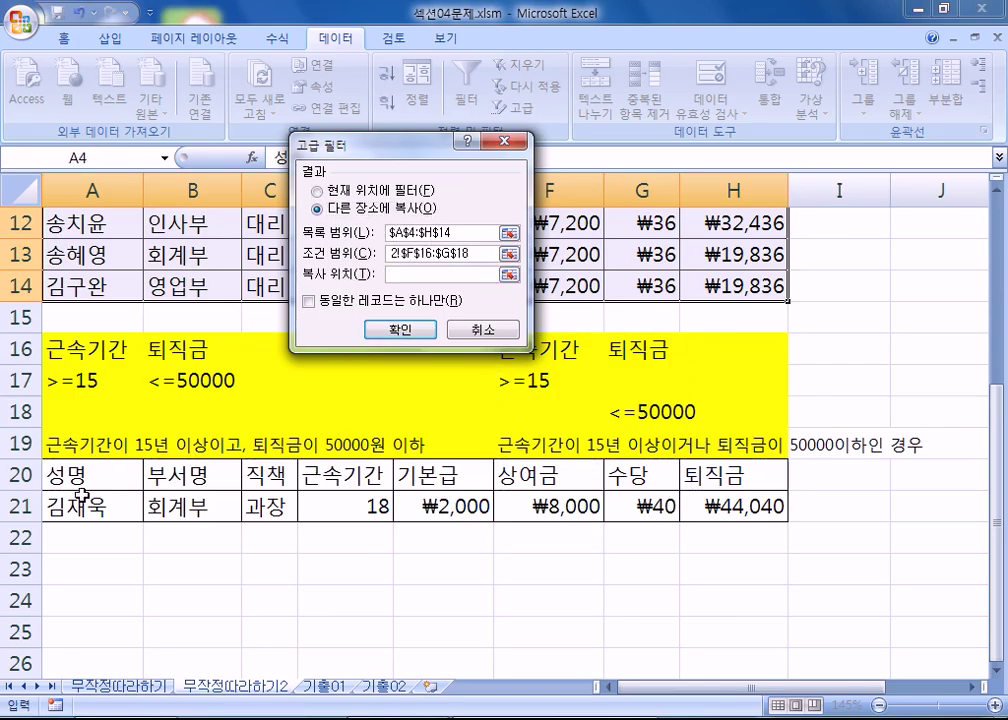
drag(77, 466, 180, 480)
click(97, 567)
scroll(112, 575, down, 2)
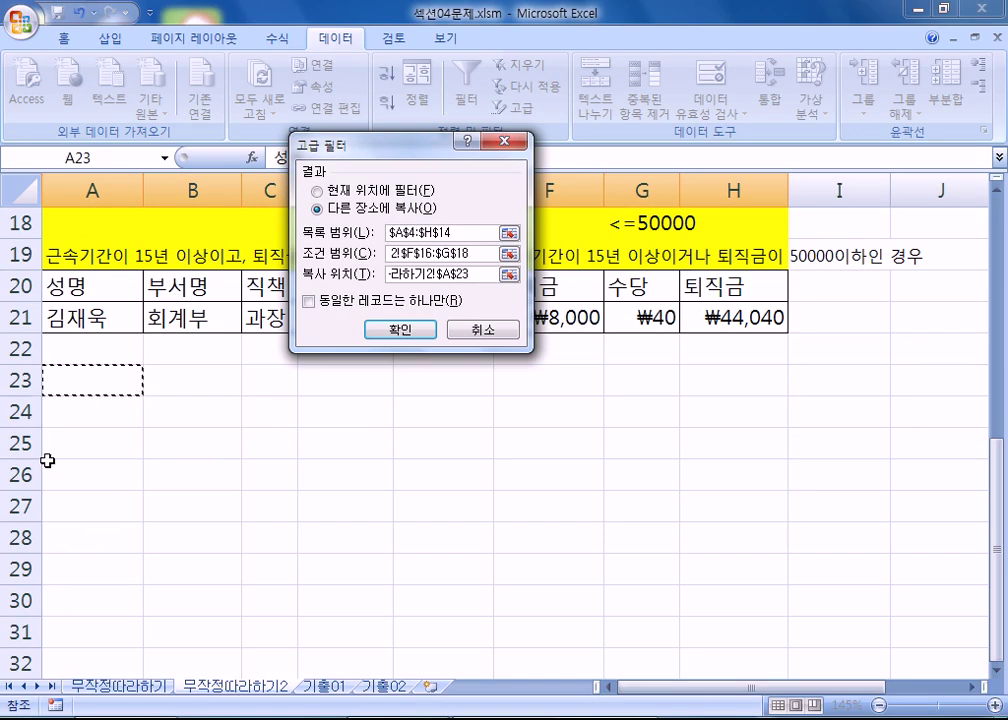
click(400, 330)
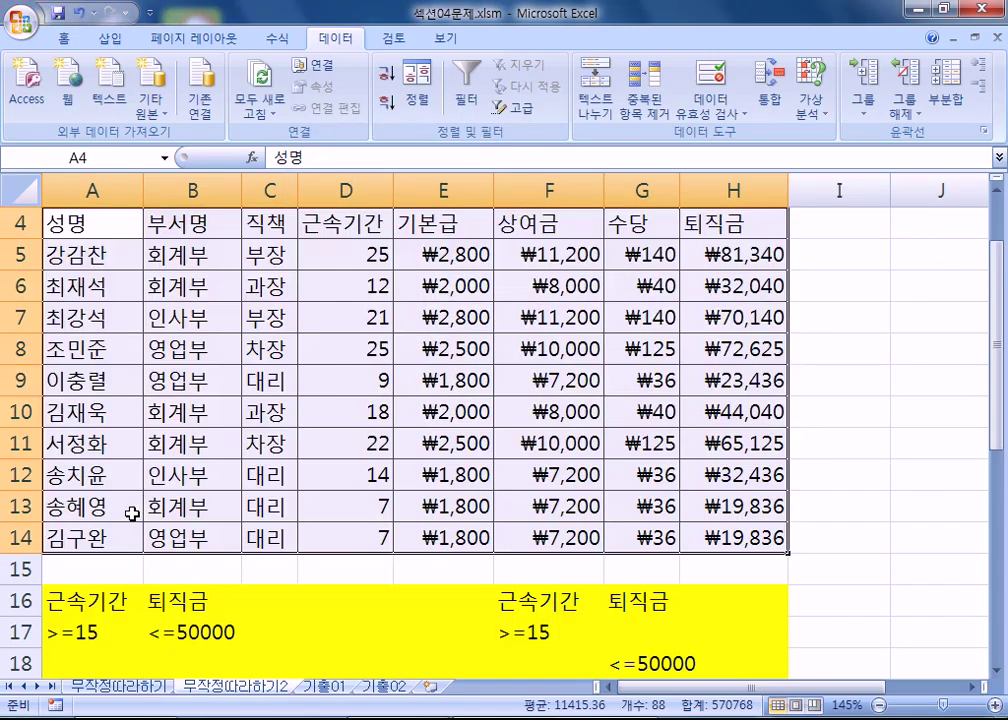
Review the OR filter output by highlighting the criteria F16:G18 and the copied records in A24:H33.
scroll(128, 531, down, 2)
scroll(130, 538, down, 3)
scroll(587, 324, up, 3)
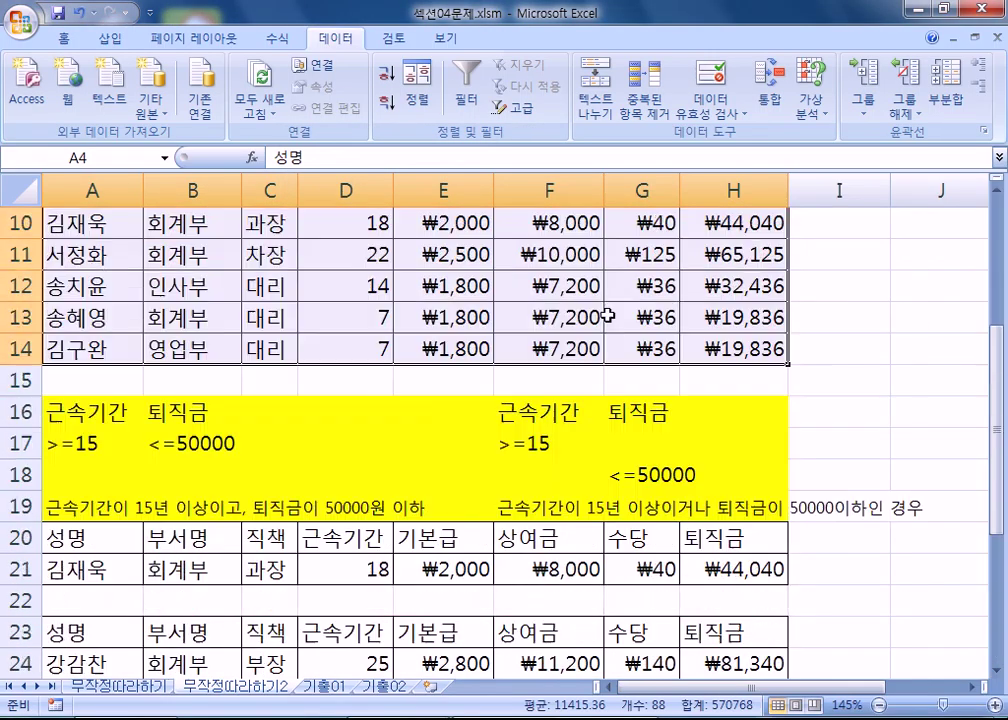
drag(590, 412, 608, 472)
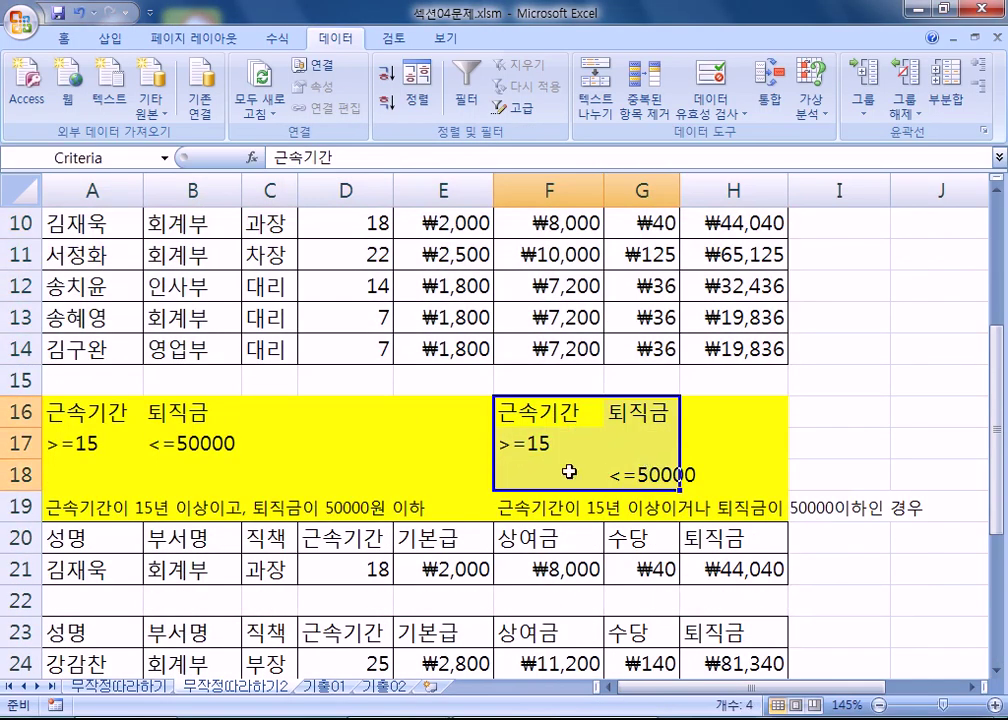
scroll(77, 413, down, 4)
drag(78, 285, 733, 571)
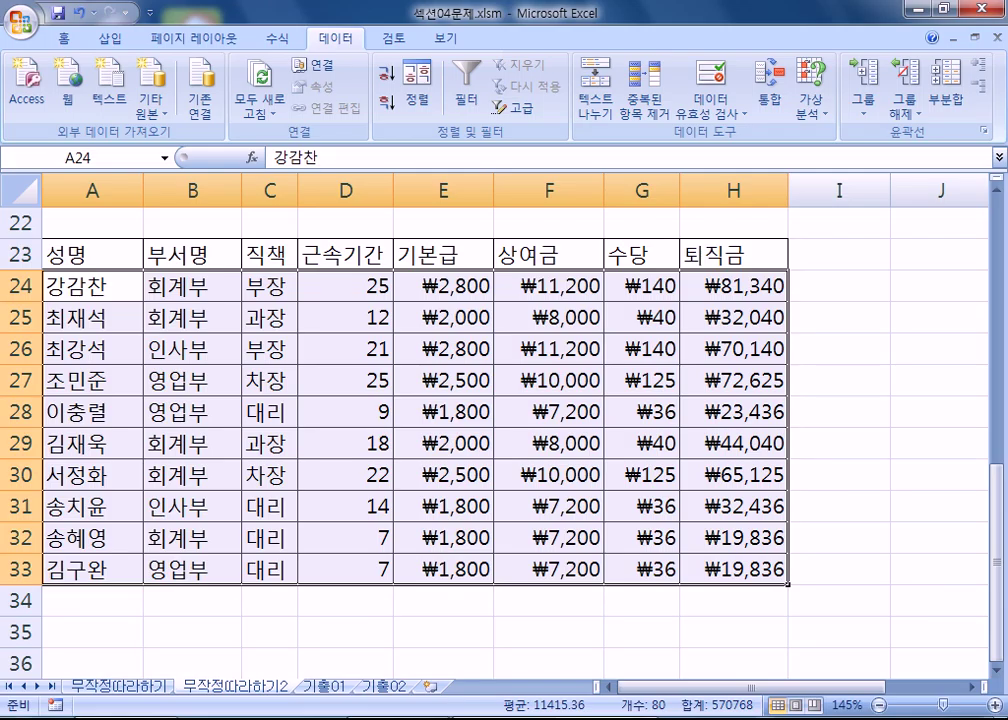
Enter an example AND criteria range in A36:B37 with 나이 >=20 and 급여 >=800000 on the same row.
scroll(153, 360, down, 4)
click(82, 285)
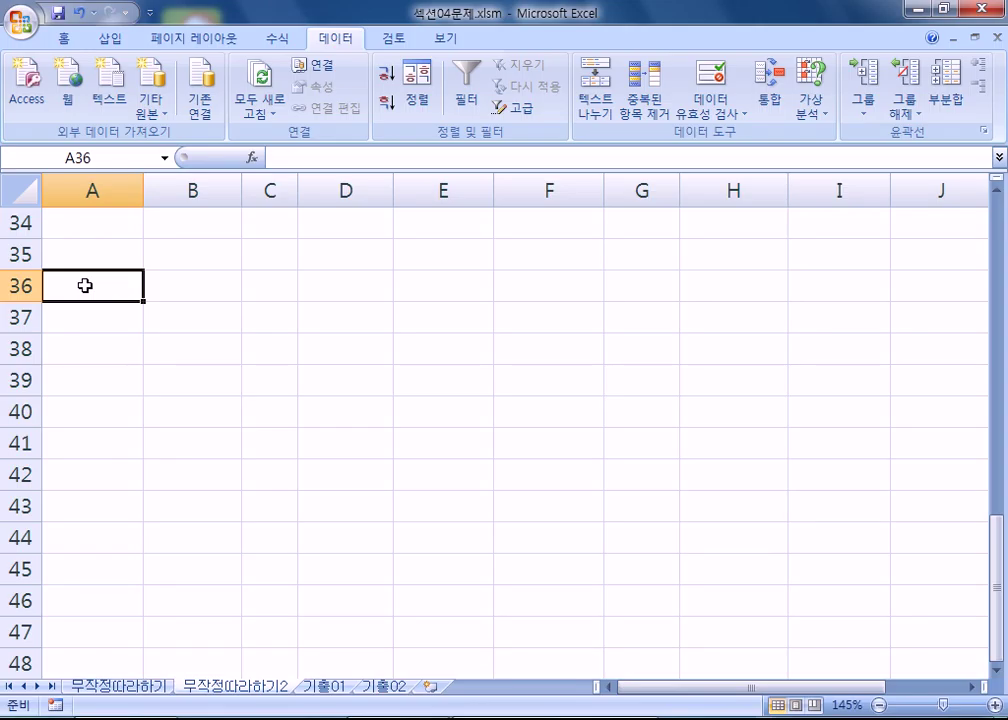
text(나이)
key(Tab)
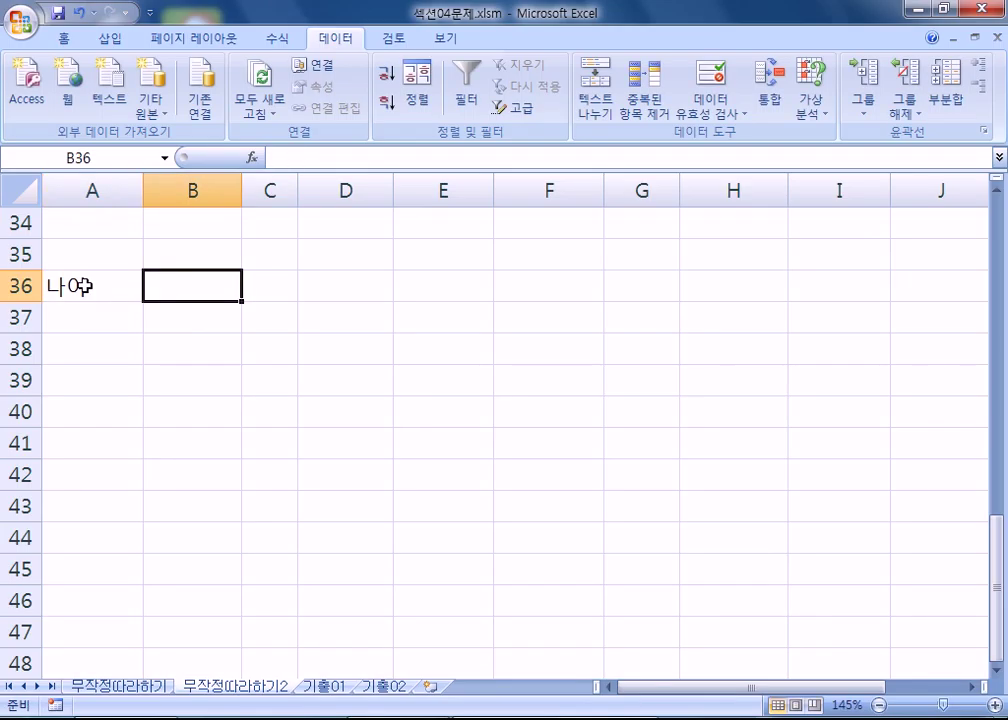
text(급여)
key(Return)
text(>=20)
key(Tab)
text(>)
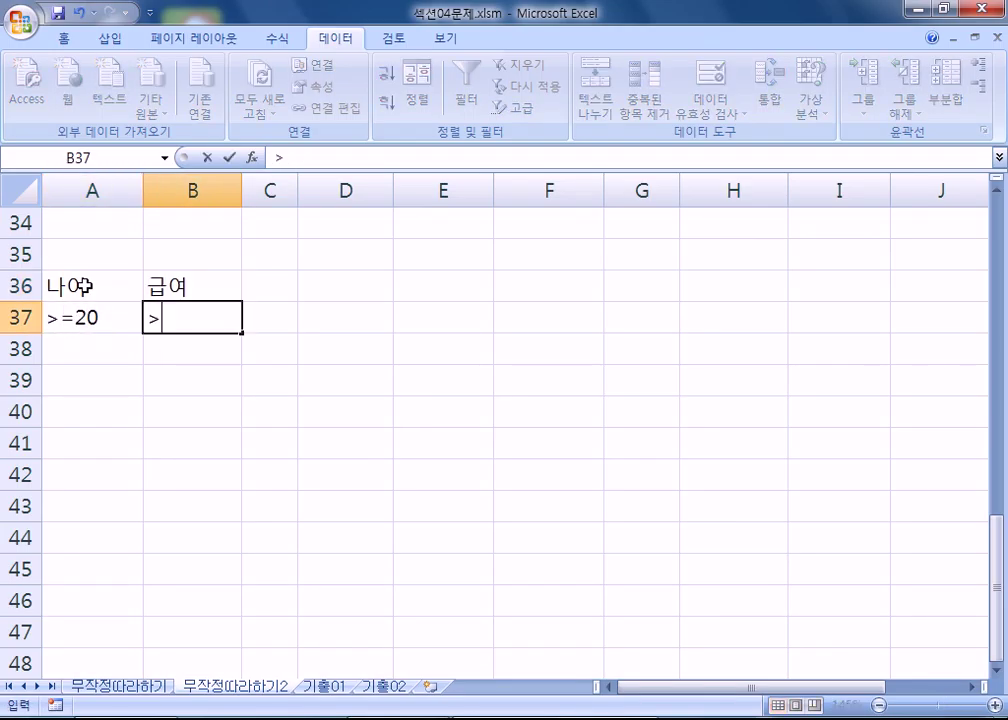
text(=800000)
key(Return)
drag(128, 286, 222, 320)
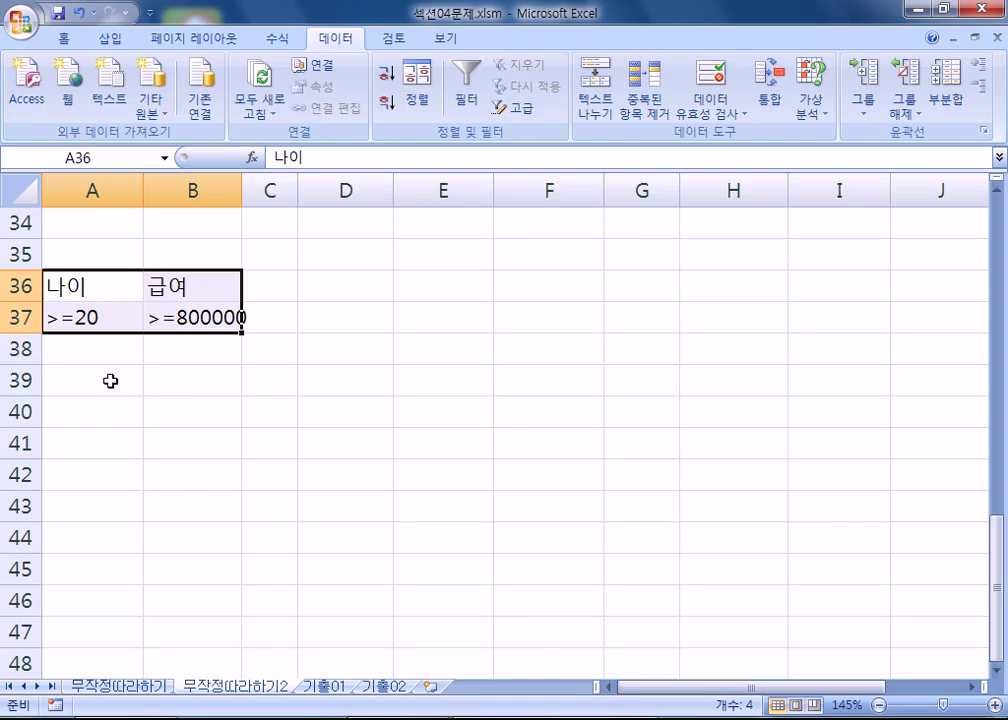
Turn the example into an OR condition by moving >=800000 to B38, and copy A36:B38 to D36.
click(90, 357)
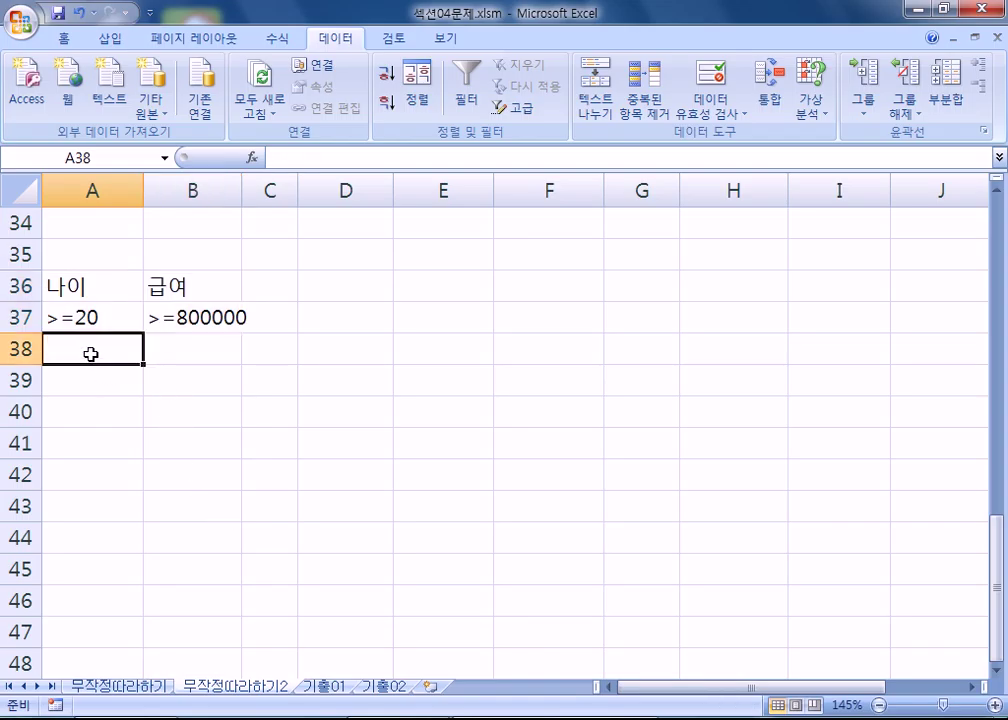
click(165, 321)
drag(168, 327, 192, 367)
drag(72, 286, 198, 356)
key(ctrl+c)
click(353, 300)
key(ctrl+v)
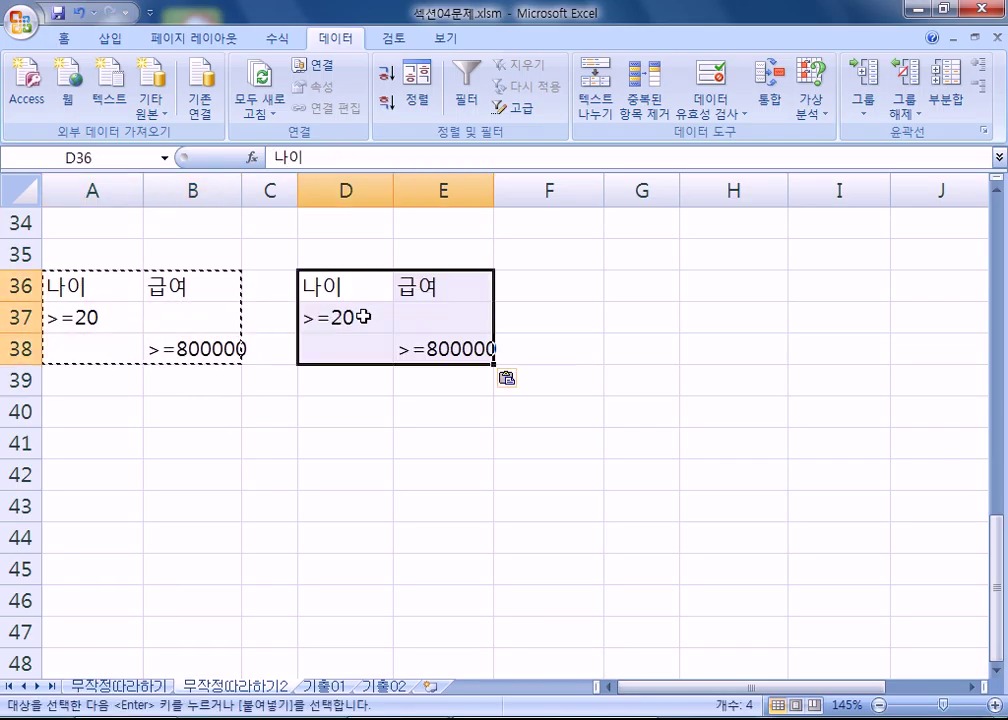
Swap the condition rows in the copy by moving >=20 to D38 and >=800000 to E37, and compare it with A36:B38.
click(349, 318)
drag(349, 335, 352, 366)
click(469, 354)
drag(452, 333, 450, 318)
drag(331, 286, 429, 345)
drag(80, 288, 175, 349)
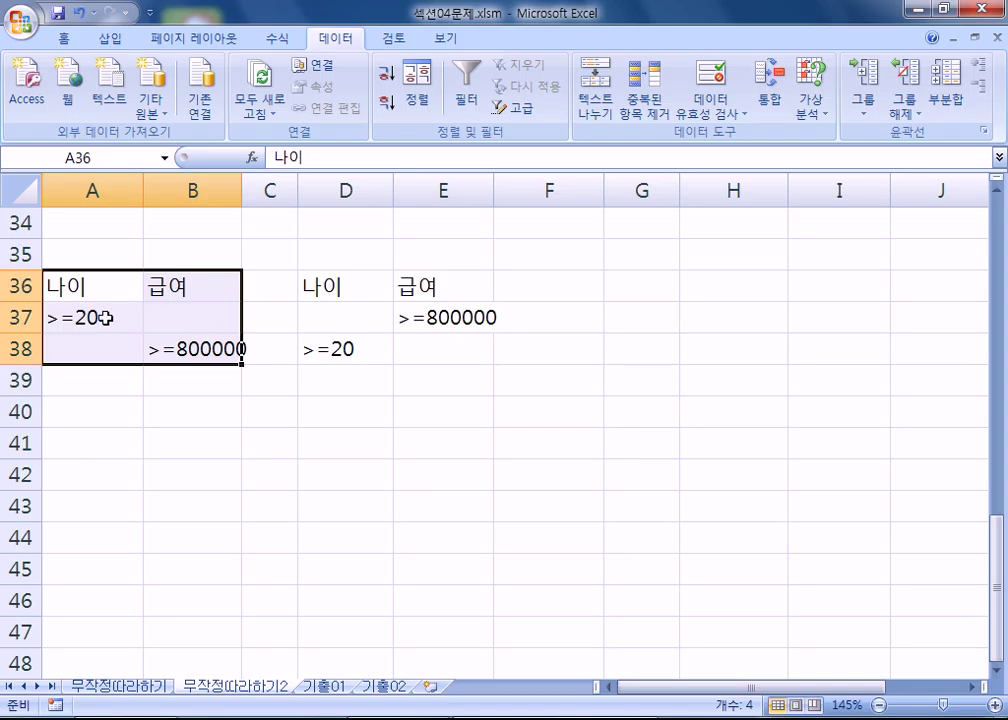
Move >=800000 back to B37 on the same row as >=20, and clear the copied criteria in D36:E38.
click(132, 320)
click(195, 352)
drag(192, 338, 193, 320)
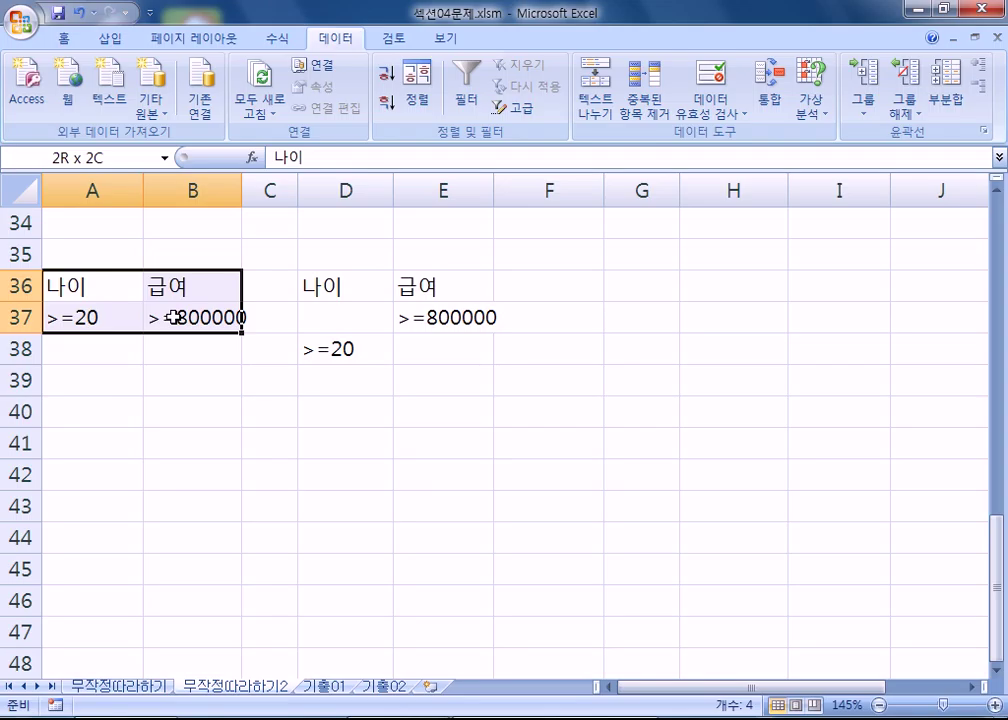
drag(174, 318, 174, 321)
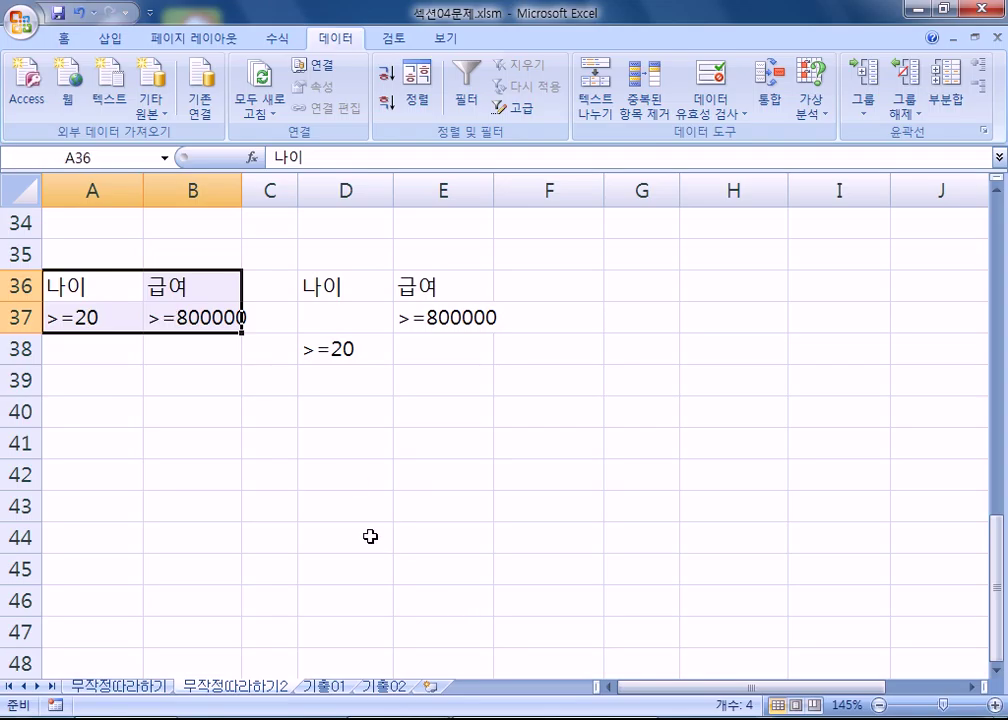
drag(326, 286, 450, 342)
key(Delete)
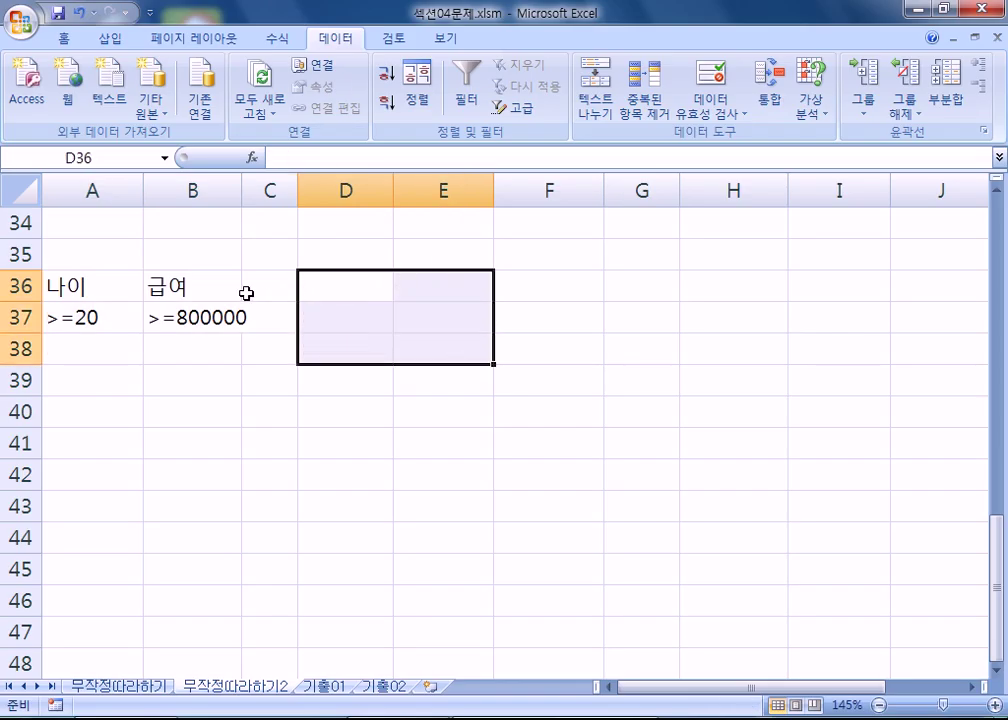
Move the 나이 and 급여 criteria from A36:B37 to D36:E37.
click(333, 286)
click(137, 292)
drag(140, 296, 225, 318)
key(ctrl+x)
click(367, 283)
key(ctrl+v)
Add a third same-row AND condition in F36:F37, 지역 equal to 서울, and widen column E to fit its contents.
click(545, 287)
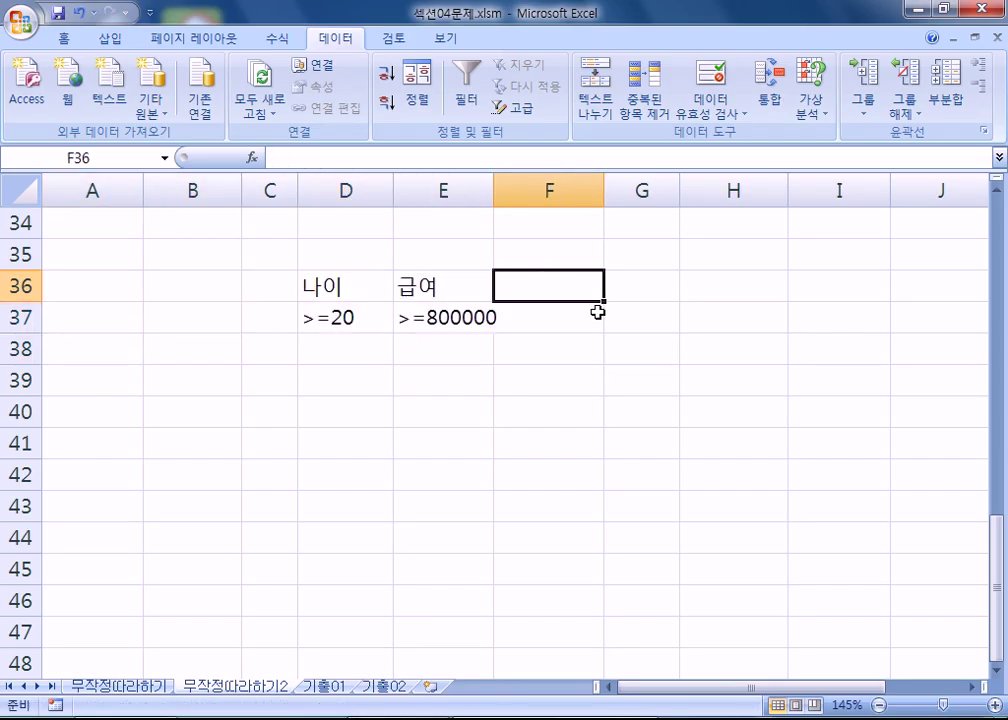
text(지역)
key(Return)
text(서울)
key(Return)
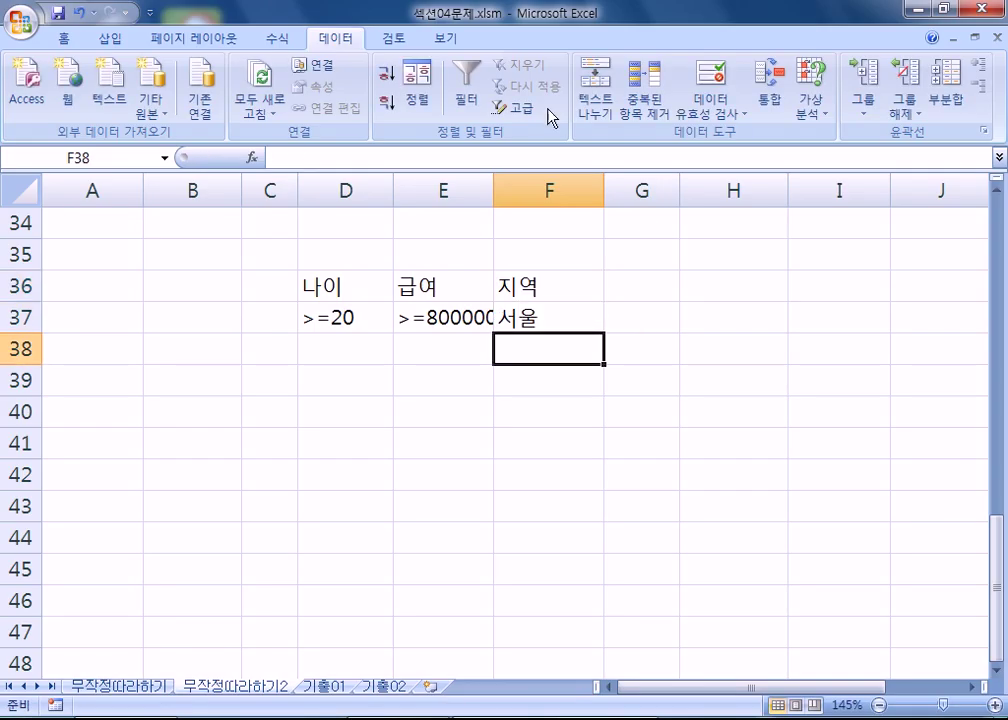
double_click(493, 189)
drag(333, 286, 533, 320)
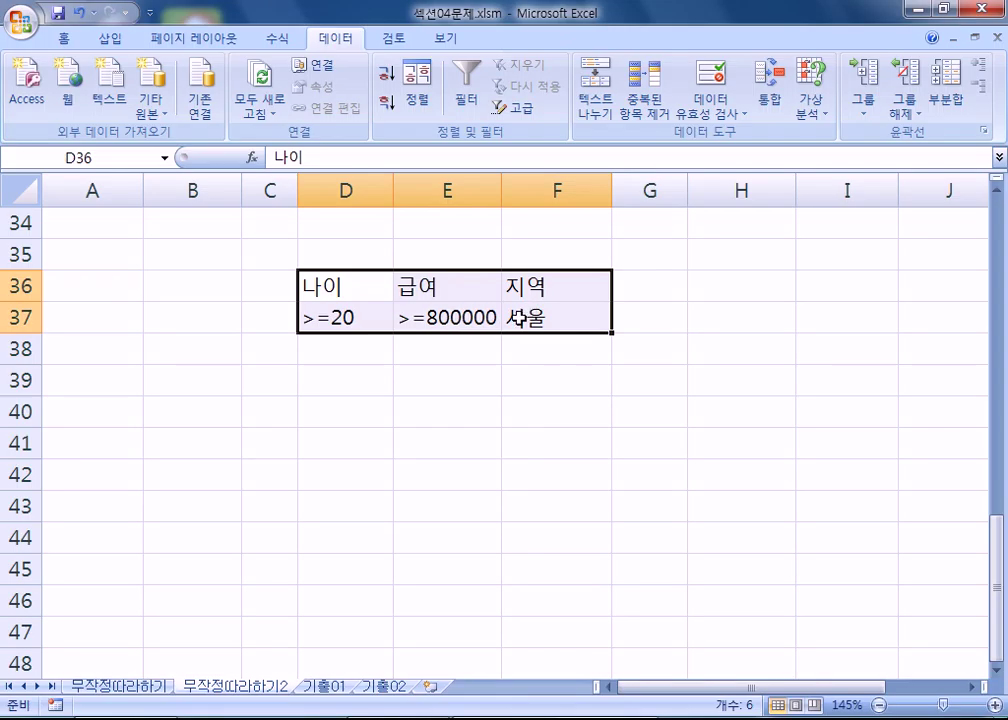
Move >=800000 to E38 to demonstrate an OR with the row 37 conditions, and return it to E37.
click(450, 313)
drag(457, 333, 457, 358)
drag(331, 290, 541, 356)
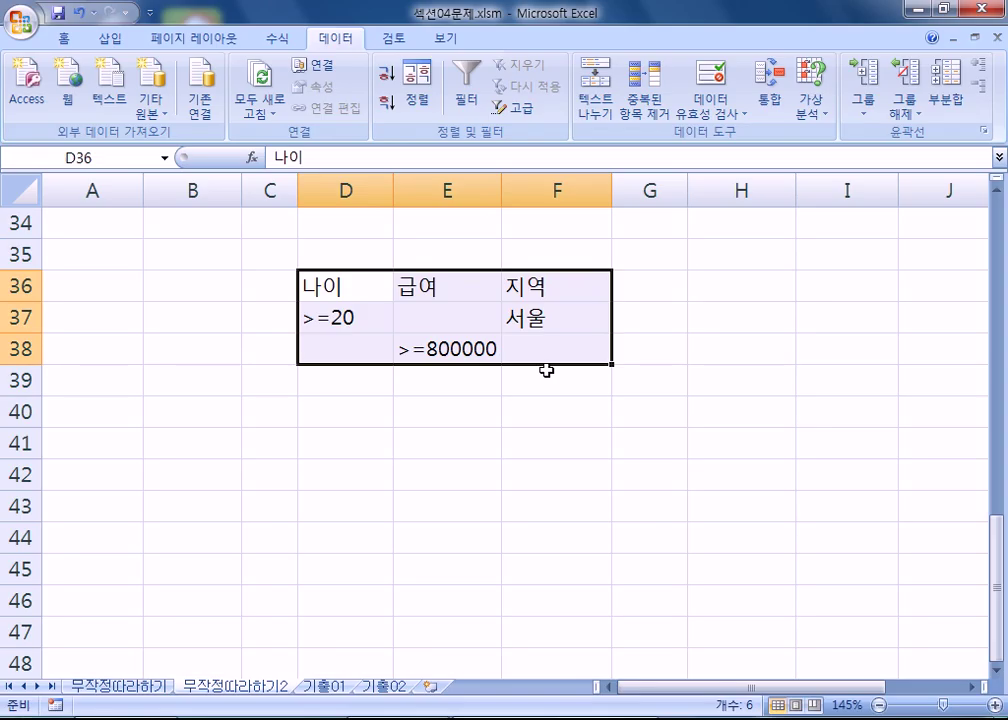
drag(305, 318, 533, 337)
click(419, 351)
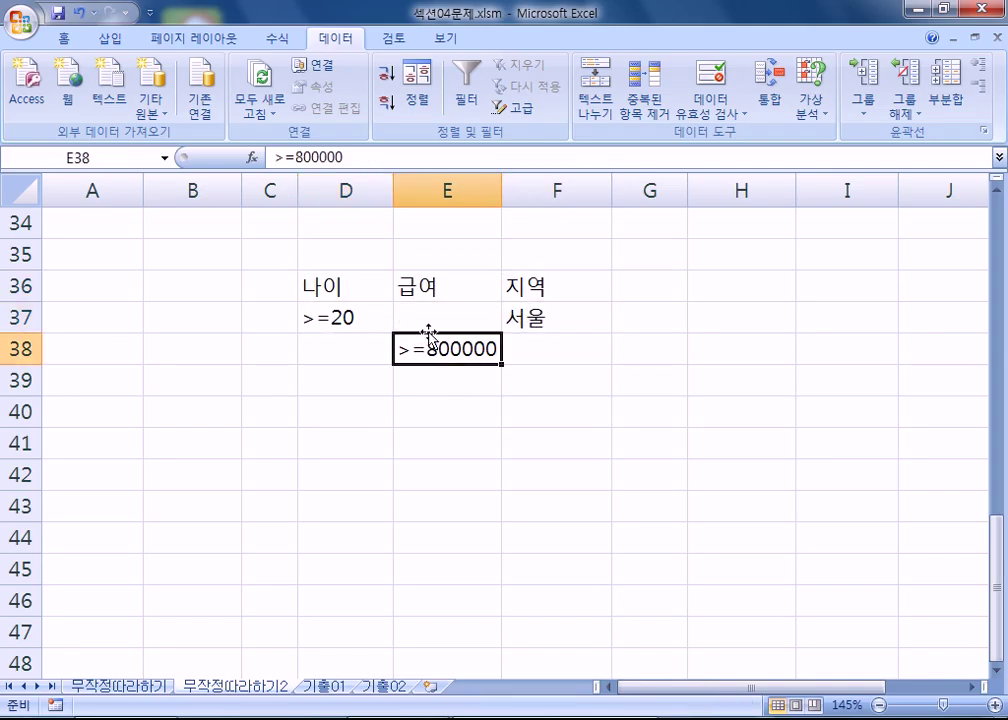
drag(428, 338, 432, 318)
Try moving the >=20 condition to D38, and undo that move.
click(341, 320)
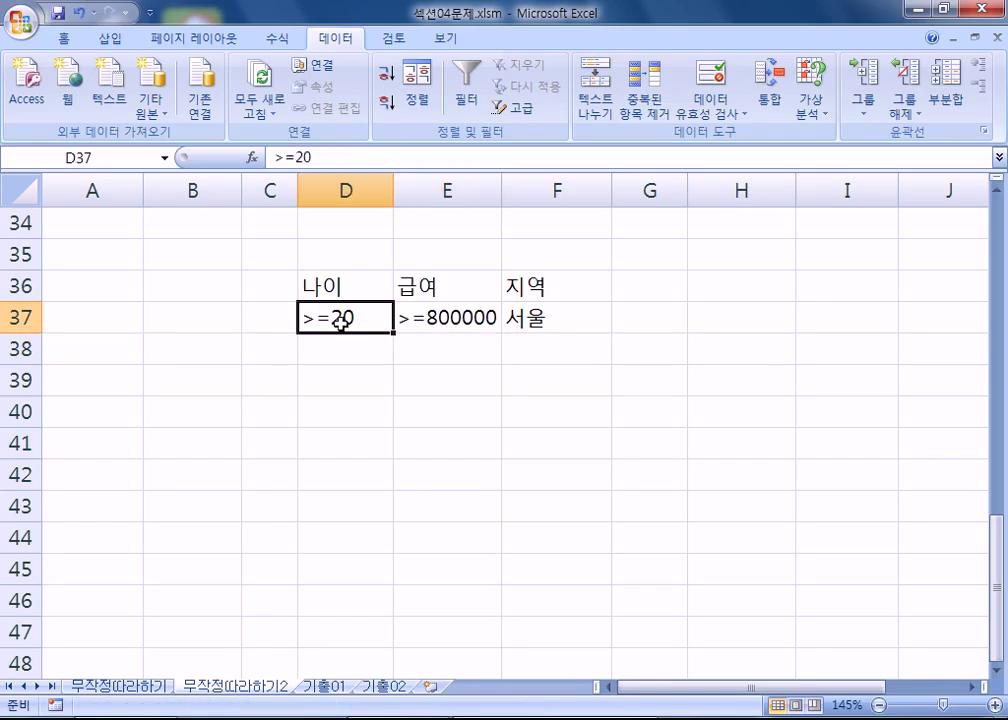
drag(340, 333, 344, 353)
click(355, 288)
click(350, 347)
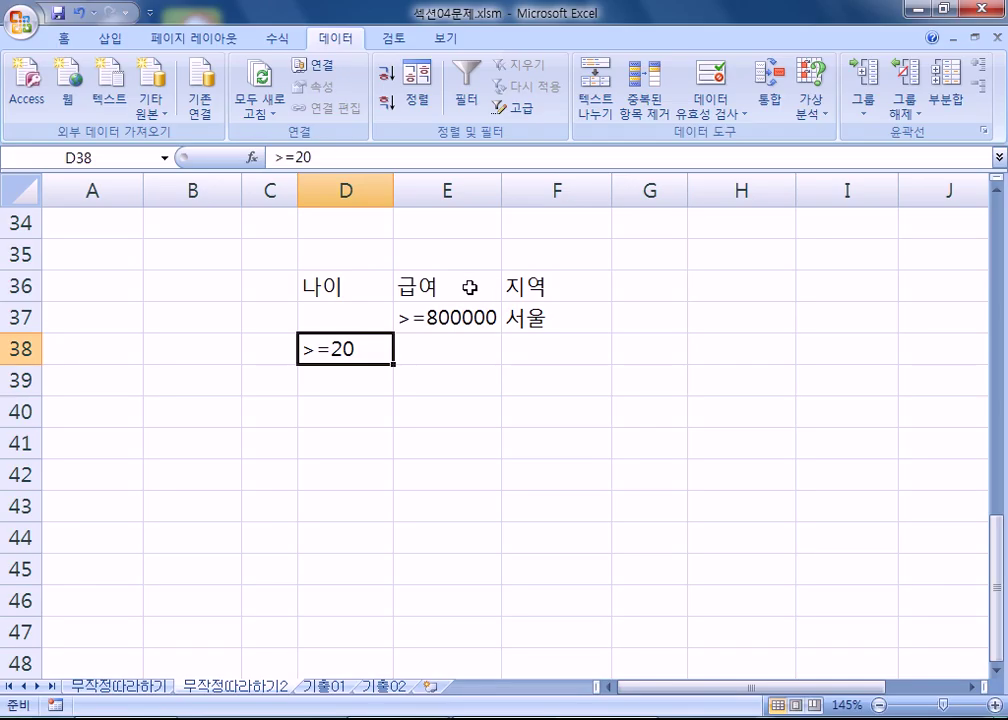
key(ctrl+z)
Move 서울 to F38 so it forms an OR condition against >=20 and >=800000 in row 37.
click(577, 320)
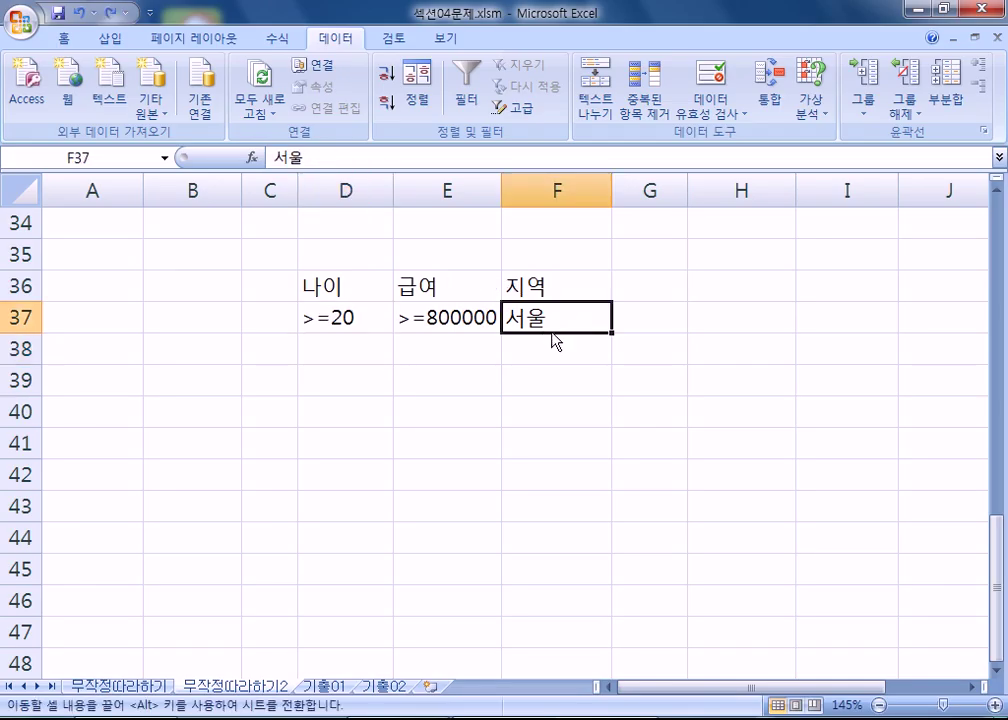
drag(552, 334, 538, 368)
click(322, 318)
drag(322, 318, 430, 318)
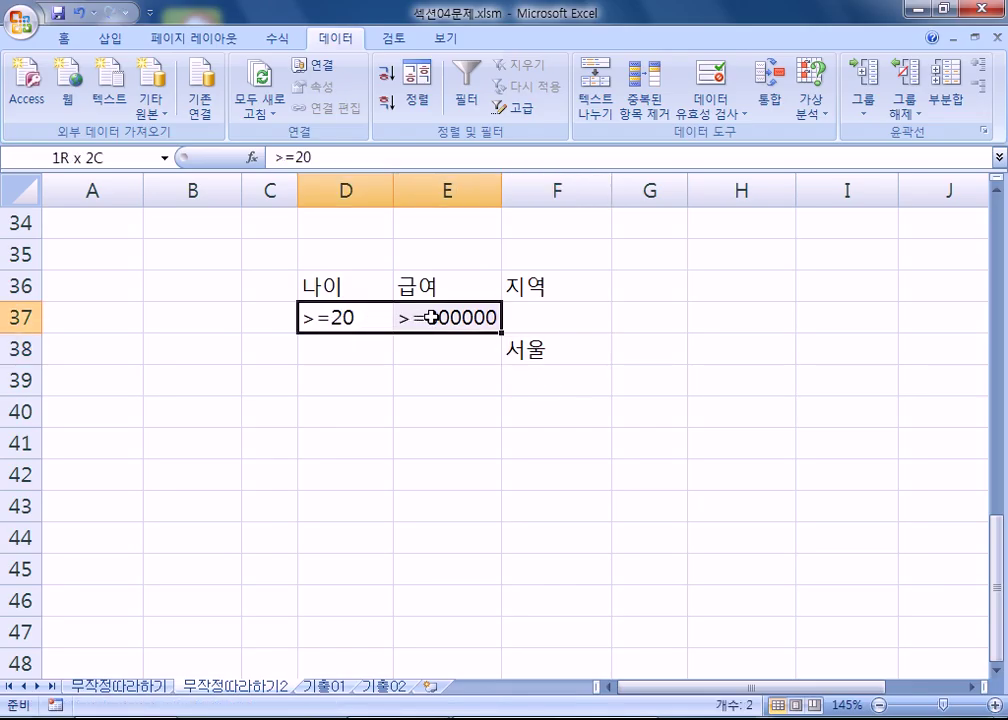
click(535, 350)
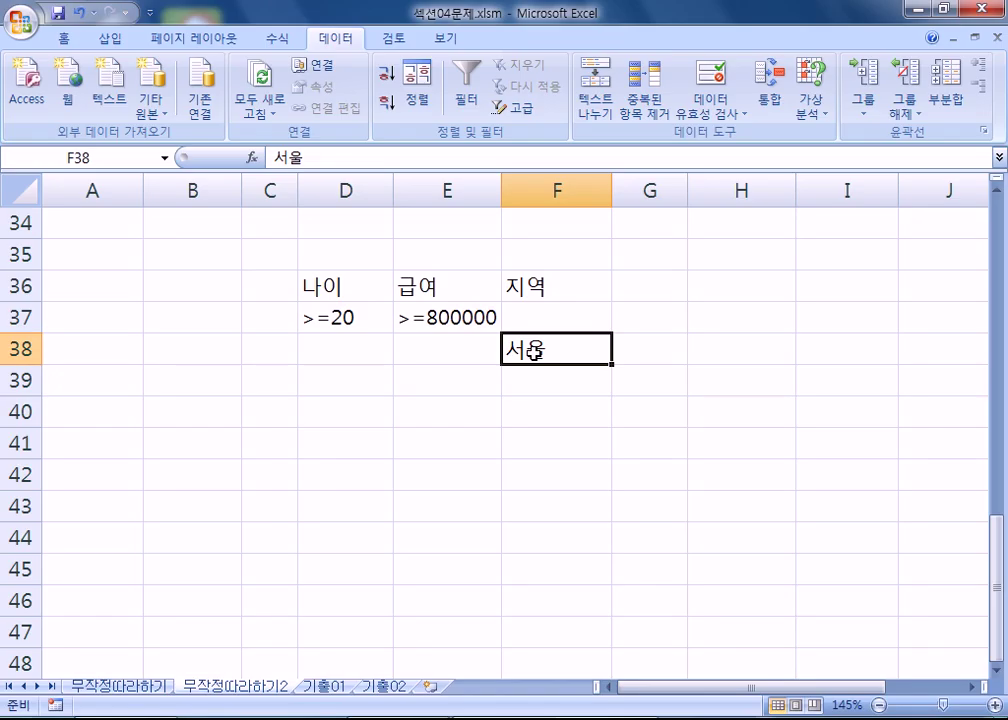
Turn all three conditions into OR by moving 서울 to F39 and >=800000 to E38.
drag(535, 368, 535, 396)
click(440, 321)
drag(443, 327, 450, 349)
click(342, 318)
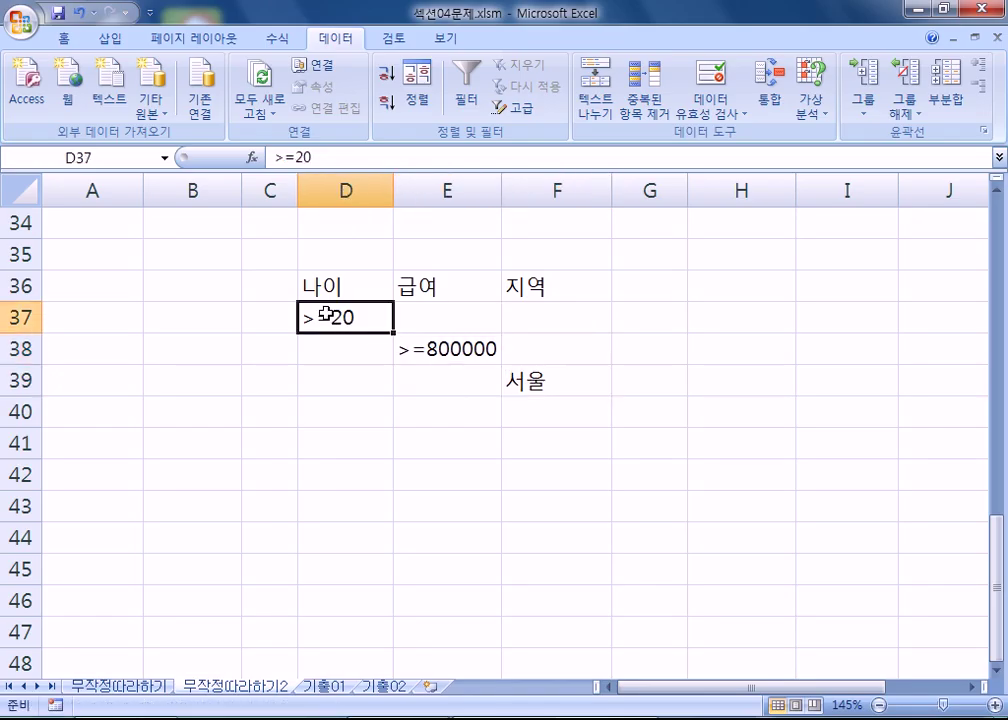
click(458, 349)
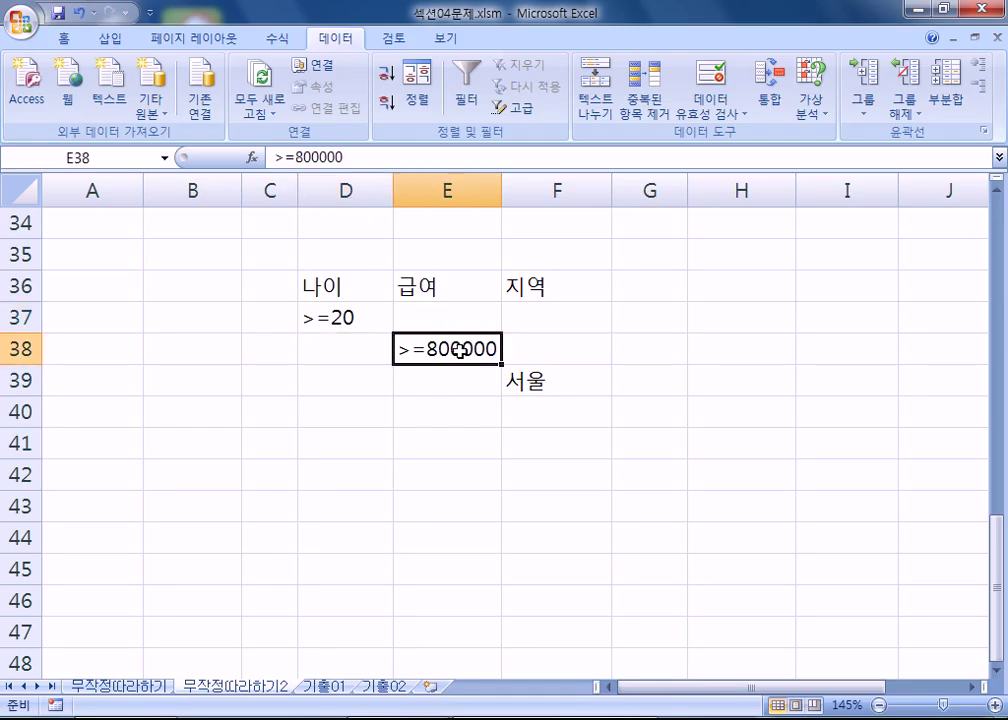
click(552, 385)
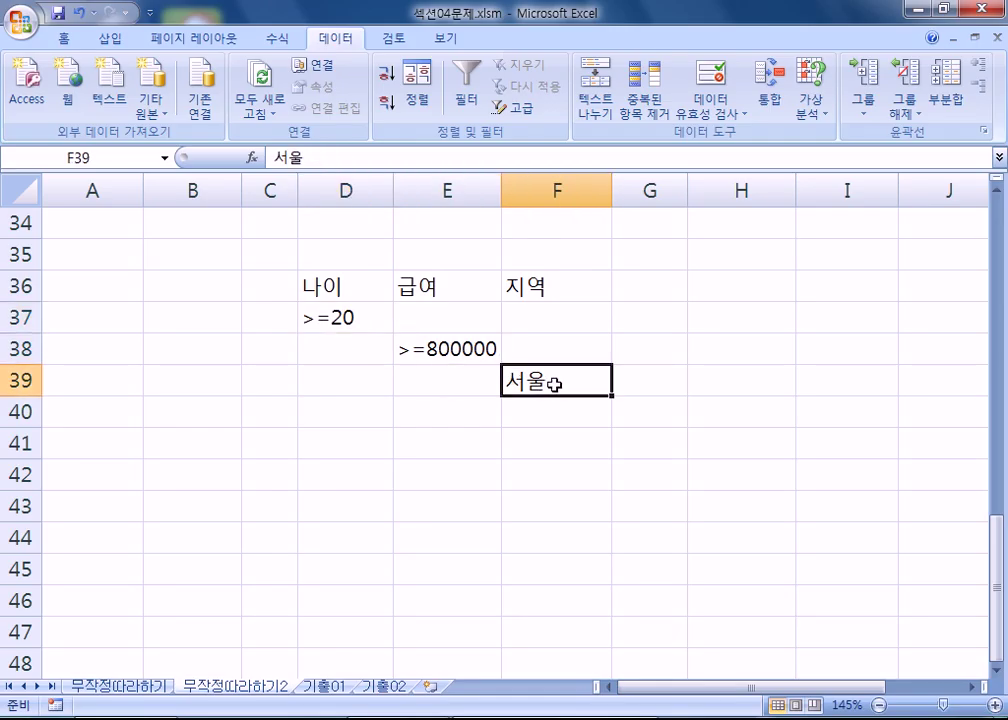
Clear the 급여 and 지역 criteria in E36:F39, and enter 지역 with the condition 서울 in E36:E37.
drag(400, 284, 527, 385)
key(Delete)
click(423, 290)
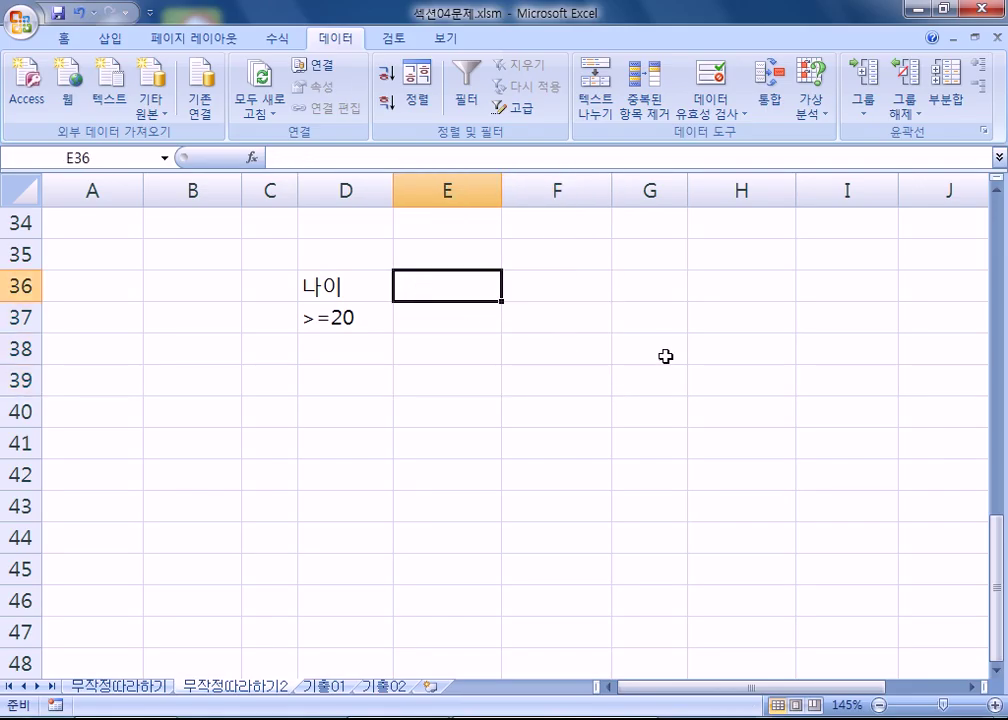
text(징)
text(역)
key(Return)
text(서울)
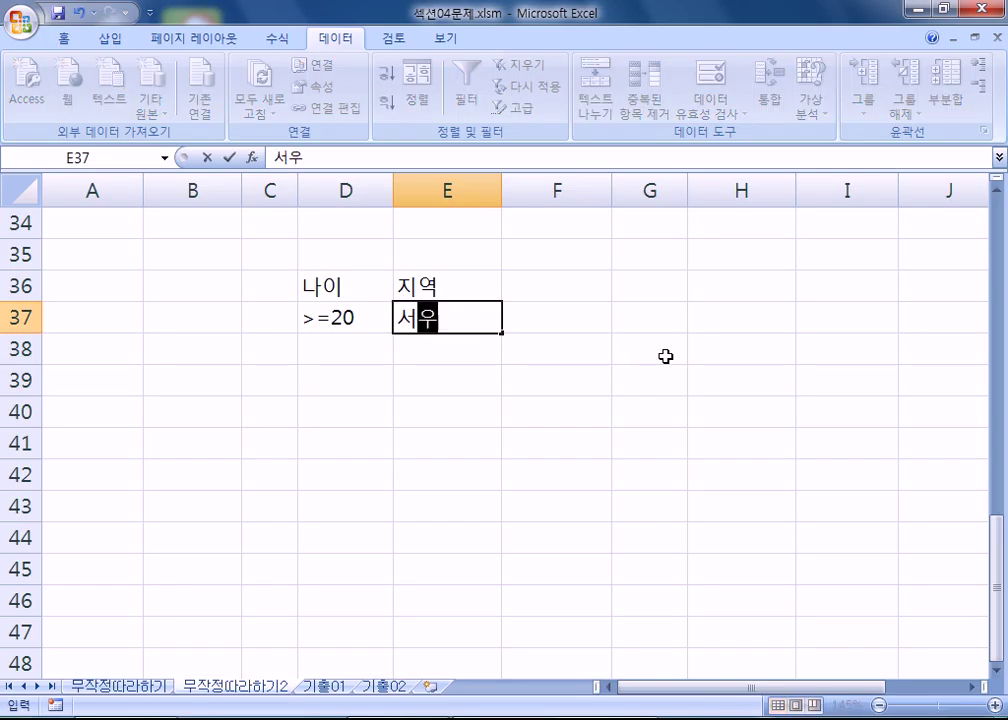
key(Return)
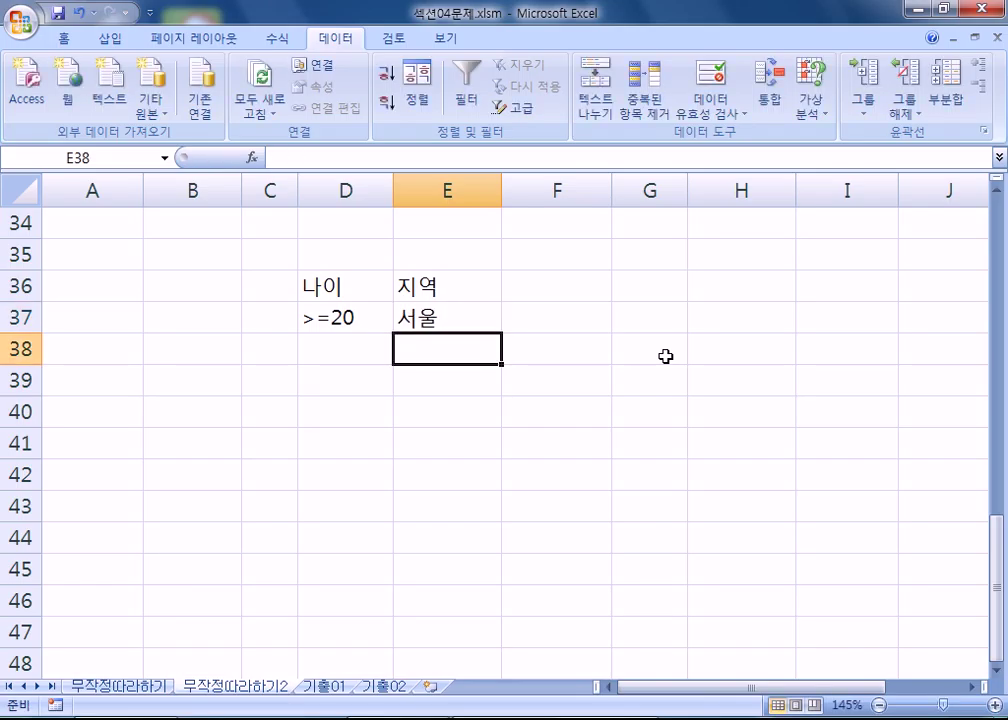
Add a second 나이 condition of >=80 in D38, and select the criteria range D36:E38.
click(364, 349)
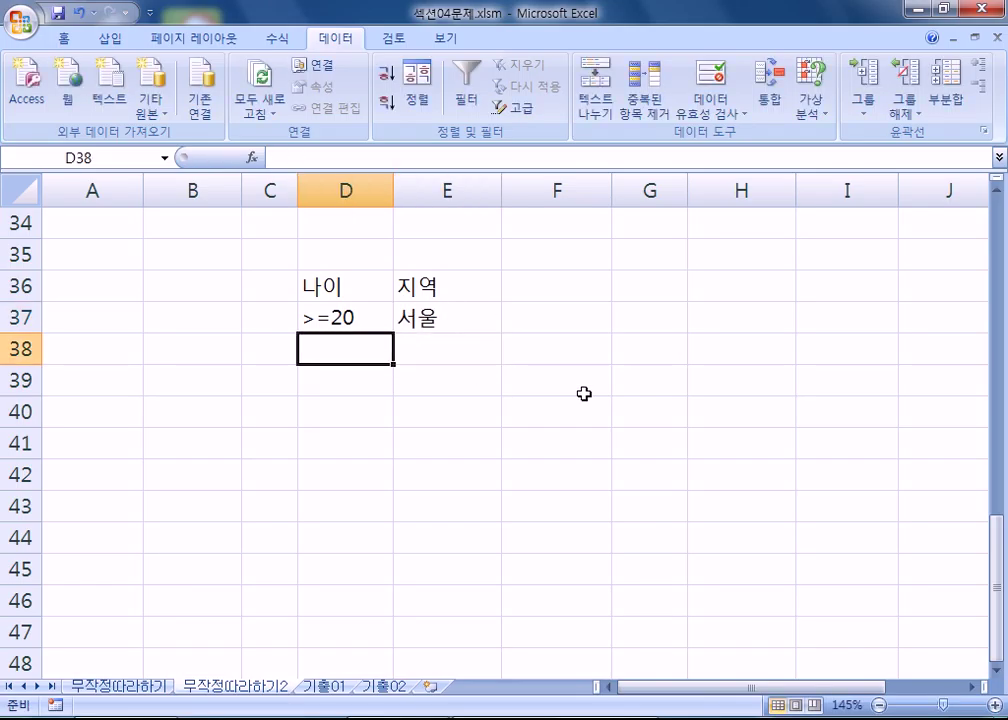
text(>=80)
key(Return)
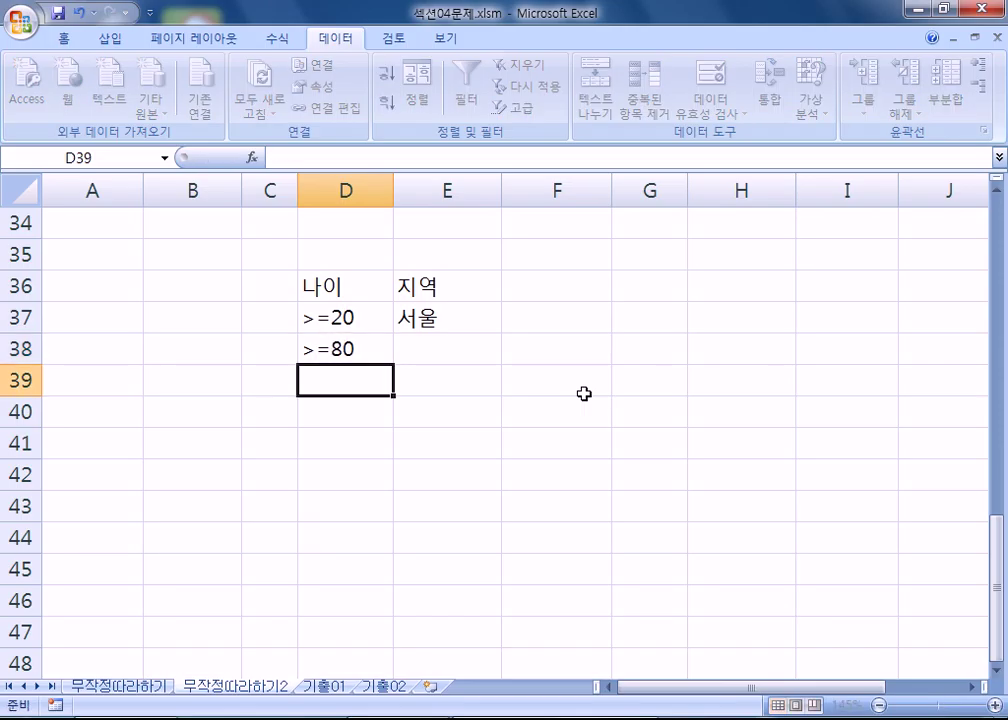
drag(355, 272, 437, 342)
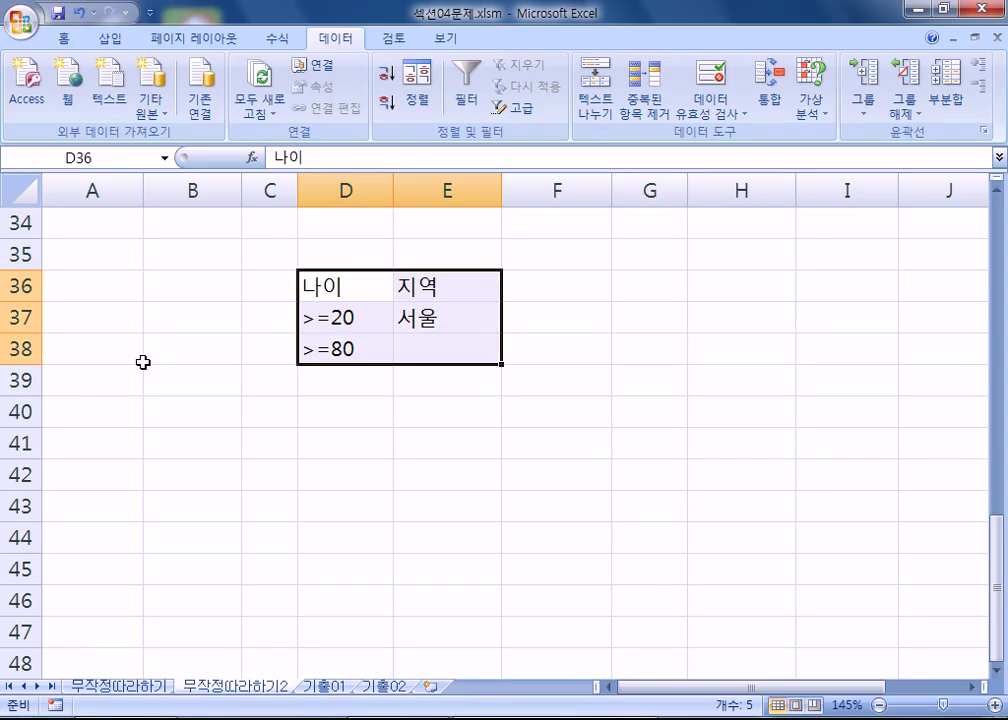
Enter 서울 in E38 so both 나이 conditions carry the region, and review rows 37 and 38 of the criteria.
click(403, 317)
click(335, 350)
click(409, 351)
text(서울)
key(Return)
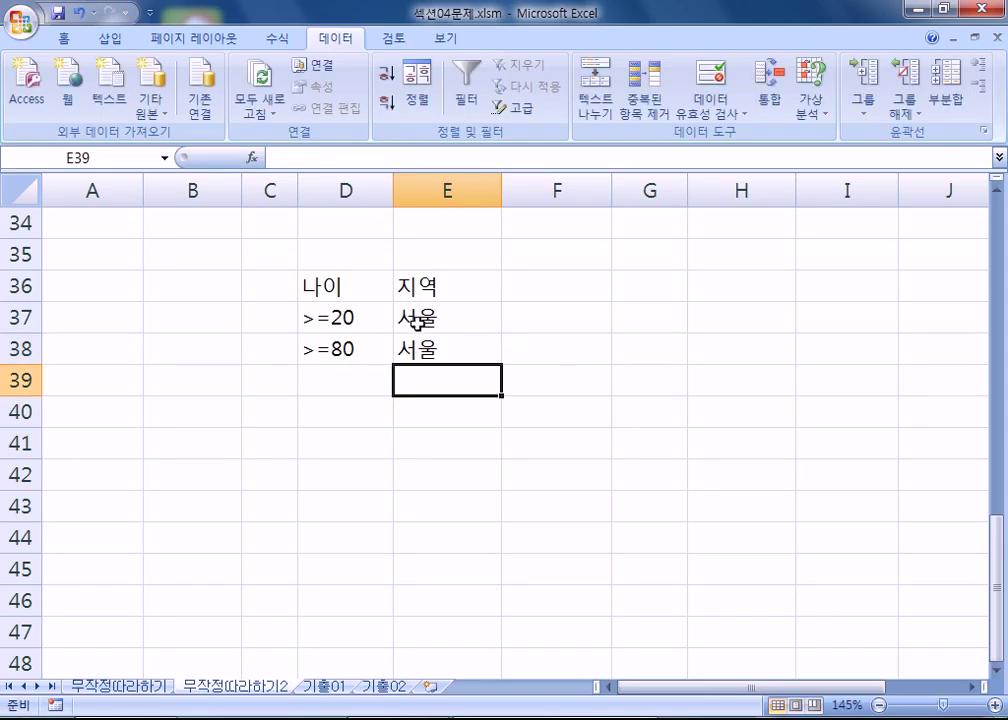
drag(328, 318, 425, 318)
click(333, 352)
drag(333, 352, 405, 349)
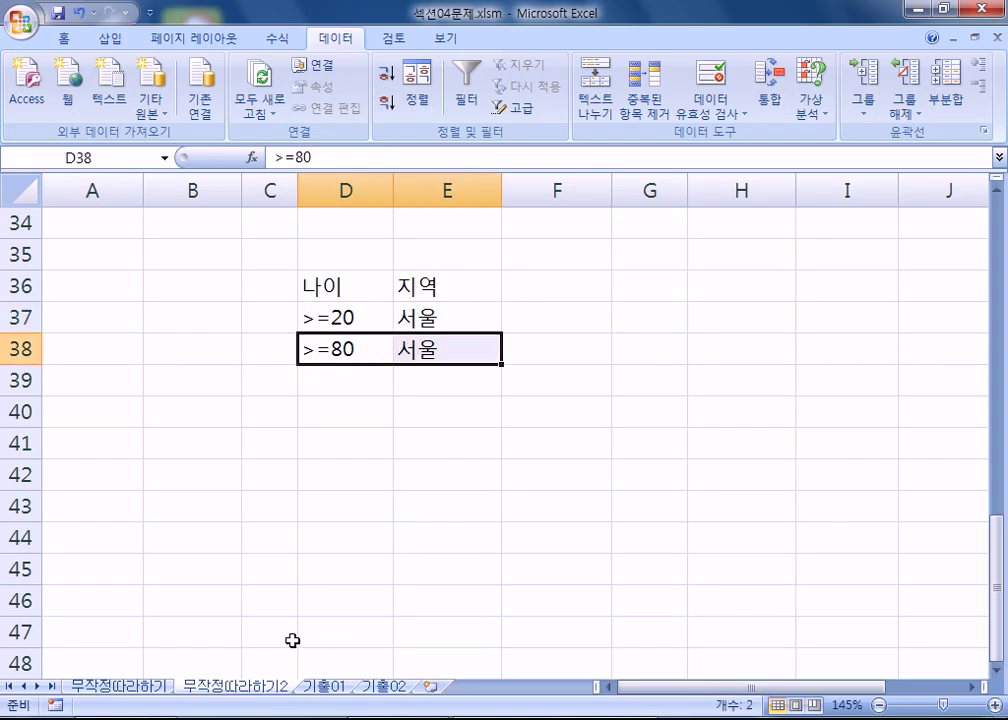
Enter a new 지역 criterion with the condition 서울 in B36:B37.
click(193, 281)
text(지여)
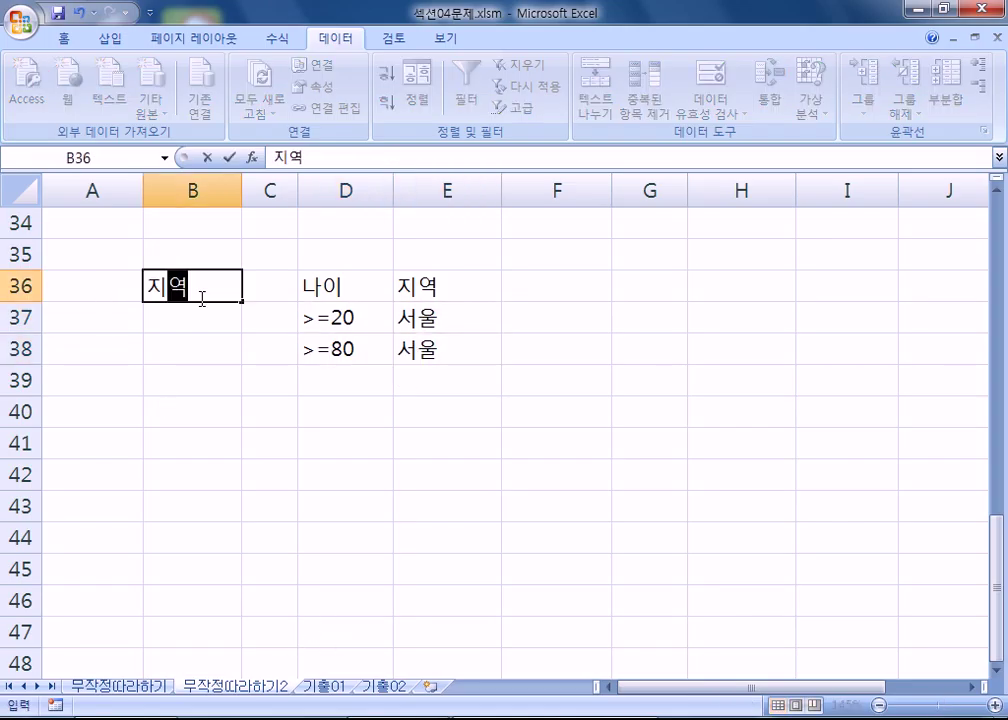
text(ㄱ)
key(Return)
text(서울)
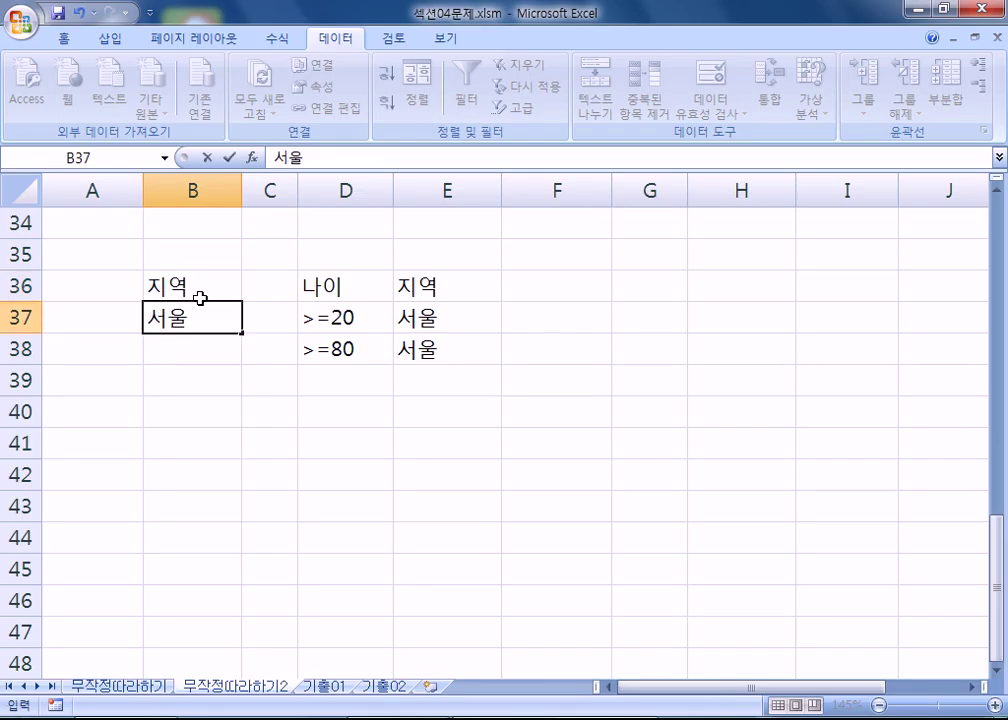
key(Right)
Enter a second 지역 header in A36 with 부산 in A38, and select the OR criteria range A36:B38.
key(Up)
key(Left)
key(Left)
text(지역)
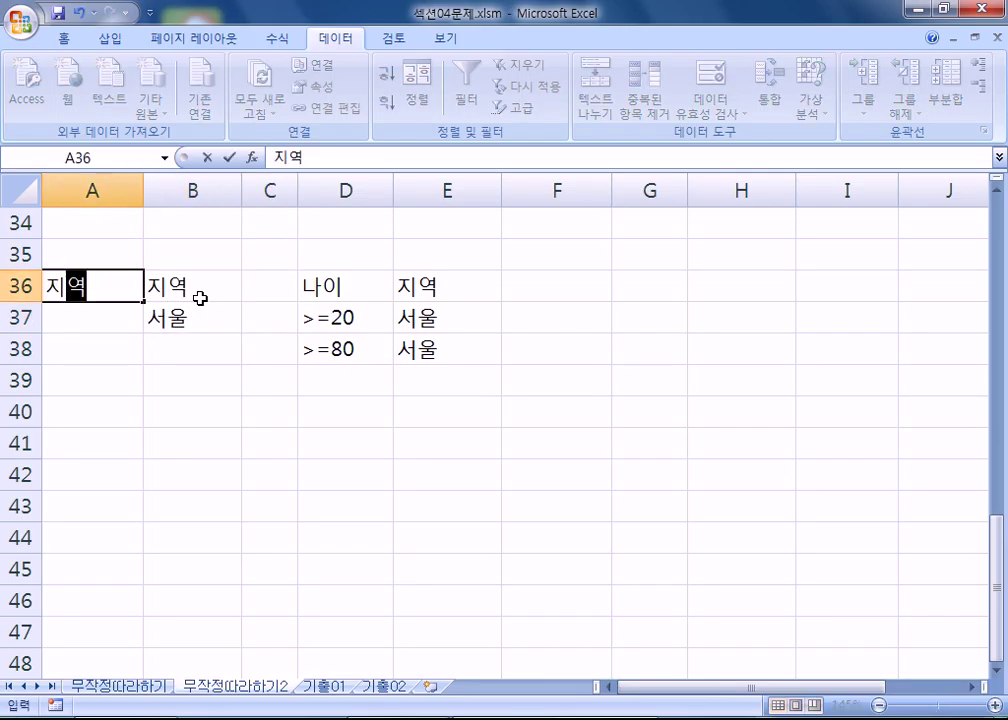
key(Return)
key(Return)
text(부산)
key(Return)
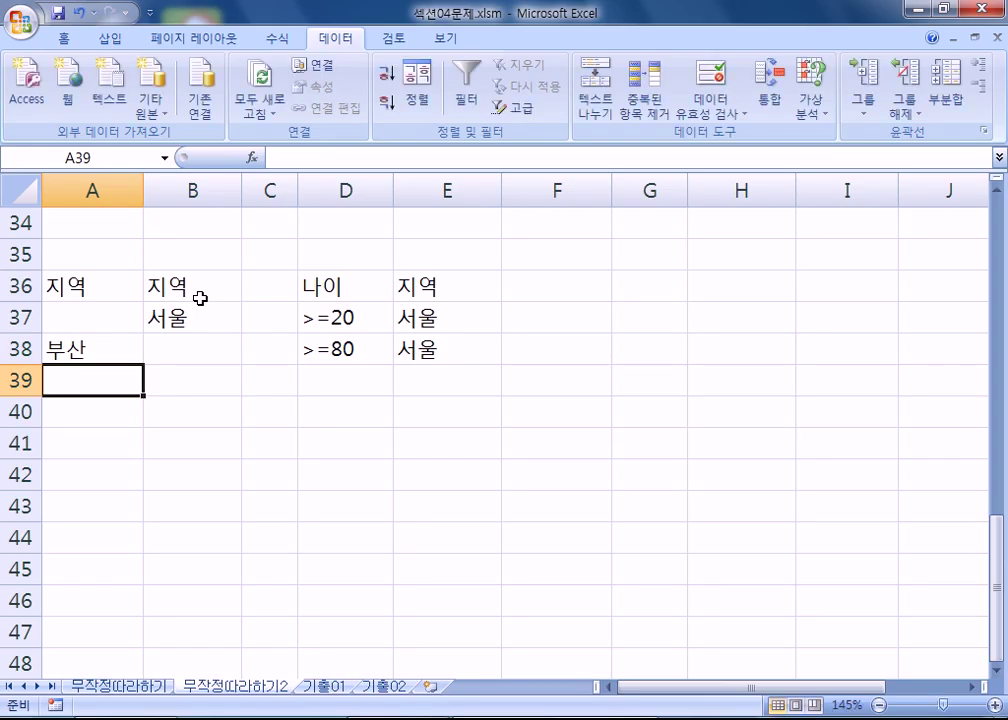
drag(96, 274, 181, 357)
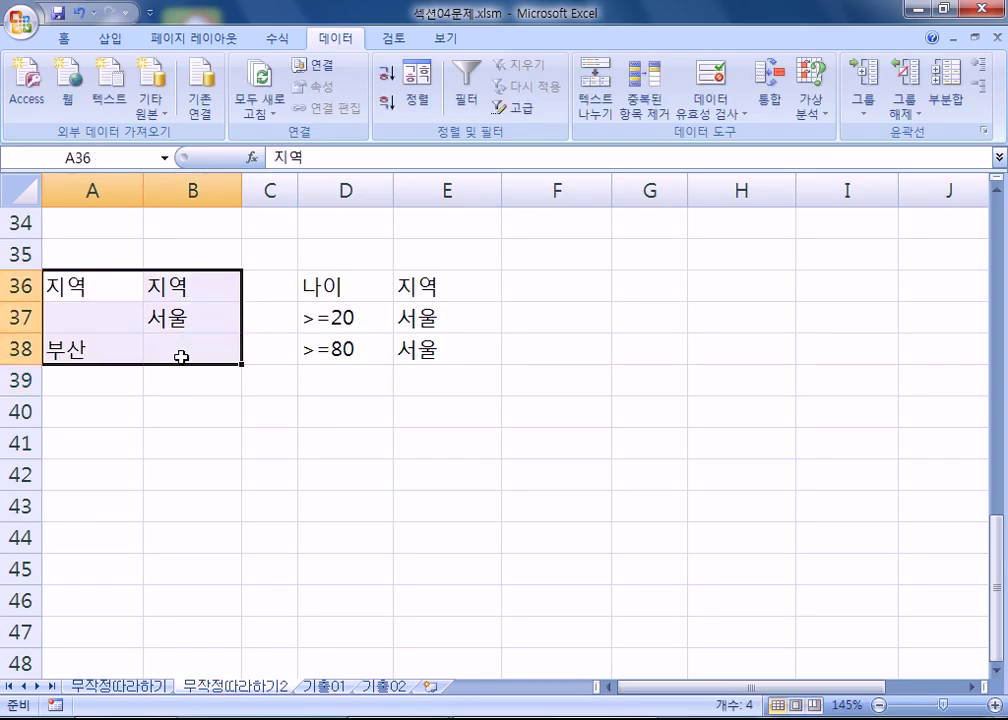
Move 부산 to A37 beside 서울 to demonstrate an AND condition, and return it to A38.
click(99, 345)
drag(97, 334, 190, 320)
click(132, 286)
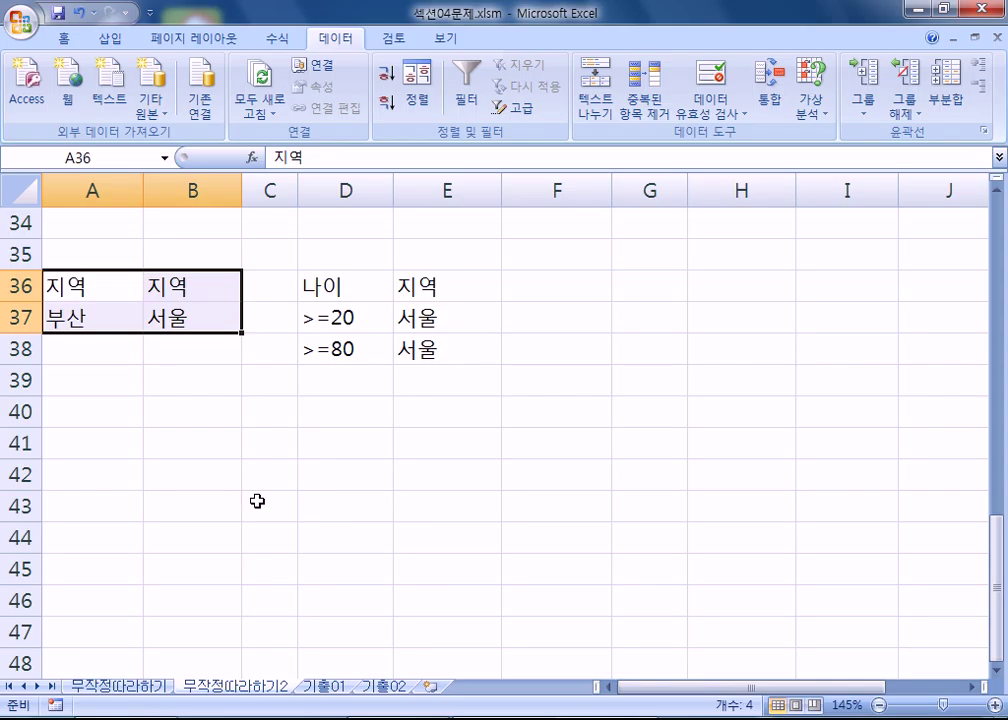
click(103, 320)
drag(112, 333, 112, 349)
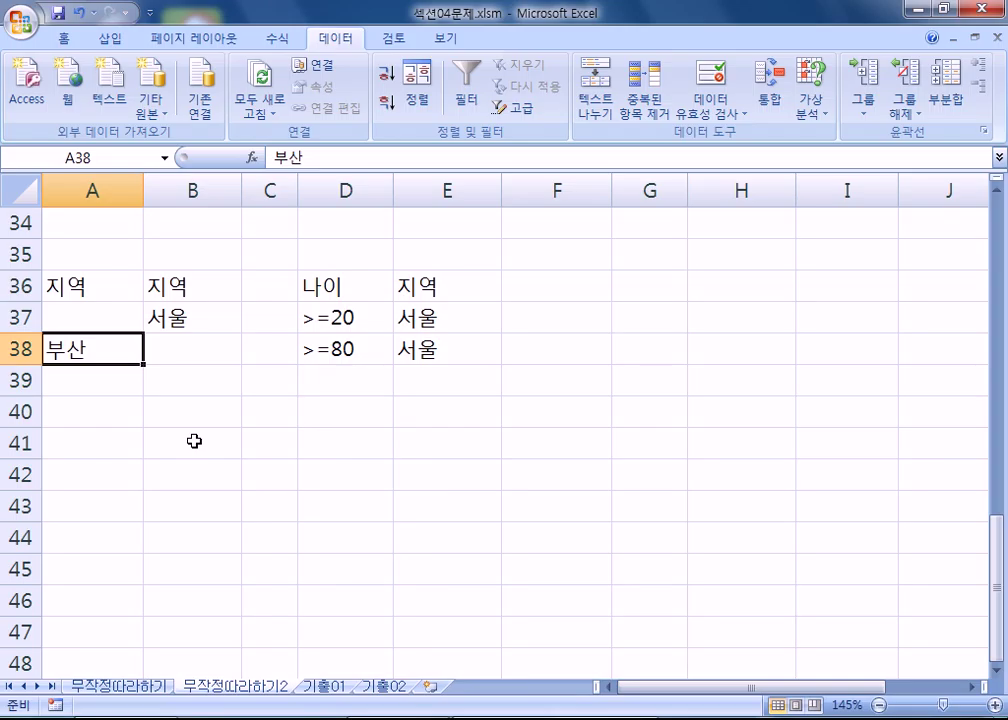
Copy the 지역 OR criteria in A36:B38 to the range starting at F36.
drag(81, 272, 180, 358)
key(ctrl+c)
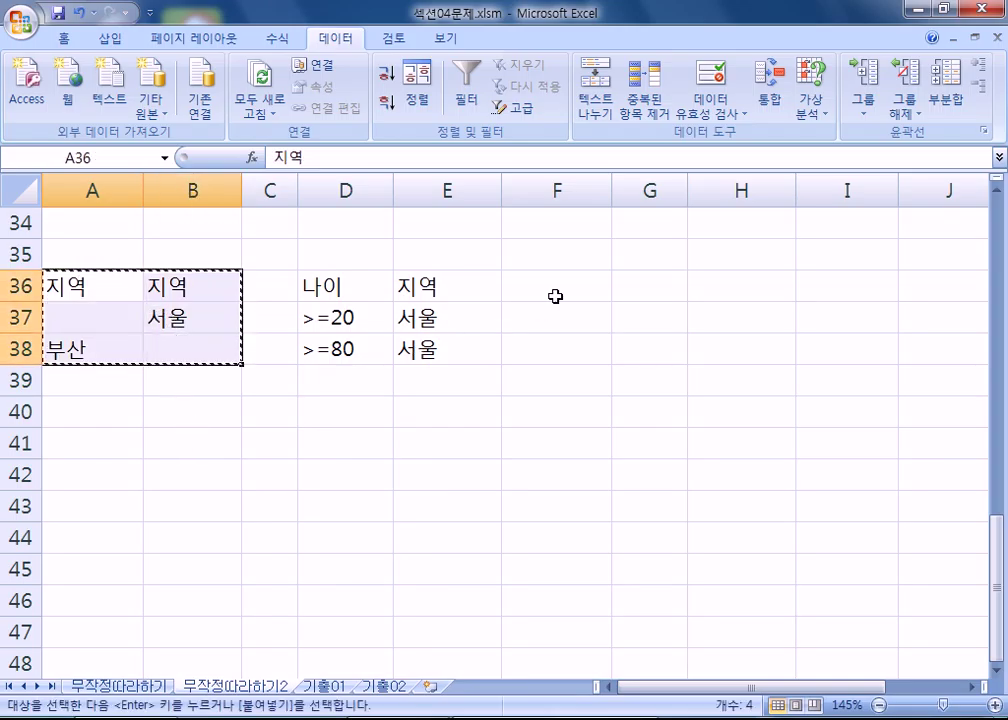
click(545, 298)
key(ctrl+v)
Merge the copied criteria into one column by moving 서울 to F37 and deleting the extra 지역 header in G36.
click(637, 323)
drag(637, 323, 576, 322)
click(638, 285)
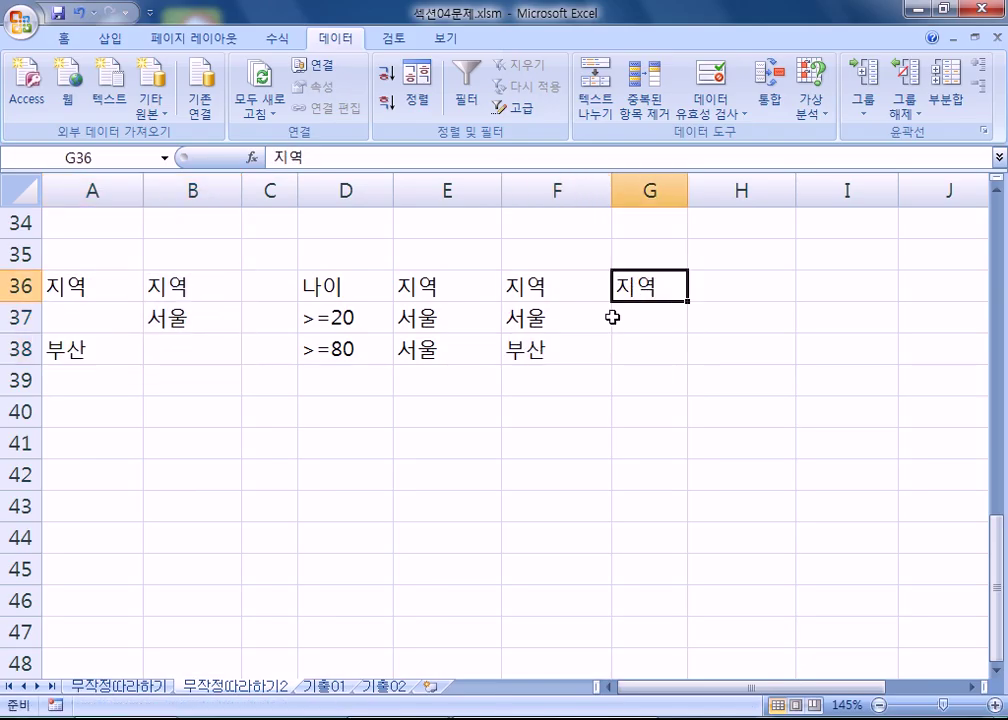
key(Delete)
drag(527, 286, 548, 350)
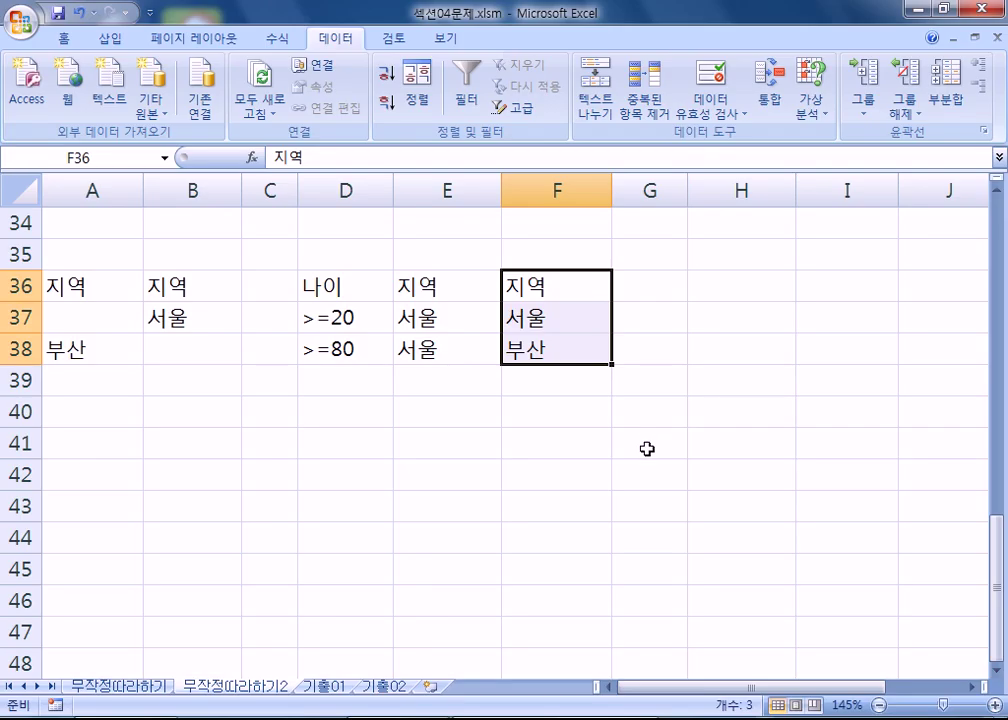
Compare the two-column 지역 criteria in A36:B38 with the single-column version in F36:F38.
drag(130, 288, 232, 350)
click(50, 286)
click(171, 286)
click(136, 286)
click(165, 288)
click(67, 322)
drag(540, 283, 546, 350)
Open the 기출01 sheet.
click(323, 687)
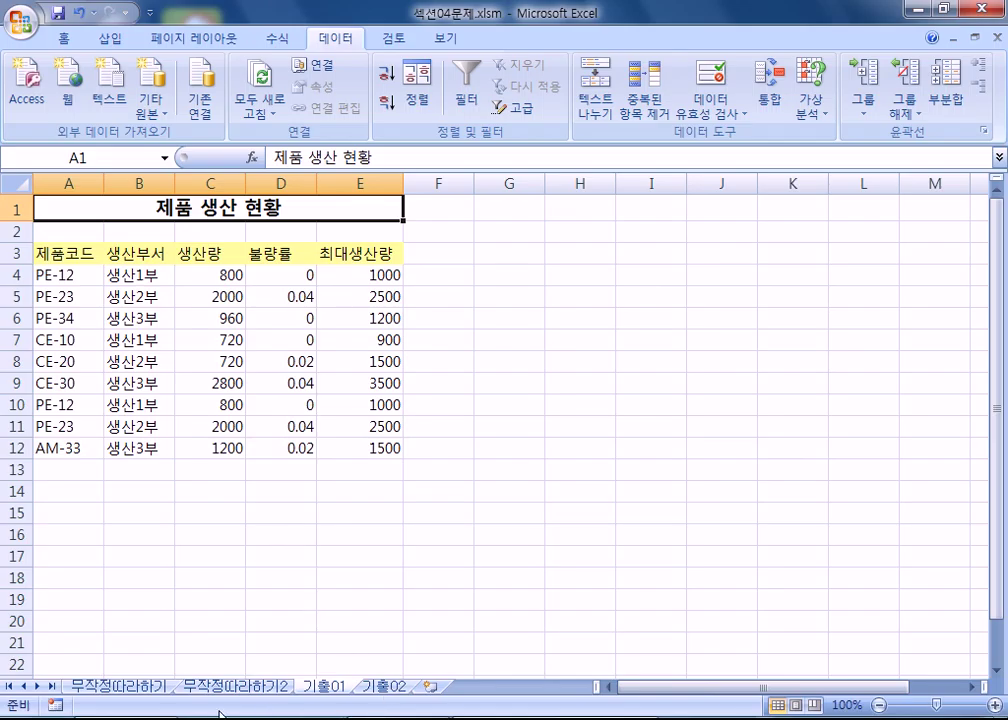
Switch to Notepad, review the AND and OR condition notes on 근속기간 and 퇴직금, and return to the Excel workbook.
mouse_move(128, 718)
click(128, 655)
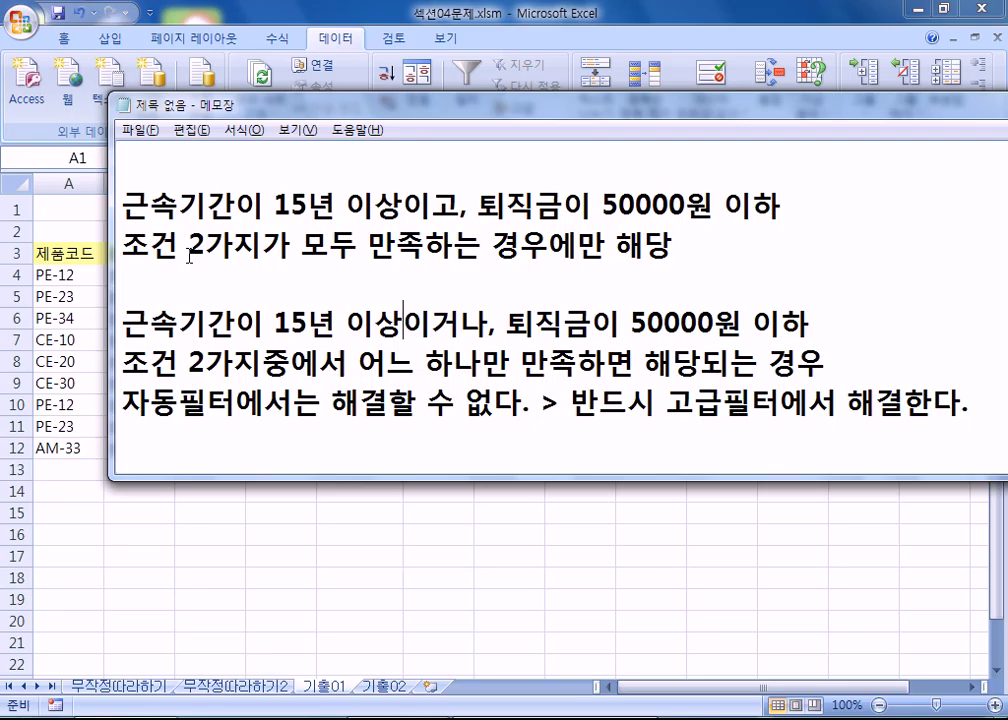
drag(563, 205, 315, 183)
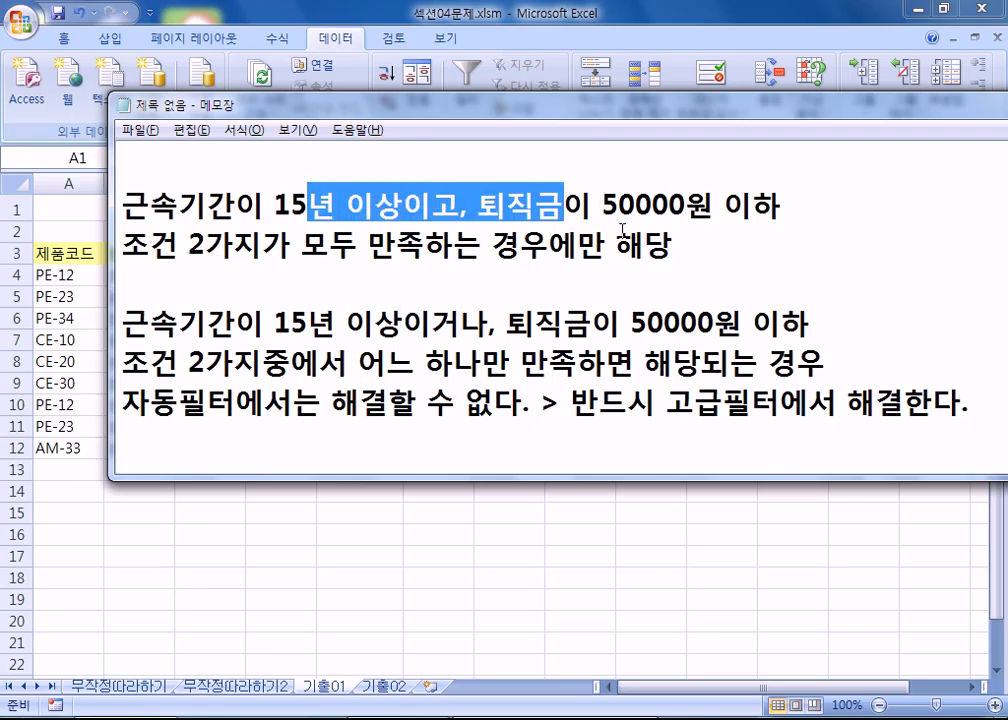
drag(289, 330, 820, 324)
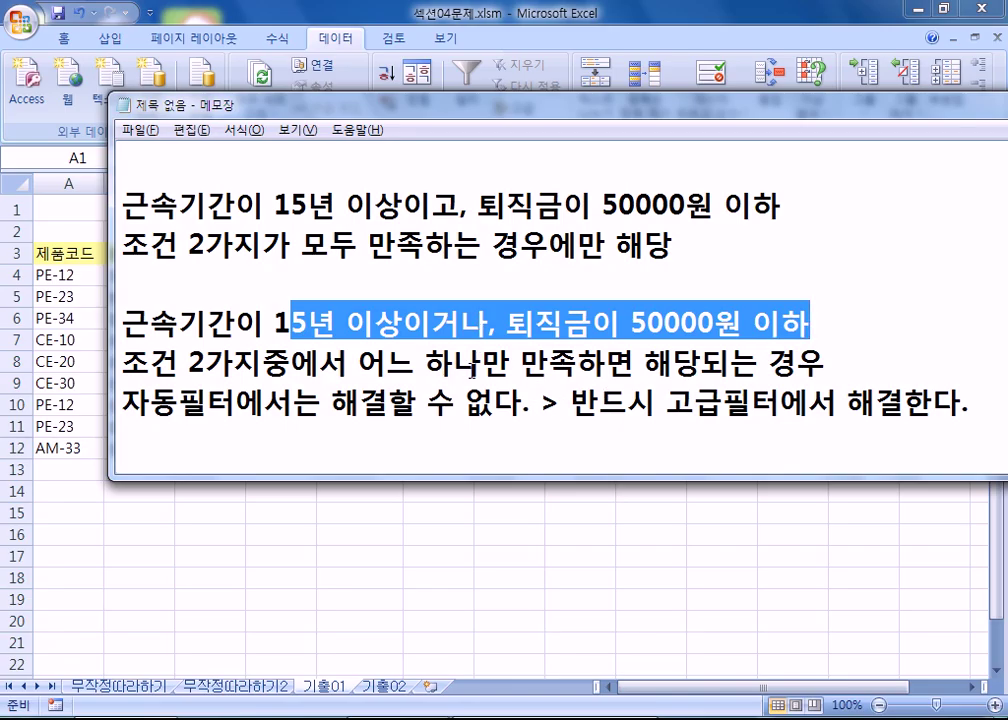
click(304, 508)
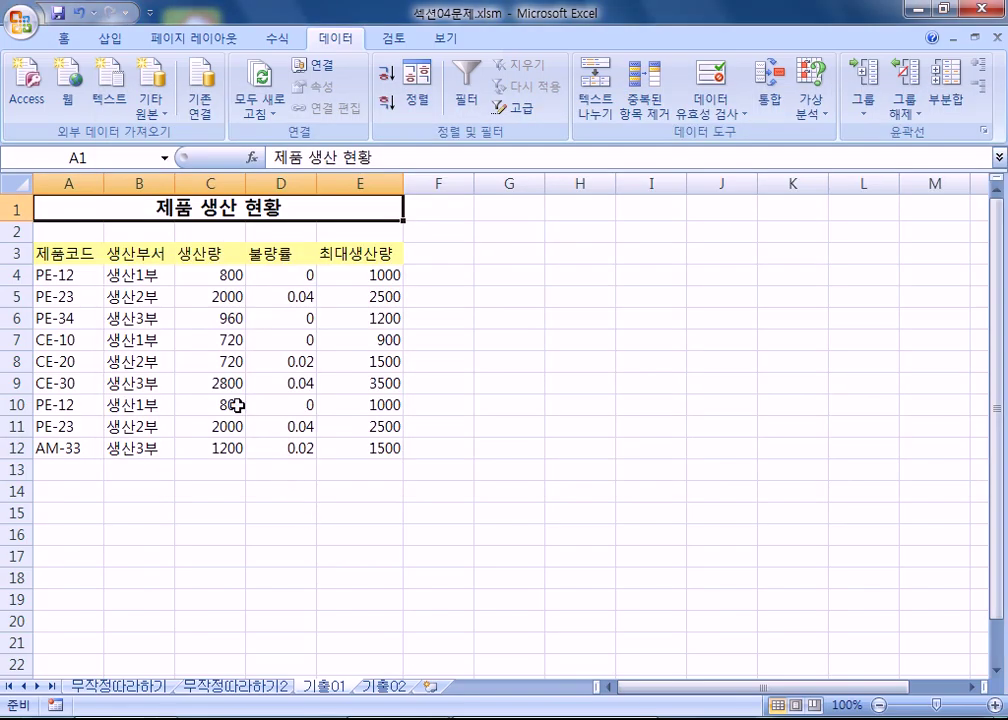
On the 무작정따라하기2 sheet, turn on AutoFilter for the employee table whose headers are in row 23.
click(278, 688)
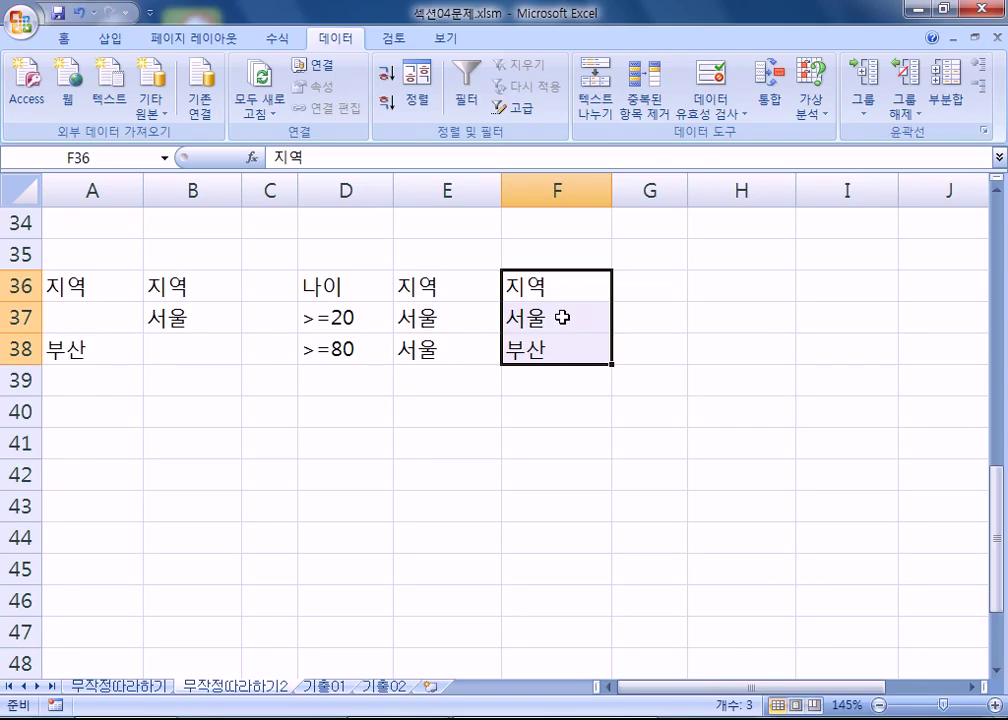
scroll(563, 317, up, 6)
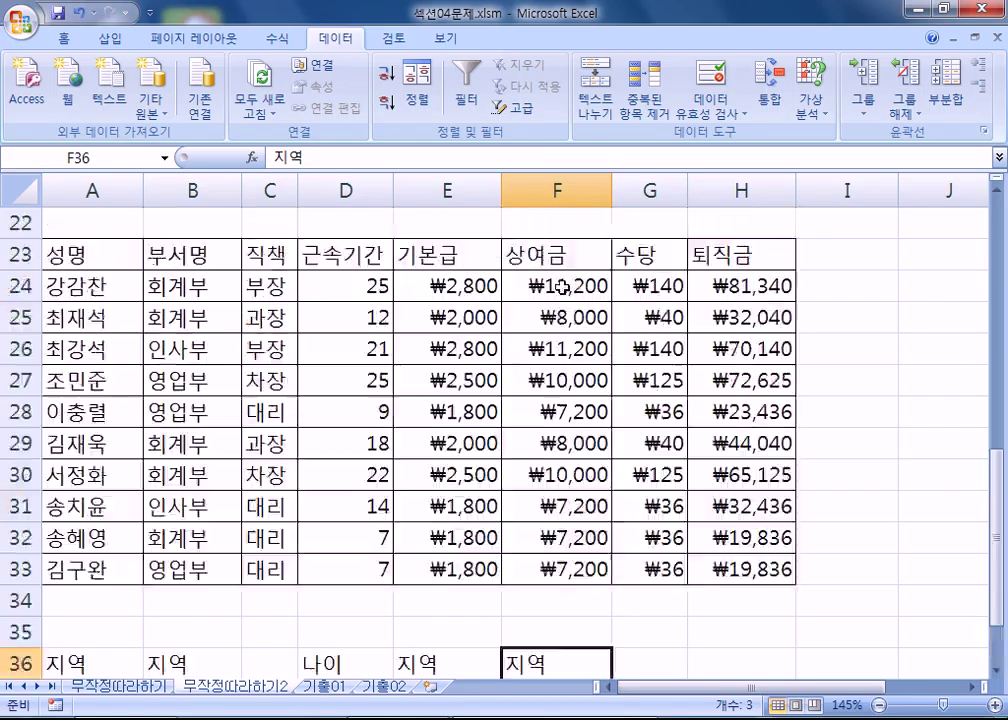
click(193, 446)
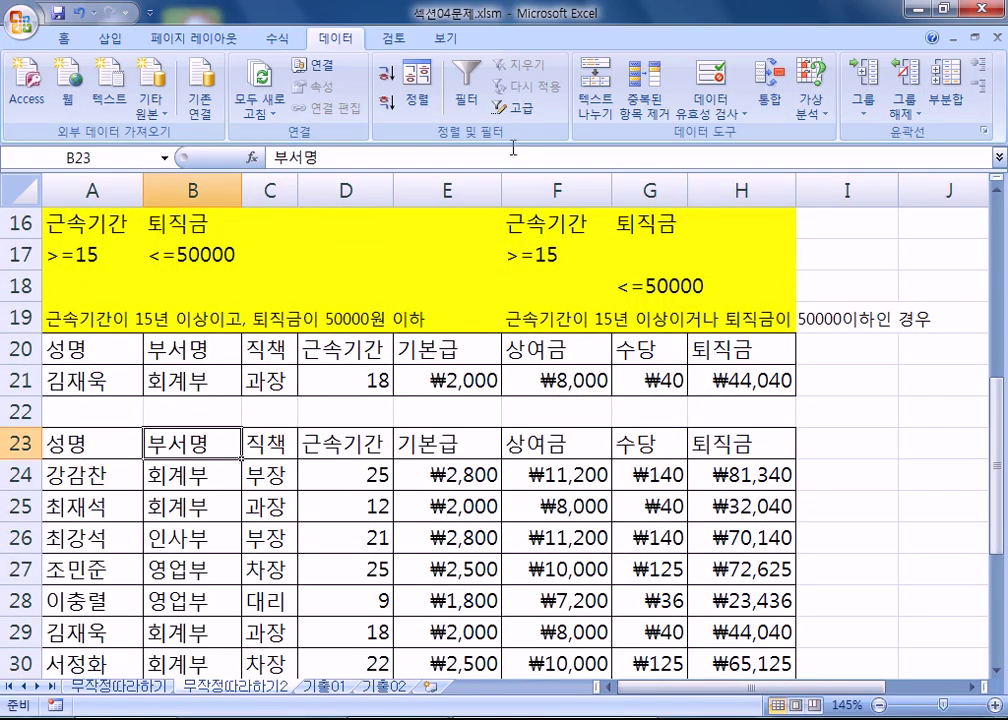
click(468, 98)
scroll(287, 440, down, 3)
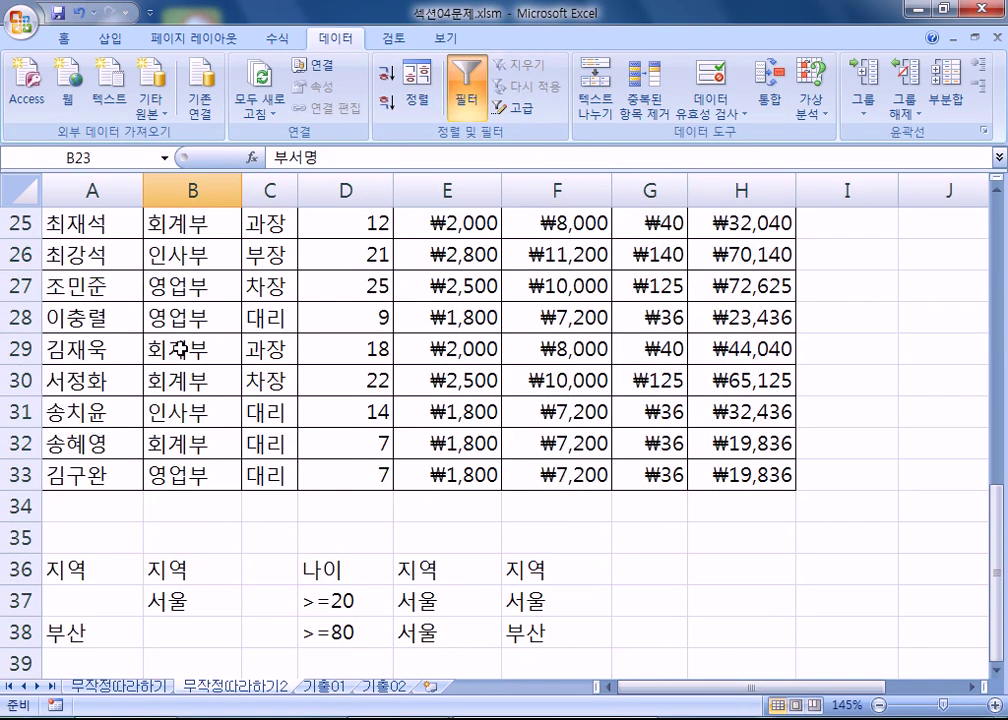
Filter the 직책 column to show only 대리 and 부장, excluding 과장 and 차장.
scroll(209, 349, up, 1)
click(288, 261)
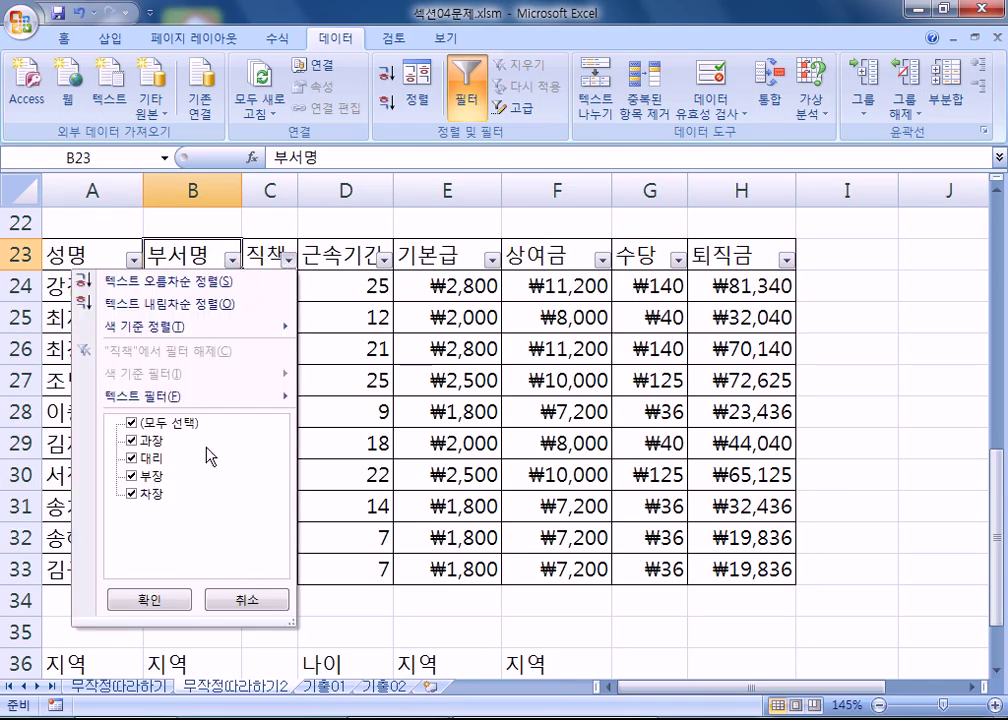
click(130, 440)
click(138, 493)
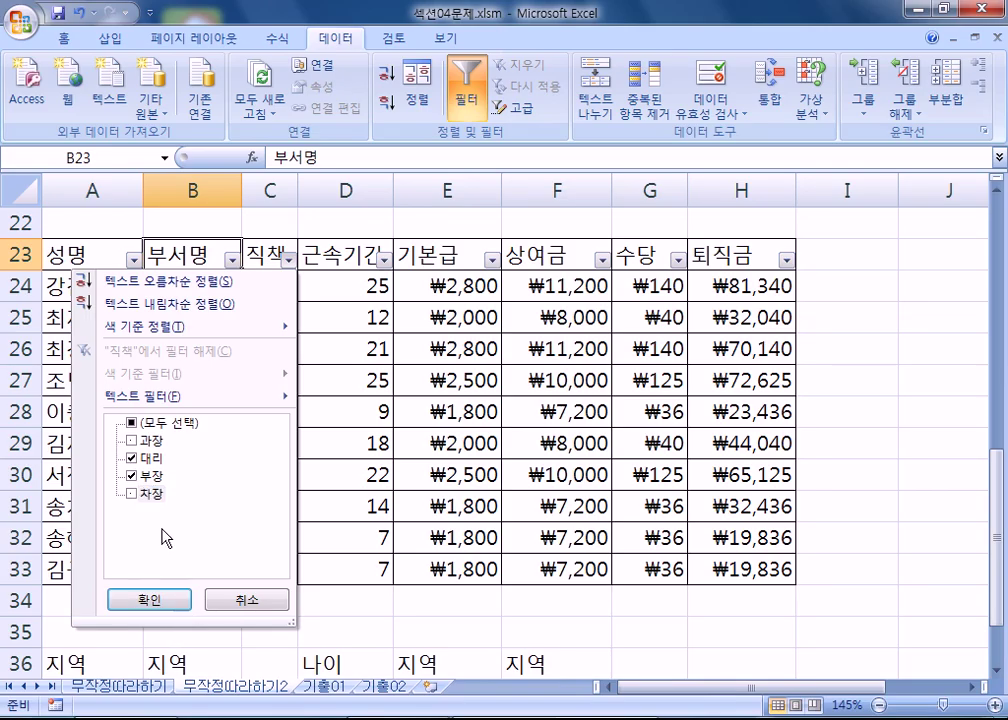
click(164, 600)
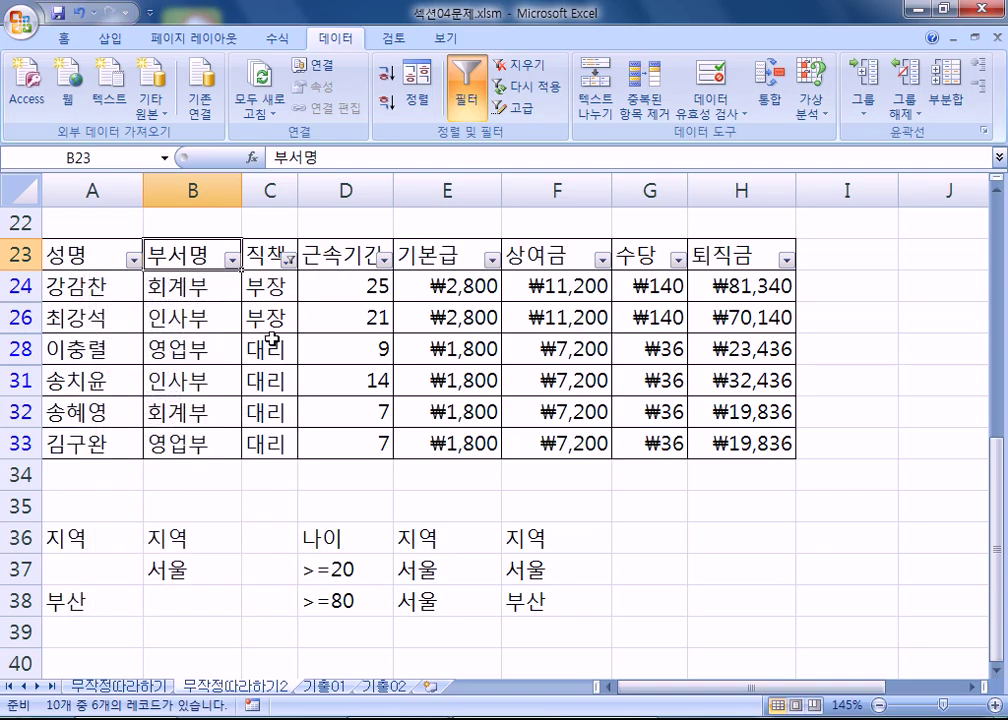
Clear D38 and E37 in the 나이/지역 criteria block so its conditions sit on separate rows, and select D36:E38.
scroll(439, 331, down, 2)
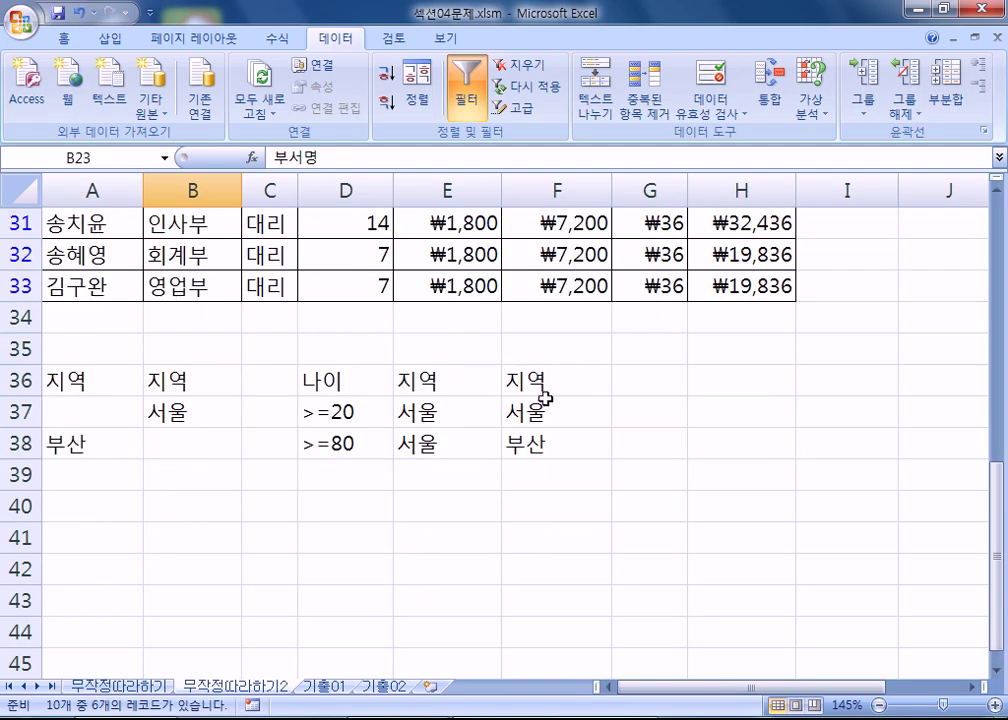
drag(544, 383, 558, 438)
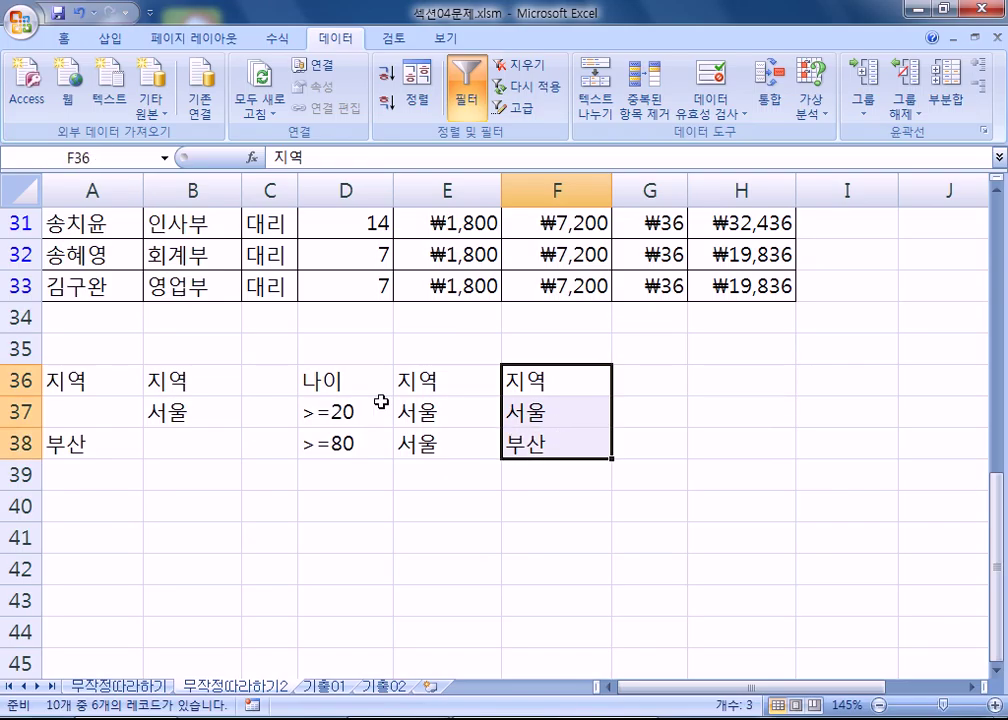
click(342, 444)
key(Delete)
click(427, 411)
key(Delete)
drag(371, 381, 450, 445)
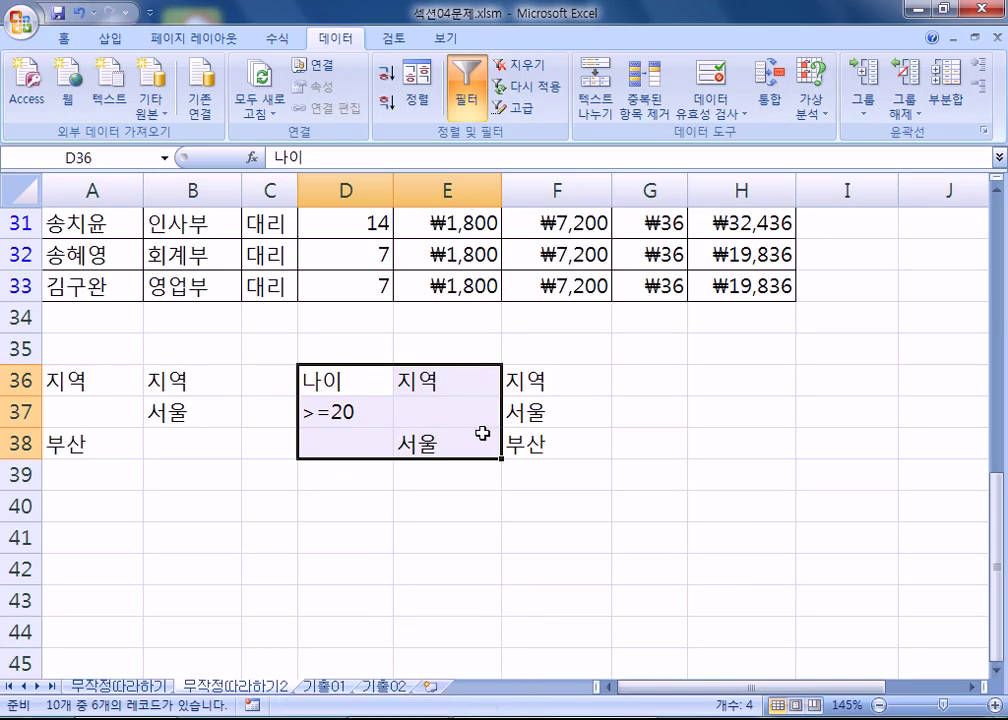
On the 기출01 sheet, zoom in and enter the condition note "생산2부이거나" in cell G3.
click(326, 688)
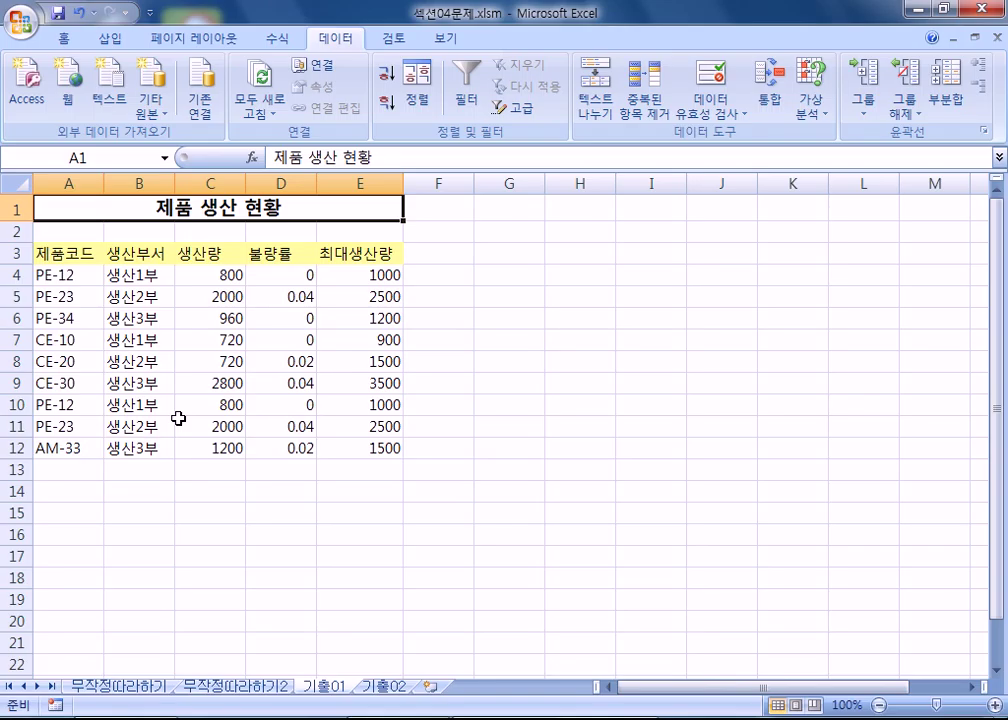
scroll(165, 399, up, 3)
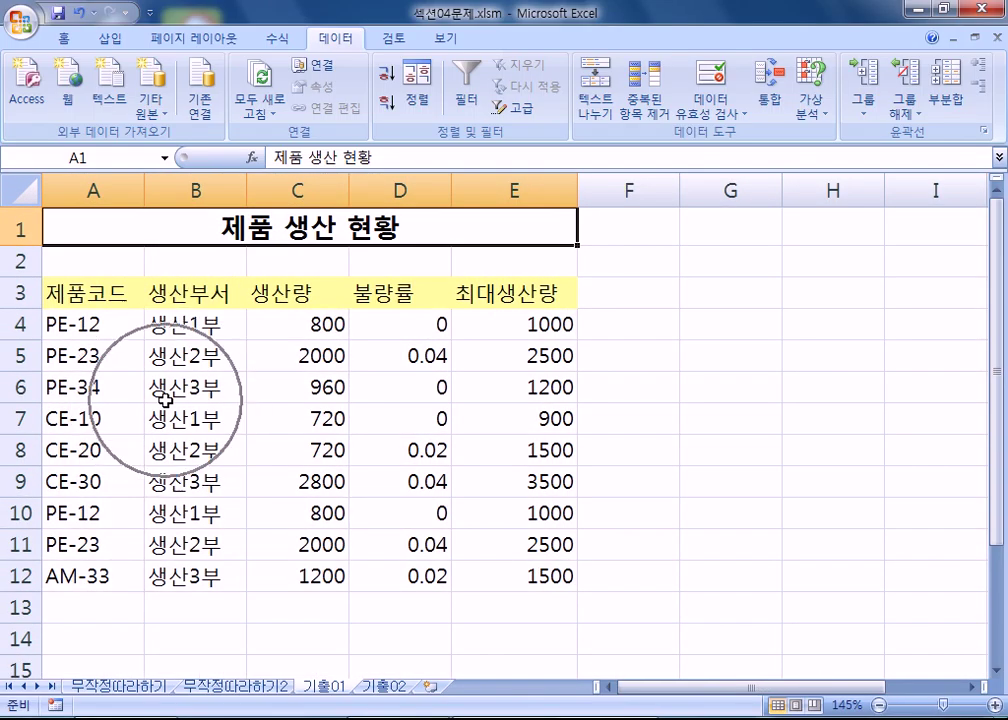
click(744, 291)
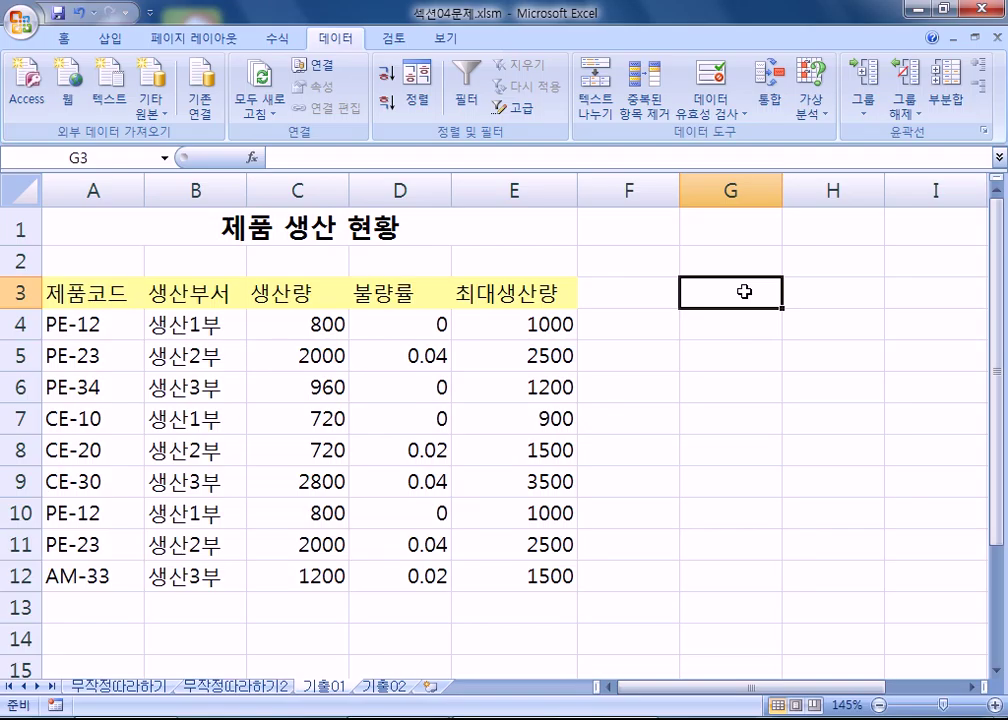
text(생산2)
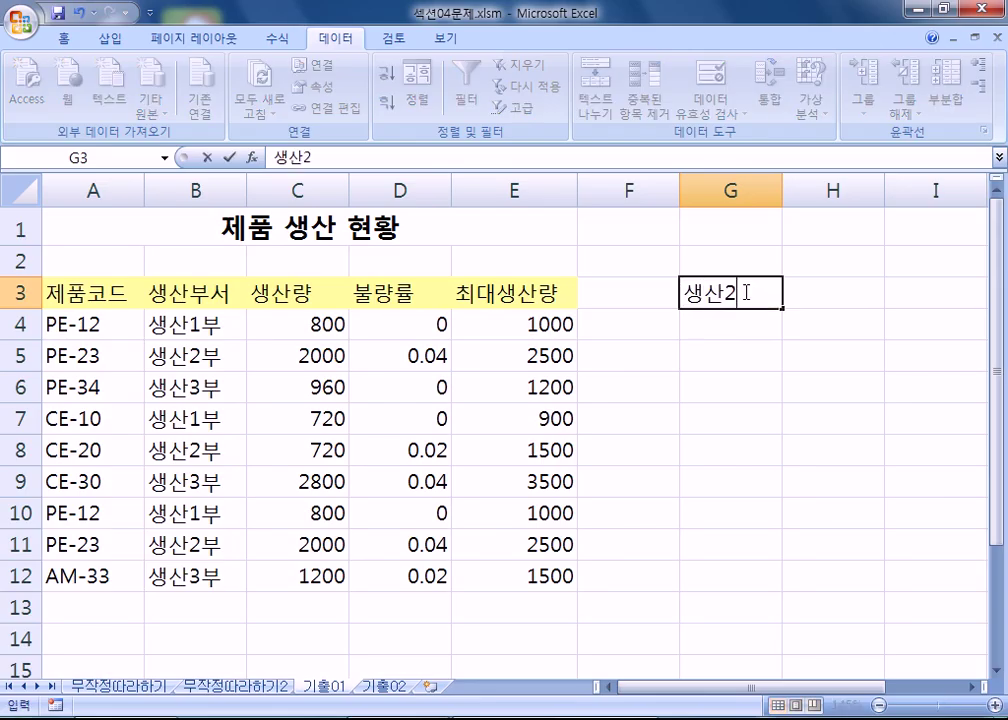
text(붕이거나)
key(Return)
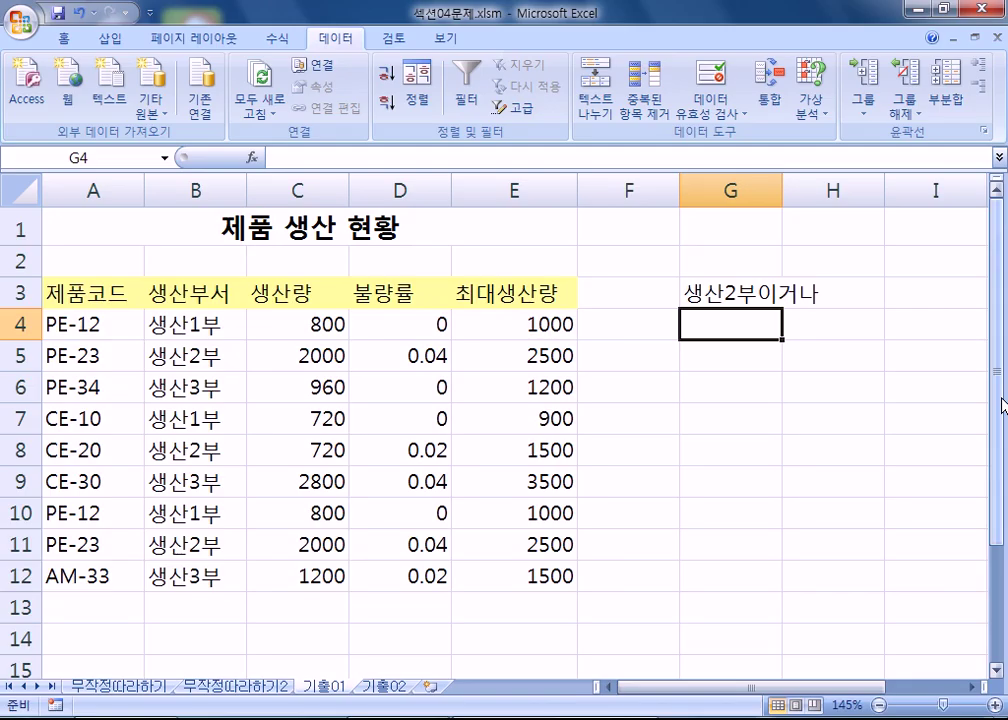
Enter the production quantity condition "생산량이 900이상, 1500이하" in cell G4.
text(생산량이)
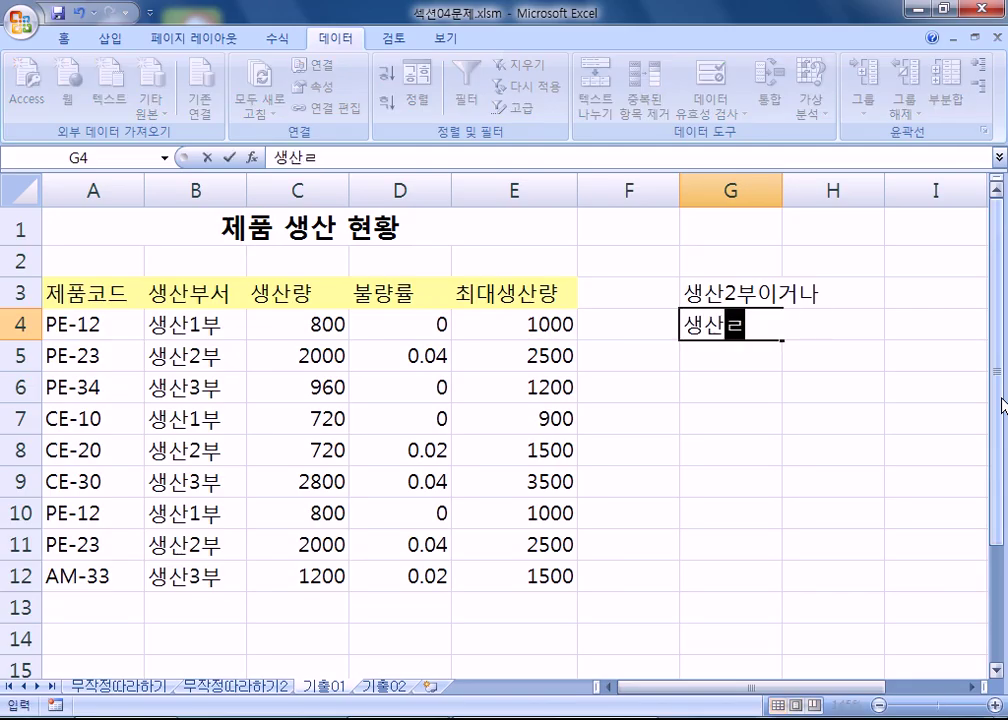
text( 9)
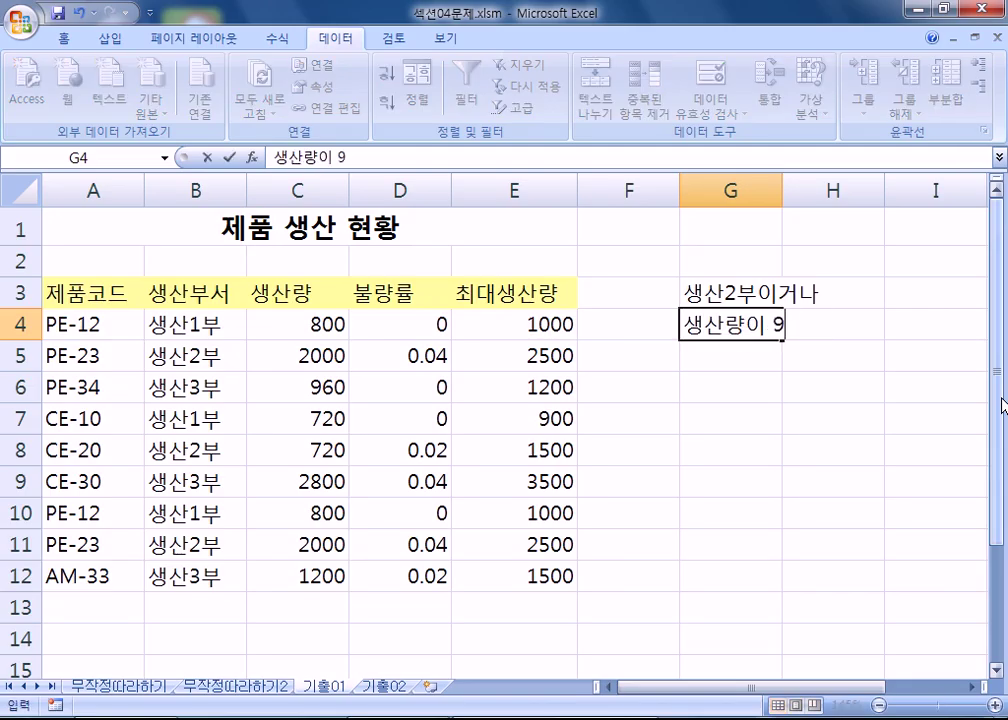
text(00이상, 1500이마)
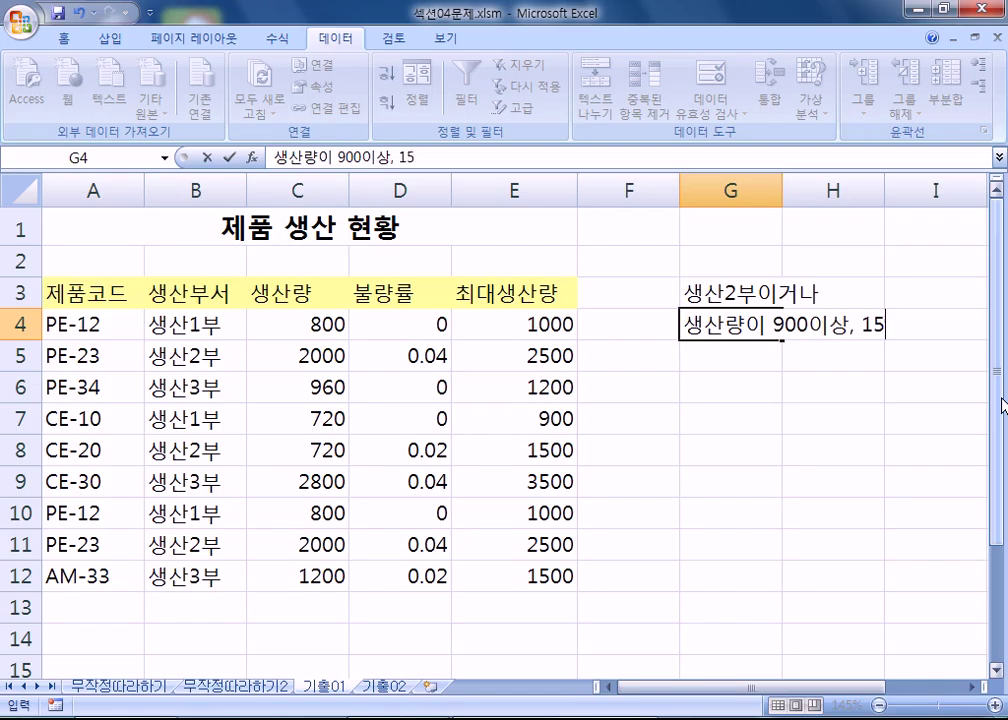
key(BackSpace)
text(하)
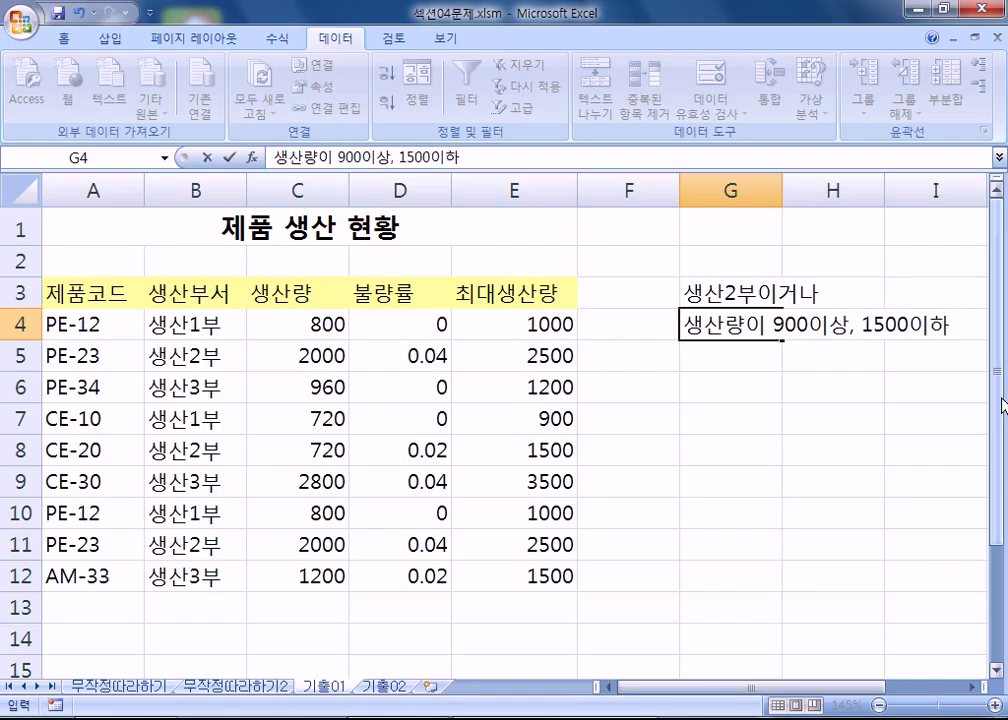
key(Return)
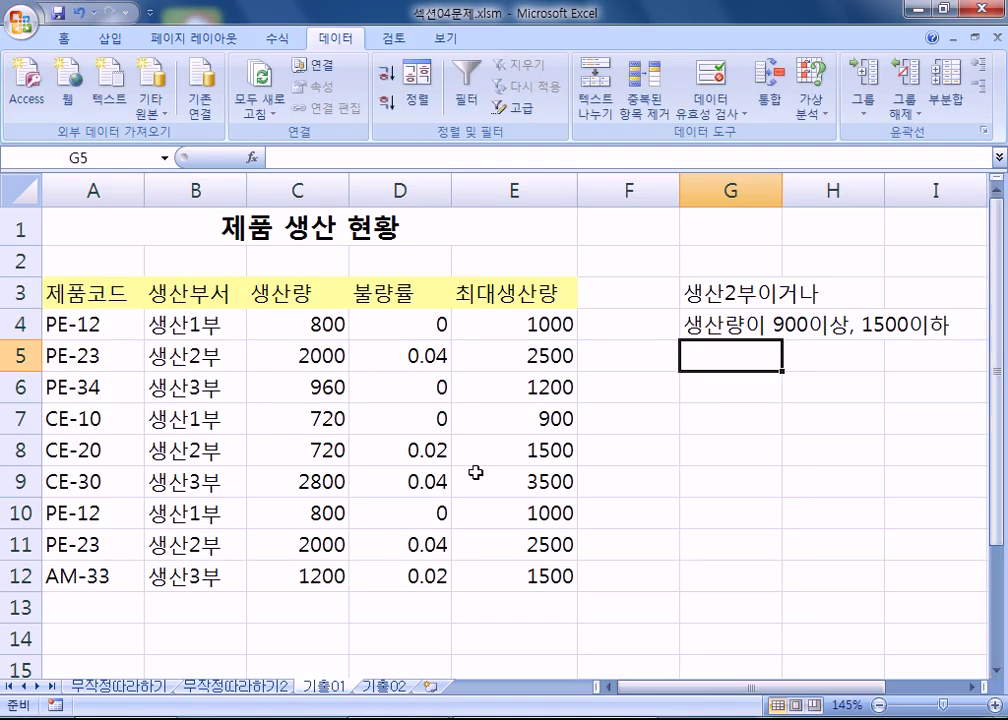
Enter the list of output fields "제품코드, 생산부서, 생산량, 불량률" in cell G5.
text(제품)
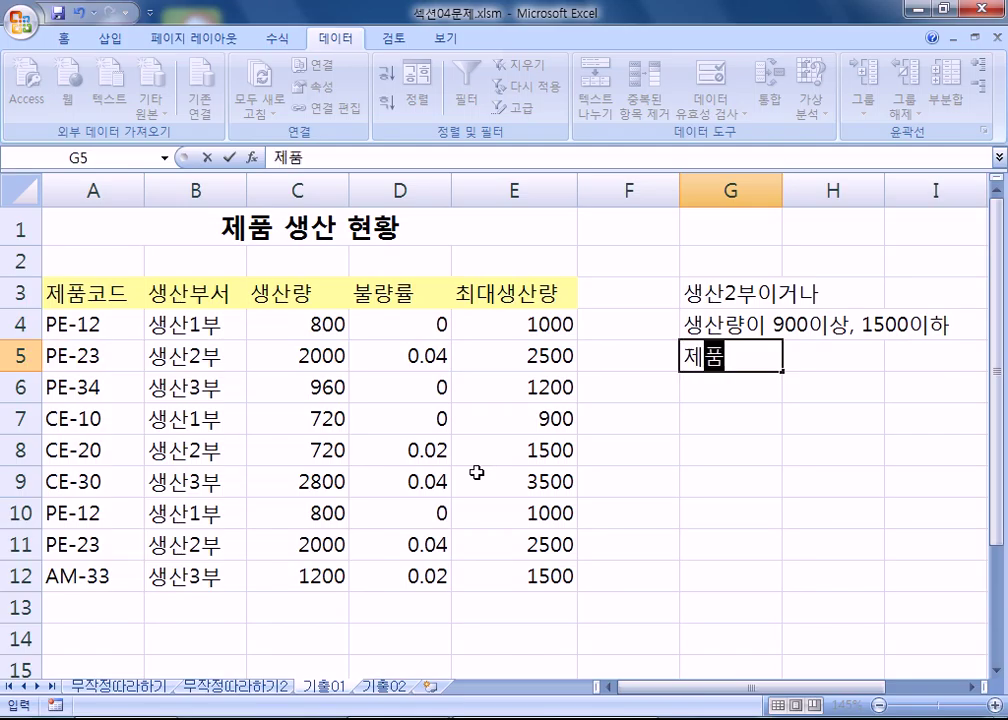
text(코두,)
key(BackSpace)
text(드,)
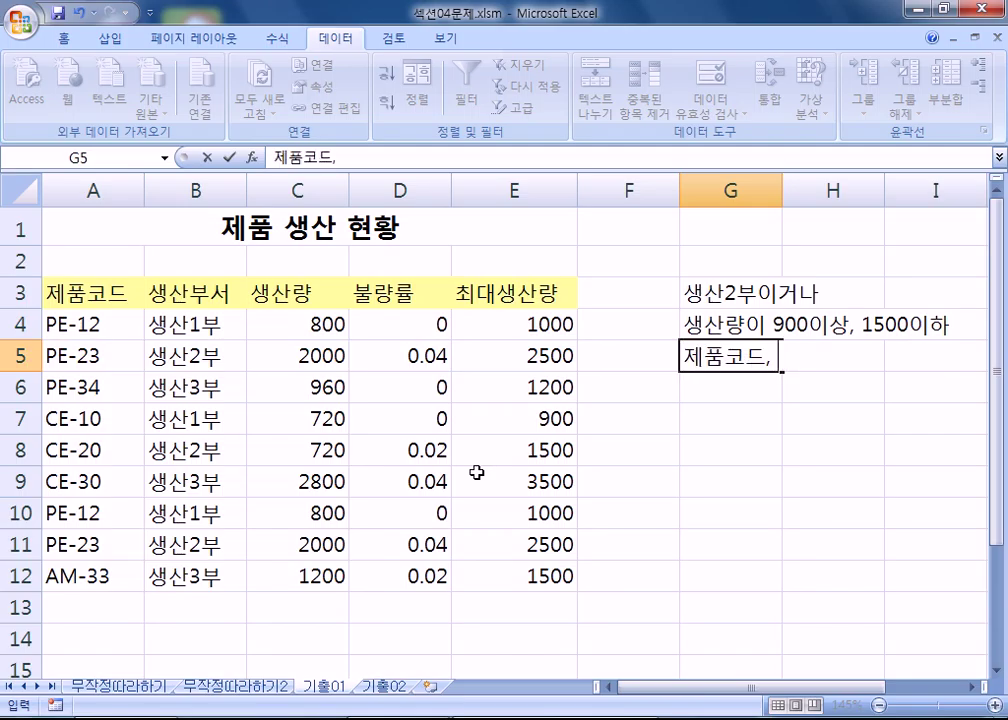
text( 생산부서,)
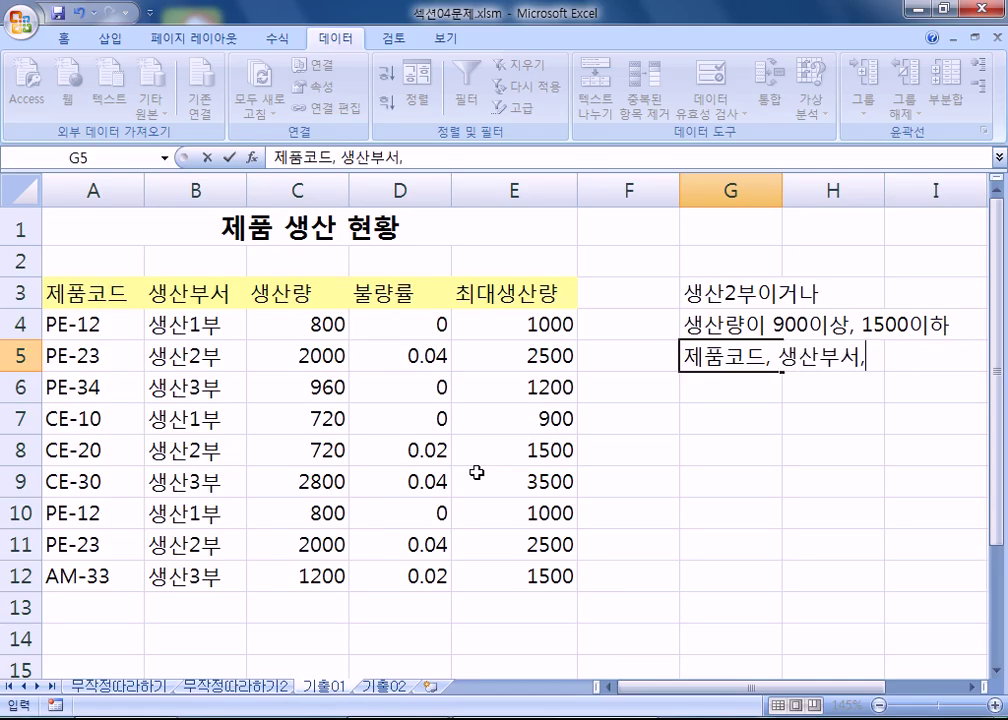
text( 생산량, 불량률)
key(Return)
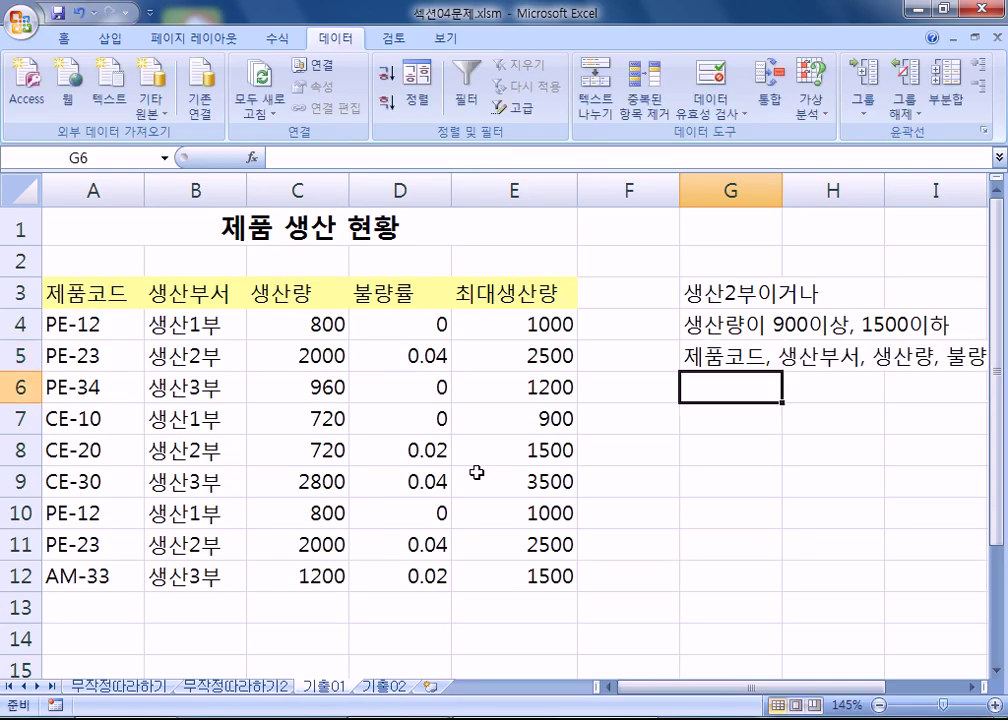
Narrow column F so the notes beside the table fit in view, and check the output field list in G5.
drag(679, 181, 631, 183)
click(716, 353)
drag(716, 353, 905, 357)
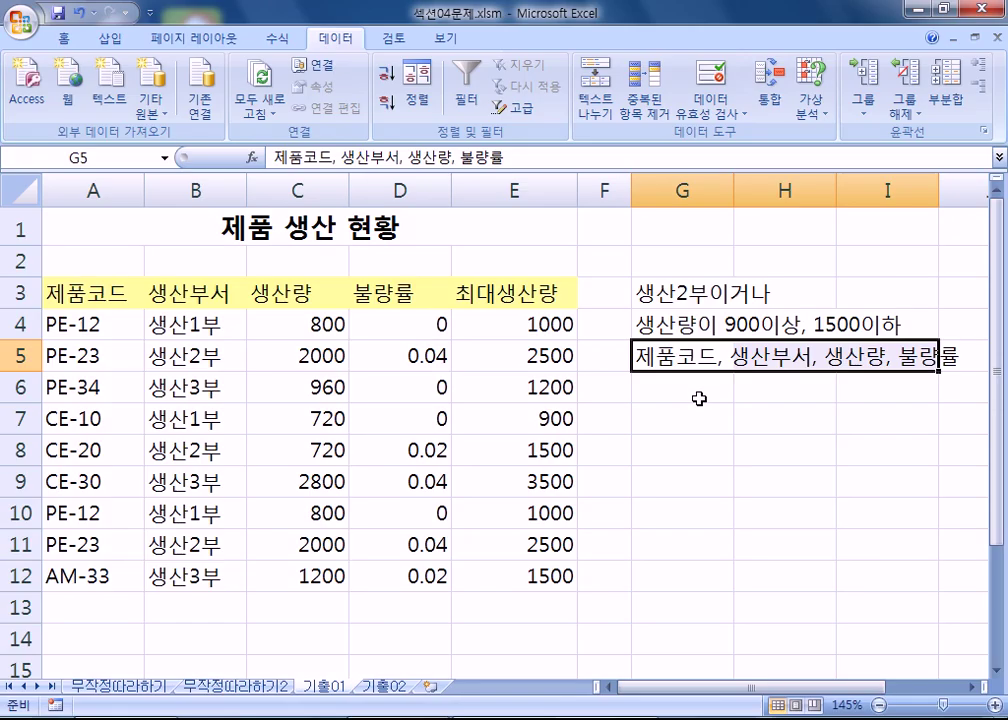
click(441, 389)
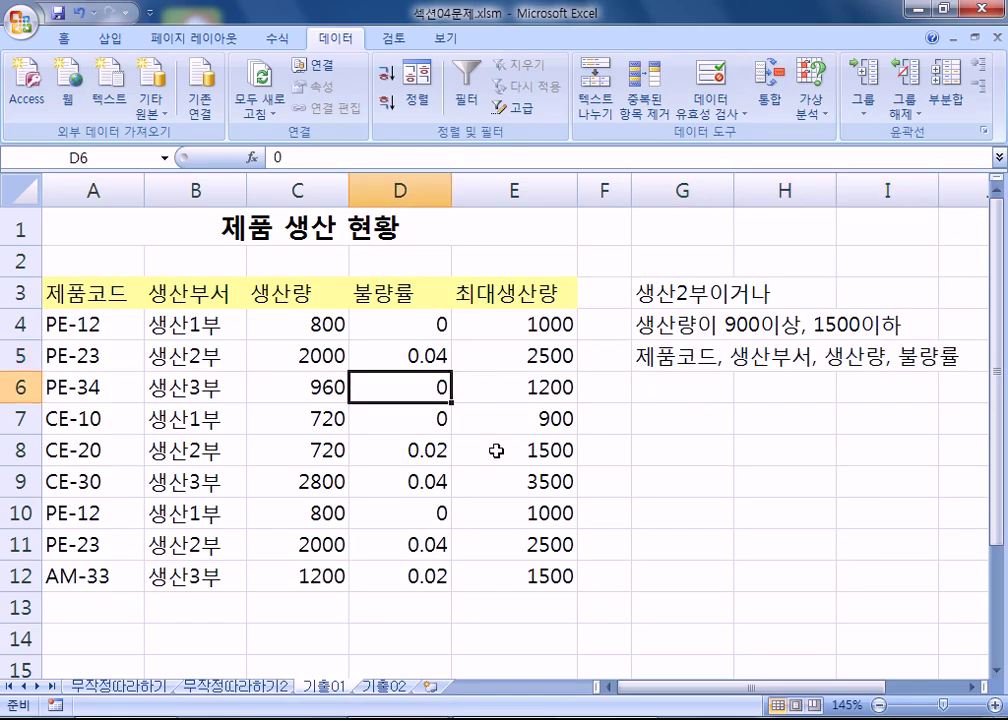
Select the empty range A14:E17 below the product table and compare it with the condition notes in G3:G5.
scroll(330, 445, down, 1)
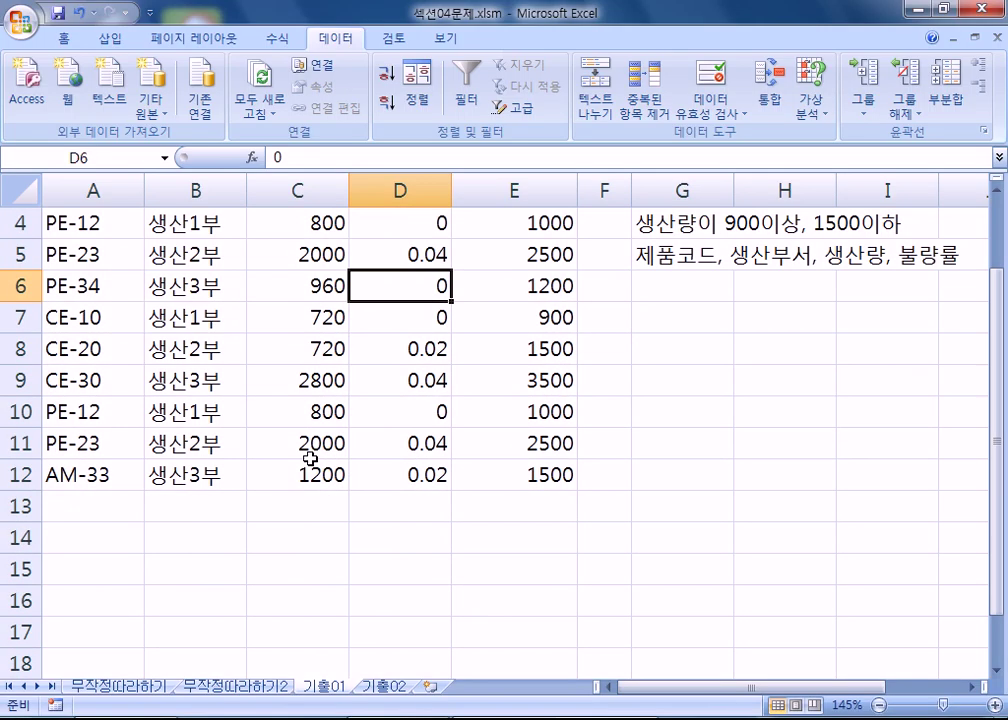
click(62, 542)
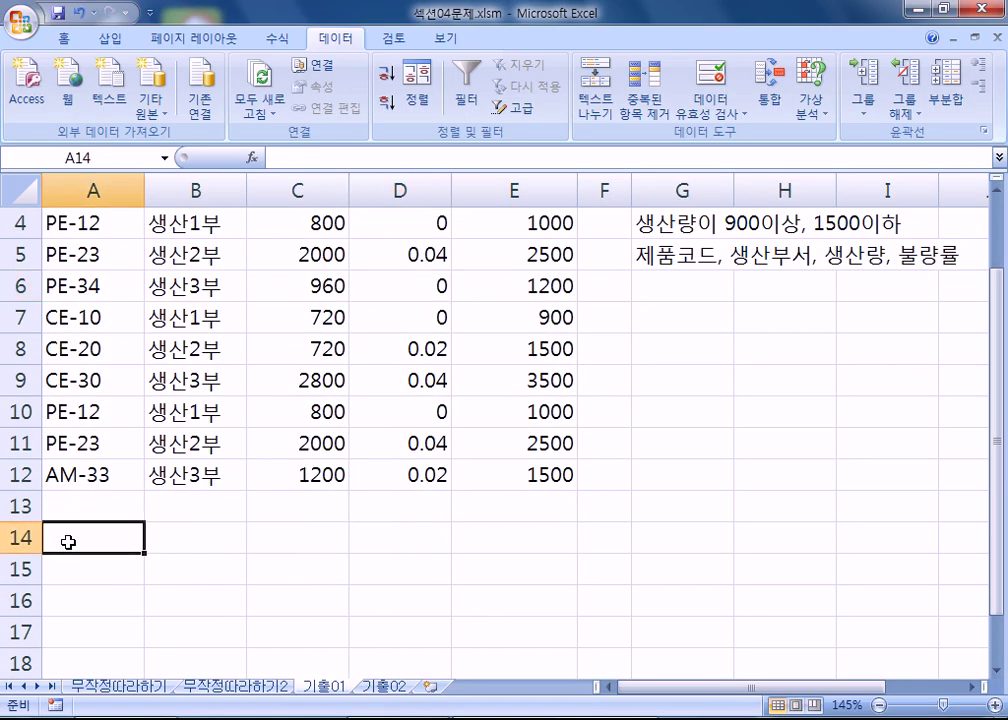
drag(68, 542, 461, 633)
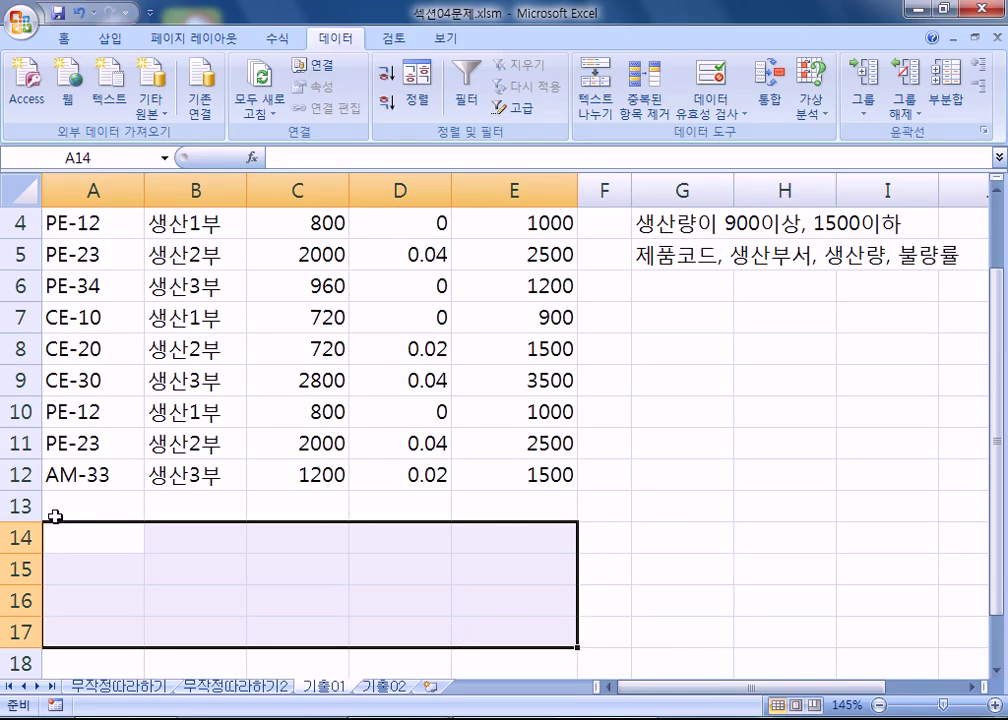
scroll(183, 512, up, 1)
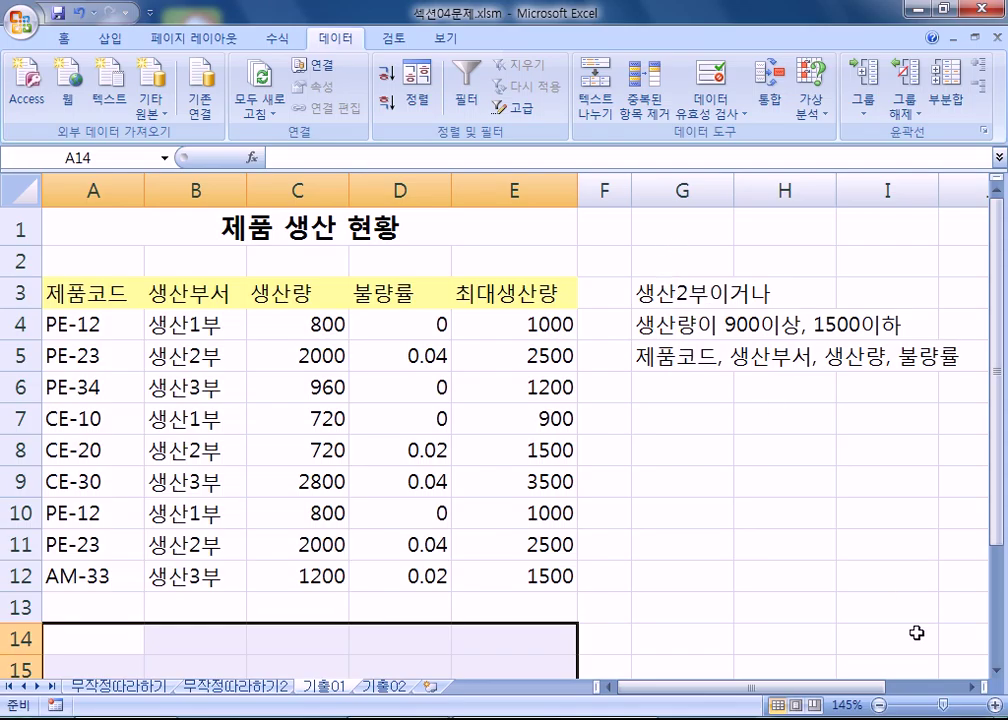
click(994, 670)
click(994, 670)
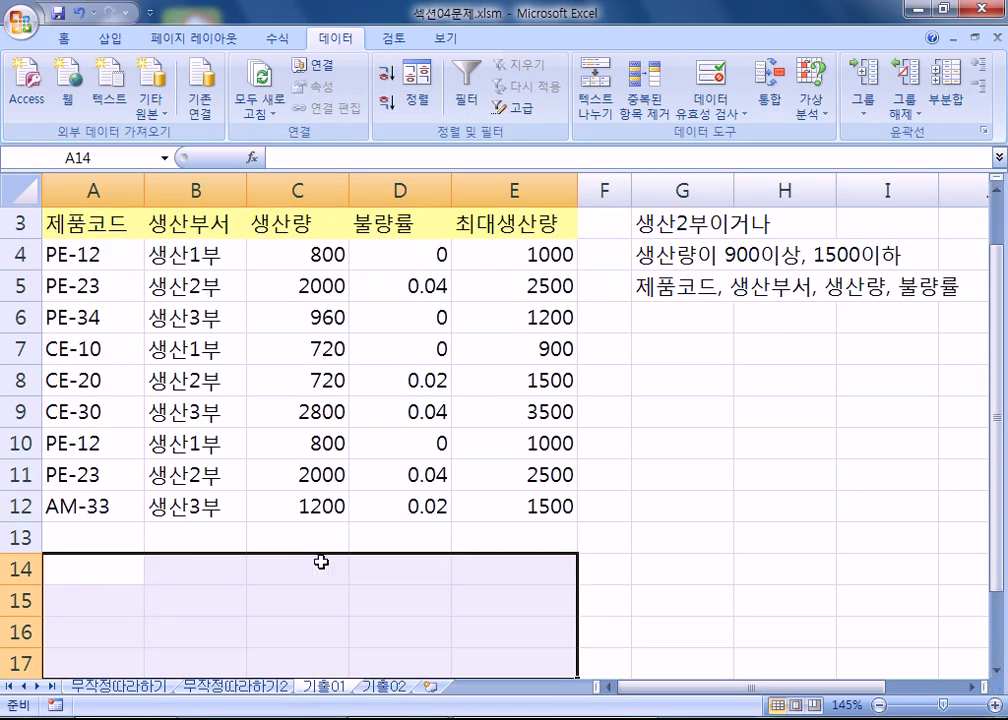
Enter the criteria heading 생산부서 in A14 and the condition 생산2부 in A15, below the product table.
click(92, 562)
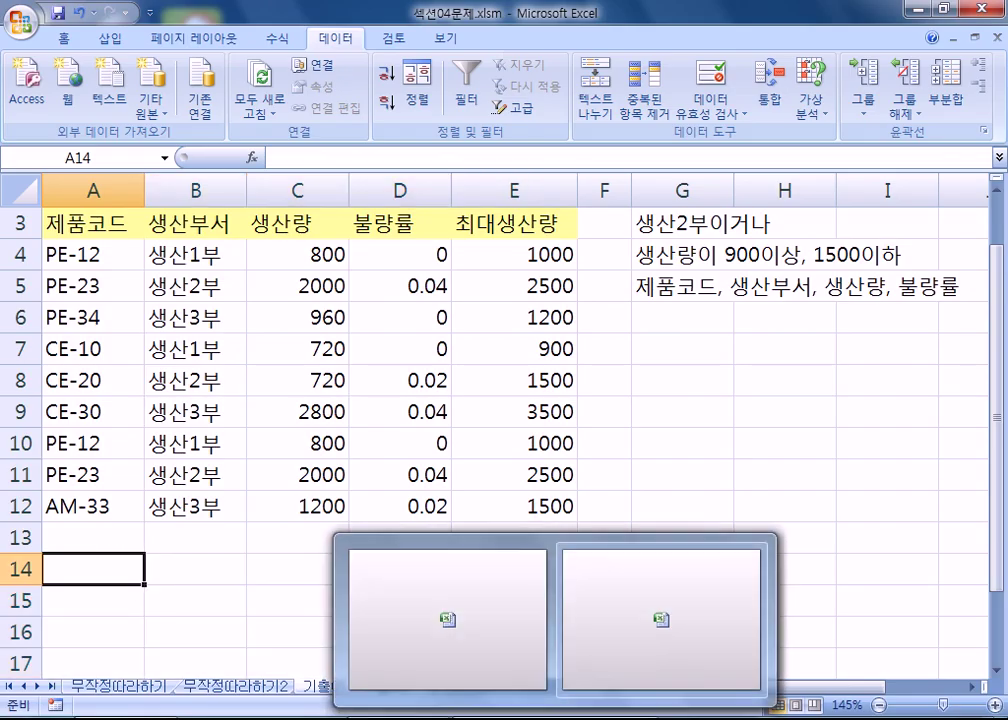
text(ㅅ생산부서)
key(Return)
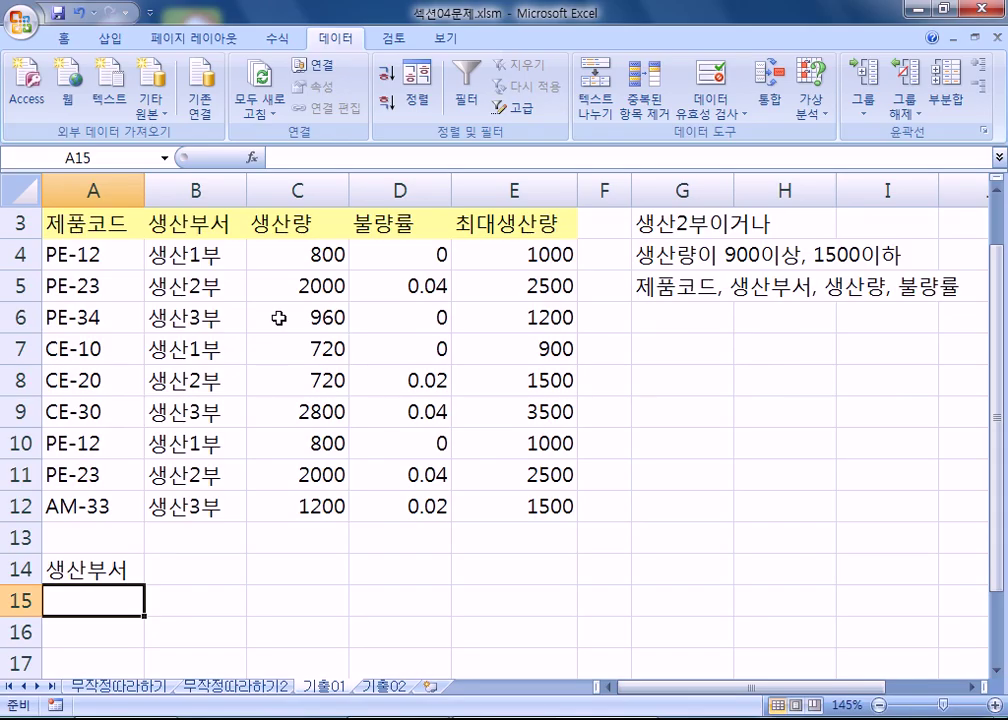
text(생산1)
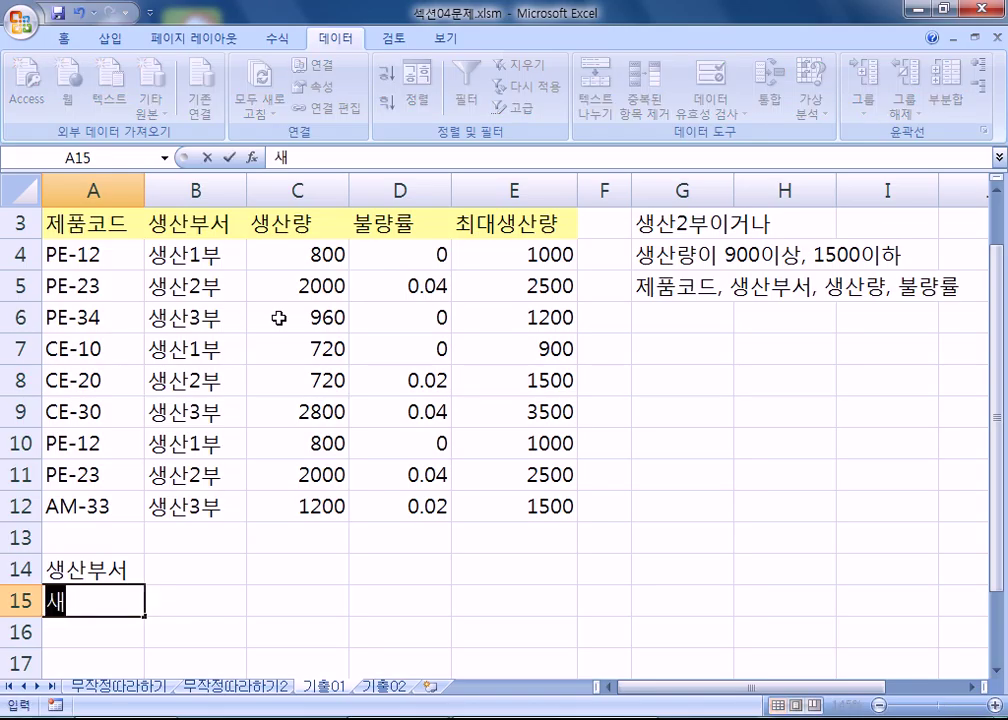
key(BackSpace)
text(2부)
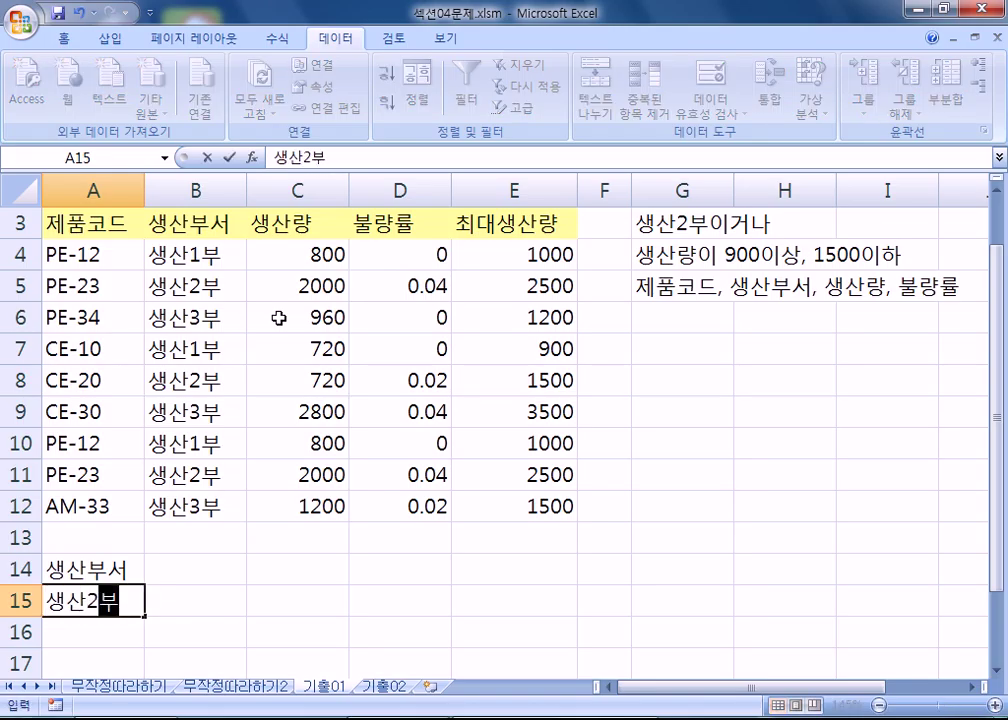
key(Return)
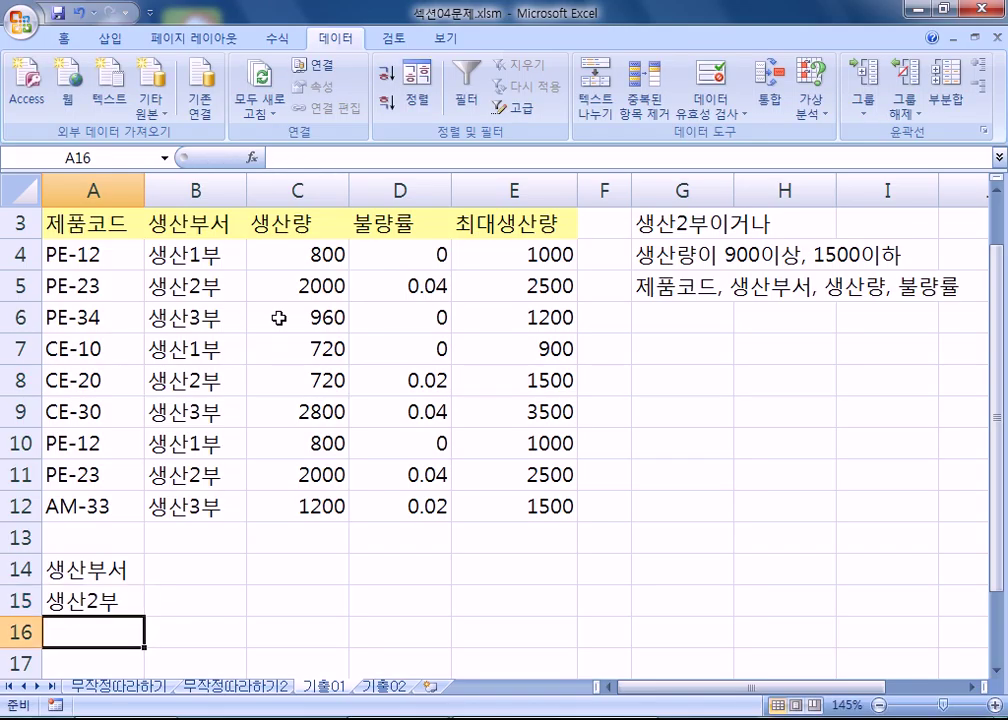
Compare the criteria heading and condition in A14:A15 with the table's 생산부서 heading in B3.
scroll(278, 318, down, 1)
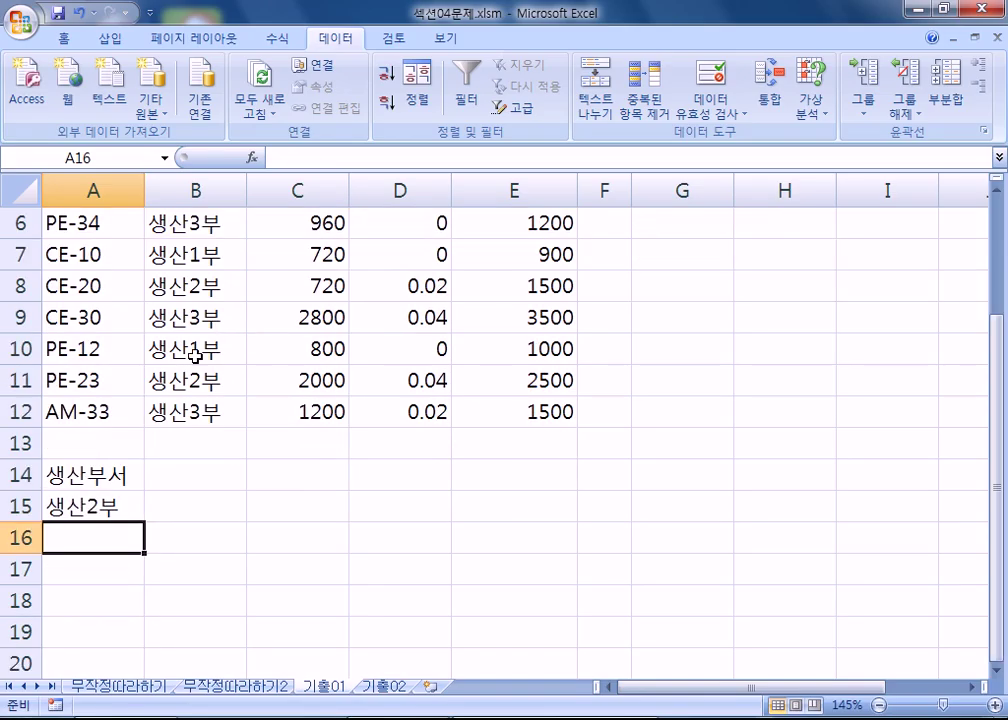
click(90, 475)
drag(90, 475, 88, 506)
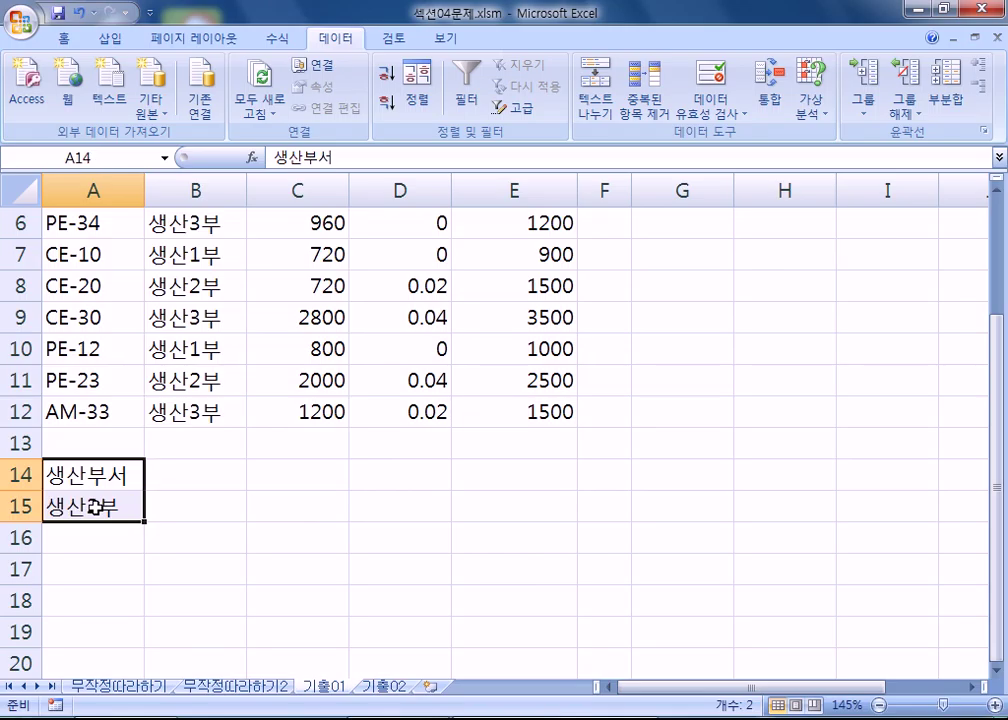
click(86, 477)
scroll(88, 484, up, 1)
scroll(88, 484, up, 1)
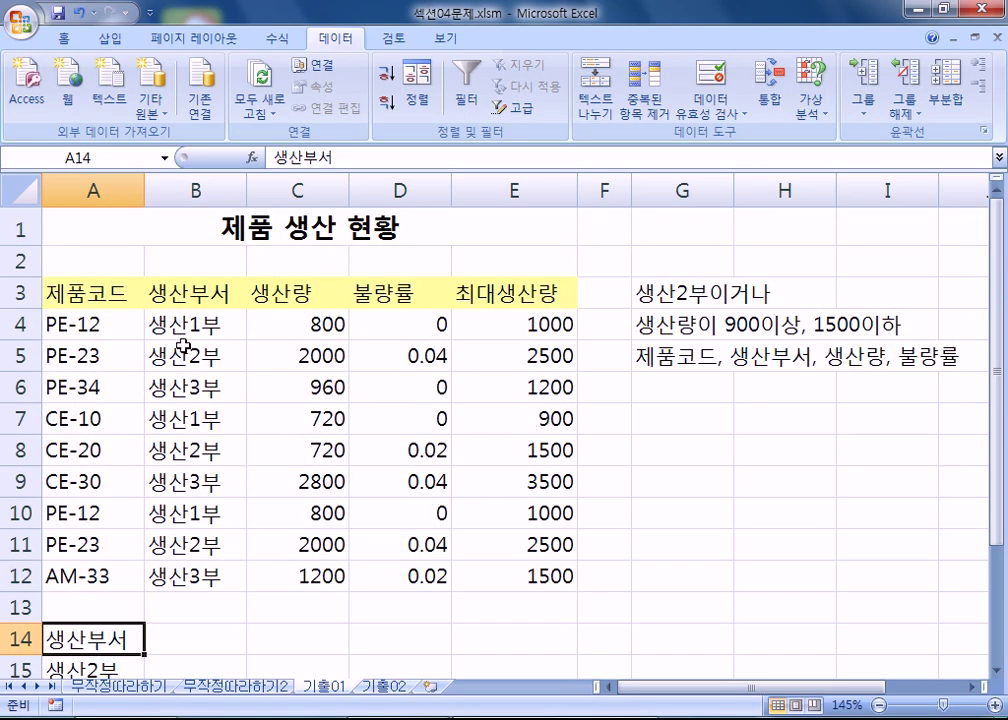
click(197, 284)
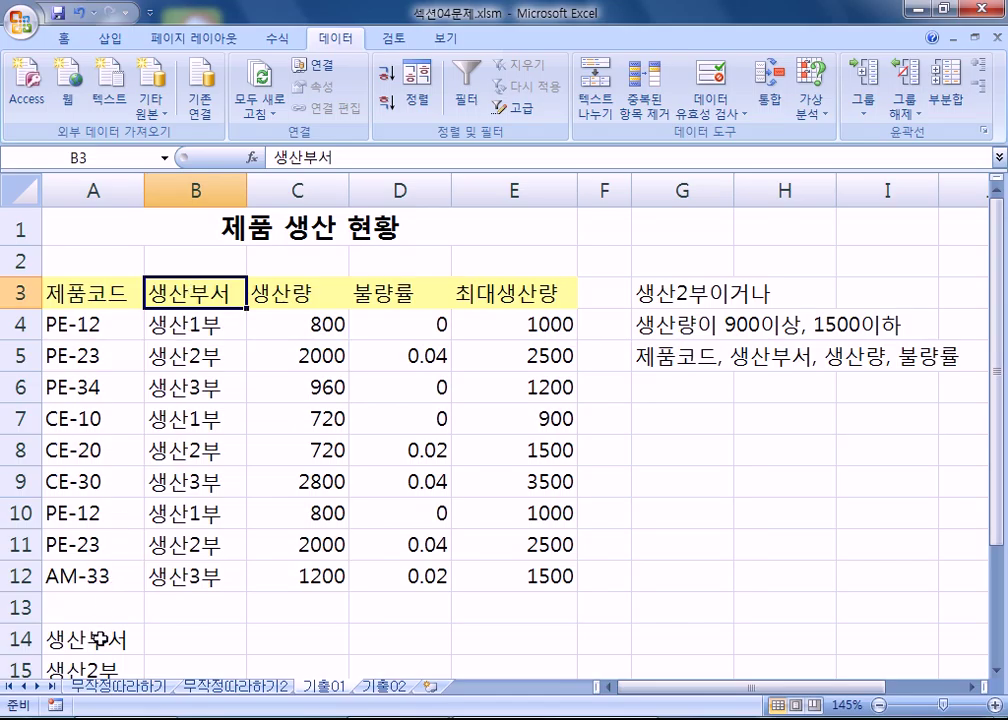
scroll(270, 479, down, 3)
scroll(279, 448, up, 3)
scroll(305, 300, down, 2)
Enter the criteria heading 생산량 in B14 and the condition >=900 in B15.
click(196, 453)
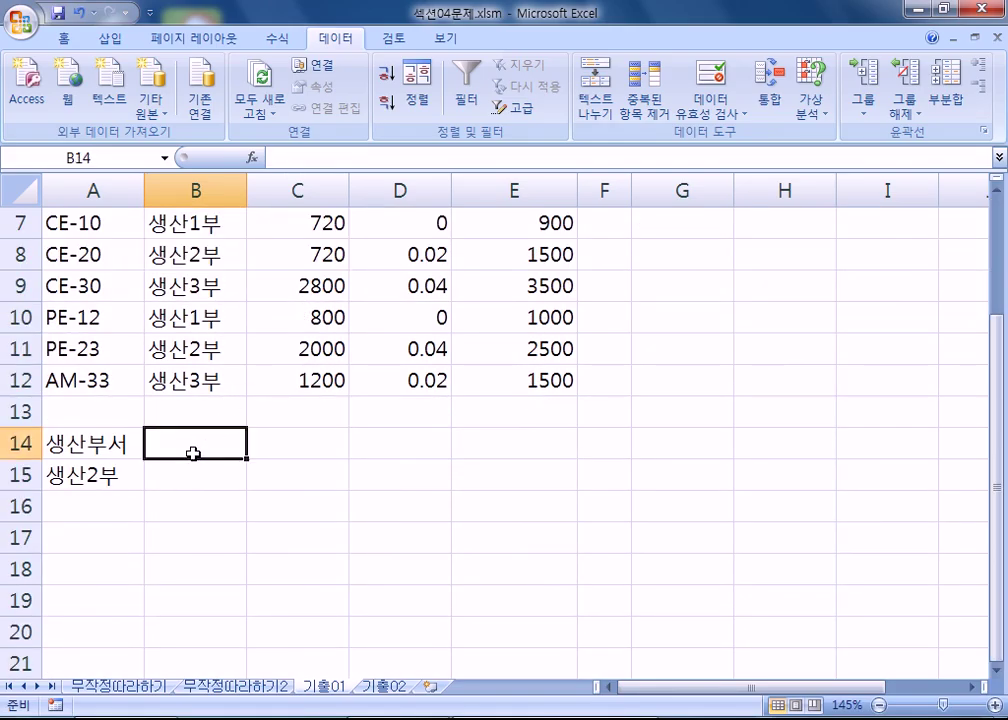
text(생산량)
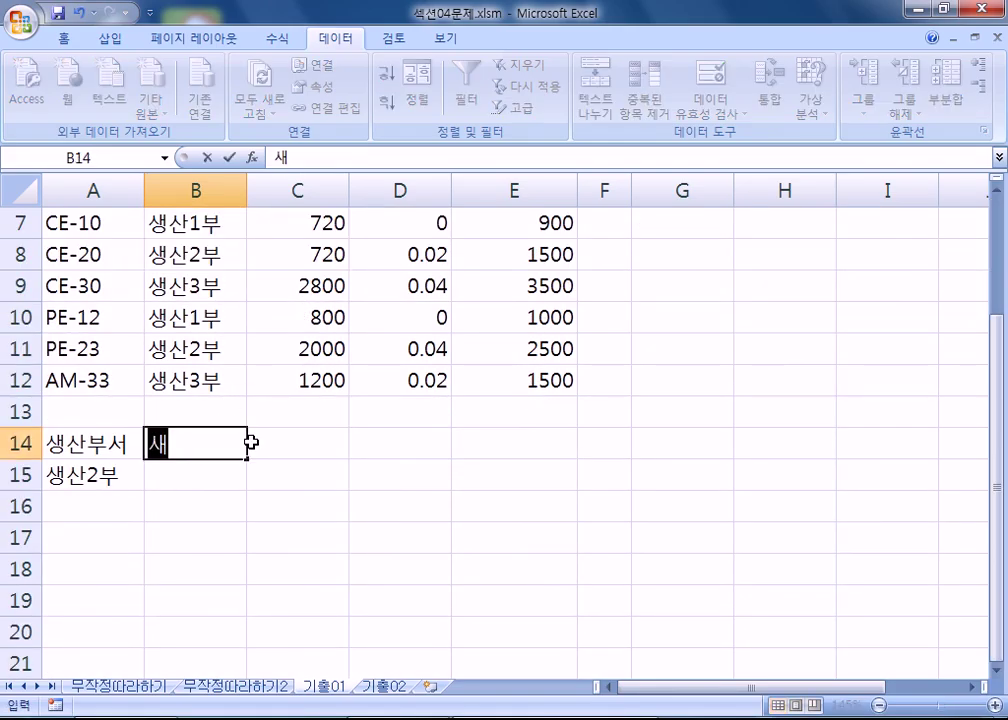
key(Return)
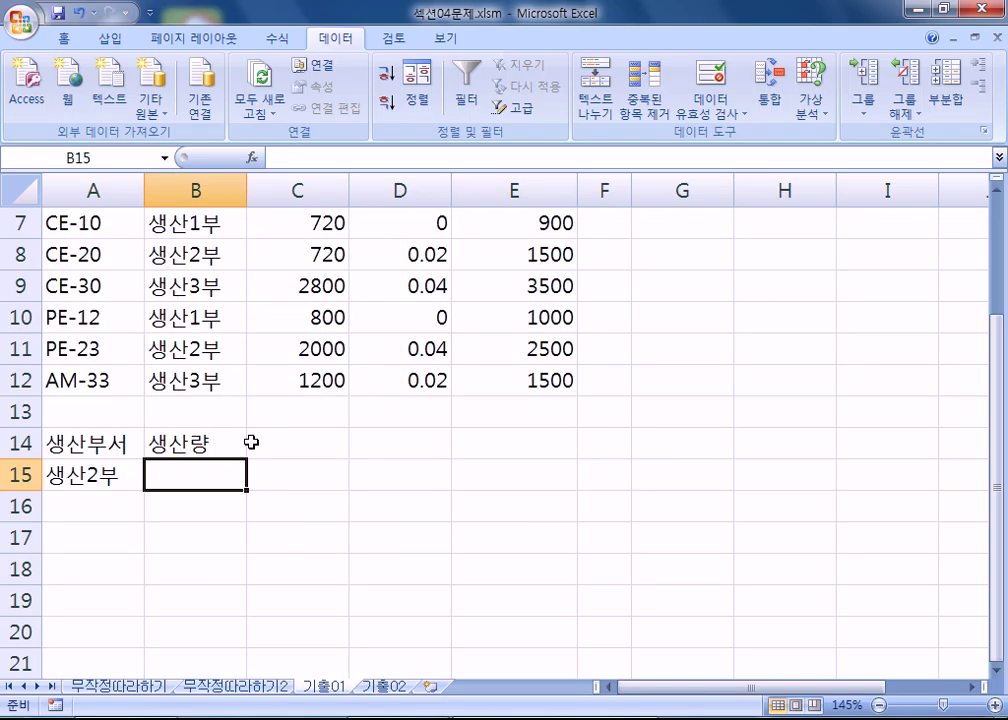
text(>=900)
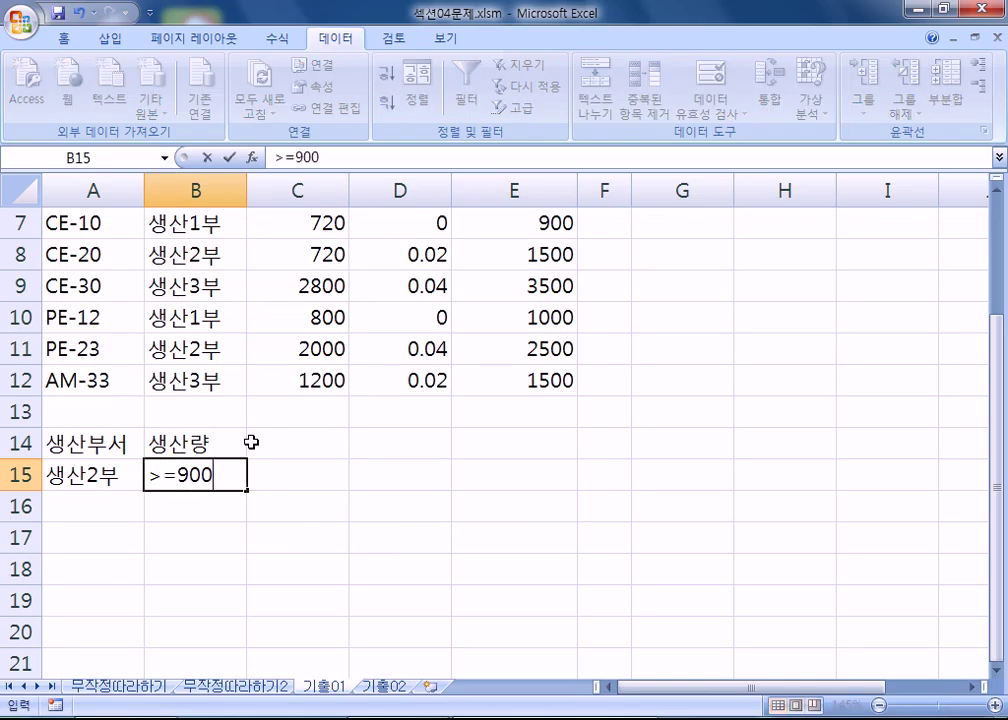
key(Return)
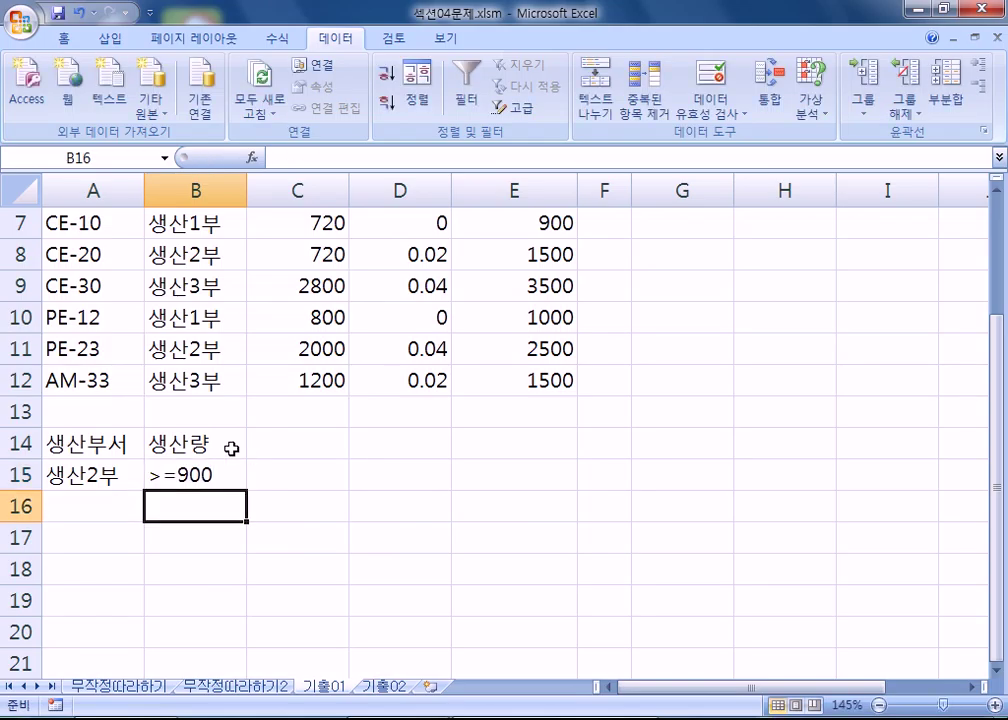
Move the >=900 condition from B15 down to B16 so it forms an OR condition with 생산2부, matching the notes in G3:G4.
drag(82, 472, 238, 462)
scroll(259, 454, up, 2)
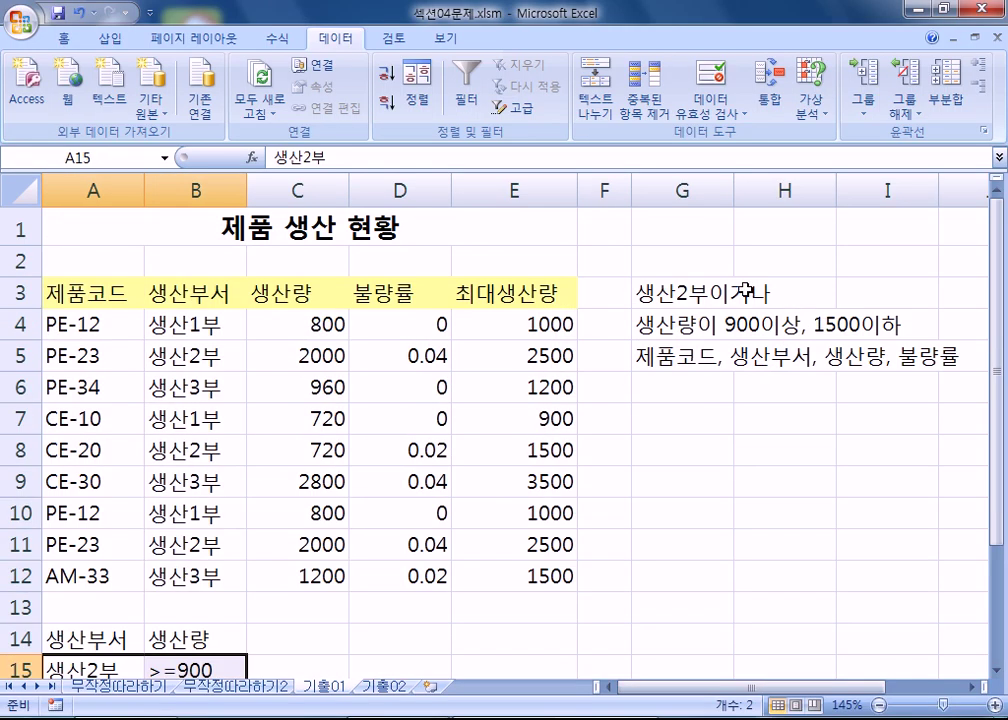
scroll(300, 420, down, 1)
click(170, 568)
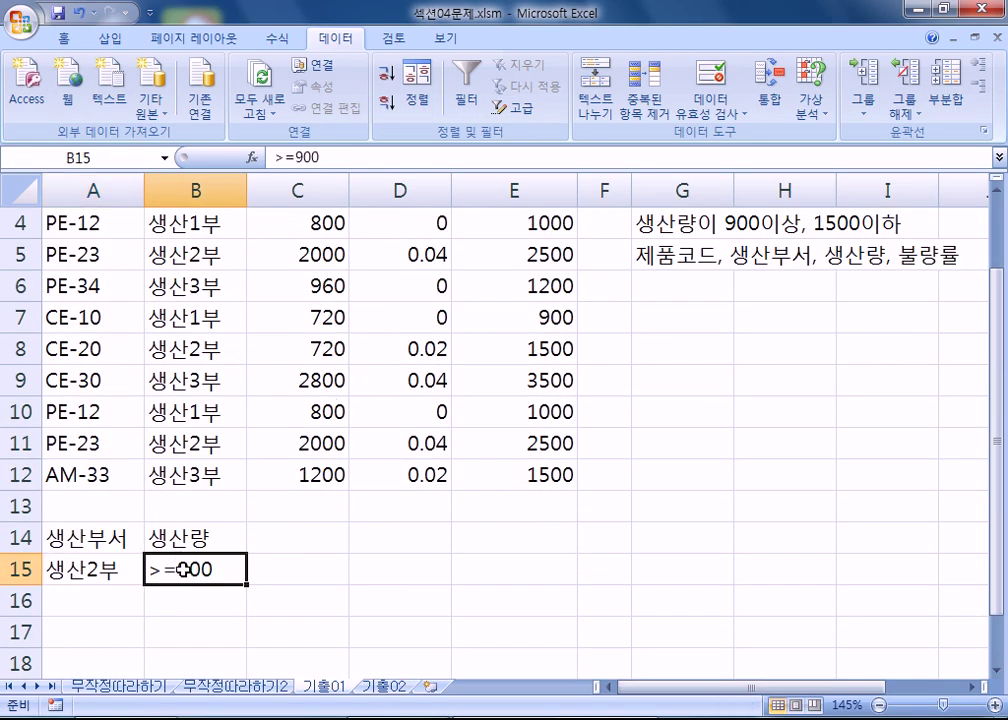
drag(185, 585, 255, 600)
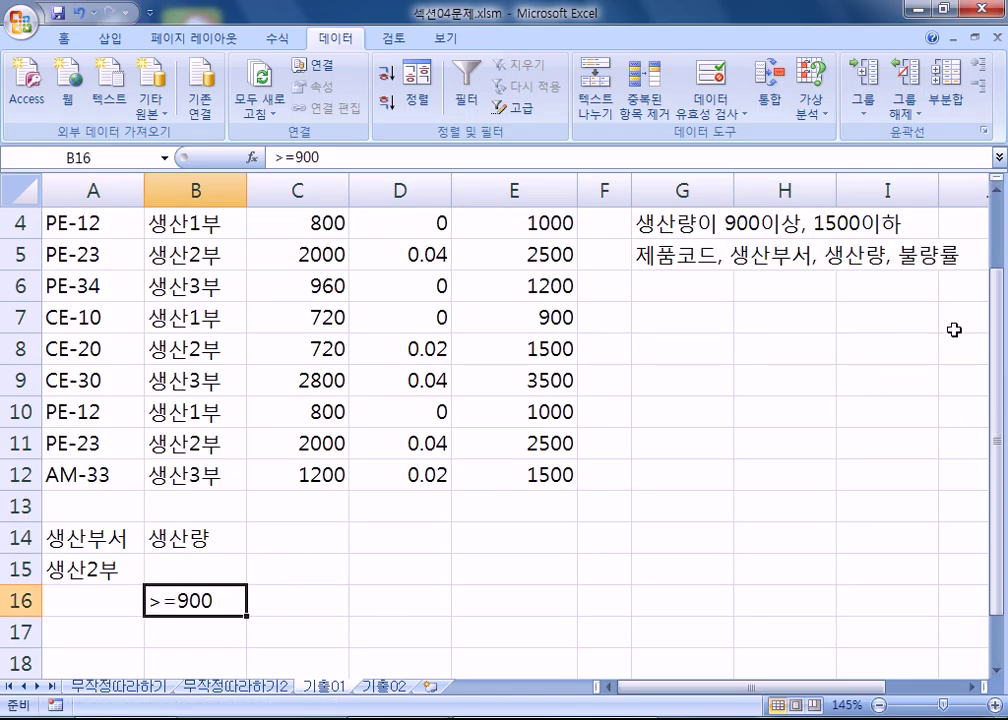
drag(999, 312, 1000, 300)
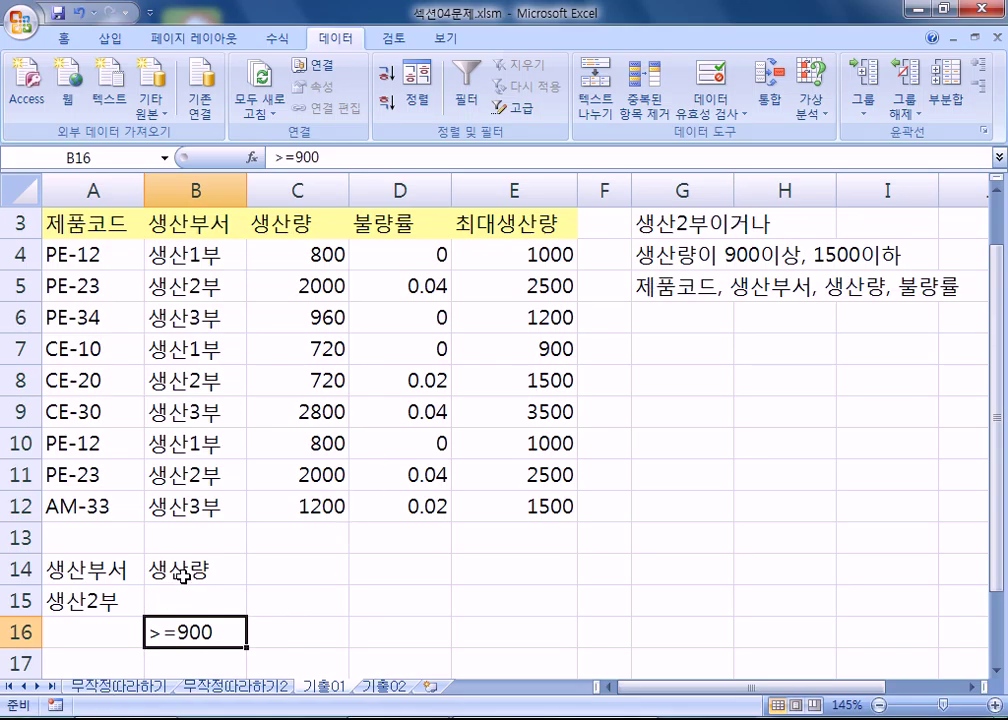
Enter a second 생산량 heading in C14 with the condition <=1500 in C16, and review the criteria range A14:C16.
scroll(187, 576, down, 2)
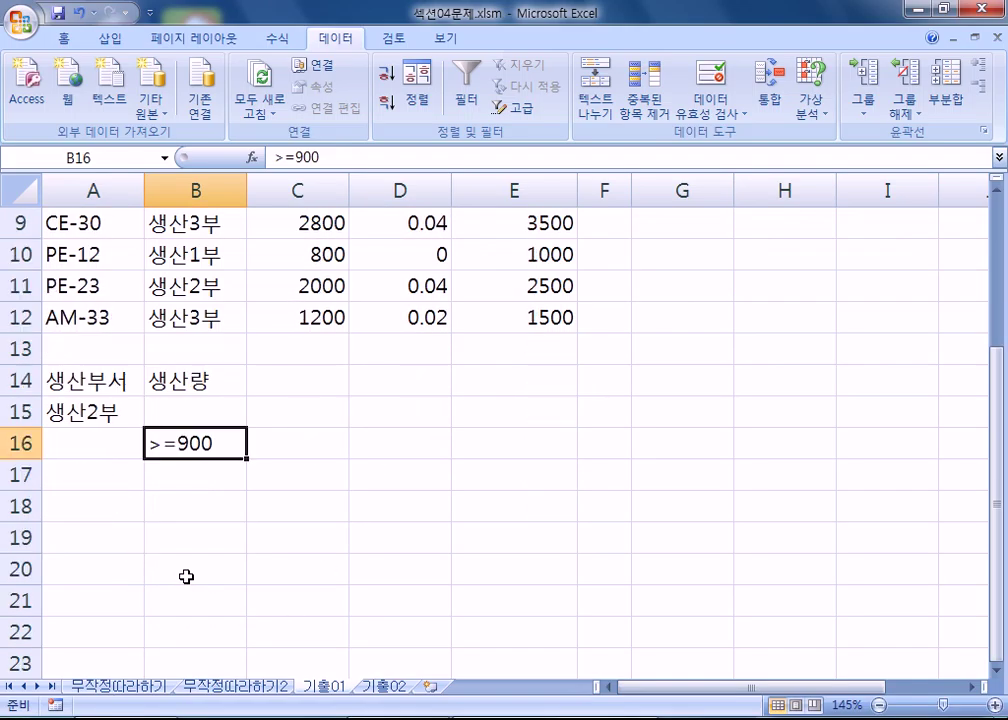
click(306, 376)
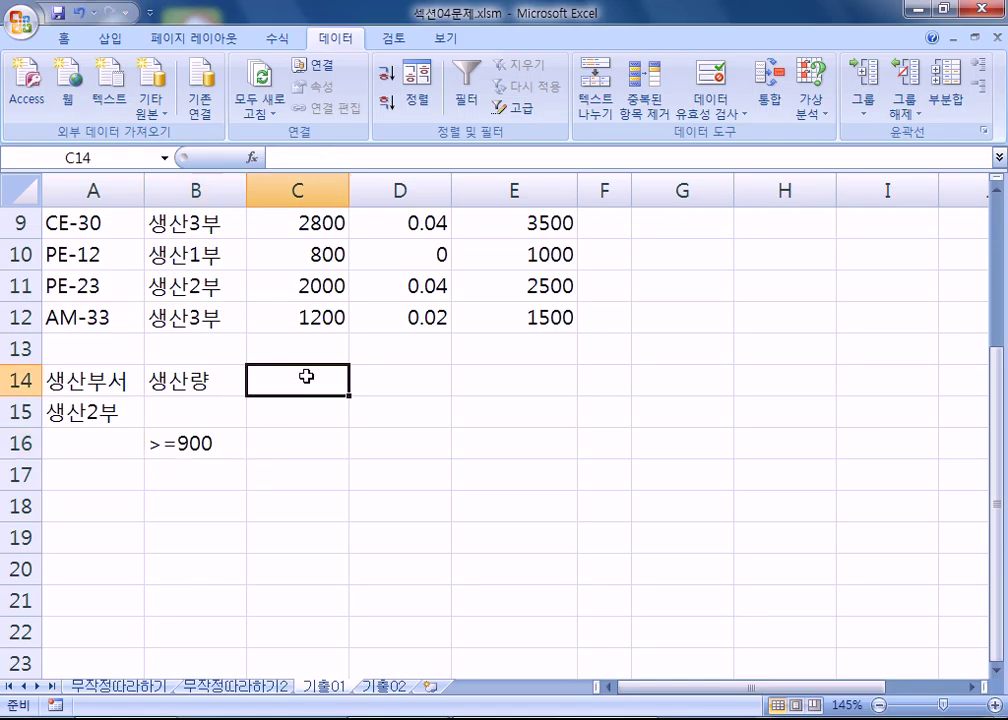
text(생산량)
key(Return)
key(Return)
text(<=1500)
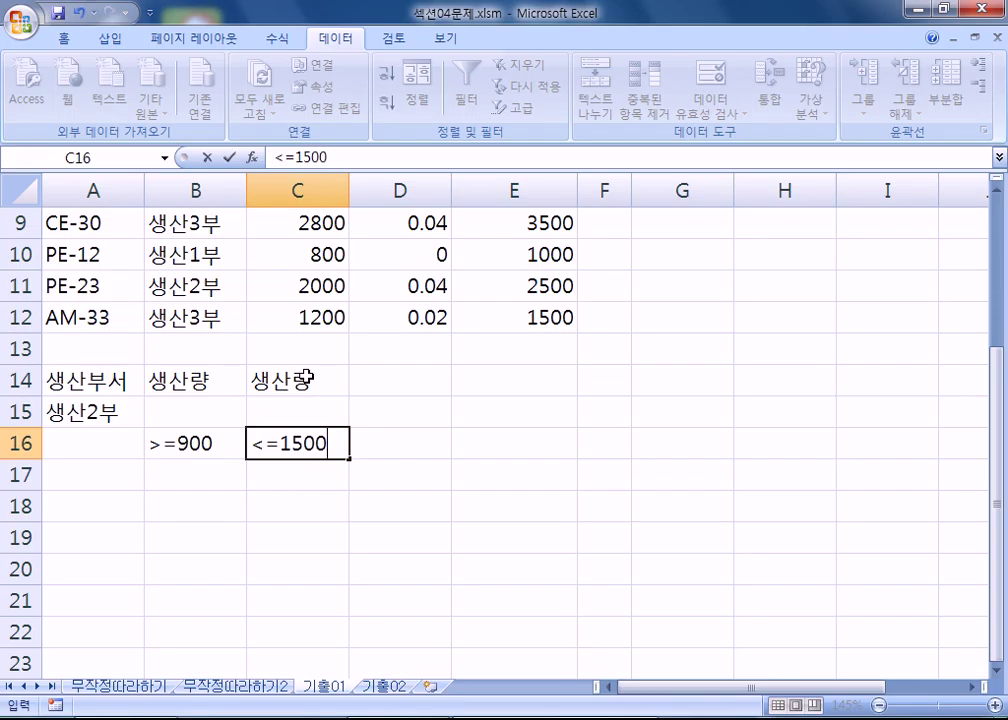
key(Return)
drag(61, 383, 304, 437)
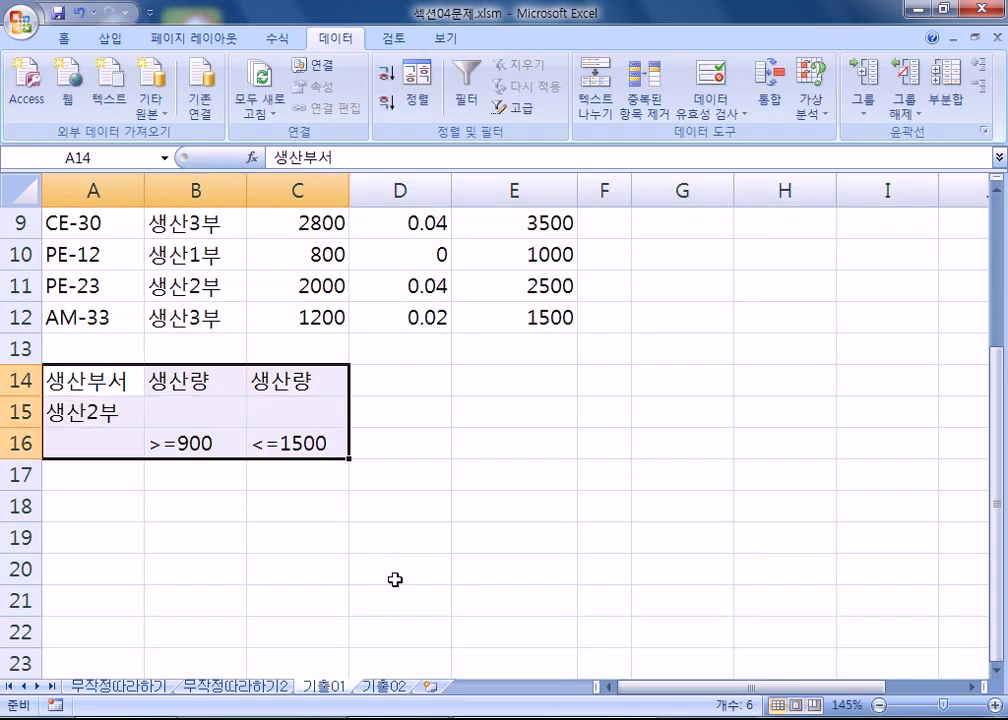
click(471, 437)
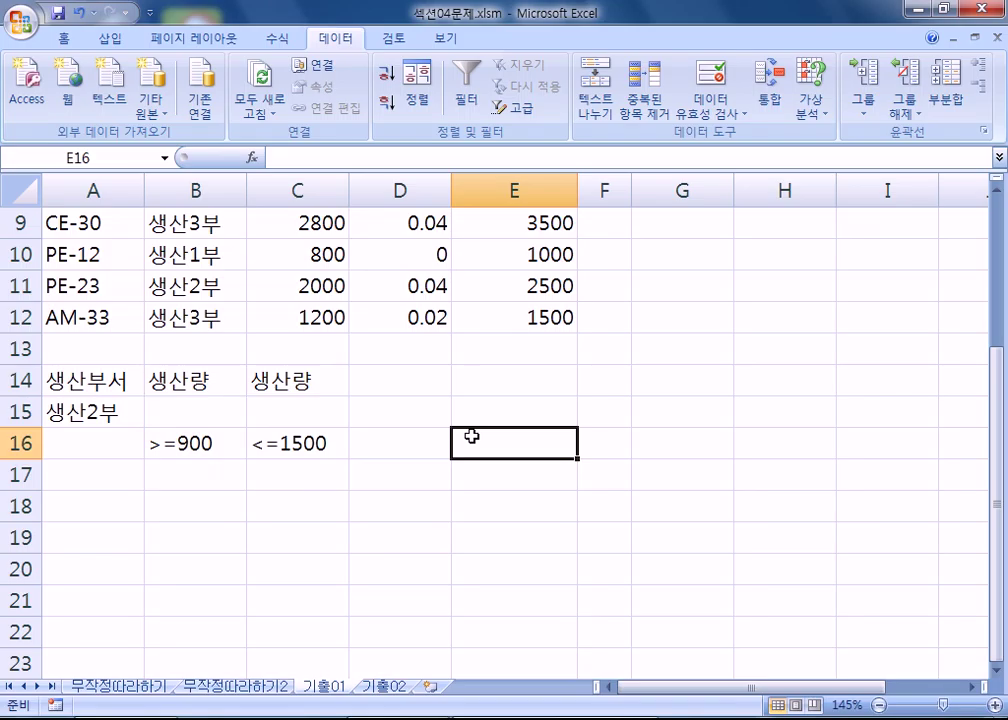
scroll(469, 437, up, 2)
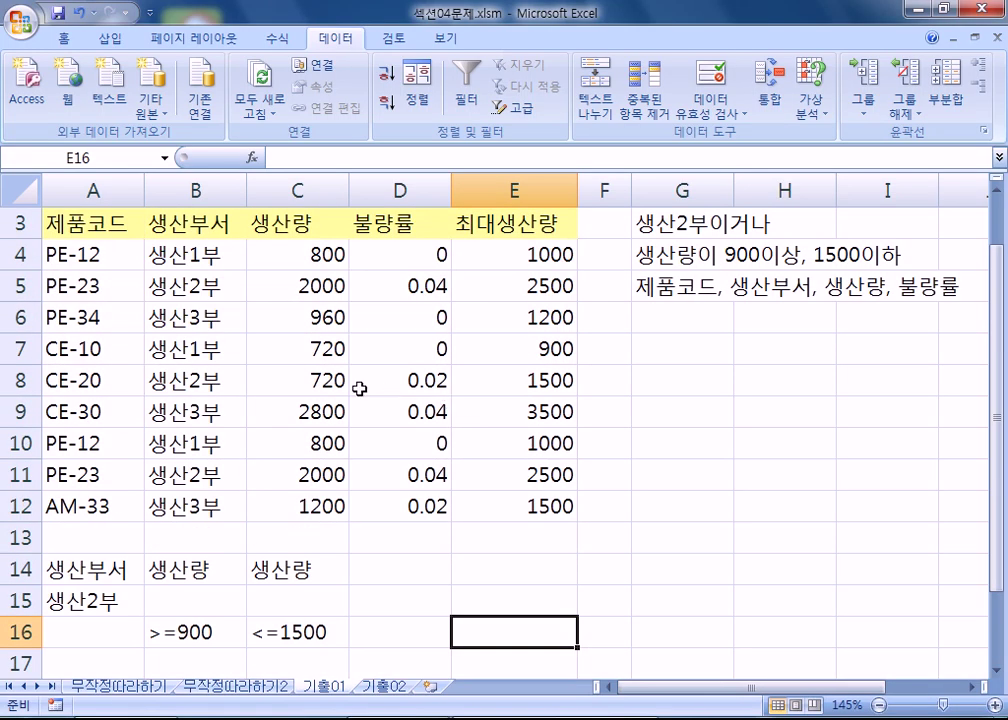
click(195, 292)
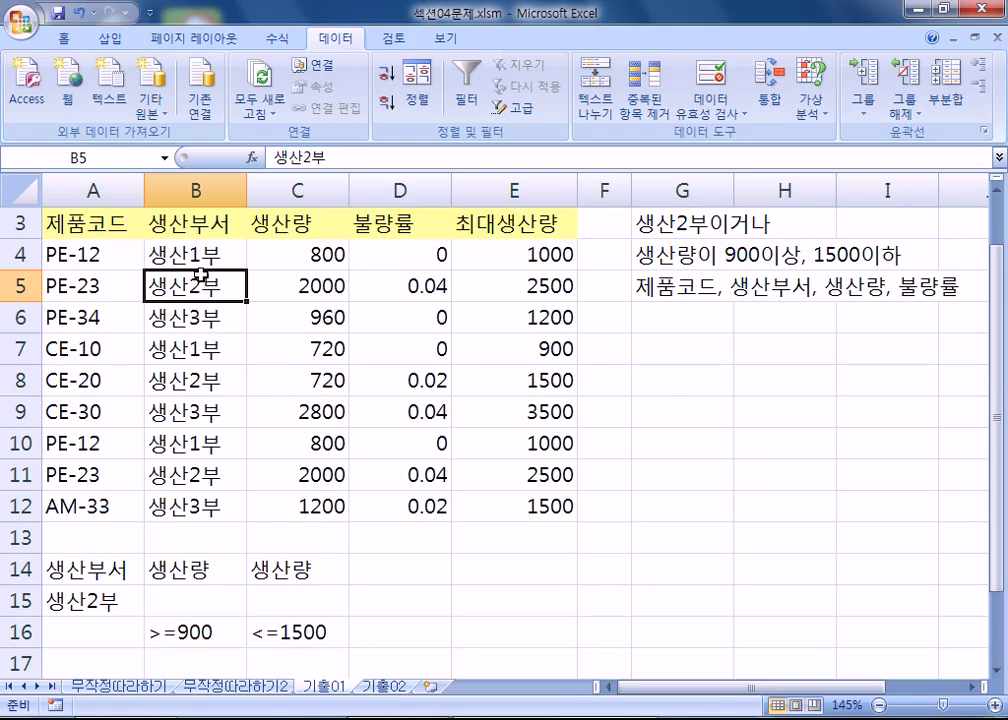
scroll(200, 285, down, 2)
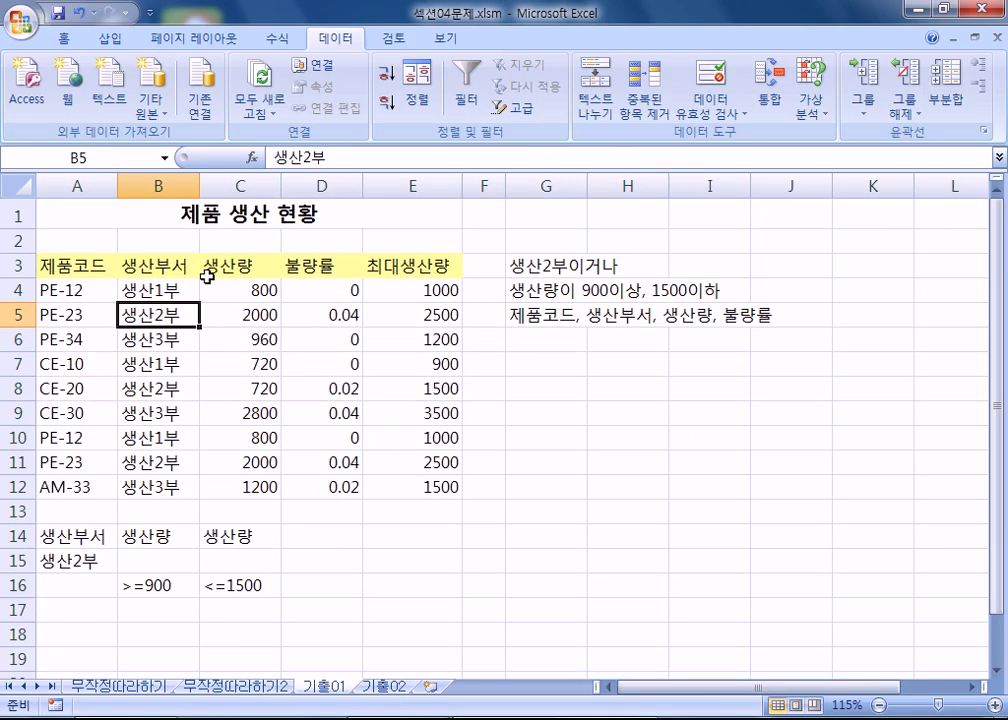
click(516, 107)
click(342, 211)
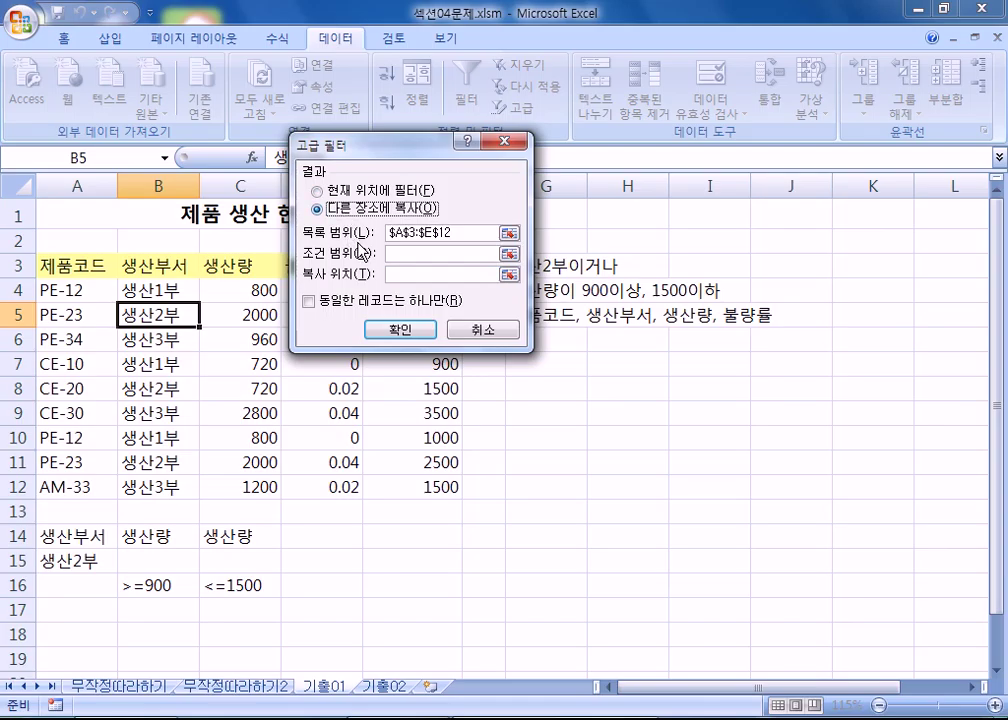
click(461, 254)
drag(90, 531, 274, 585)
click(422, 274)
scroll(130, 441, down, 2)
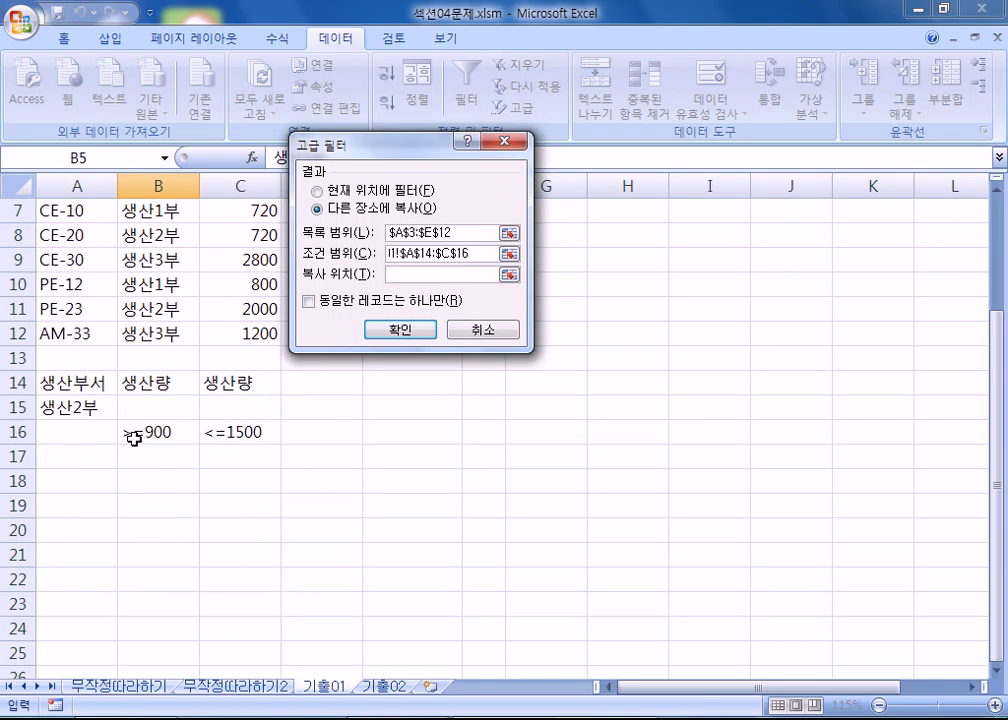
click(52, 485)
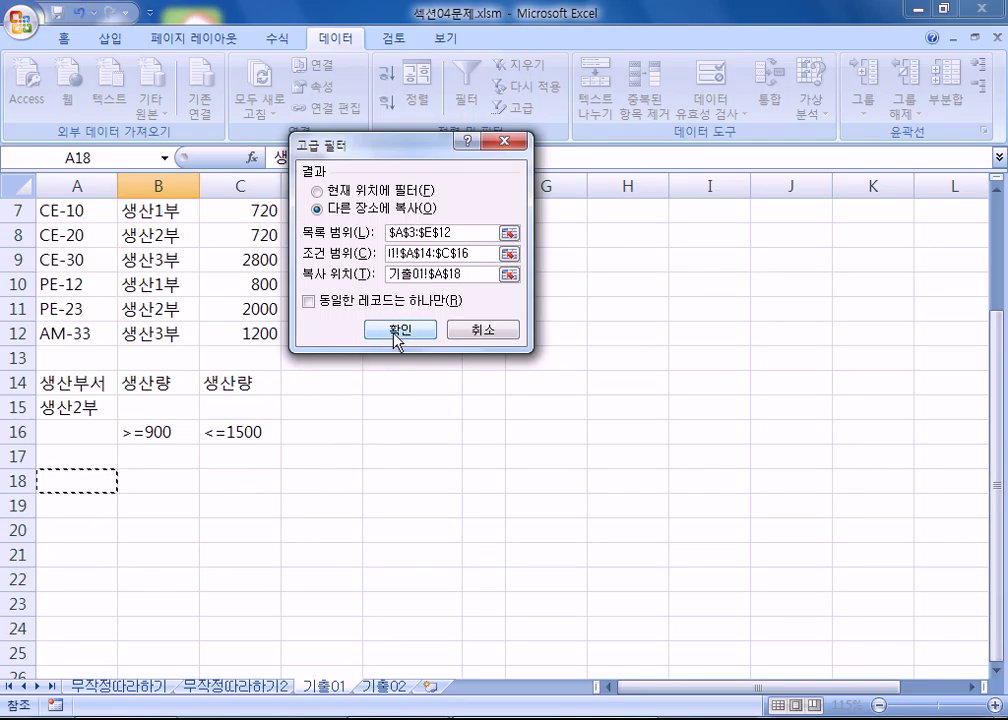
click(465, 333)
Check the table headings A3:E3 against the output field list in G5 and enter the first output heading, 제품코드, in A18.
scroll(140, 420, up, 2)
drag(68, 266, 400, 262)
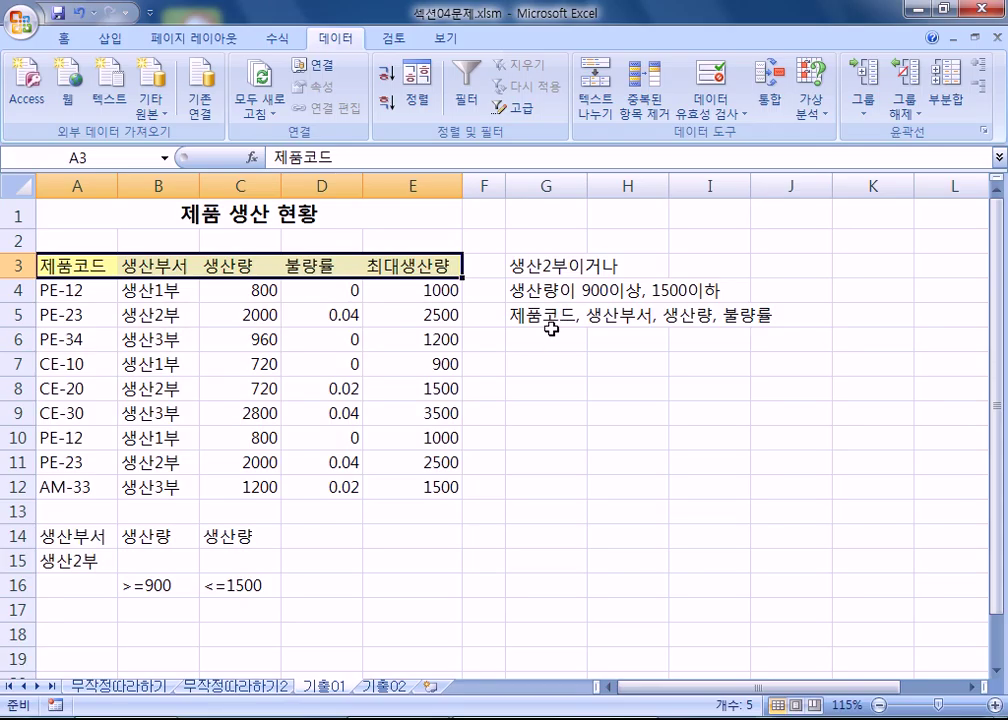
drag(54, 264, 328, 268)
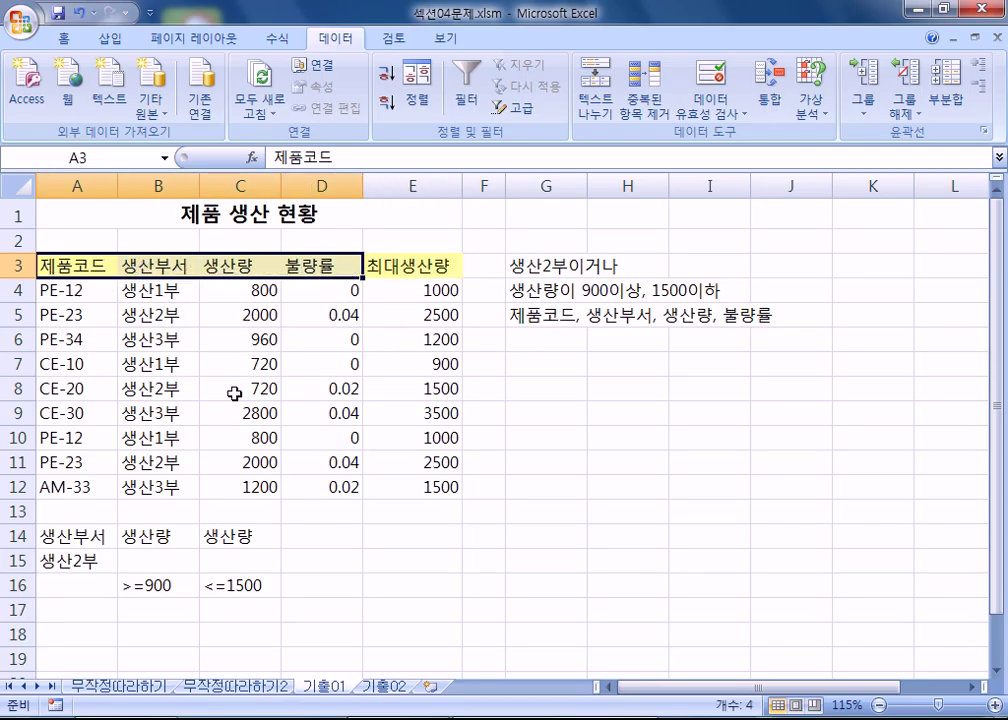
click(430, 270)
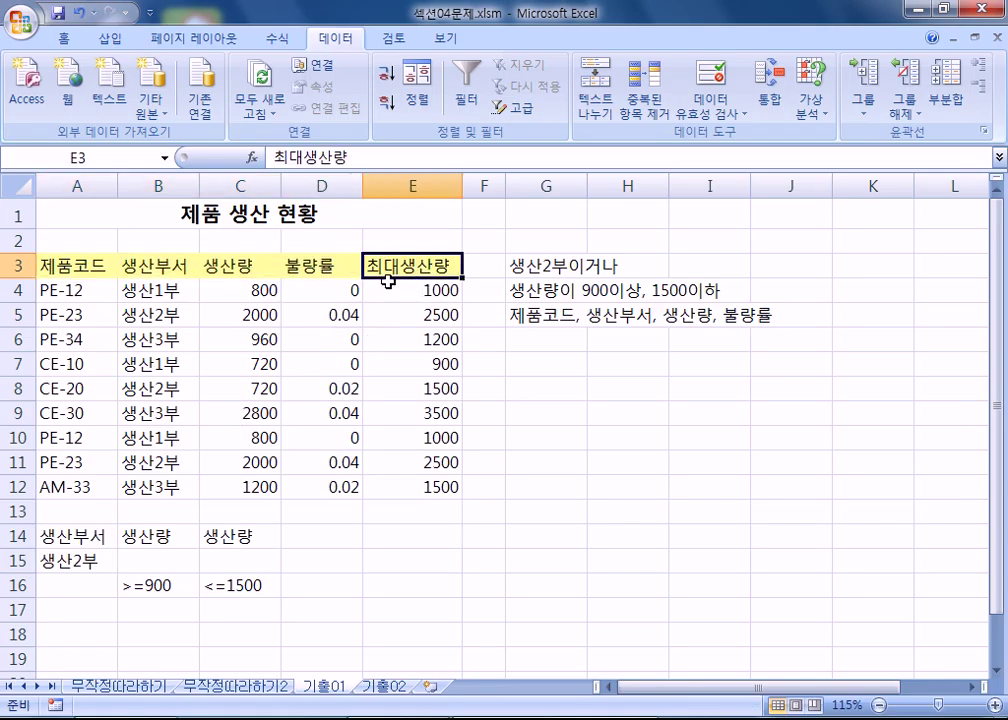
scroll(100, 345, down, 1)
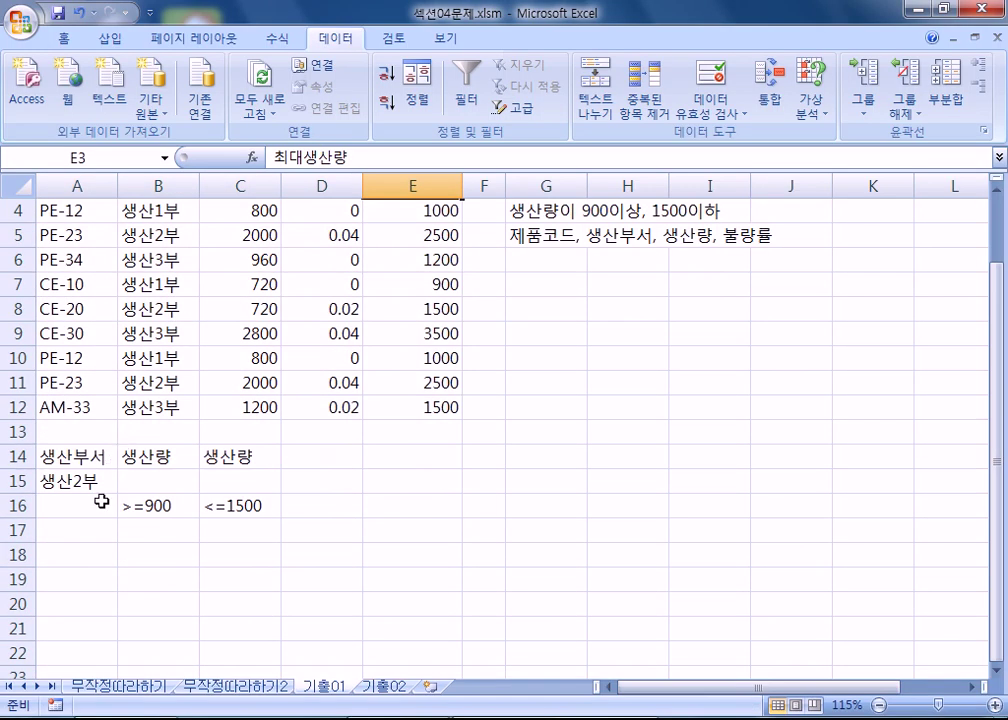
click(75, 555)
text(제푸)
key(BackSpace)
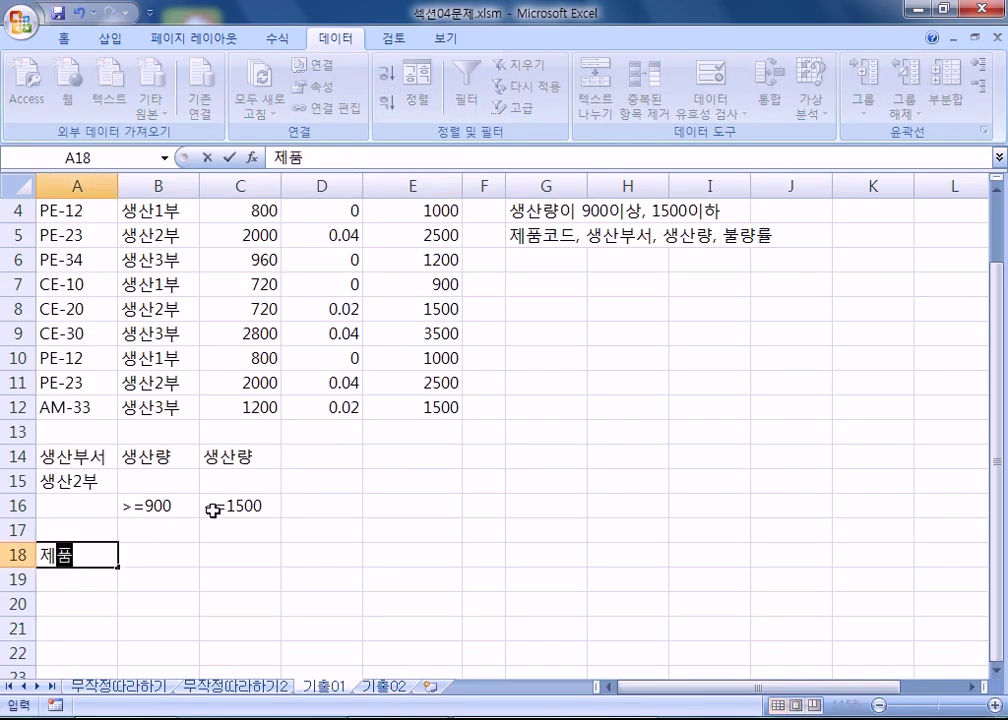
text(ㅋ)
key(BackSpace)
text(코)
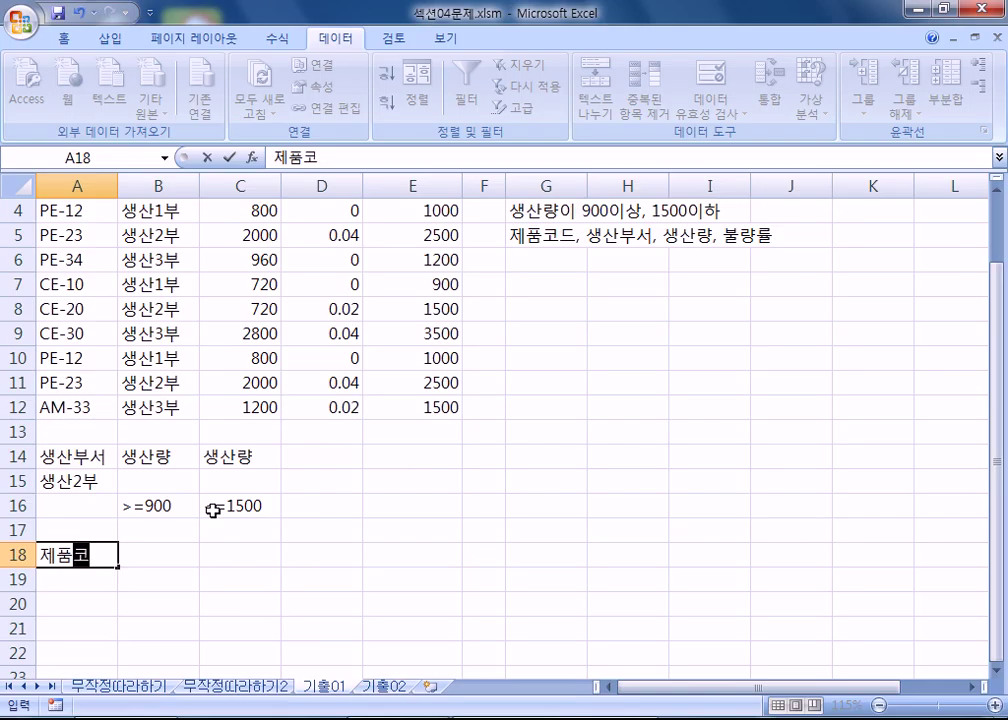
text(두)
key(Right)
key(Left)
key(F2)
key(BackSpace)
text(드)
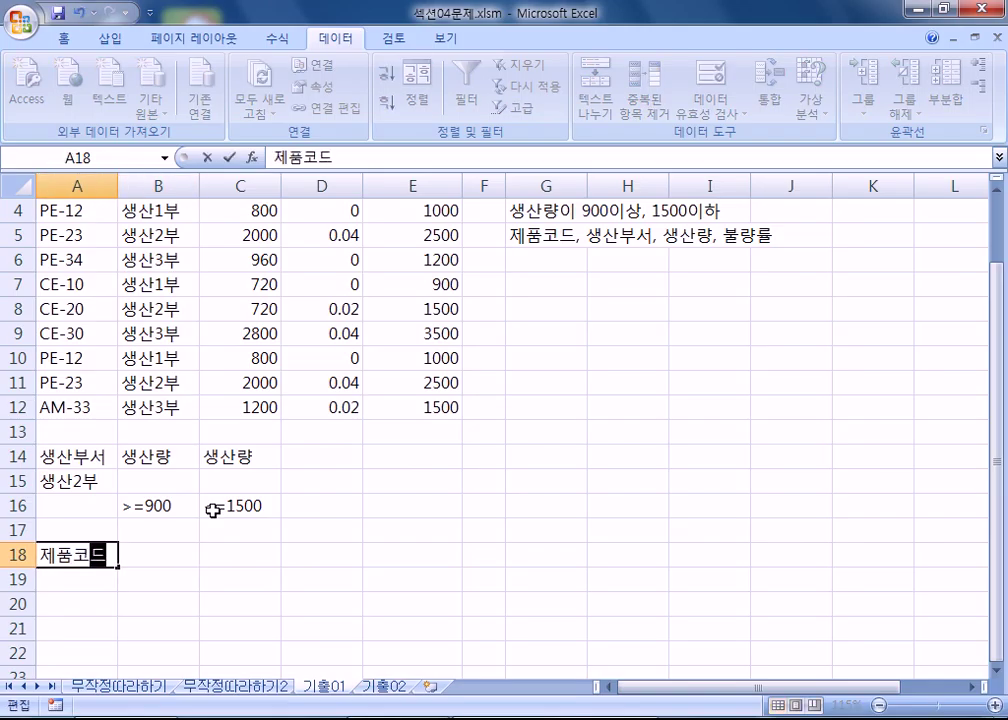
Enter the remaining output headings in row 18: 생산부서 in B18, 생산량 in C18 and 불량률 in D18.
key(Tab)
text(생산붓)
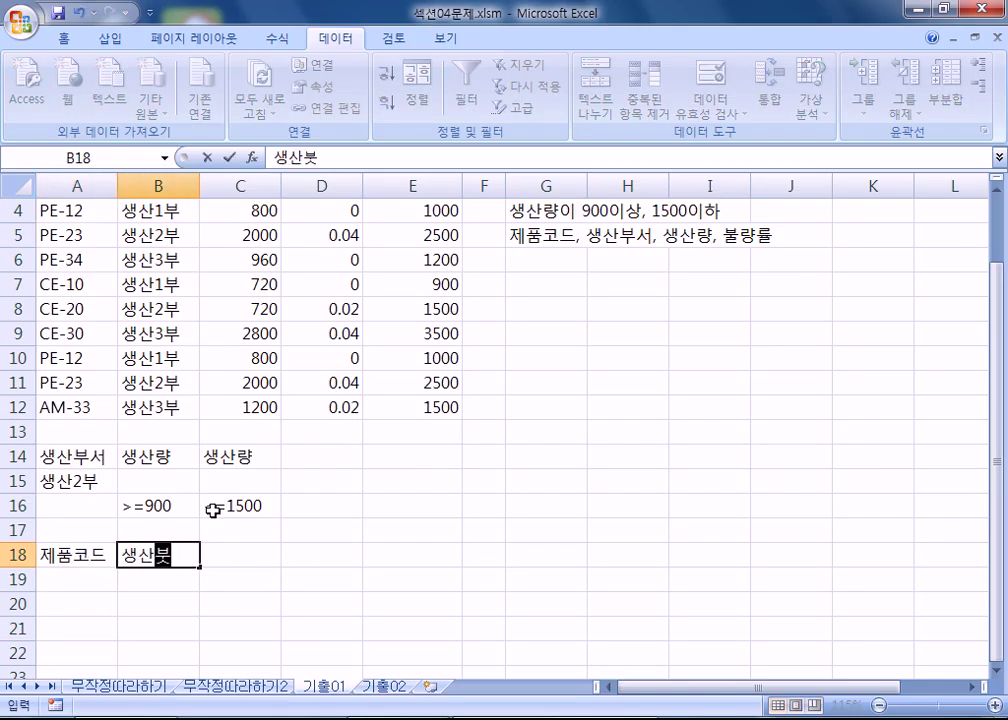
text(서)
key(Tab)
text(생산량)
key(Tab)
text(불ㄹㅇ)
key(BackSpace)
key(BackSpace)
text(랭)
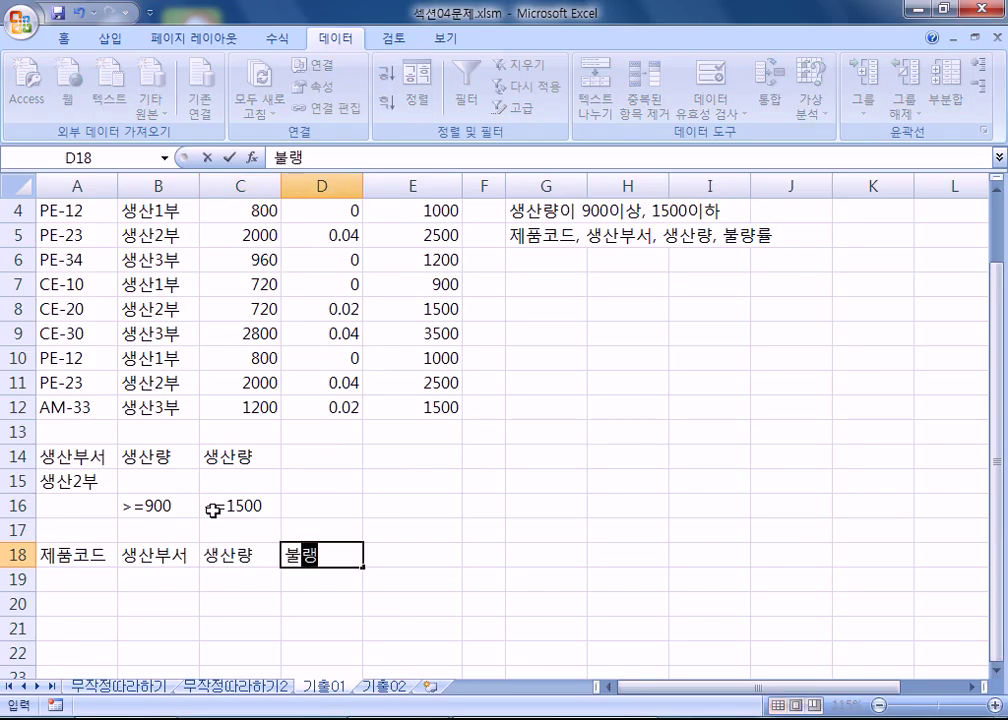
key(BackSpace)
text(량률)
key(Return)
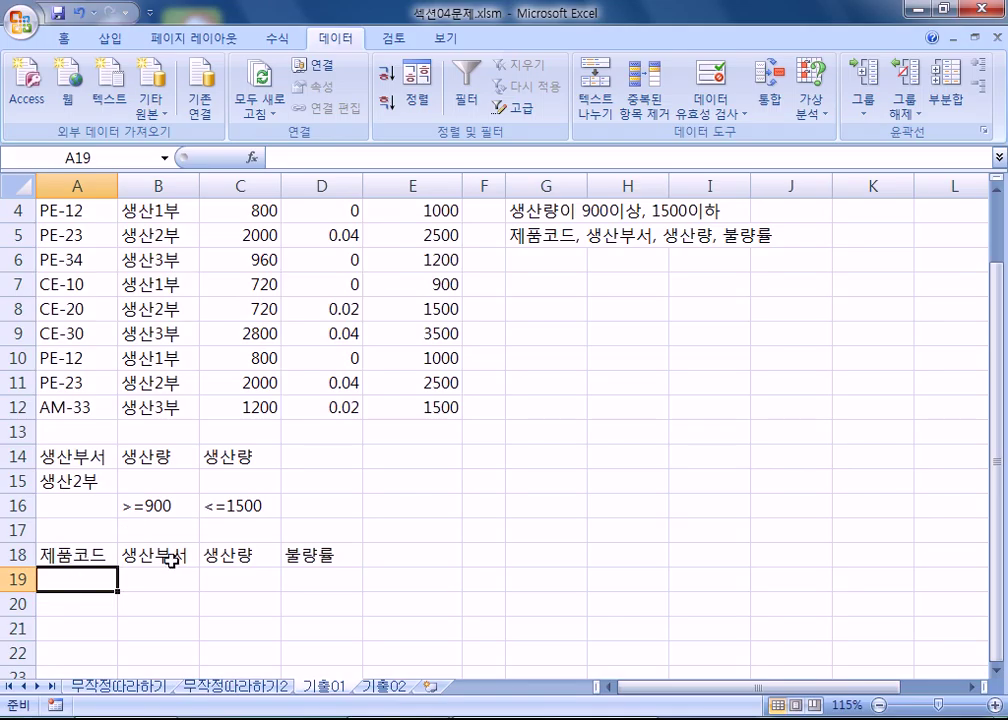
Compare the output headings in A18:D18 with the product table's headings in row 3.
scroll(77, 579, down, 2)
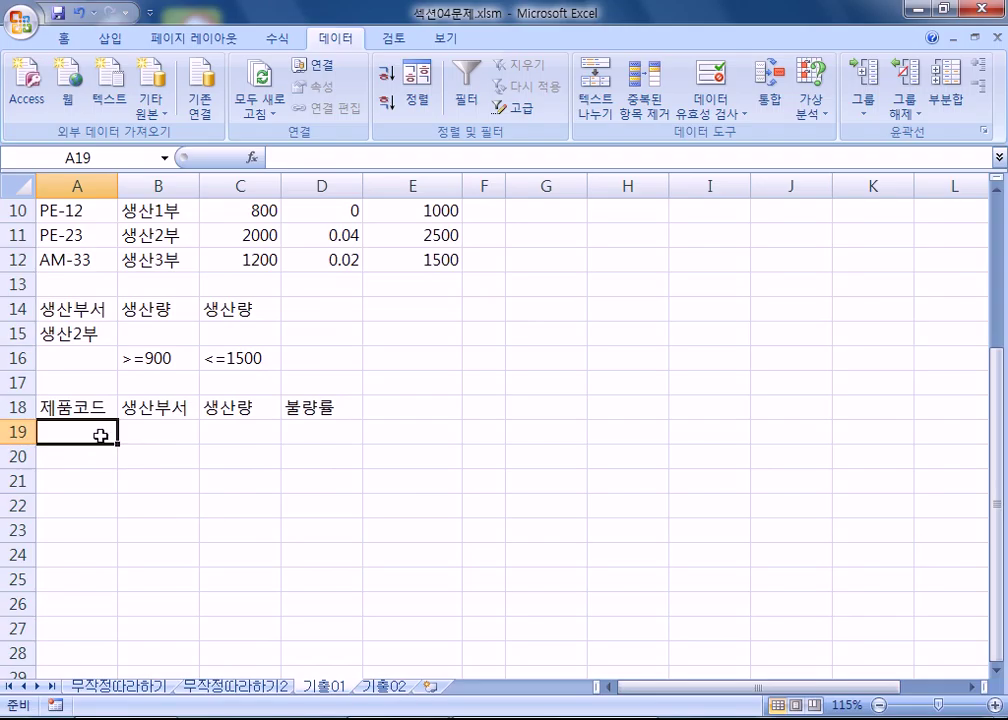
scroll(101, 446, up, 3)
click(49, 264)
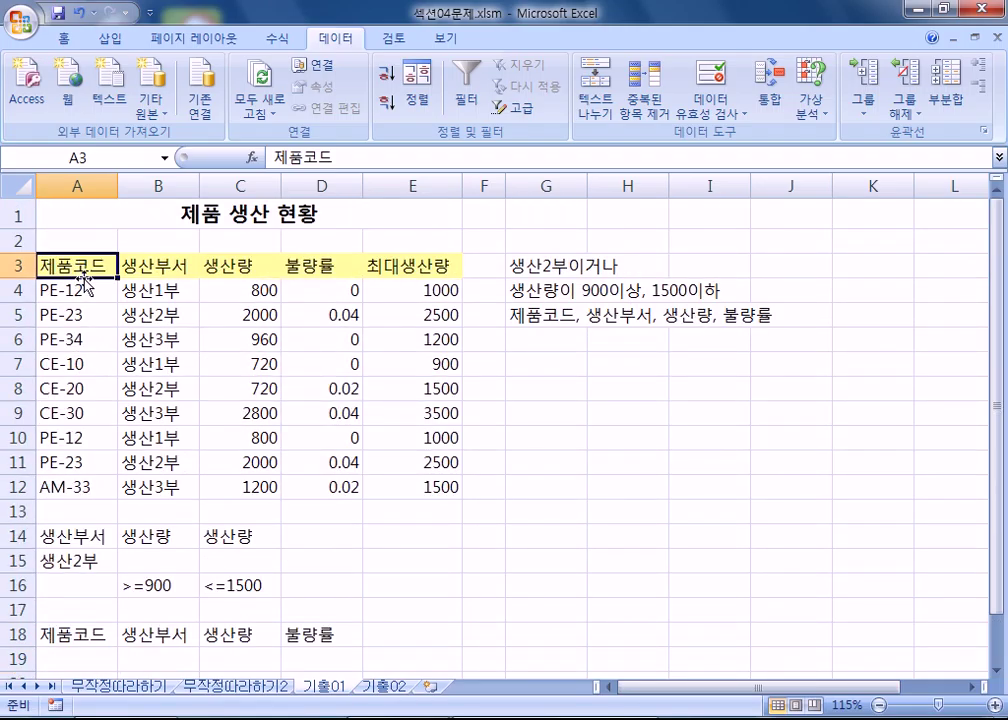
scroll(101, 295, down, 1)
scroll(120, 288, up, 1)
scroll(225, 305, down, 1)
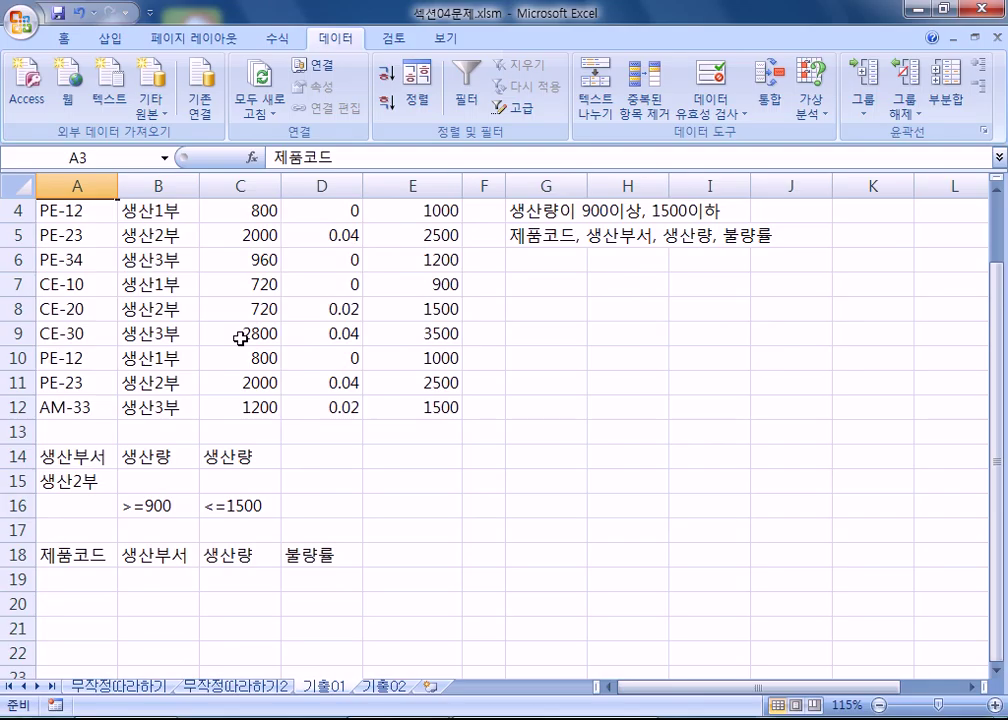
scroll(240, 338, down, 1)
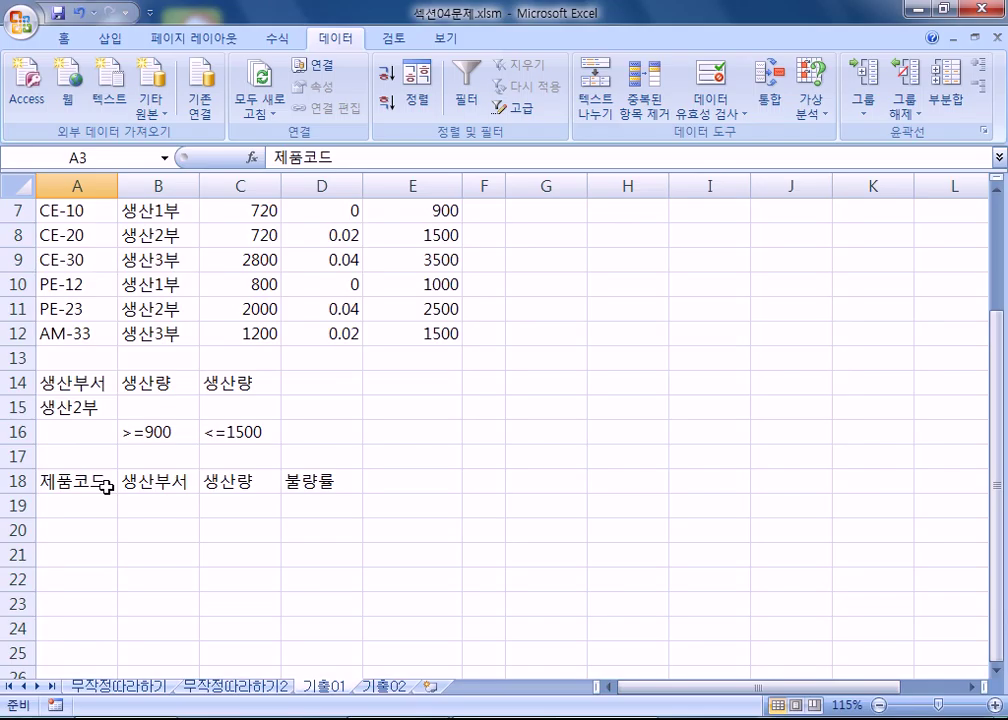
scroll(110, 460, up, 1)
scroll(100, 500, down, 1)
click(104, 478)
drag(104, 478, 292, 484)
scroll(292, 495, up, 2)
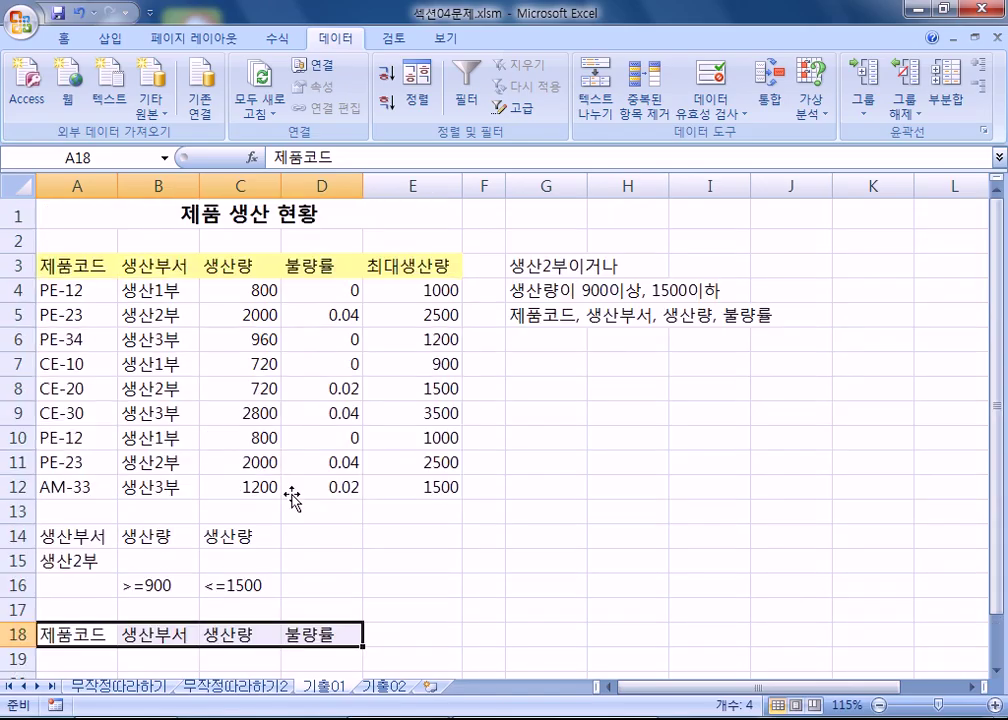
Start an advanced filter on the table A3:E12 that copies to another location, with criteria range A14:C16.
drag(99, 270, 443, 462)
click(152, 334)
scroll(177, 313, down, 1)
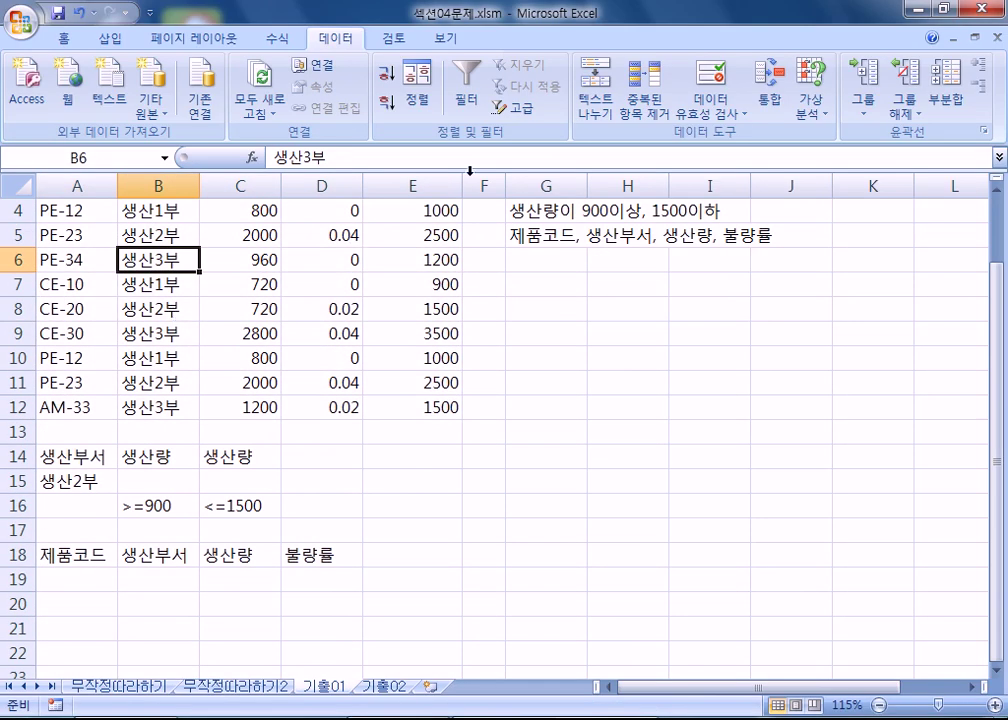
click(516, 114)
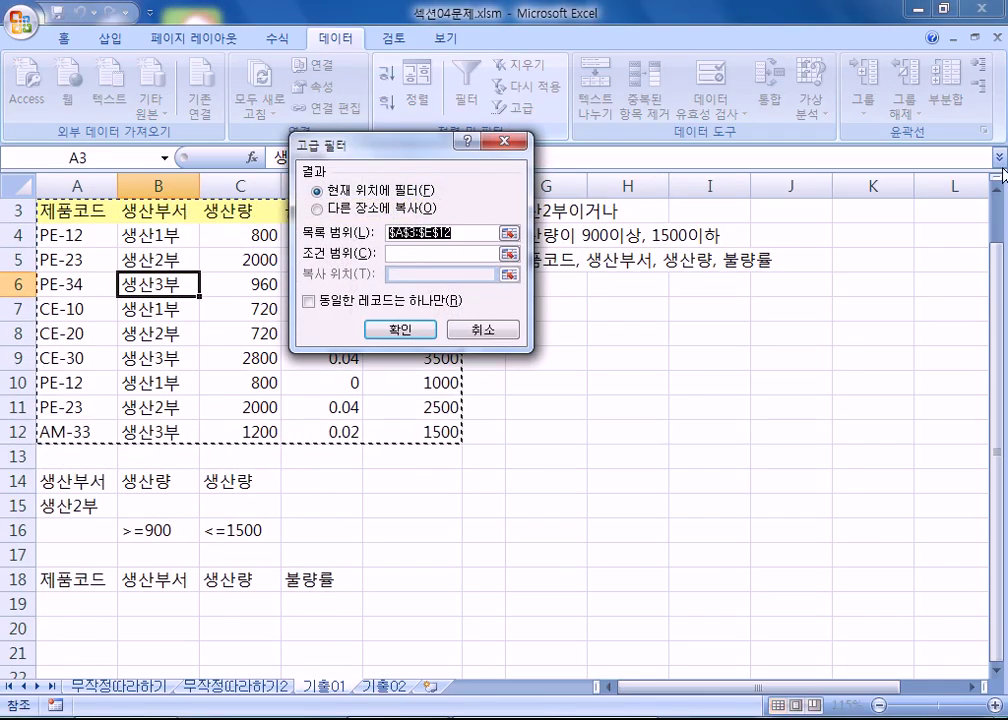
click(347, 212)
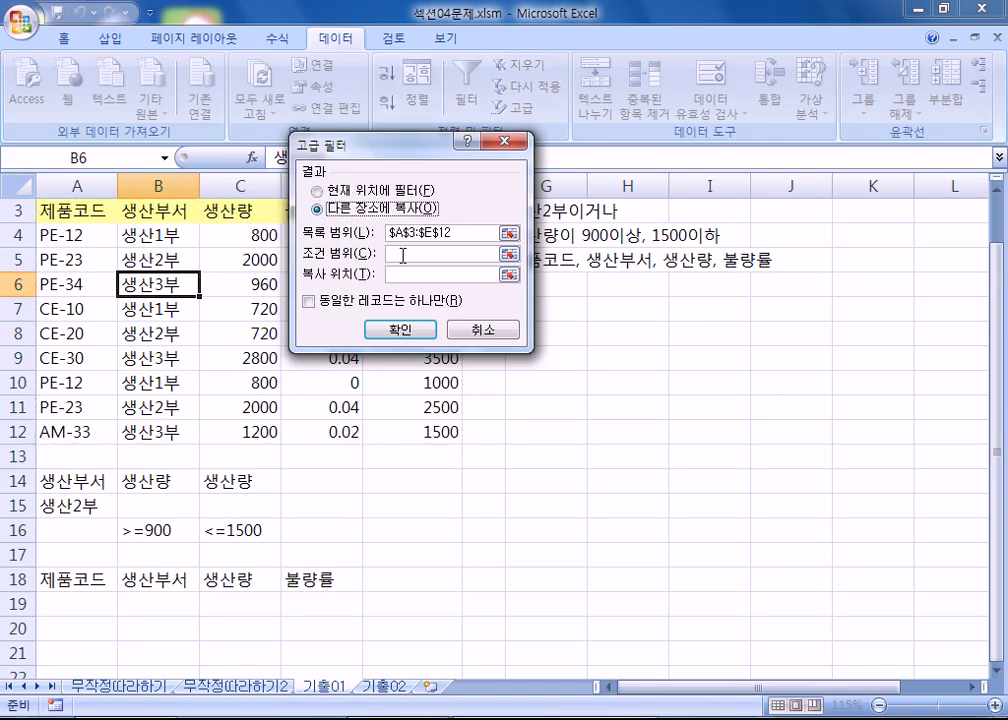
click(406, 254)
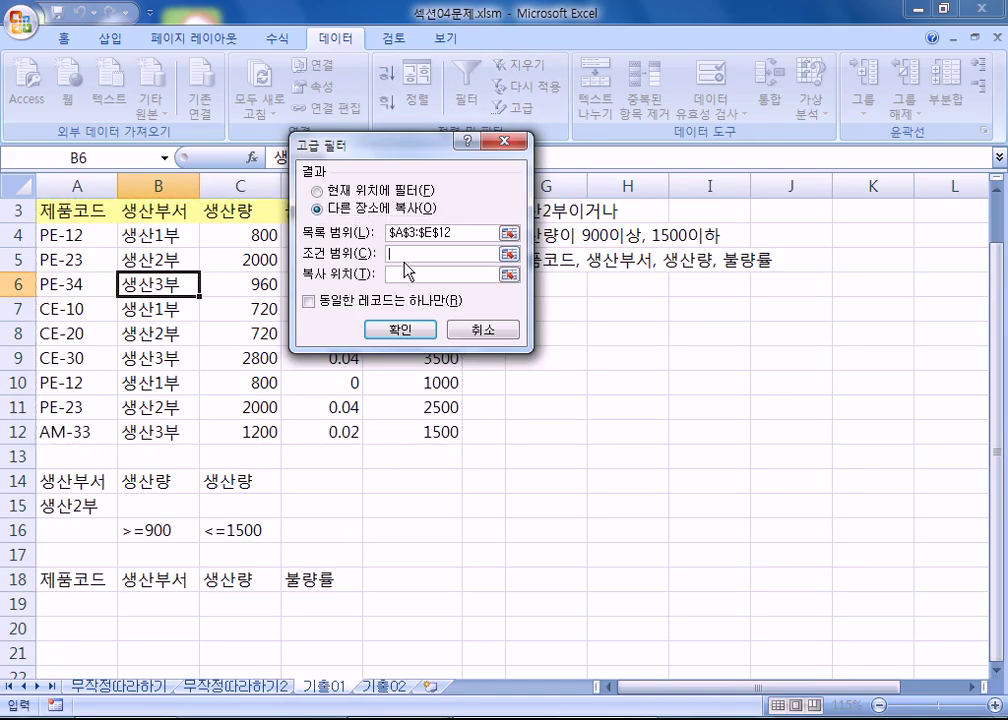
drag(85, 480, 235, 530)
Set the copy-to range to the headings A18:D18 and run the advanced filter.
scroll(300, 400, down, 1)
click(424, 277)
drag(70, 506, 306, 508)
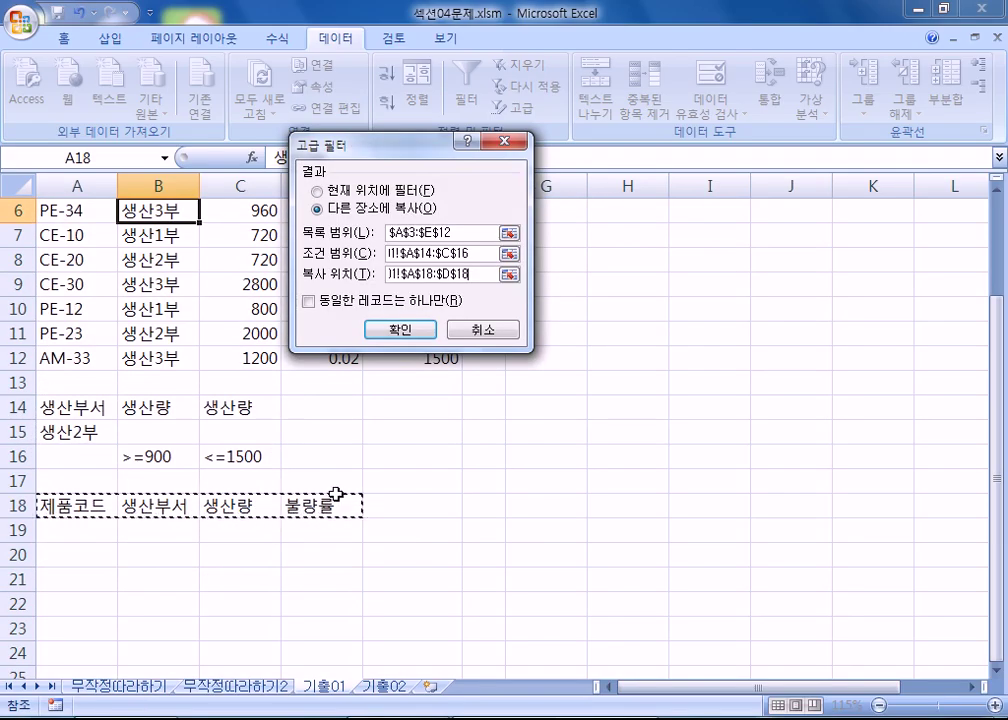
click(396, 334)
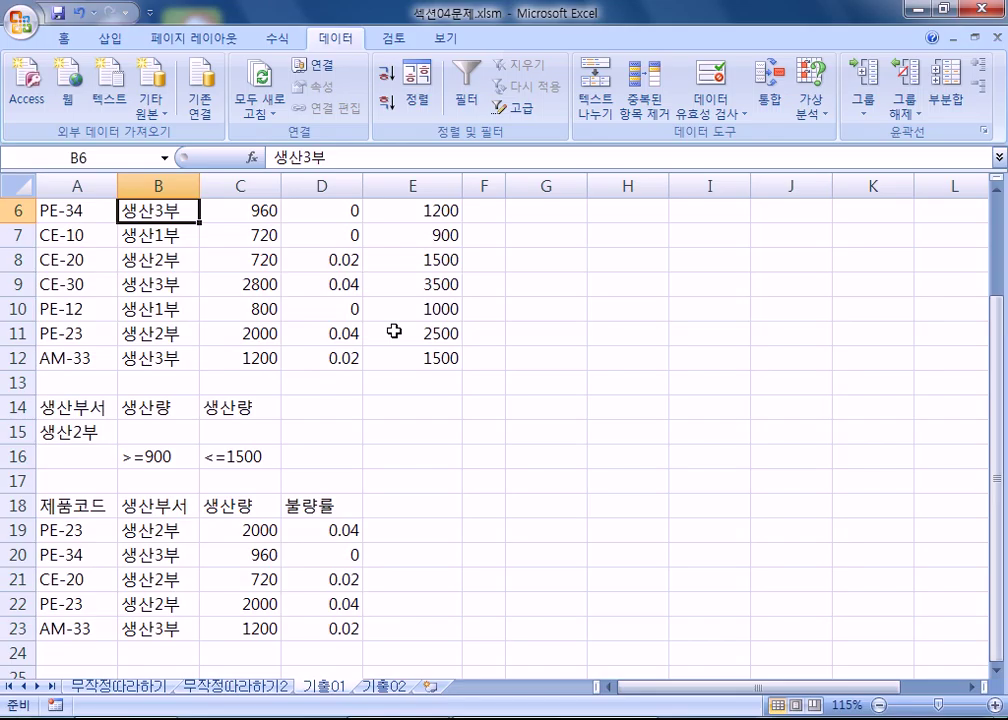
Clear the extracted records from rows 19 to 23 below the output headings.
scroll(438, 461, down, 2)
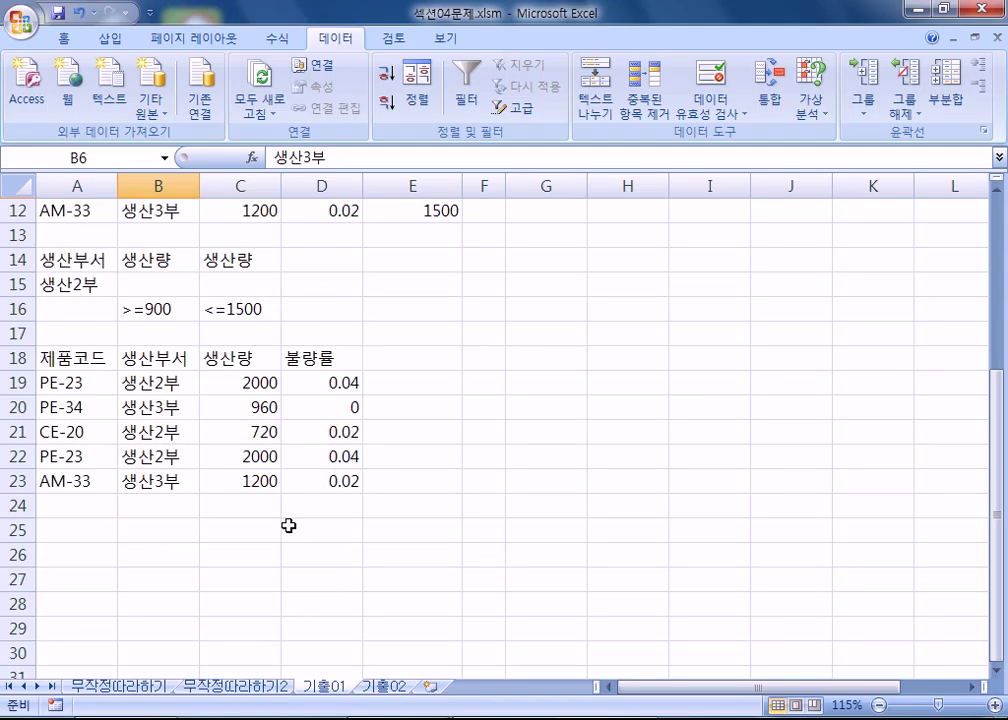
scroll(288, 525, up, 2)
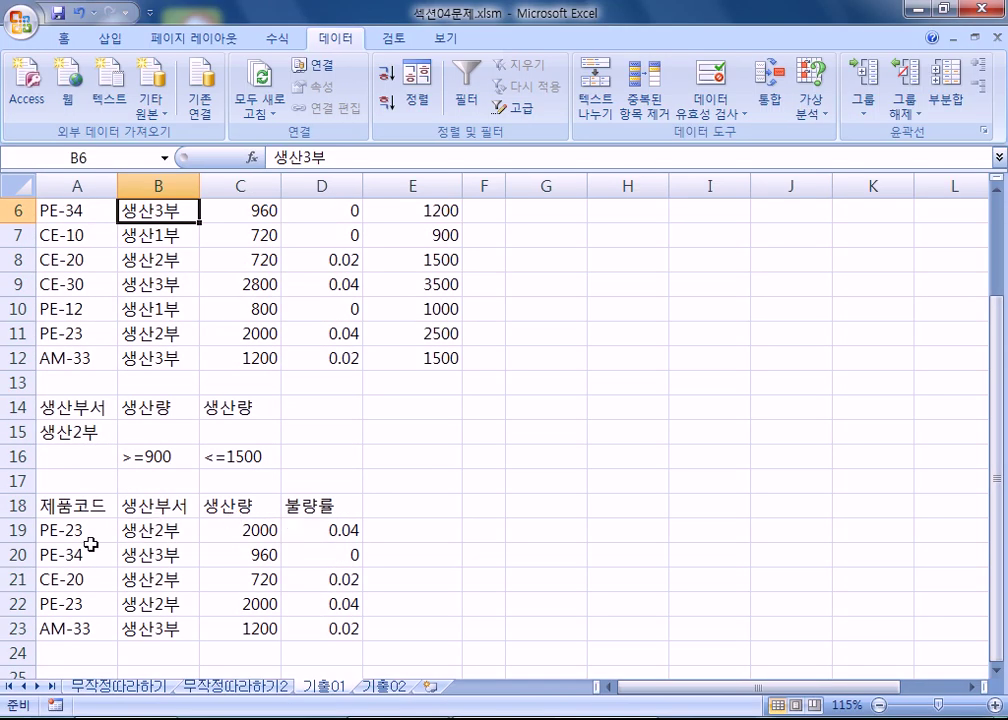
drag(18, 530, 18, 628)
key(Delete)
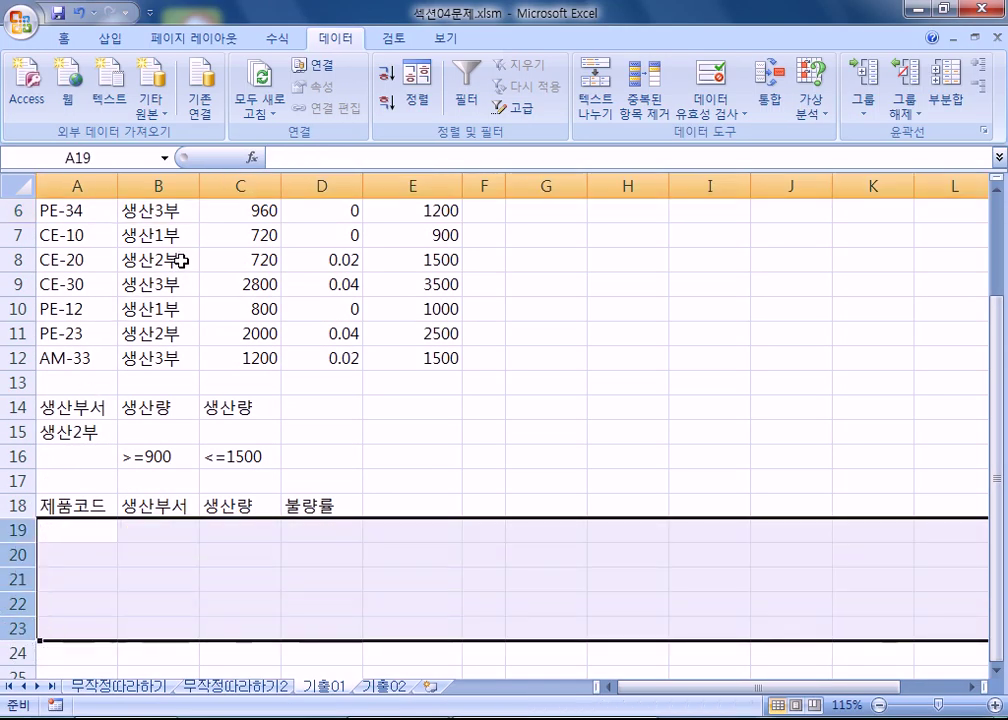
Review the criteria range A14:C16 and compare the output headings A18:D18 with the table headings A3:E3.
click(180, 260)
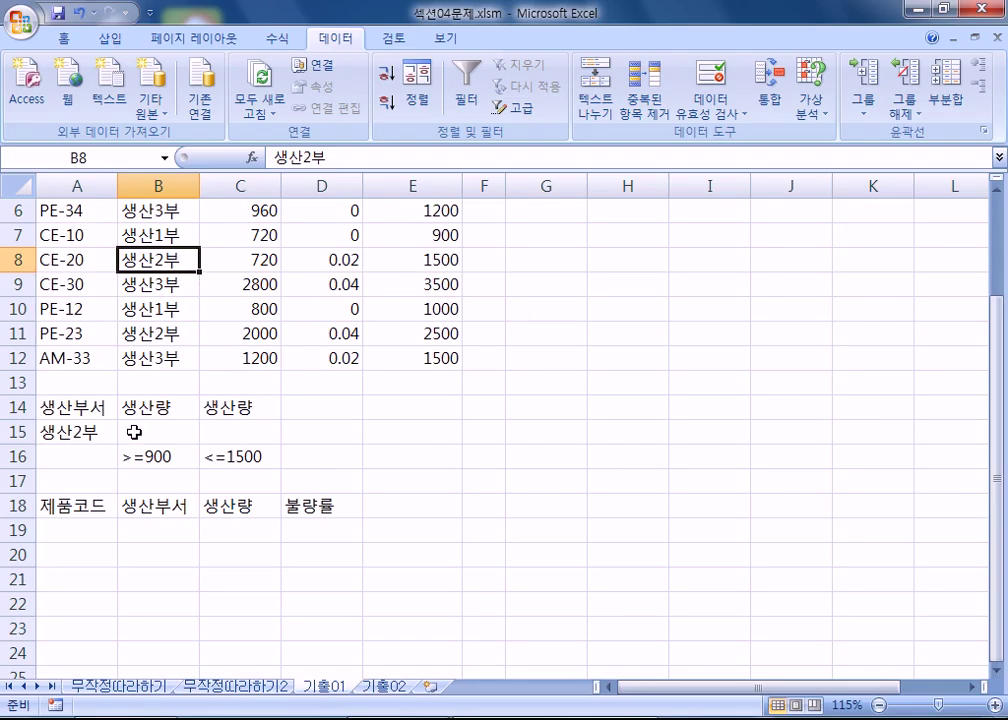
drag(78, 408, 240, 457)
scroll(321, 355, down, 2)
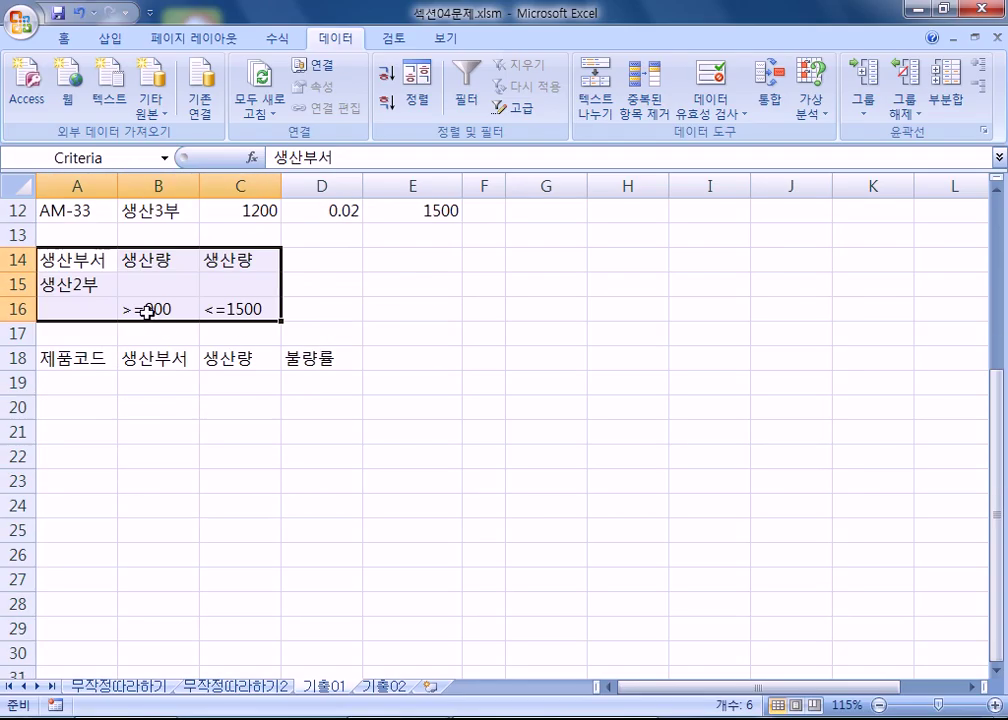
drag(65, 358, 291, 372)
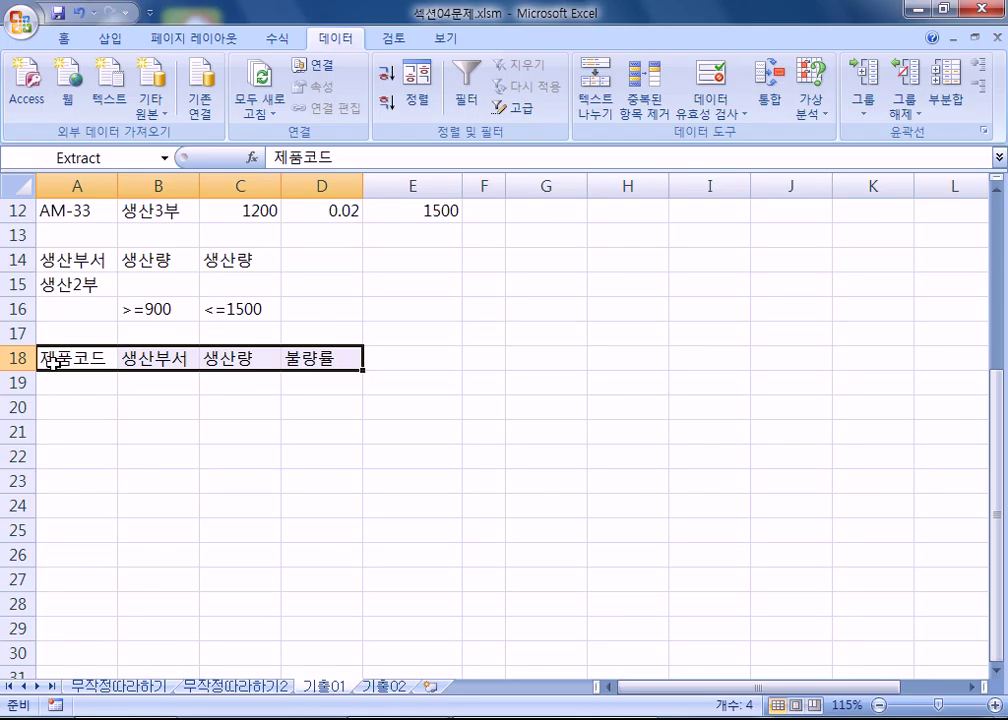
scroll(70, 353, up, 4)
drag(45, 265, 360, 273)
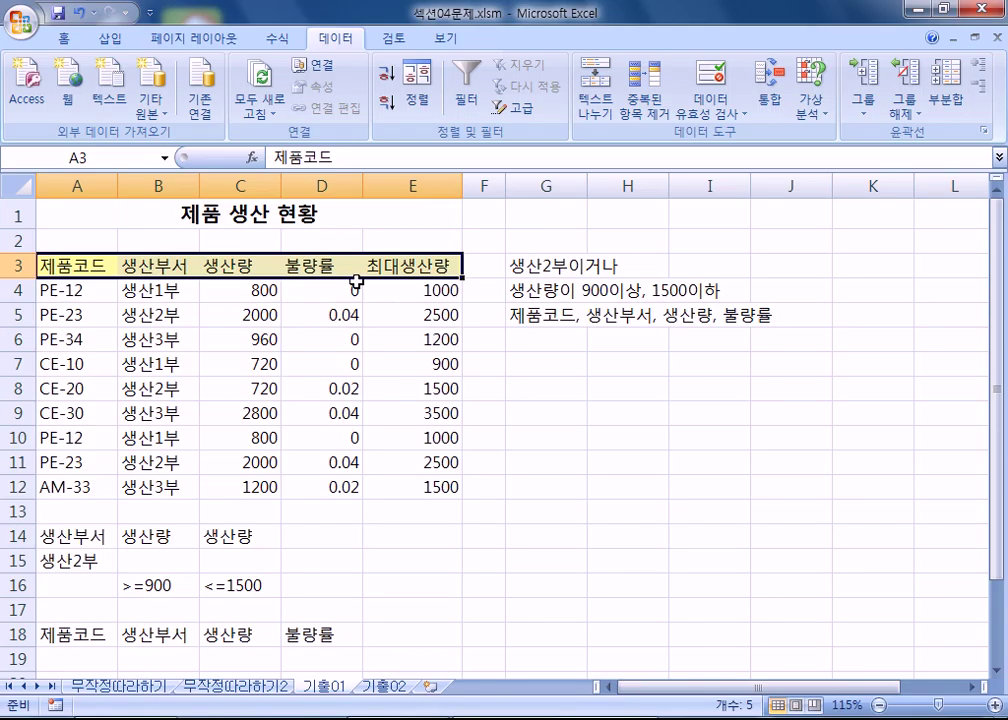
scroll(356, 282, down, 2)
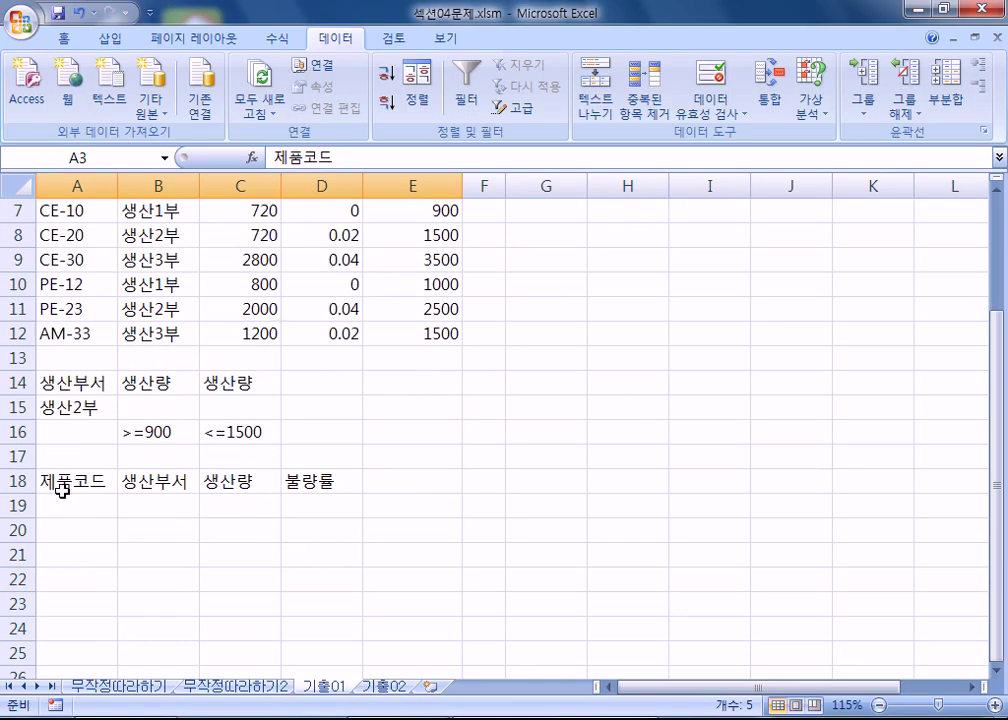
drag(62, 488, 328, 479)
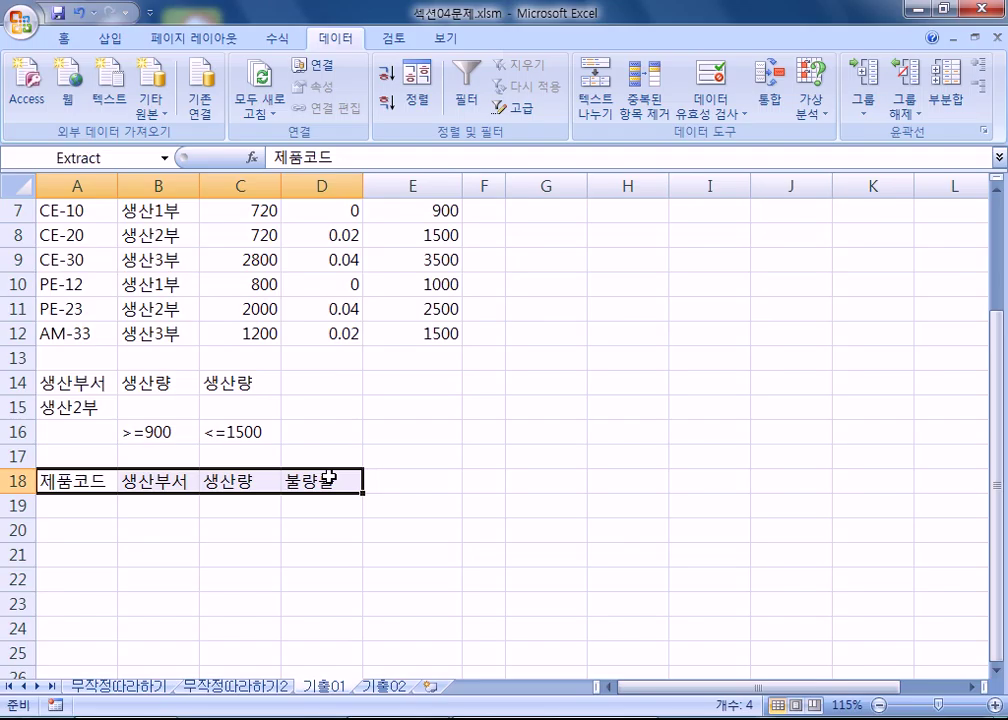
scroll(260, 390, up, 1)
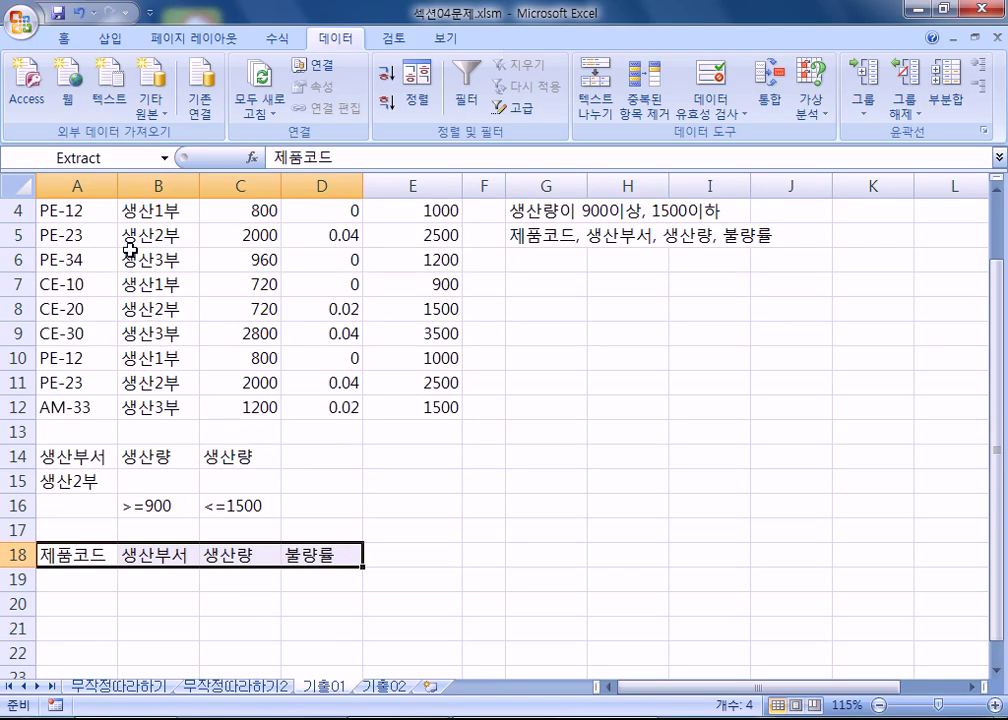
Start another advanced filter on the product table, copying to another location and using A14:C16 as the criteria range.
click(137, 284)
scroll(243, 295, down, 1)
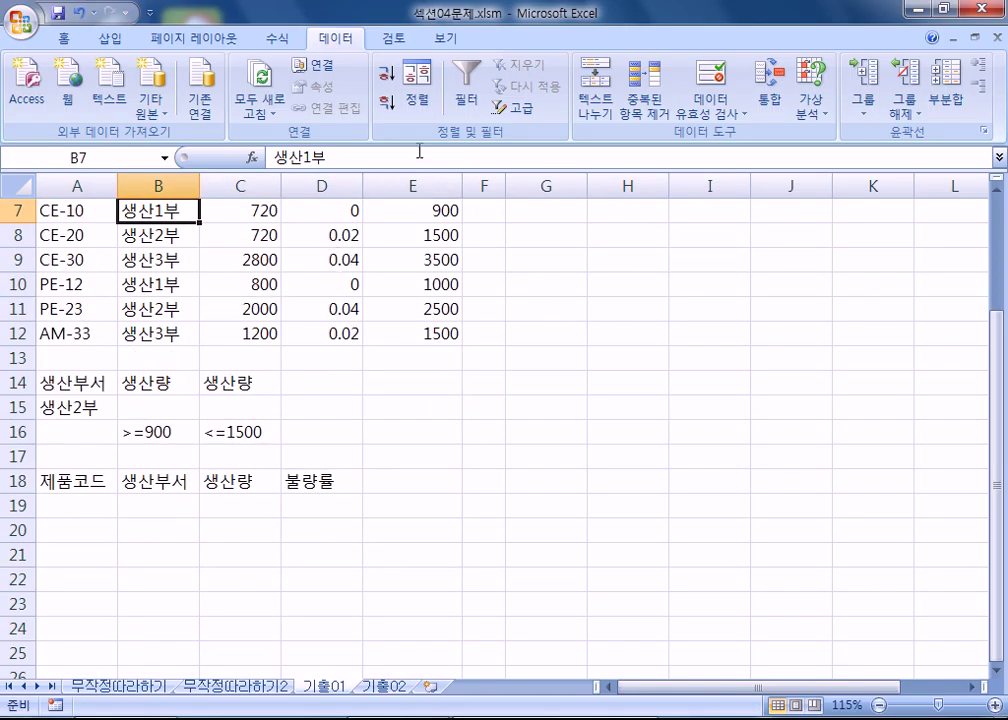
click(516, 110)
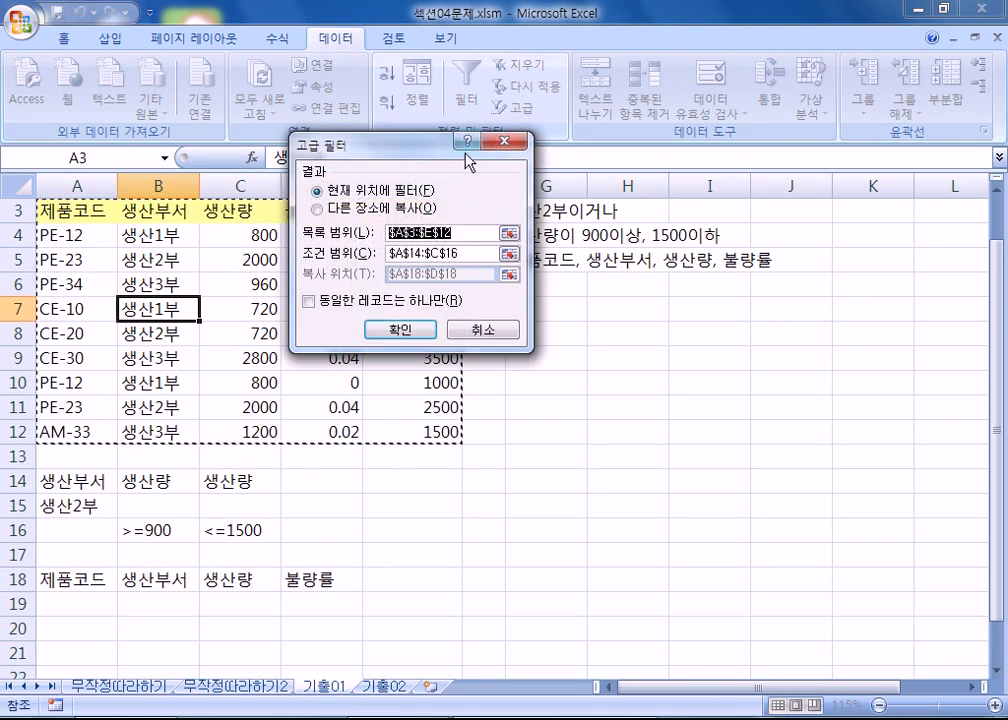
click(369, 211)
click(445, 253)
drag(445, 253, 388, 253)
drag(72, 482, 214, 529)
scroll(125, 370, down, 1)
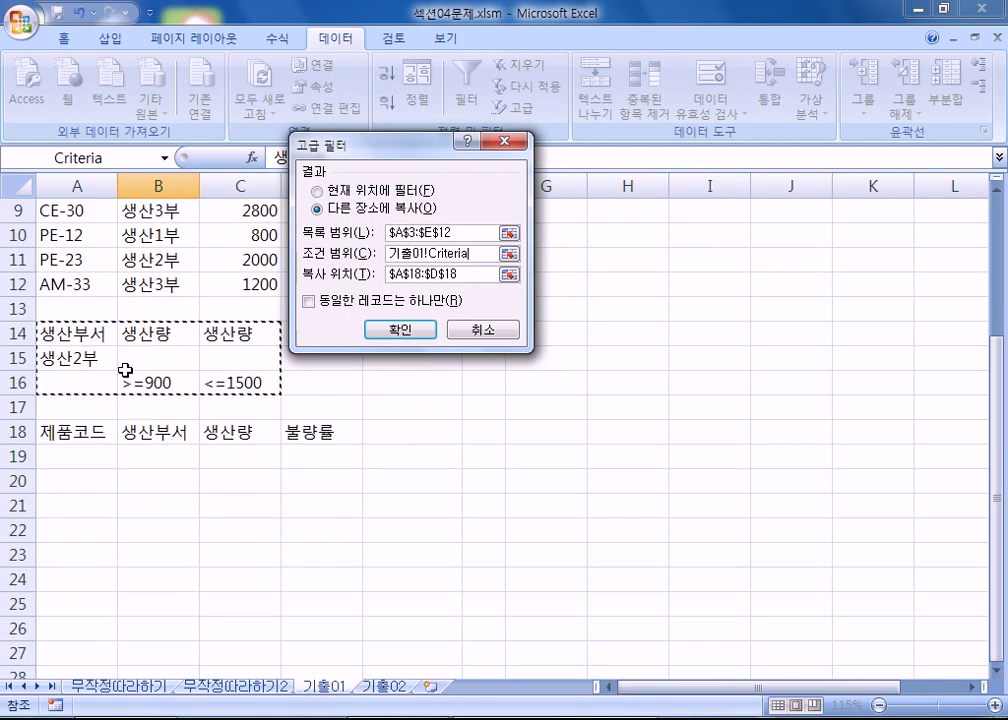
Replace the advanced filter's copy-to location with cell A20.
click(460, 273)
key(BackSpace)
scroll(82, 410, down, 1)
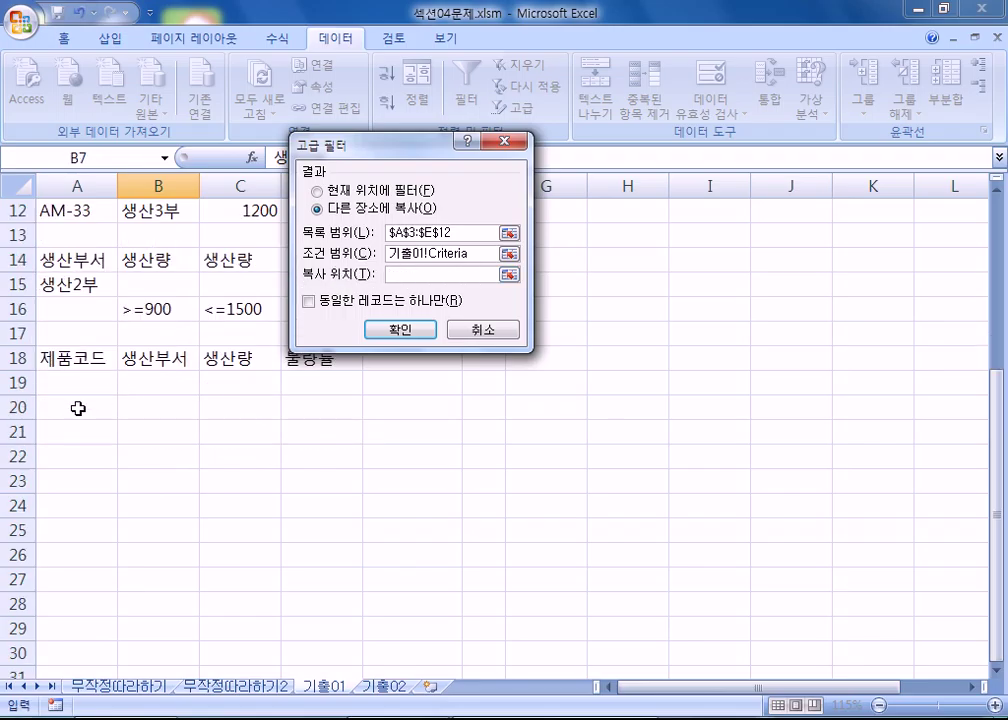
scroll(78, 408, down, 1)
click(76, 330)
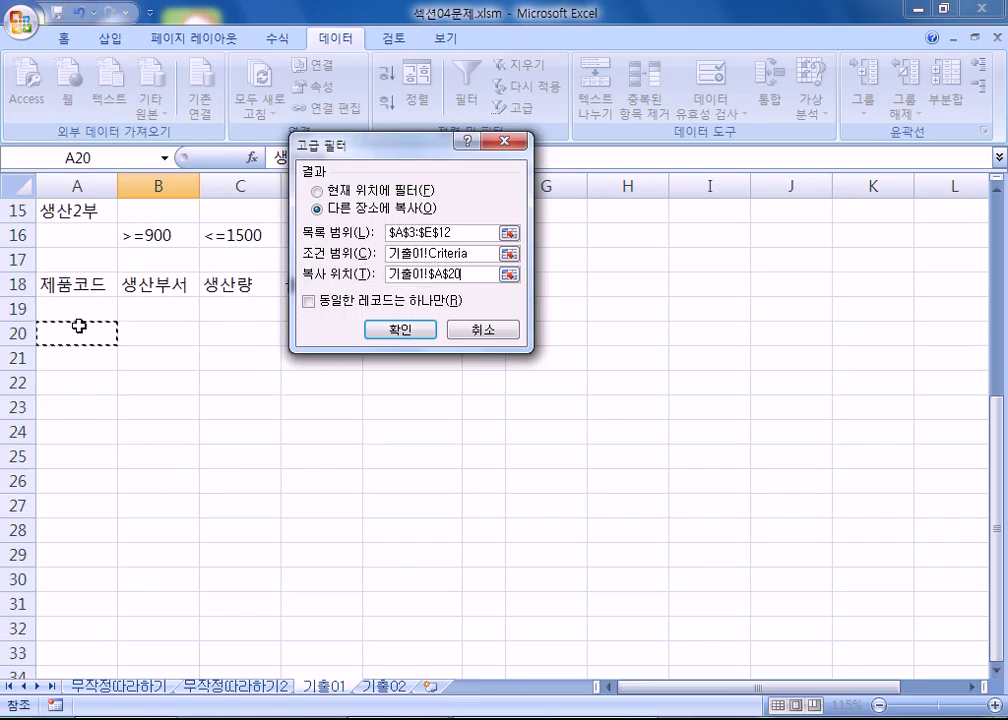
scroll(76, 322, up, 2)
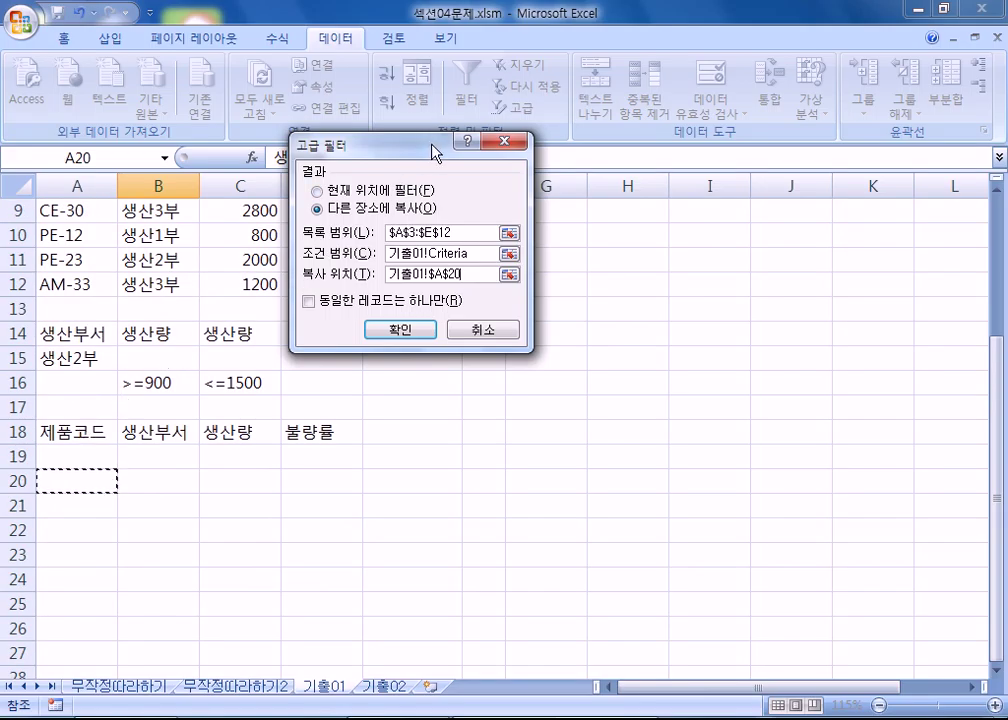
Set the copy-to range to the output headings A18:D18 and run the advanced filter.
drag(434, 147, 681, 137)
scroll(168, 365, down, 1)
drag(79, 355, 308, 355)
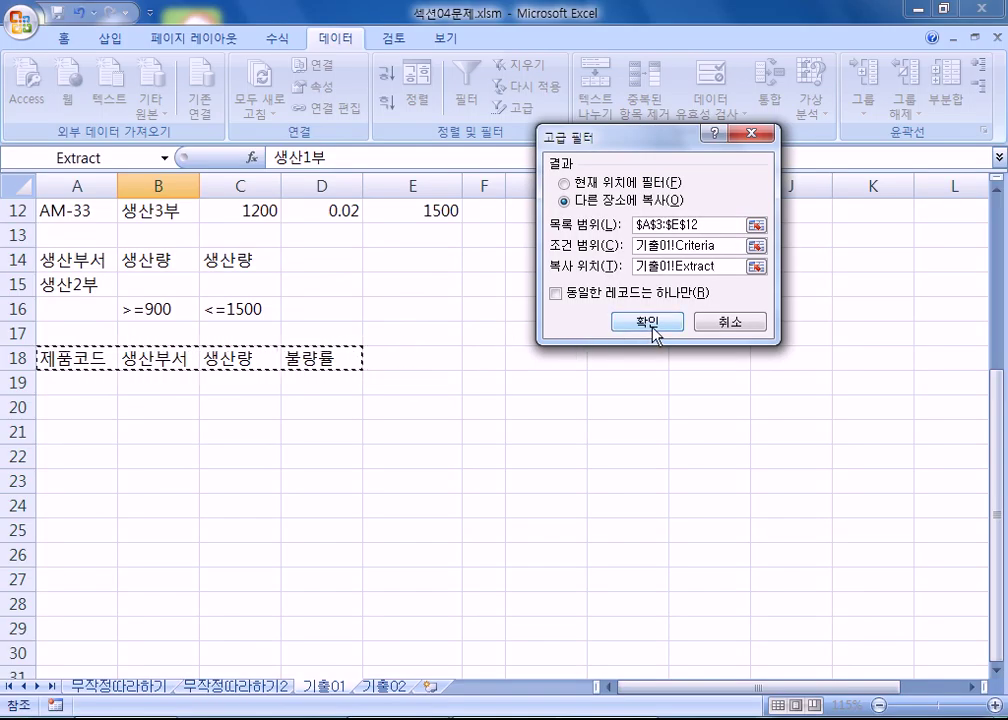
click(617, 328)
scroll(86, 527, down, 2)
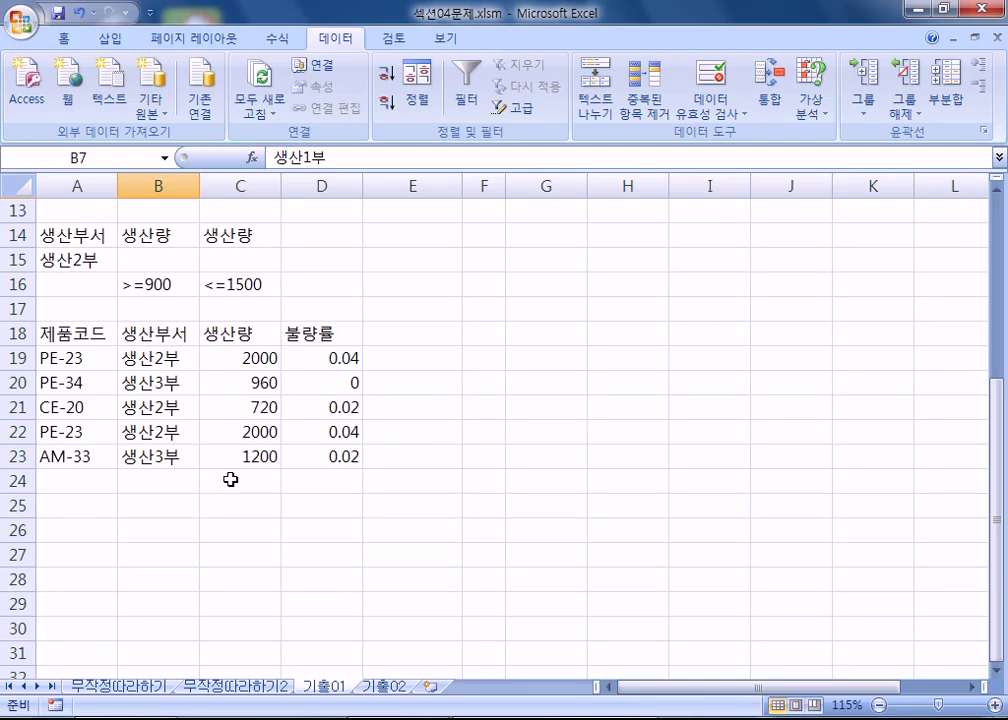
On the 기출02 sheet, fill the cells A15:D17 below the 고객포인트 관리 table with yellow.
key(ctrl+Page_Down)
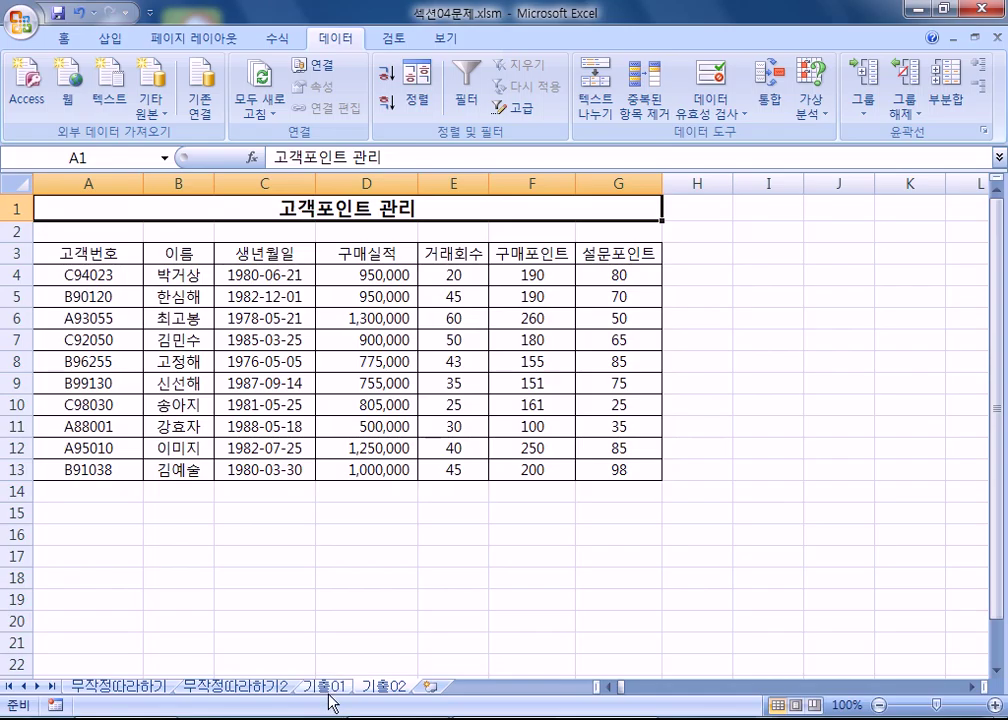
key(ctrl+Page_Up)
key(ctrl+Page_Down)
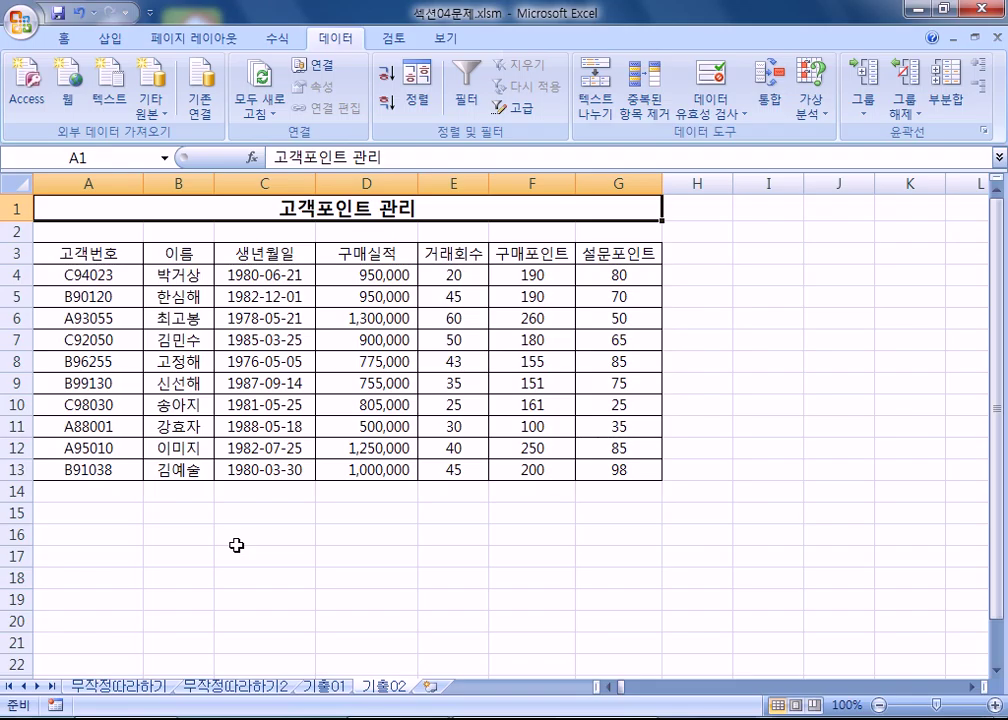
scroll(240, 551, down, 1)
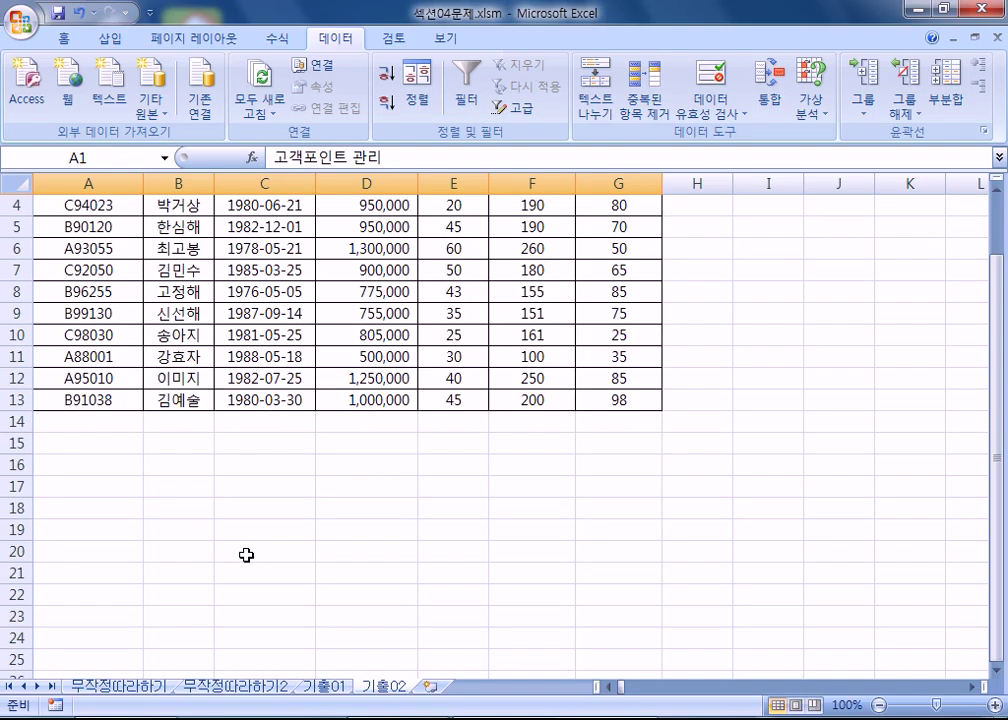
scroll(234, 472, up, 1)
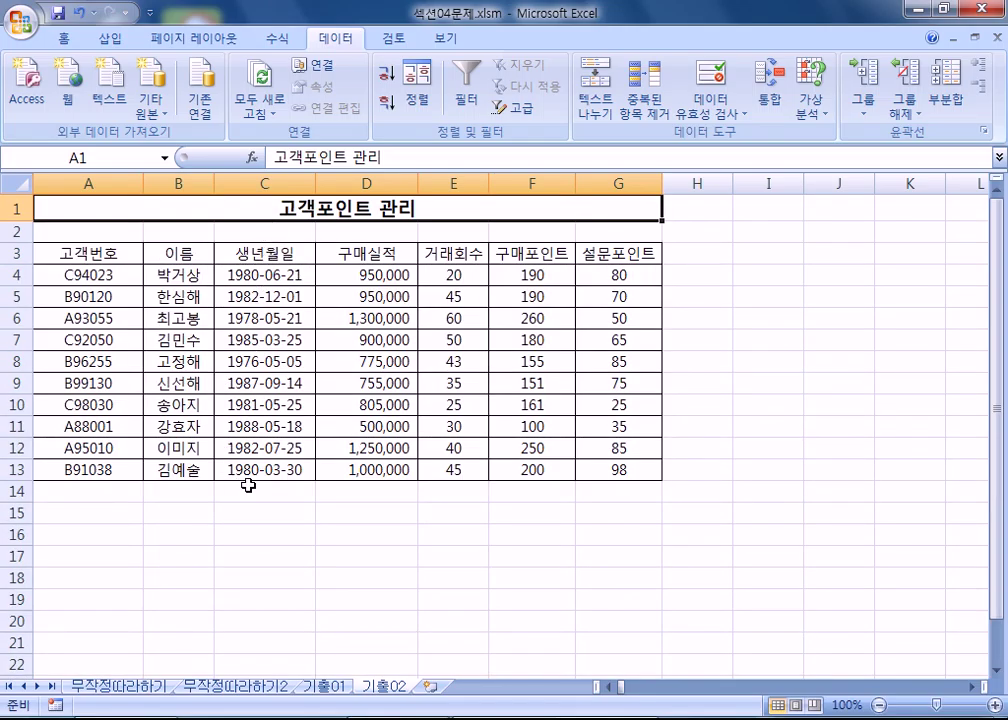
drag(67, 517, 392, 557)
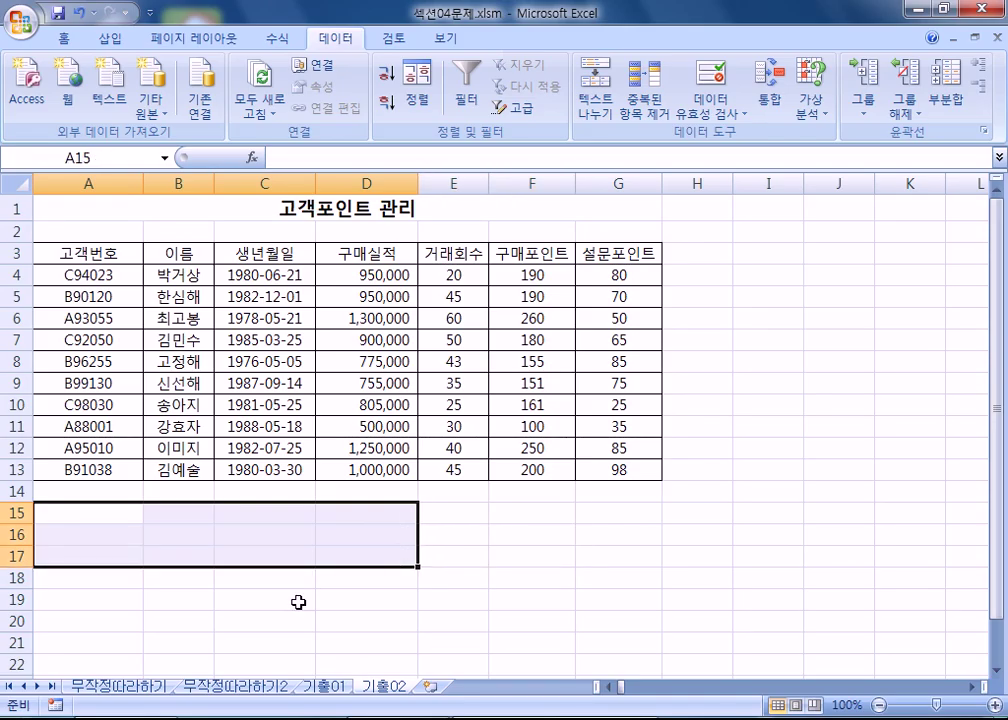
click(63, 38)
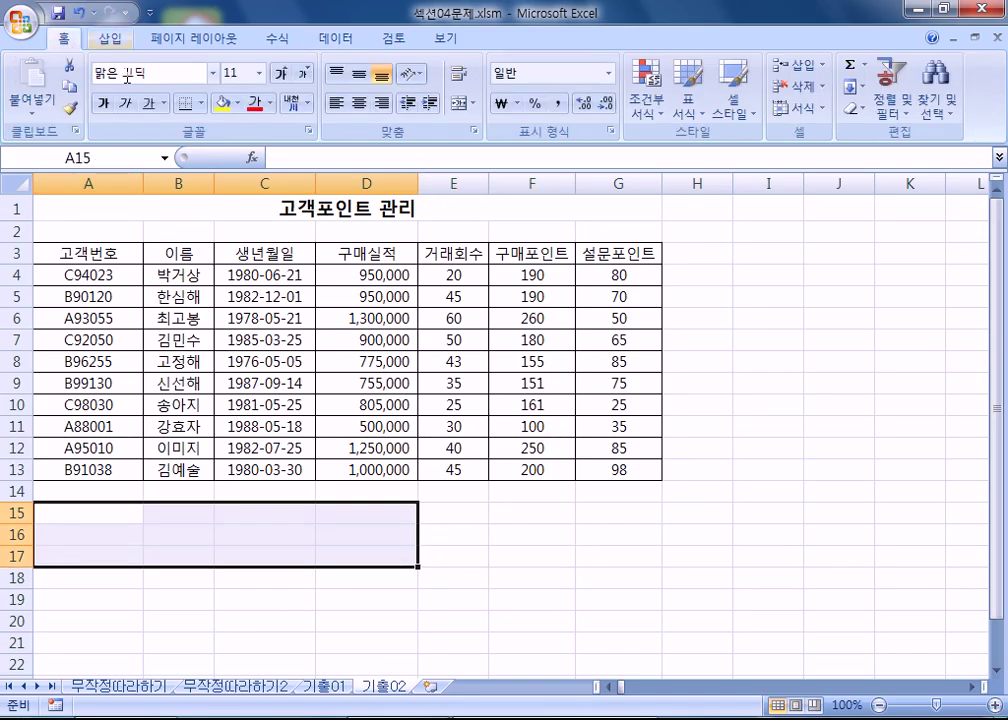
click(225, 103)
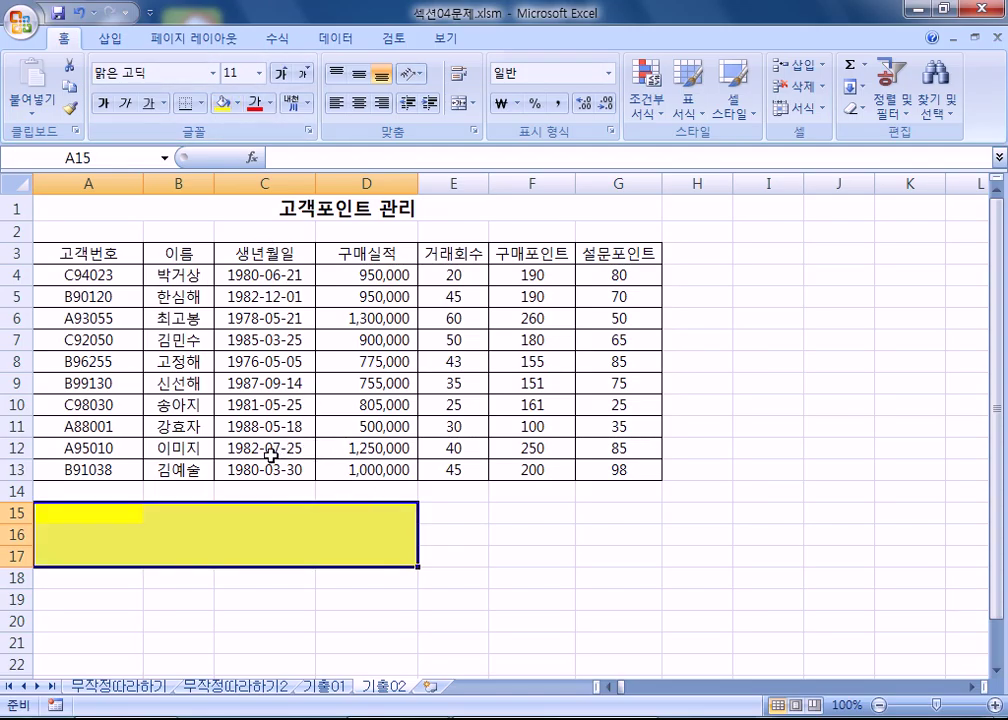
Enter the note "5월생만 추출" in C14, directly under the 생년월일 column.
click(256, 488)
text(5ㅇ월생만 )
text(추출)
key(Return)
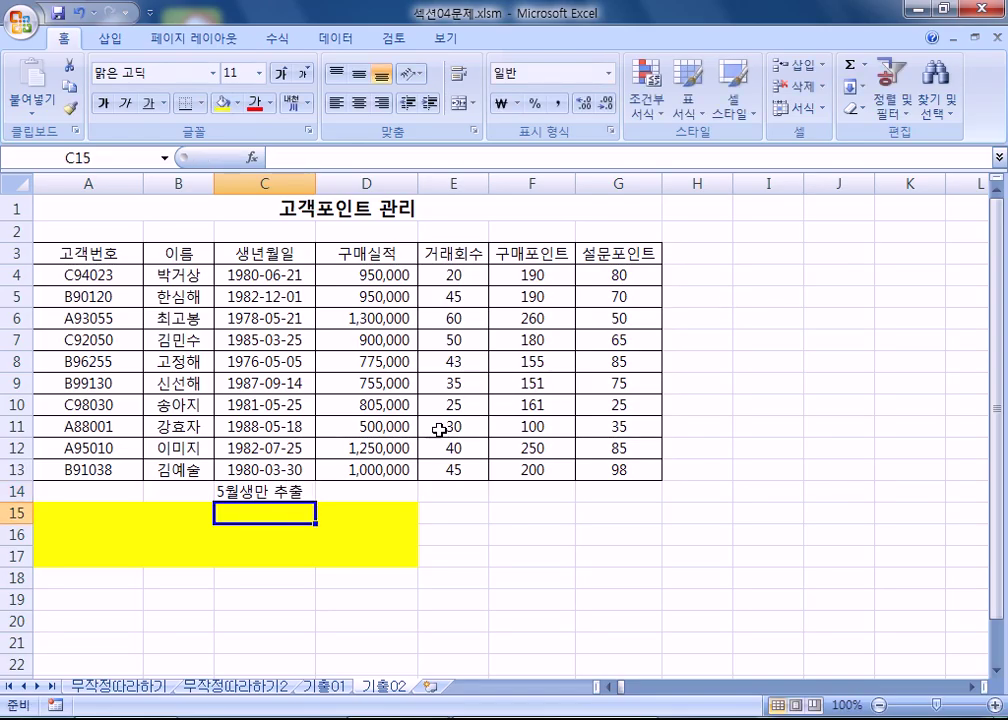
Enter the criteria heading 생년월일 in A15 and compare it with the table heading in C3.
click(88, 512)
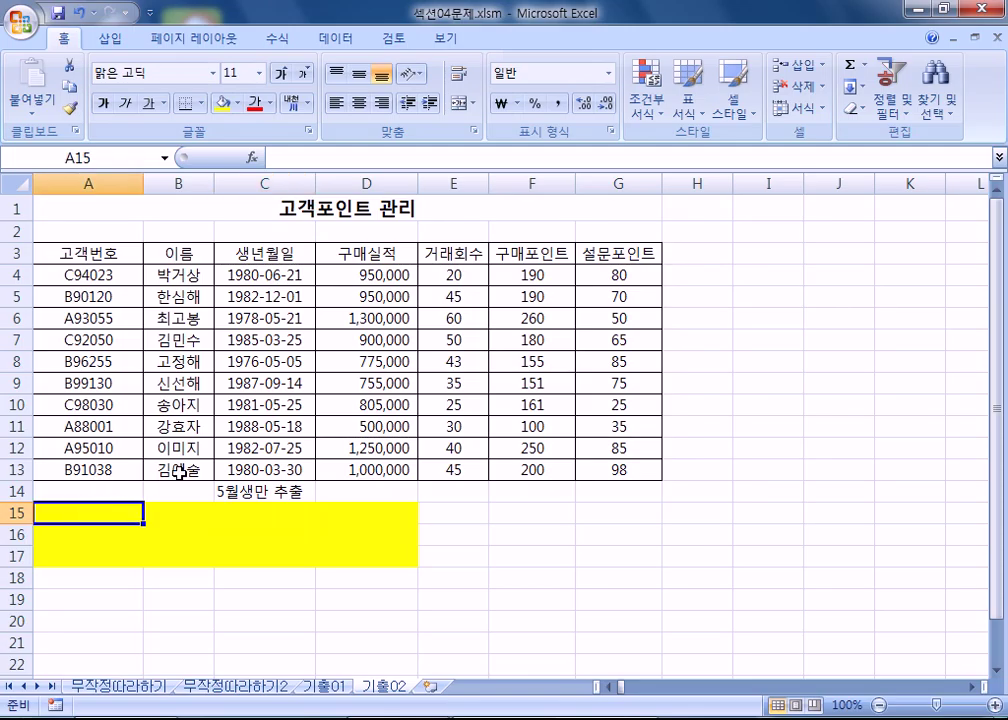
scroll(324, 457, down, 2)
text(ㅅ생년월일)
key(Return)
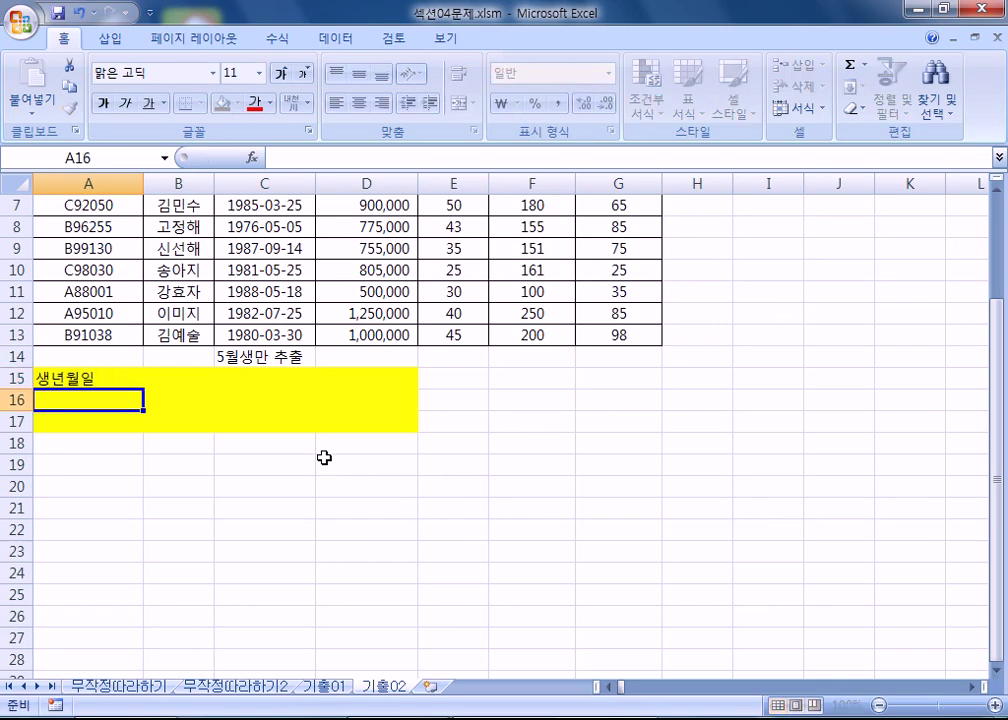
scroll(324, 457, up, 2)
click(281, 252)
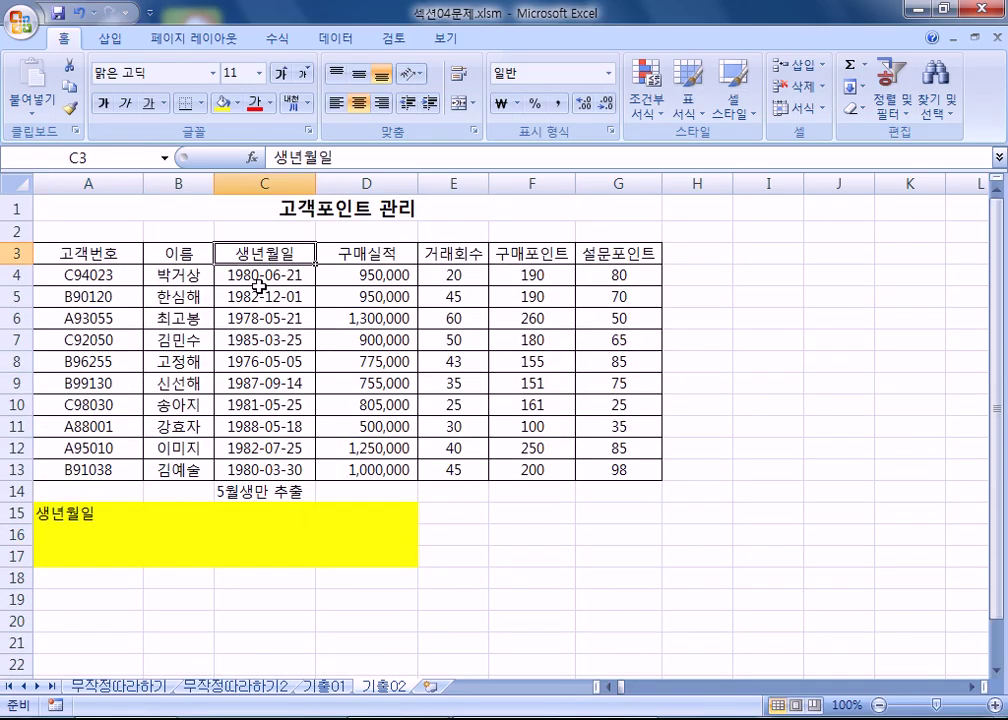
Write the criteria formula =MONTH(C4)=5 in A16, referring to the first birth date in the table.
click(59, 533)
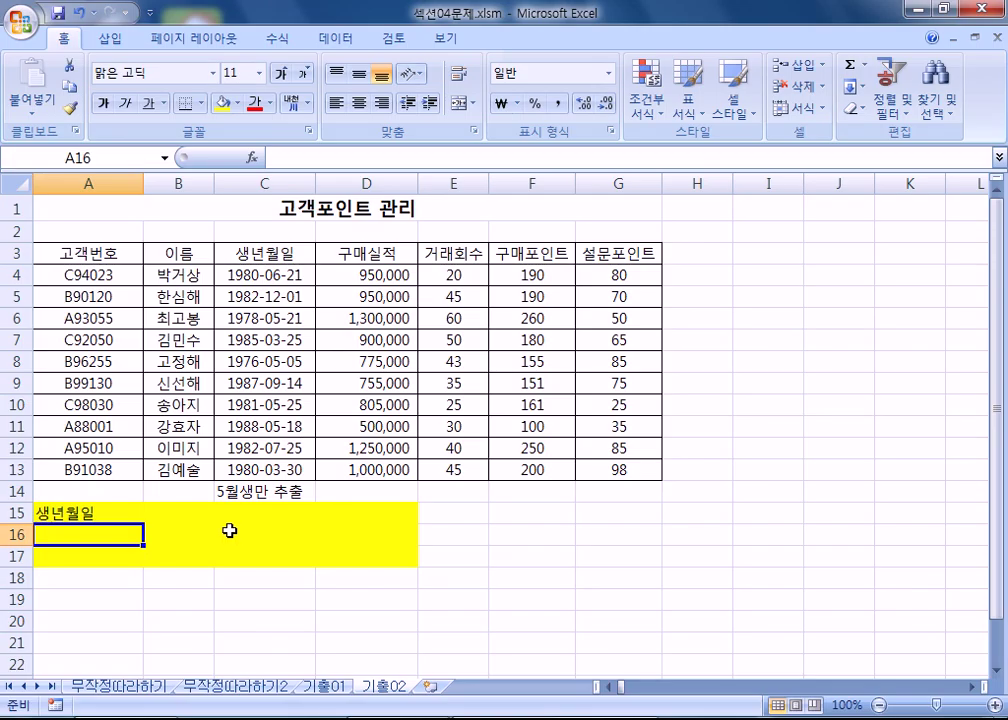
text(=)
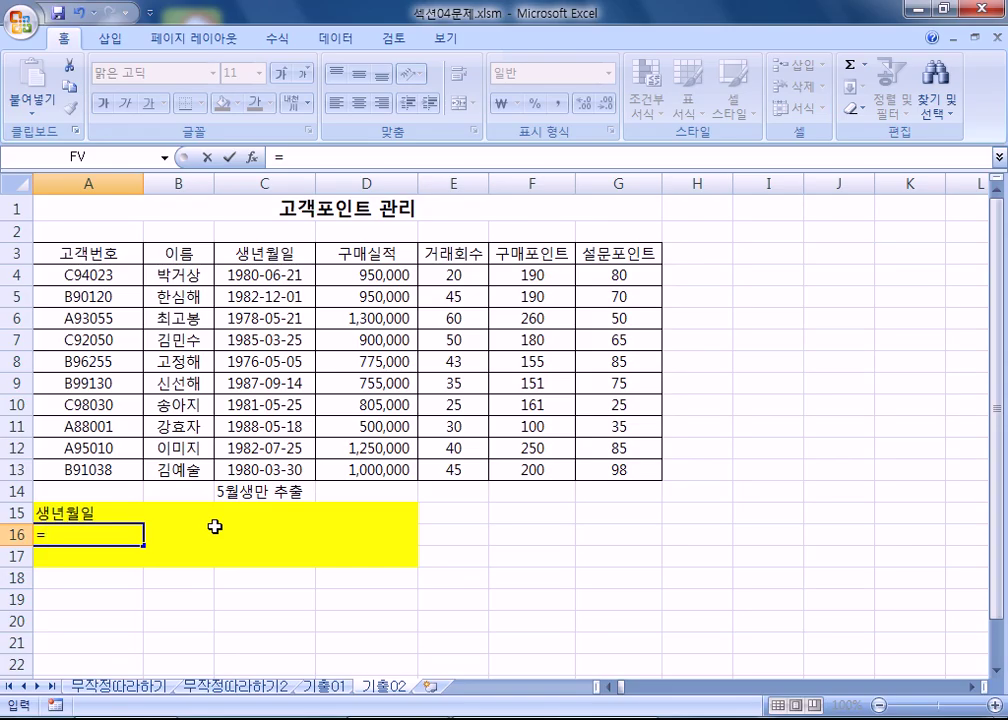
key(Escape)
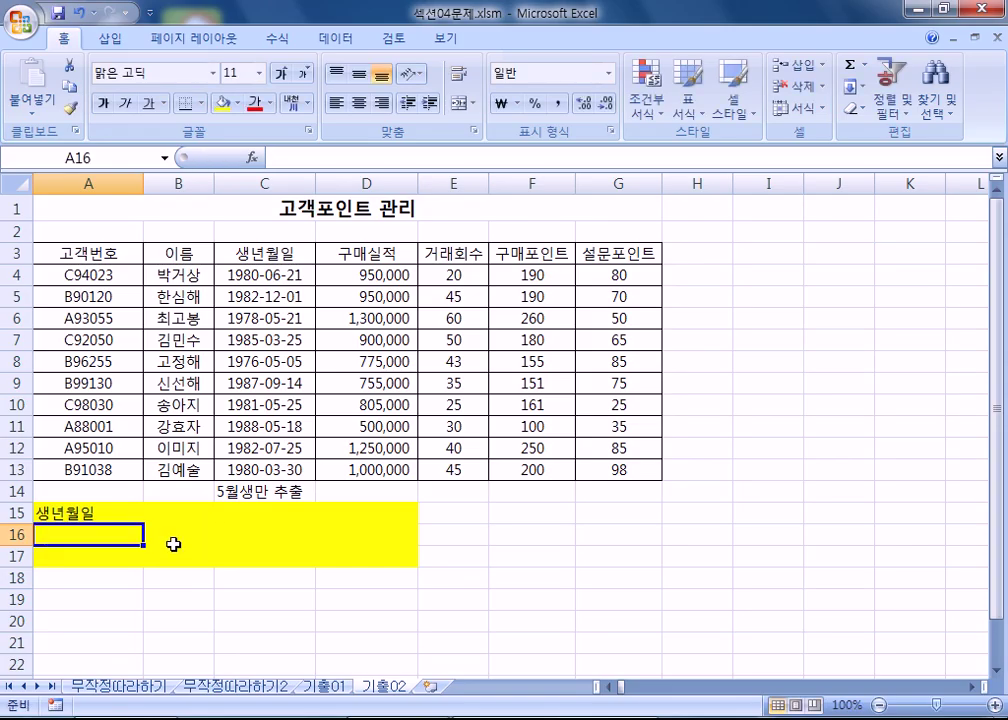
scroll(187, 535, up, 6)
scroll(137, 557, down, 1)
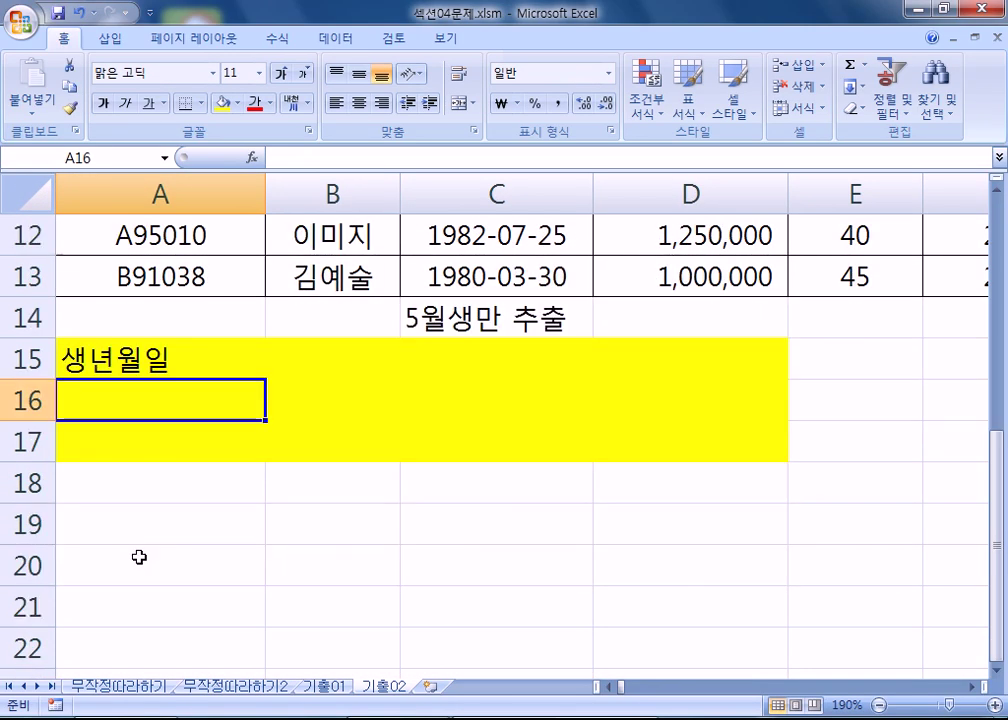
text(=)
text(ㅡㅐ)
key(BackSpace)
key(BackSpace)
key(Hangul)
text(MON)
text(TYH)
key(BackSpace)
key(BackSpace)
text(H)
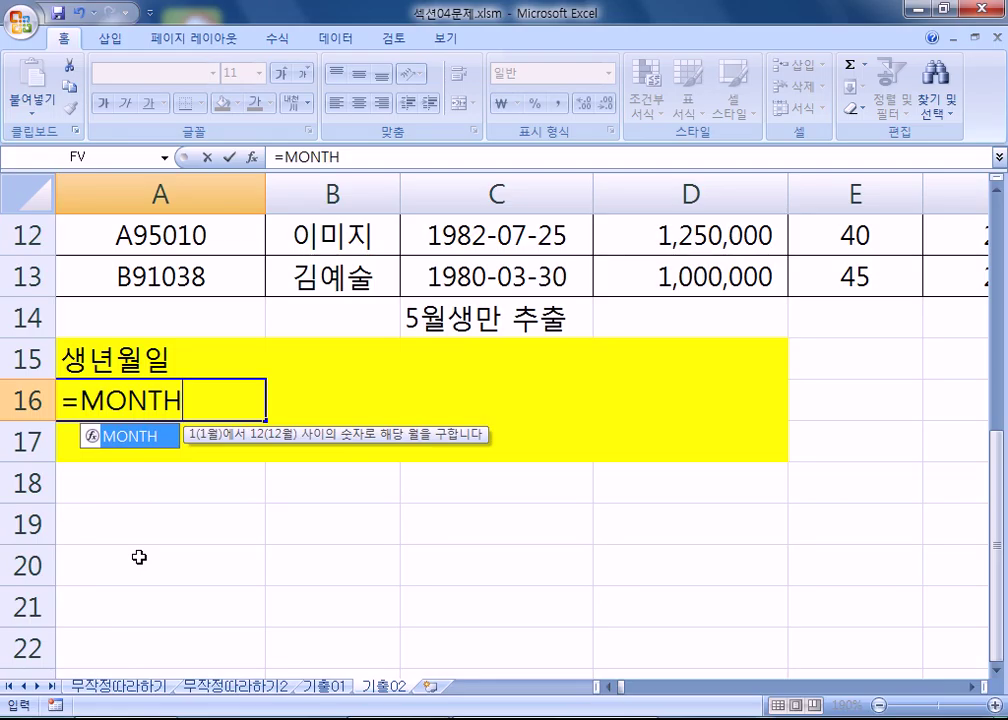
text(()
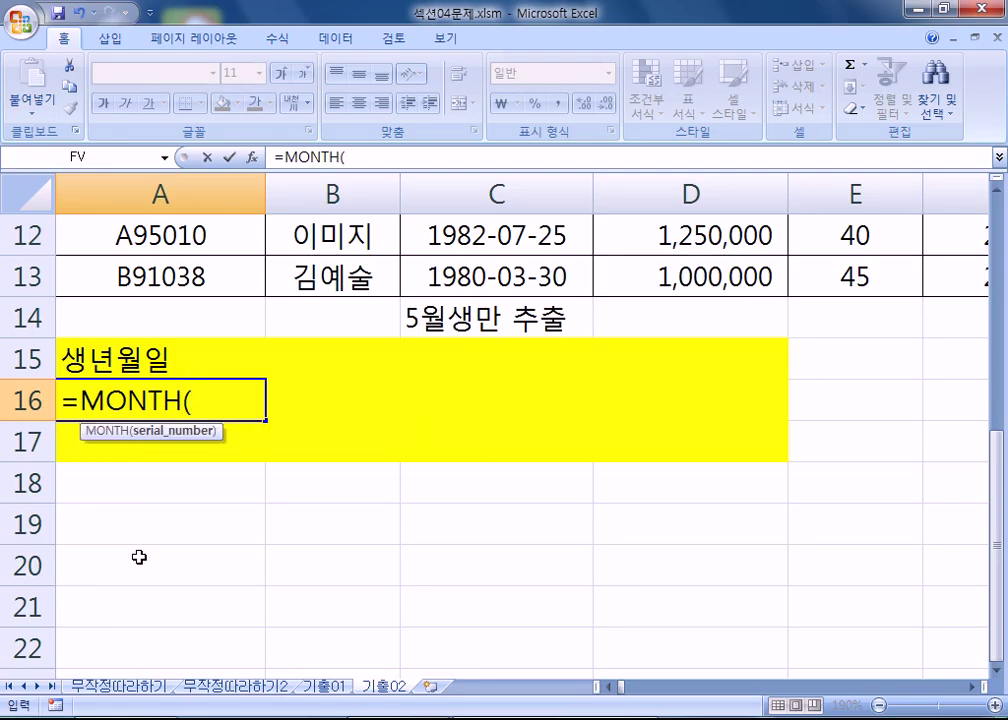
scroll(301, 567, up, 4)
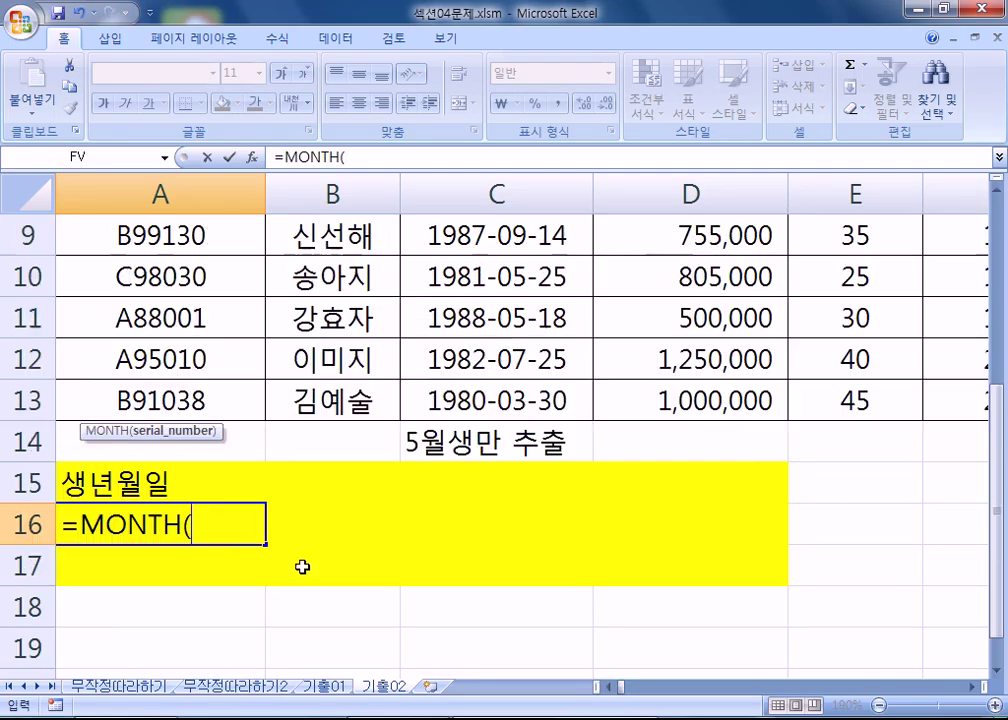
click(525, 370)
scroll(389, 450, down, 4)
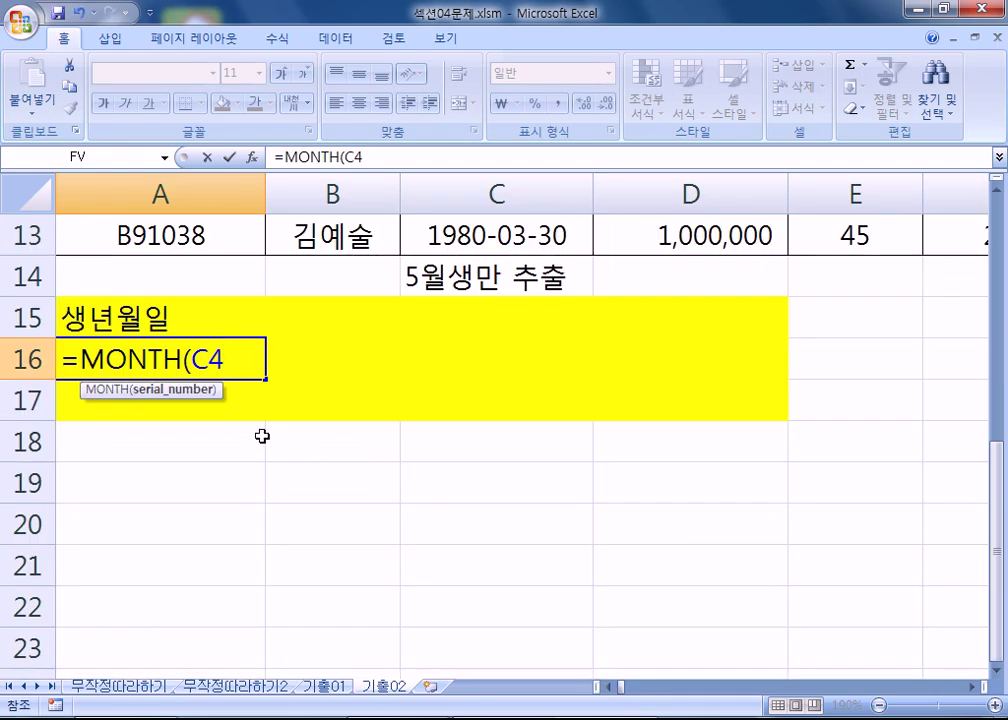
text())
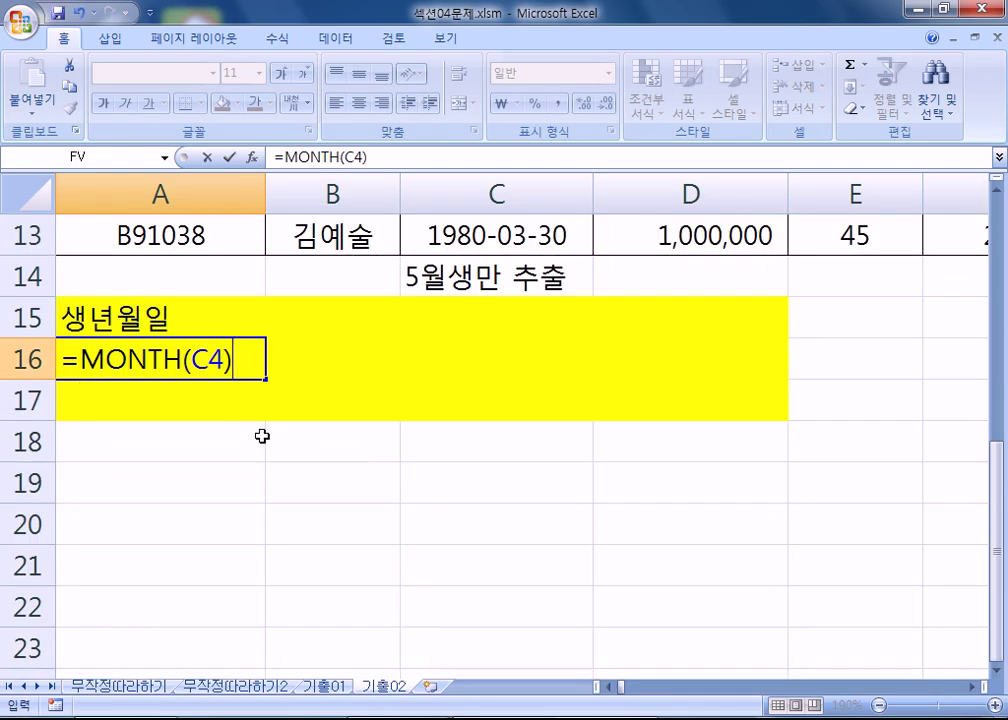
text(=5)
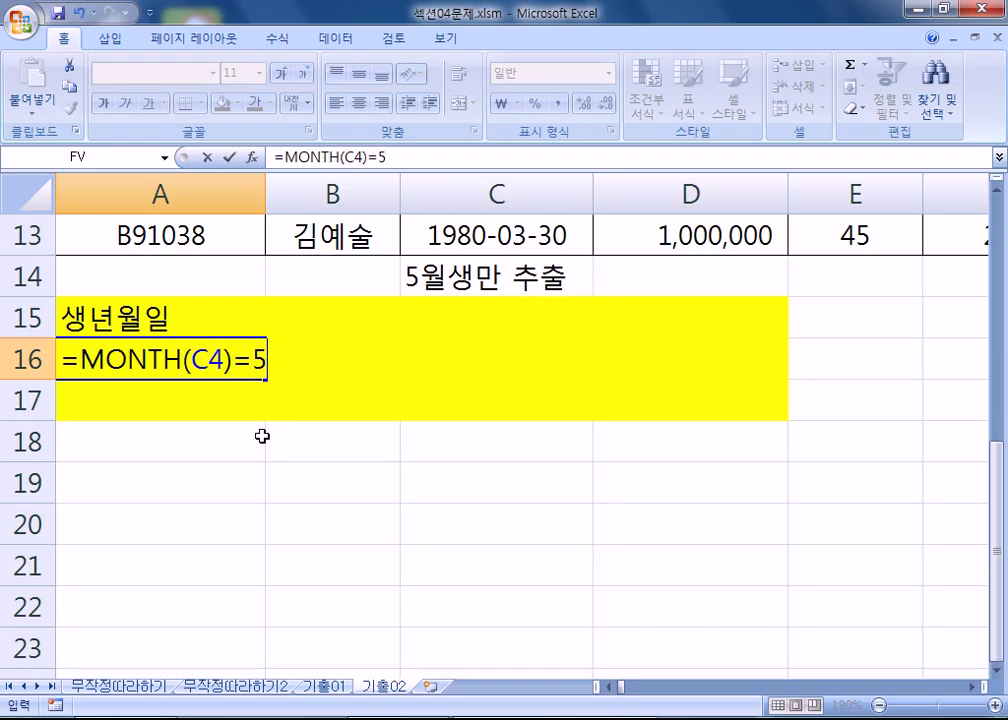
Try the mixed reference $C4 in the A16 formula and restore it to C4.
click(206, 354)
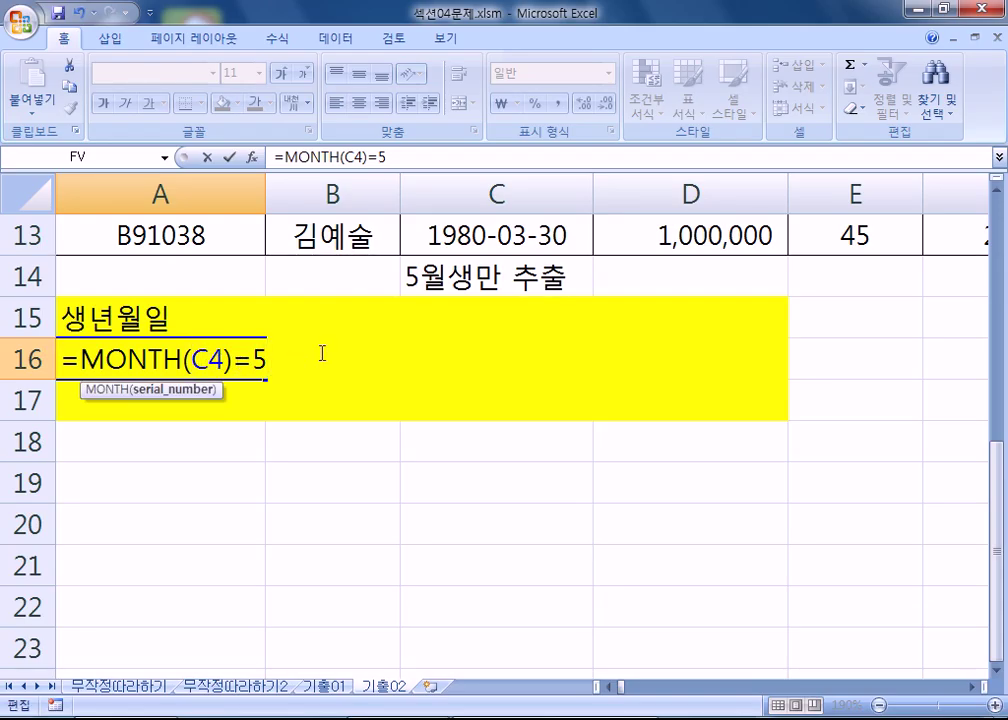
text($)
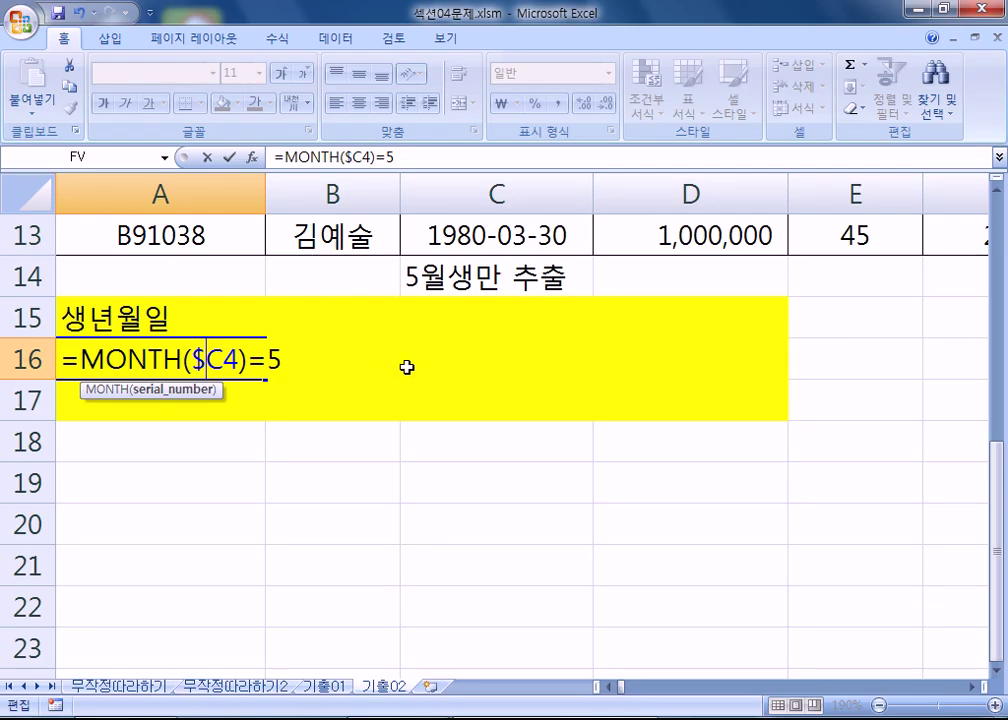
key(BackSpace)
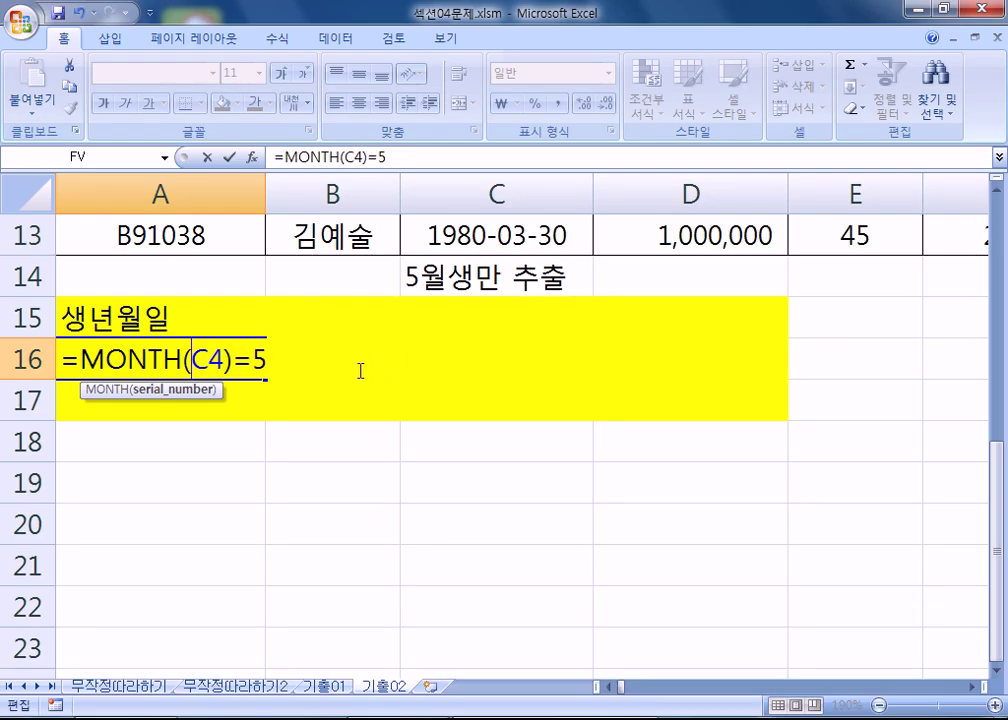
Check the C4 reference, the MONTH function and the comparison sign in the A16 formula, and commit it.
click(268, 362)
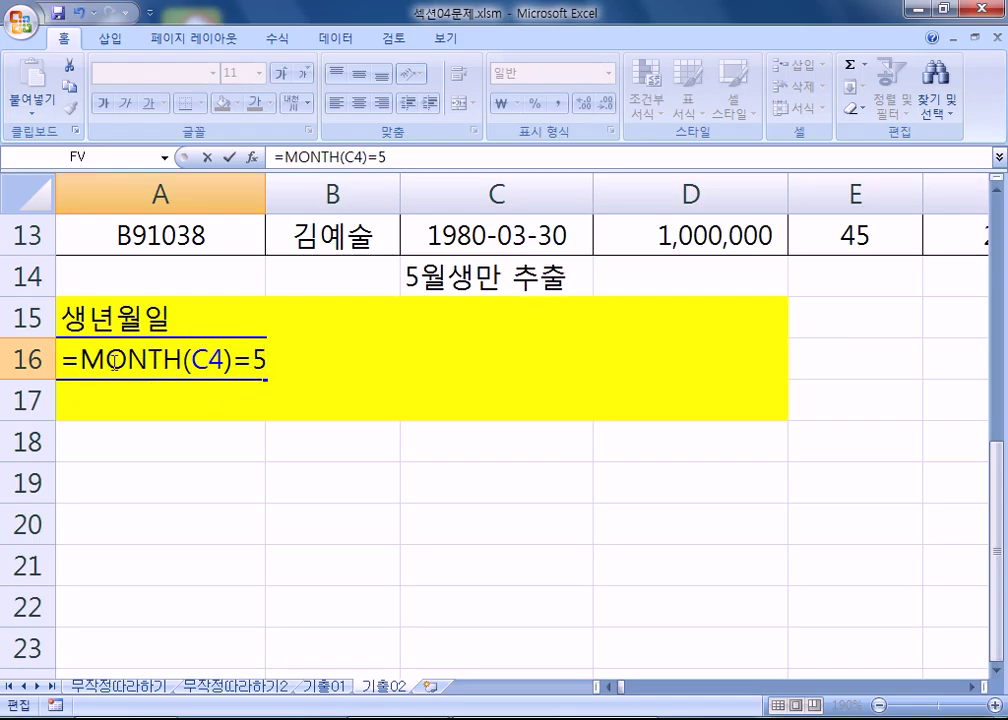
drag(190, 362, 222, 362)
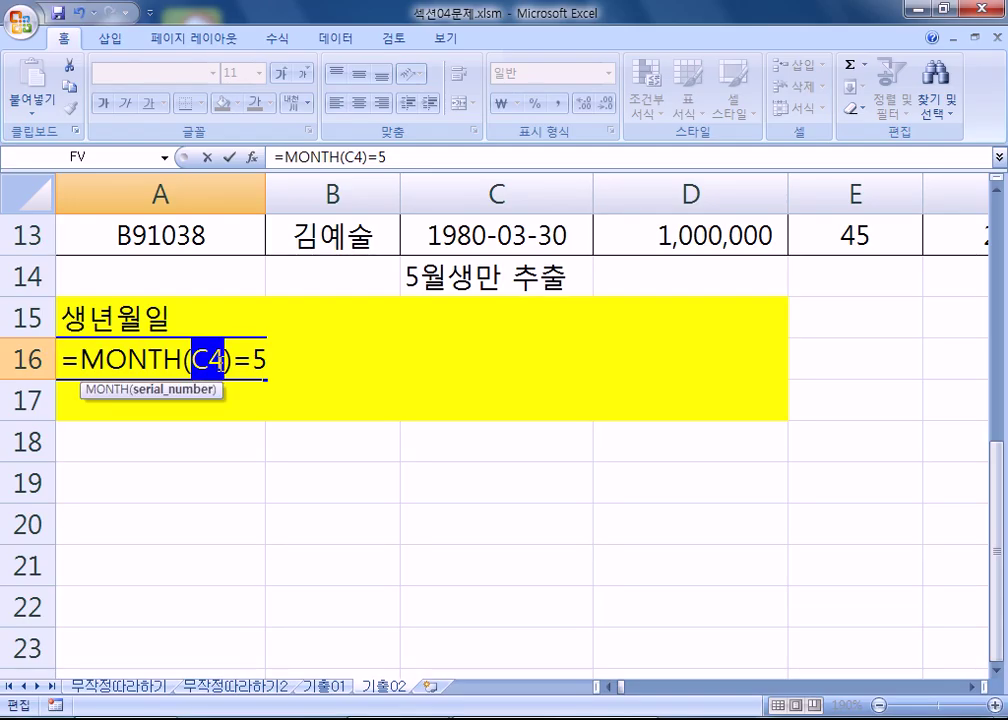
drag(80, 362, 190, 366)
mouse_move(252, 366)
mouse_down()
mouse_move(266, 366)
mouse_move(242, 366)
mouse_up()
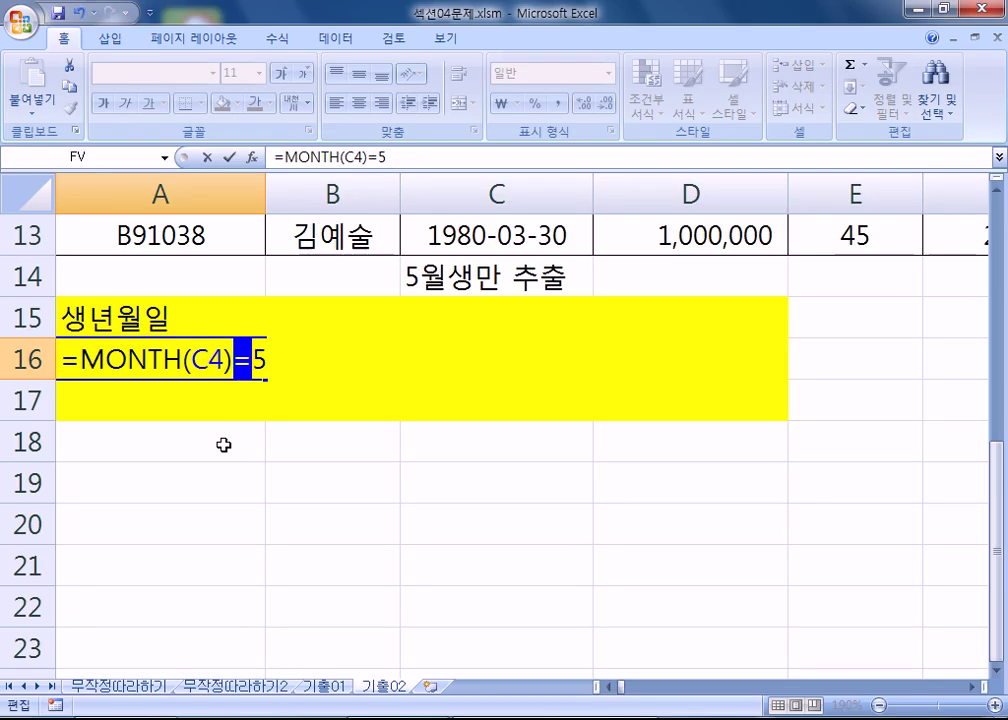
key(Return)
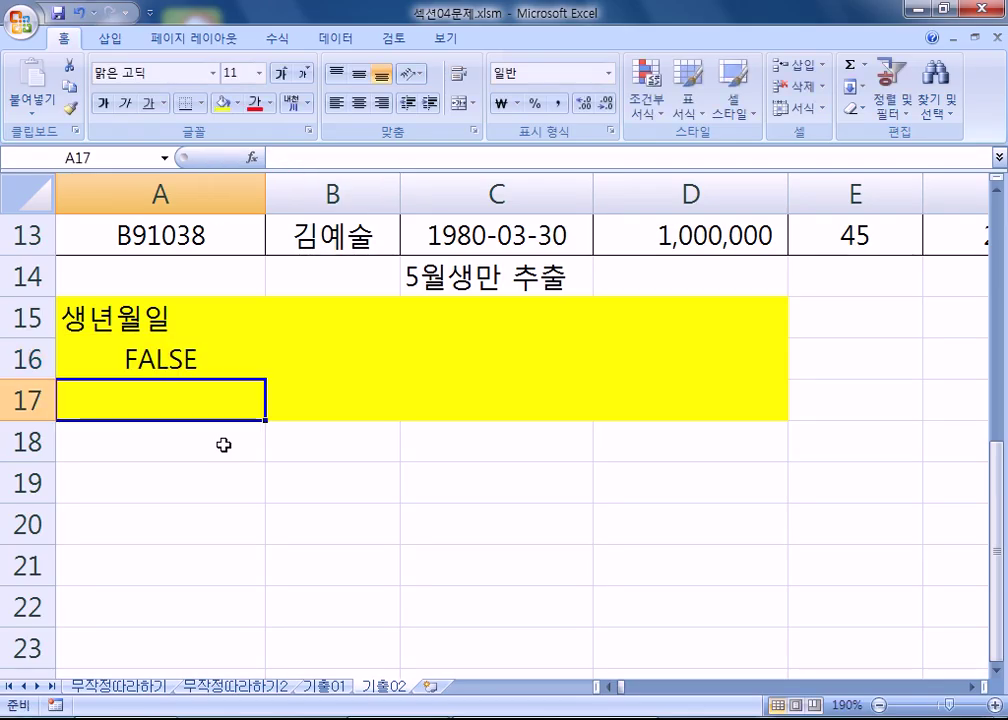
Write the note "* 조건의 결과가 TRUE, FALSE 가 나오면 위의 항목명을 사용할 수 없다" in A17.
text(*)
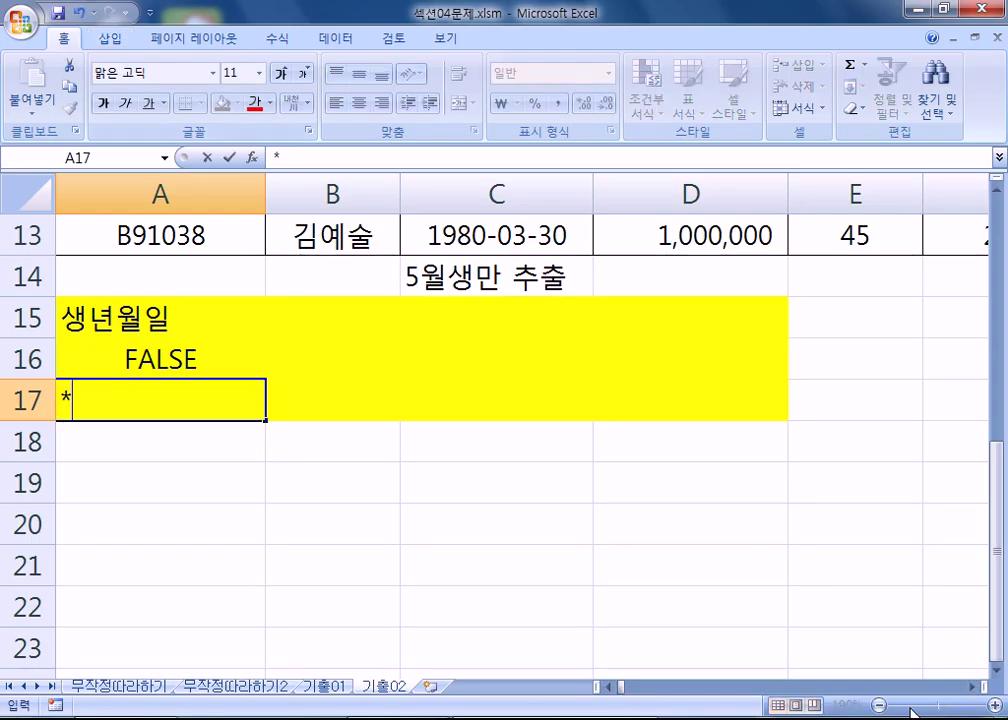
text( WH)
key(BackSpace)
key(BackSpace)
text(조건의 결고)
text(과가)
text( ㅆㄲ)
key(BackSpace)
key(BackSpace)
key(BackSpace)
text(true)
key(BackSpace)
key(BackSpace)
key(BackSpace)
key(BackSpace)
text(TRUE, )
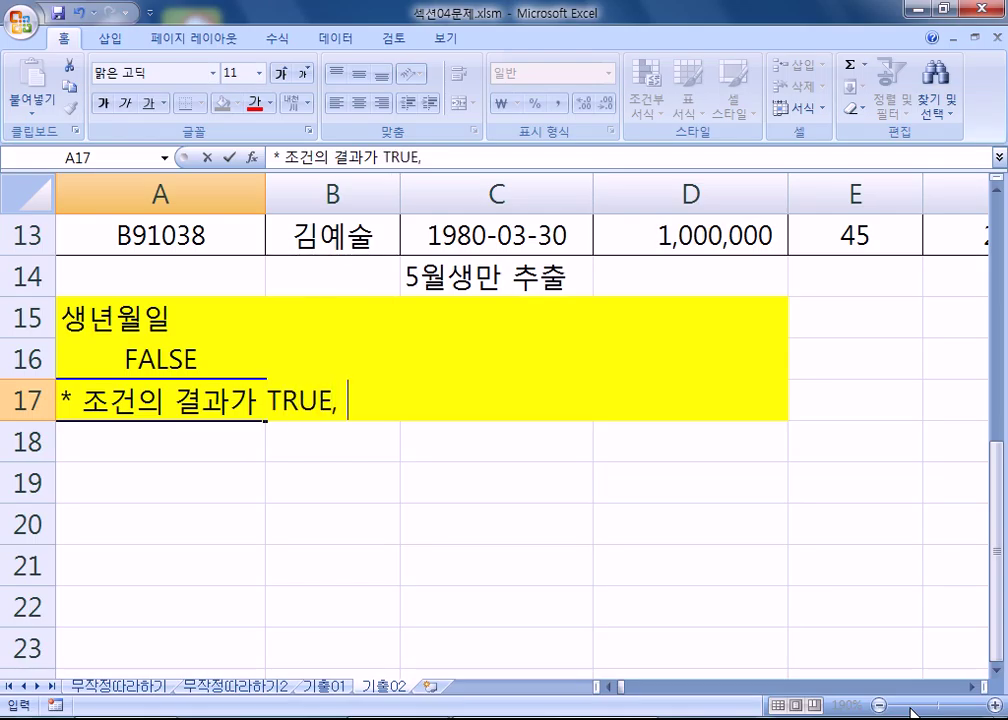
text(FALSE)
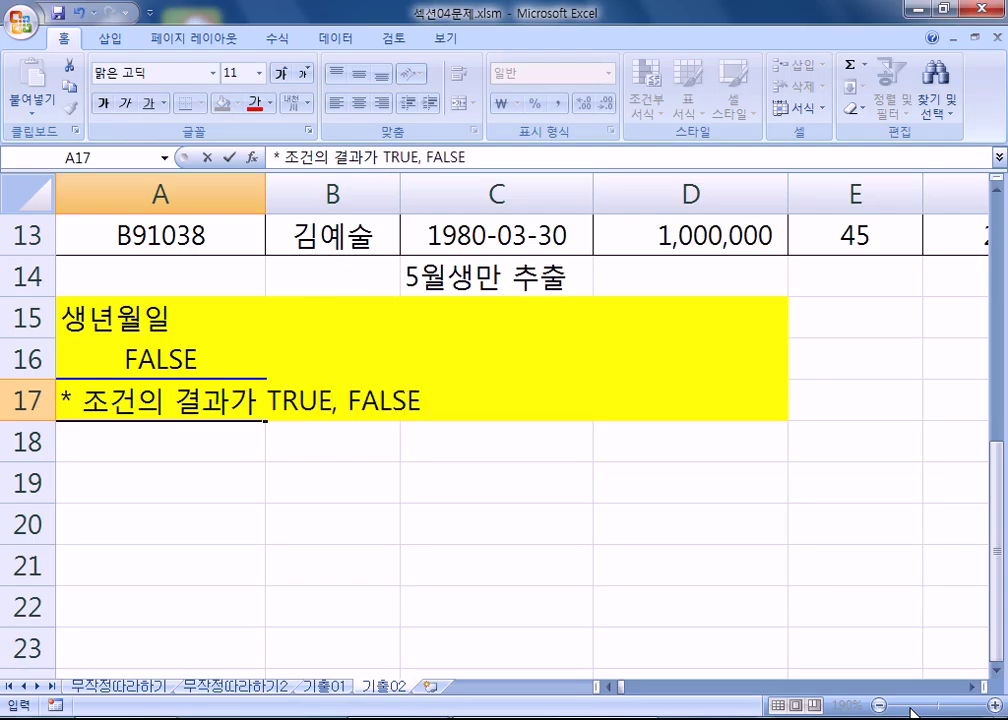
text( 가 나)
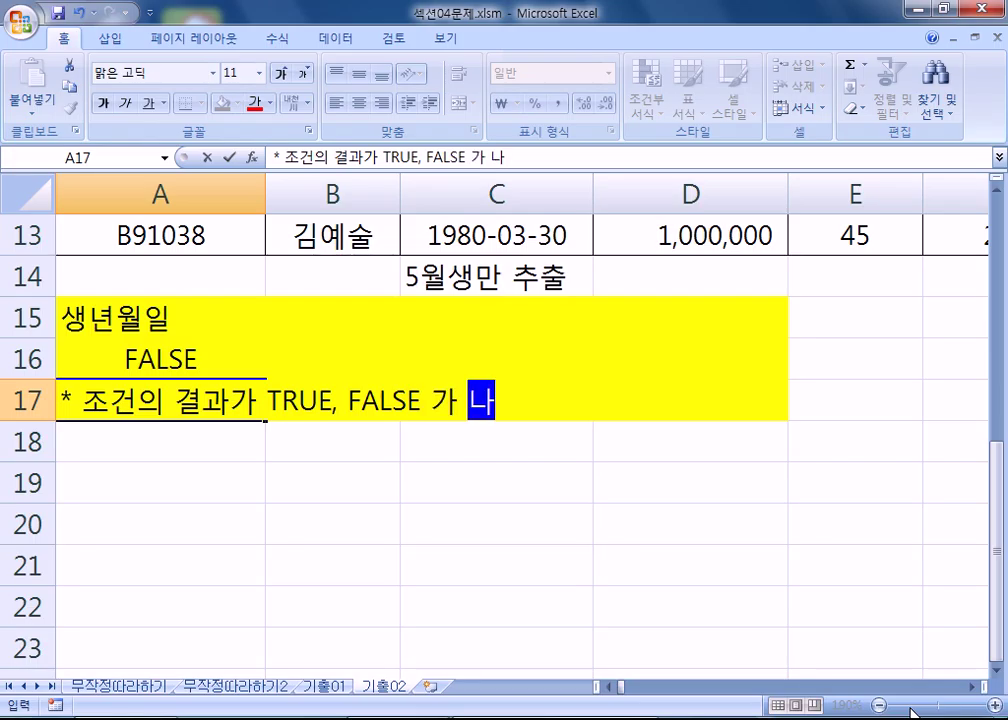
text(오면 위)
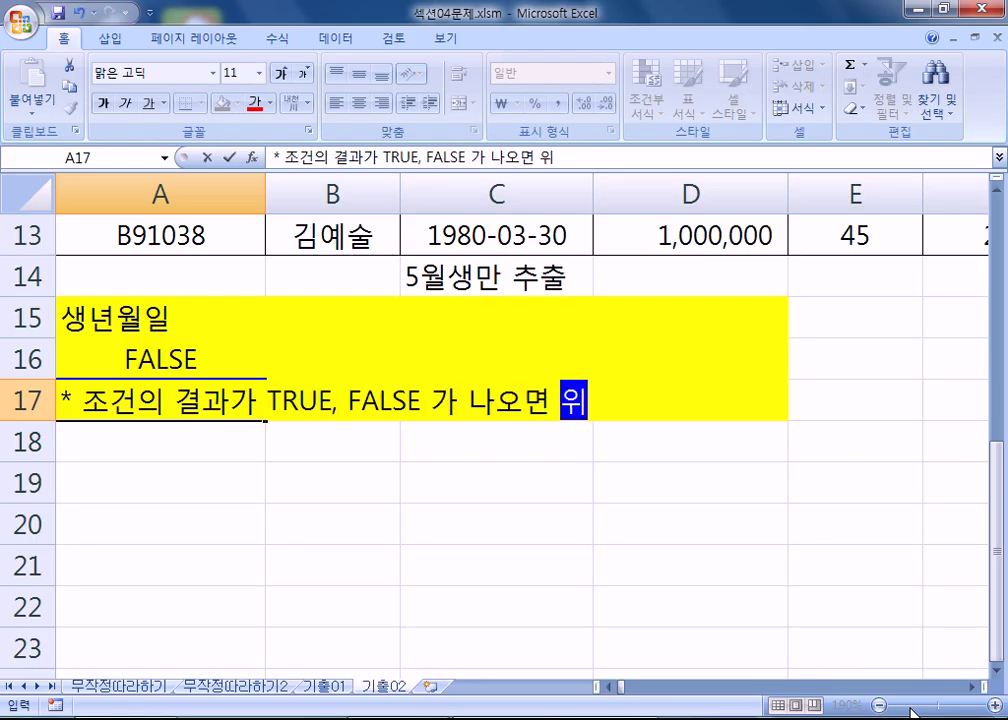
text(의 항모목명)
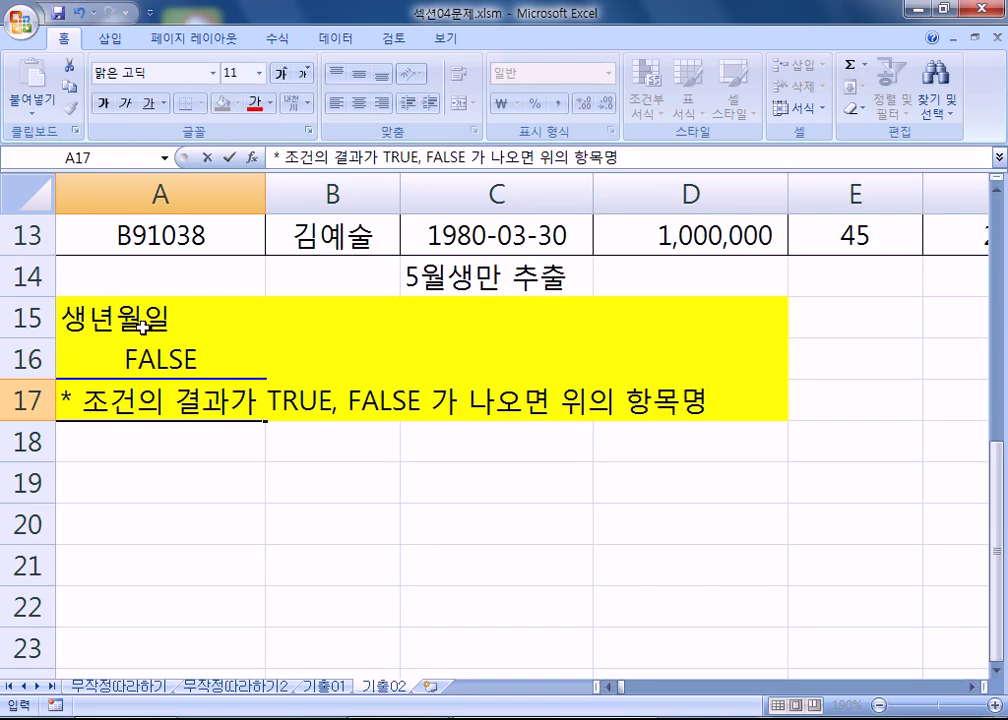
text(ㅇ을 사용할)
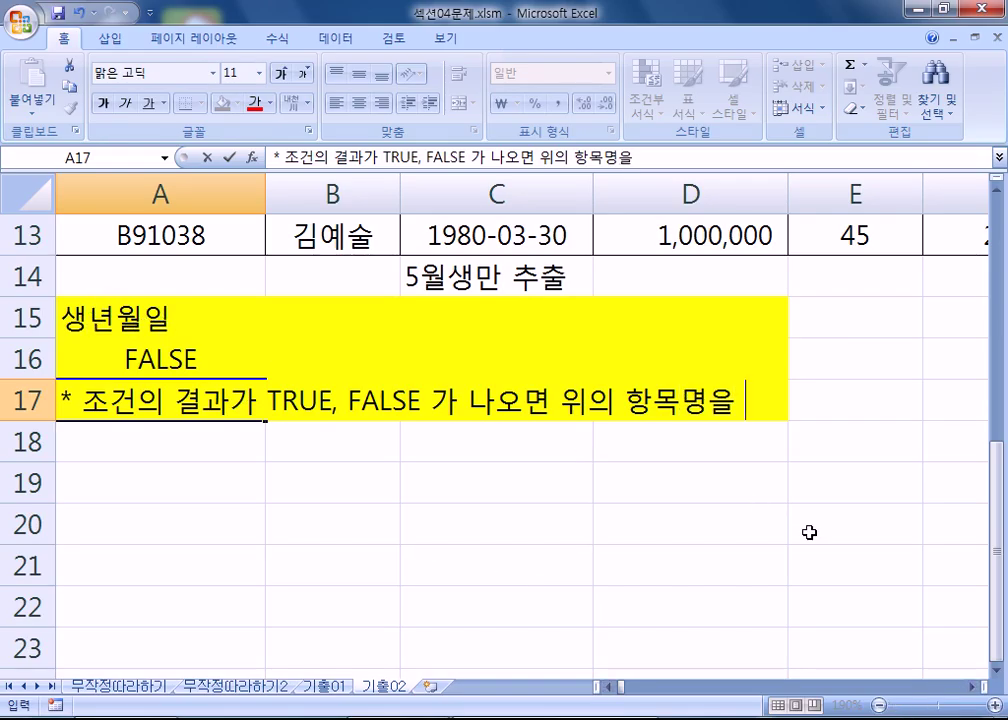
text( 수 없)
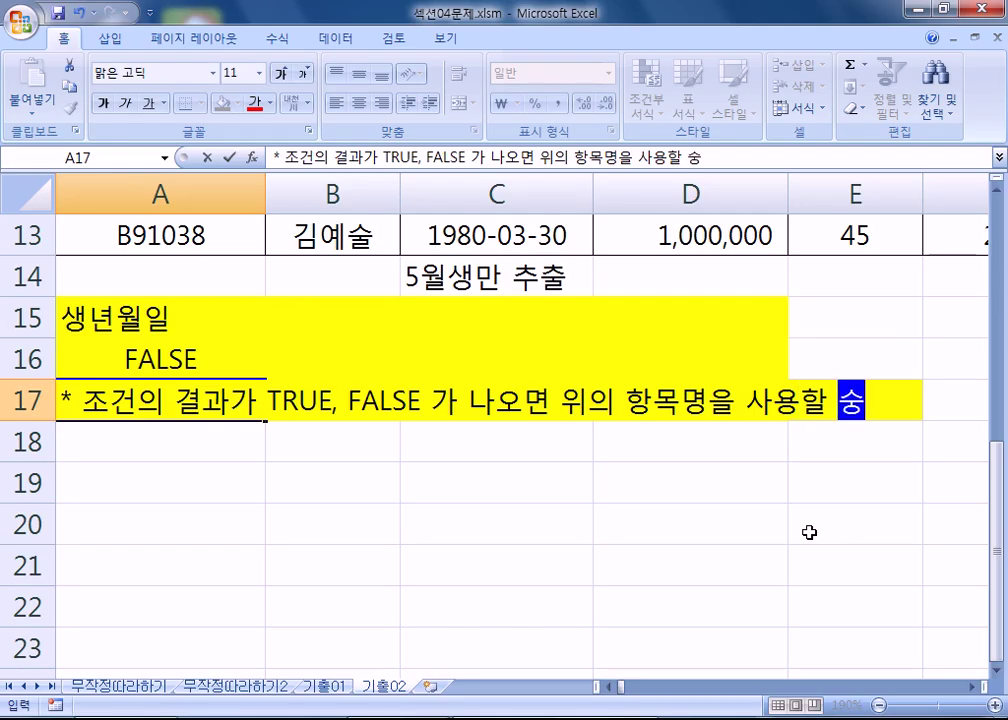
text(다)
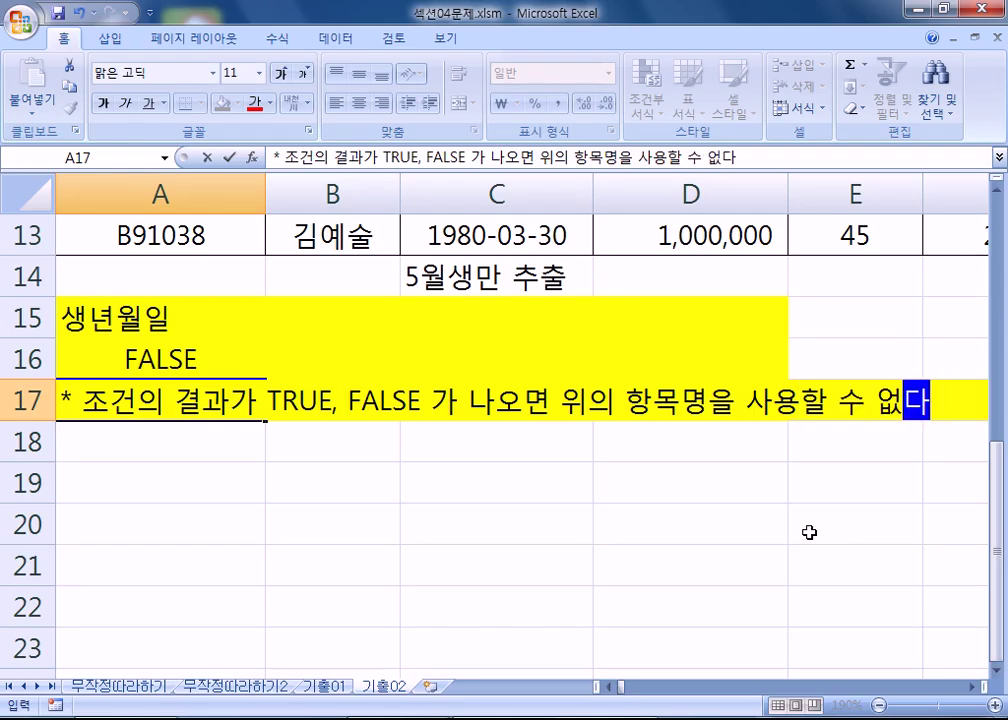
key(Return)
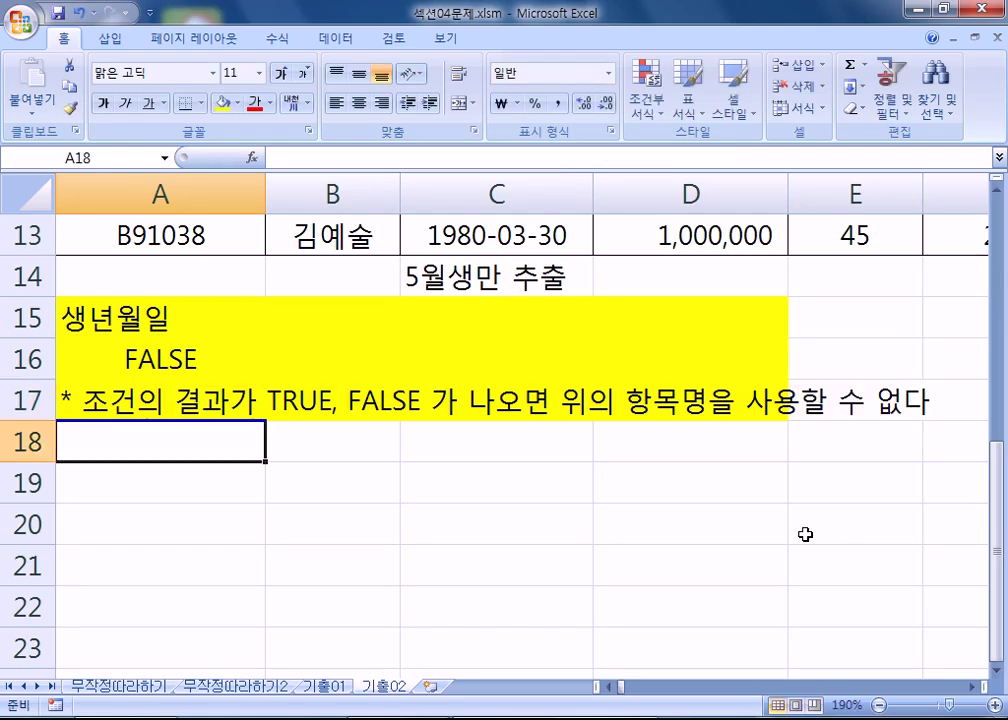
Clear the criteria heading in A15 and undo the deletion.
click(138, 358)
click(107, 316)
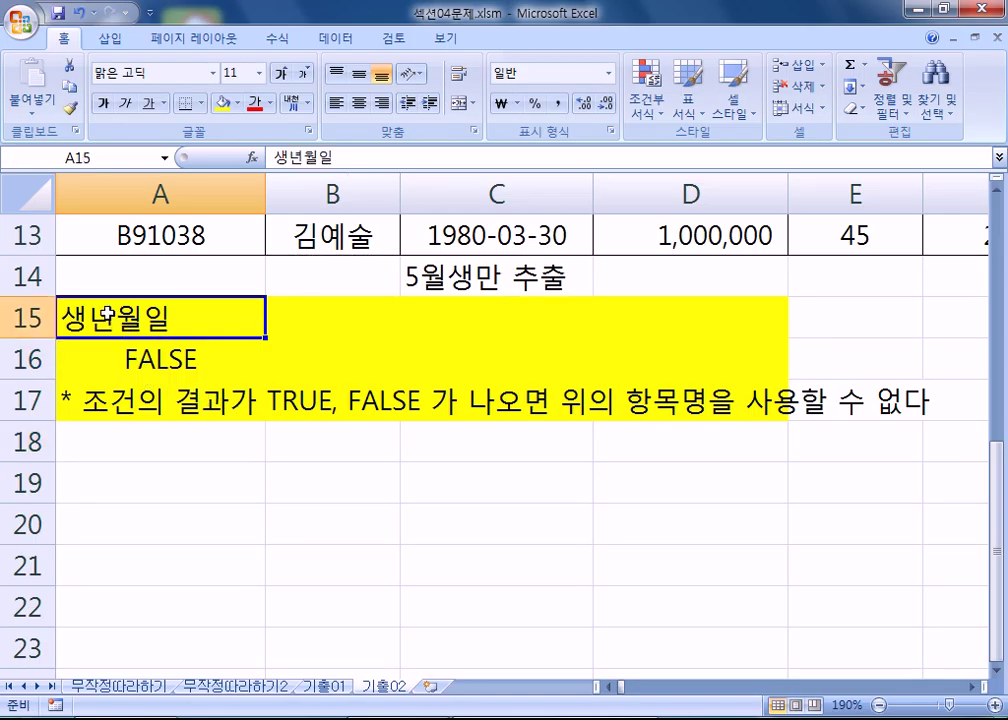
key(Delete)
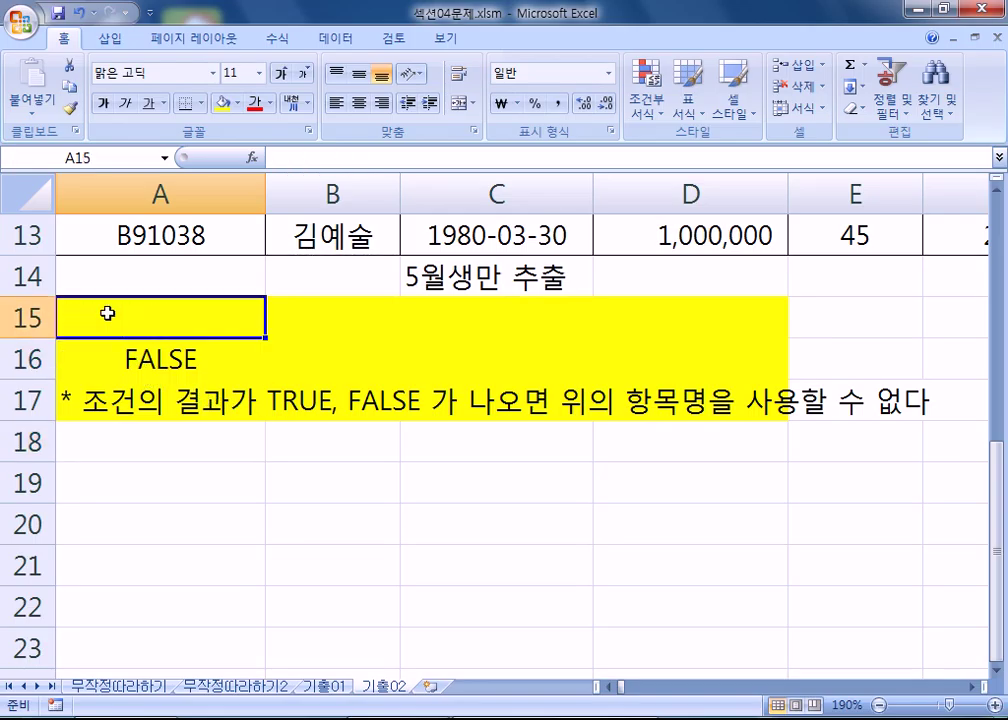
key(ctrl+z)
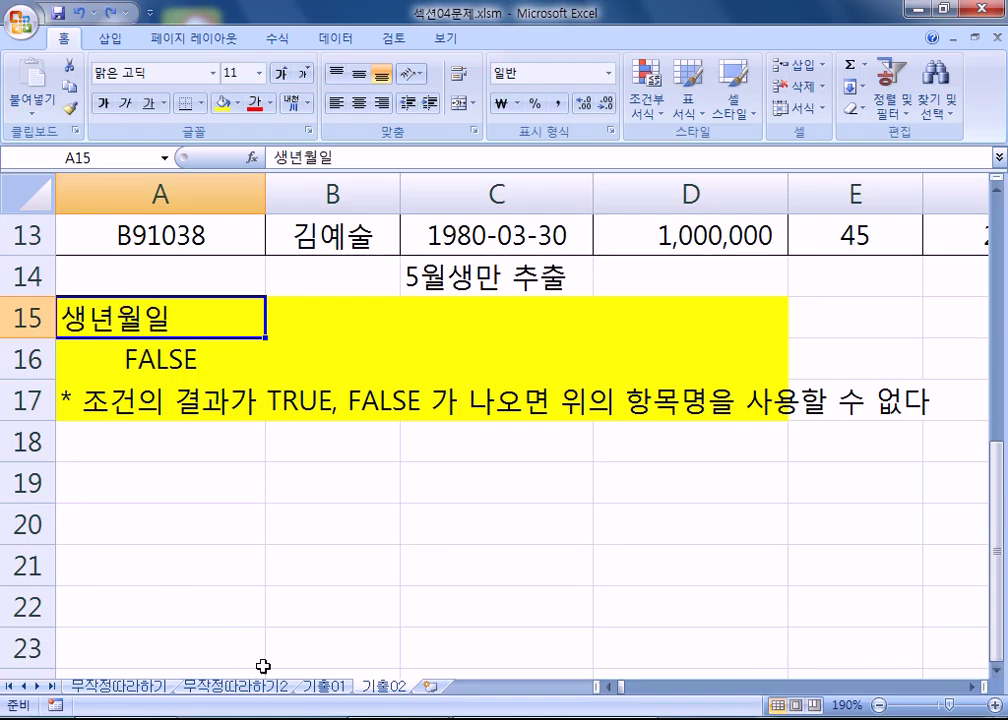
Examine the criteria headings and conditions in A14:C16 on the 기출01 sheet.
click(326, 686)
click(80, 312)
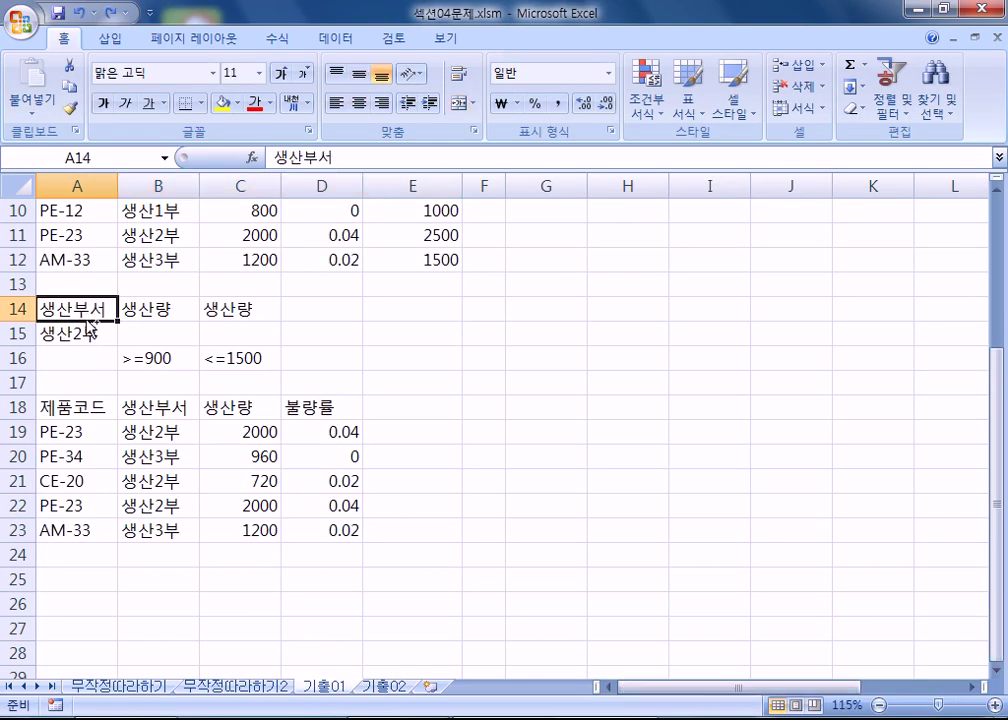
scroll(84, 316, up, 2)
click(88, 318)
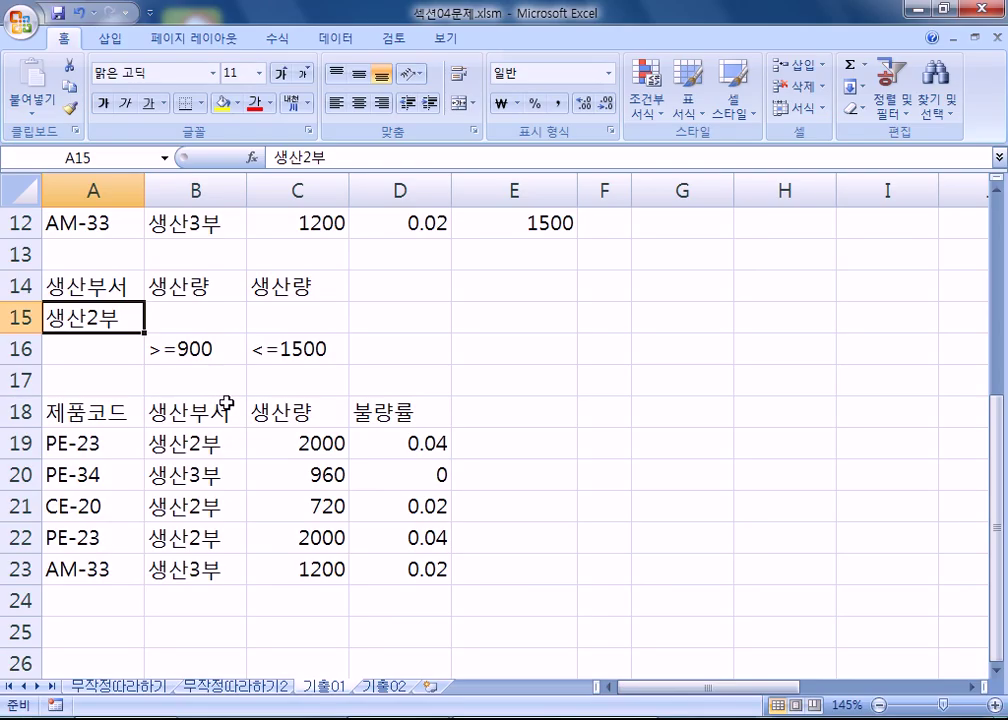
click(75, 280)
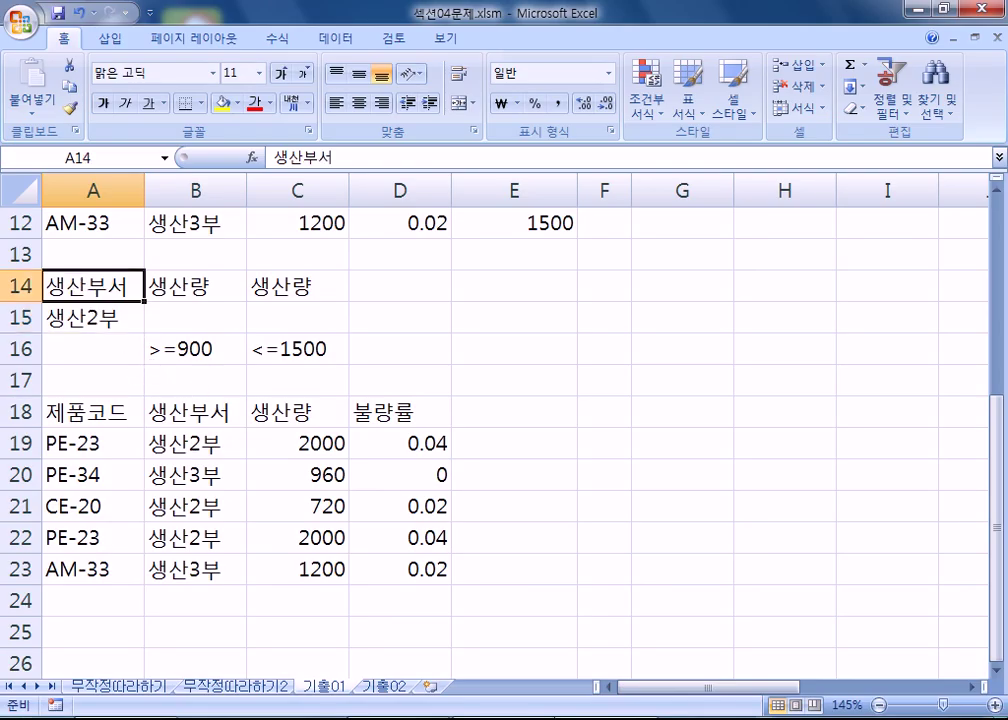
click(555, 718)
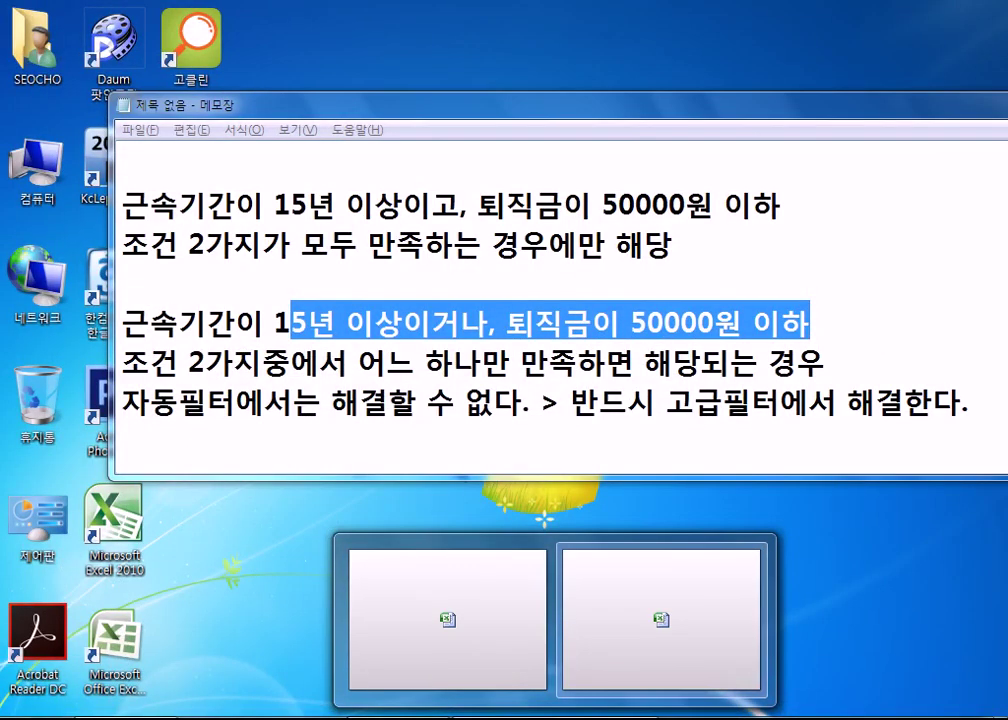
click(660, 619)
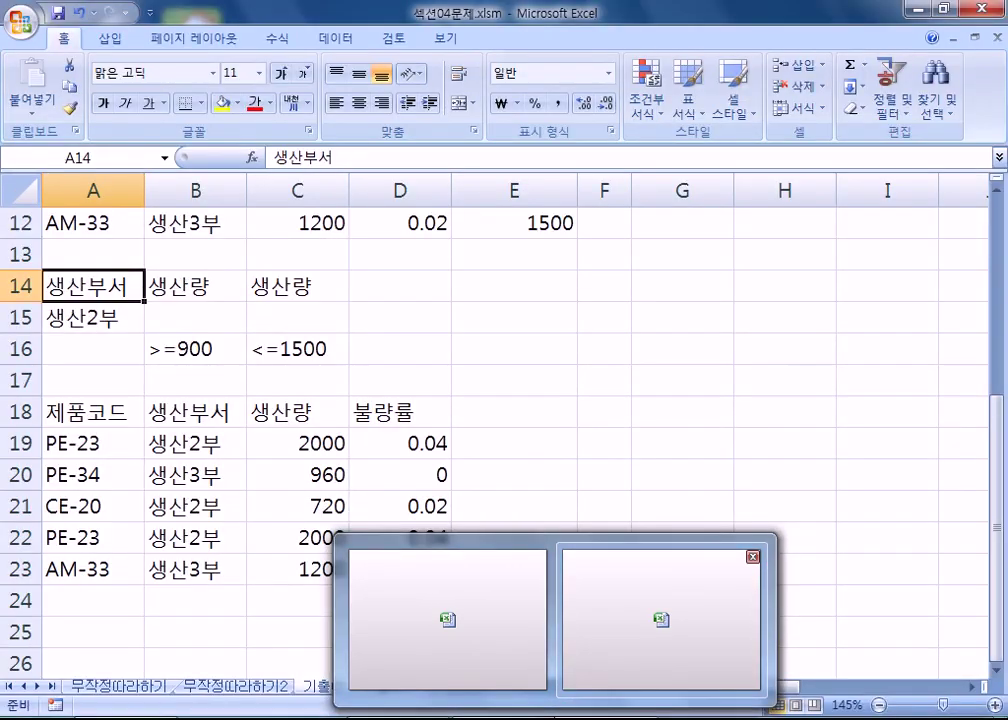
click(600, 443)
click(266, 638)
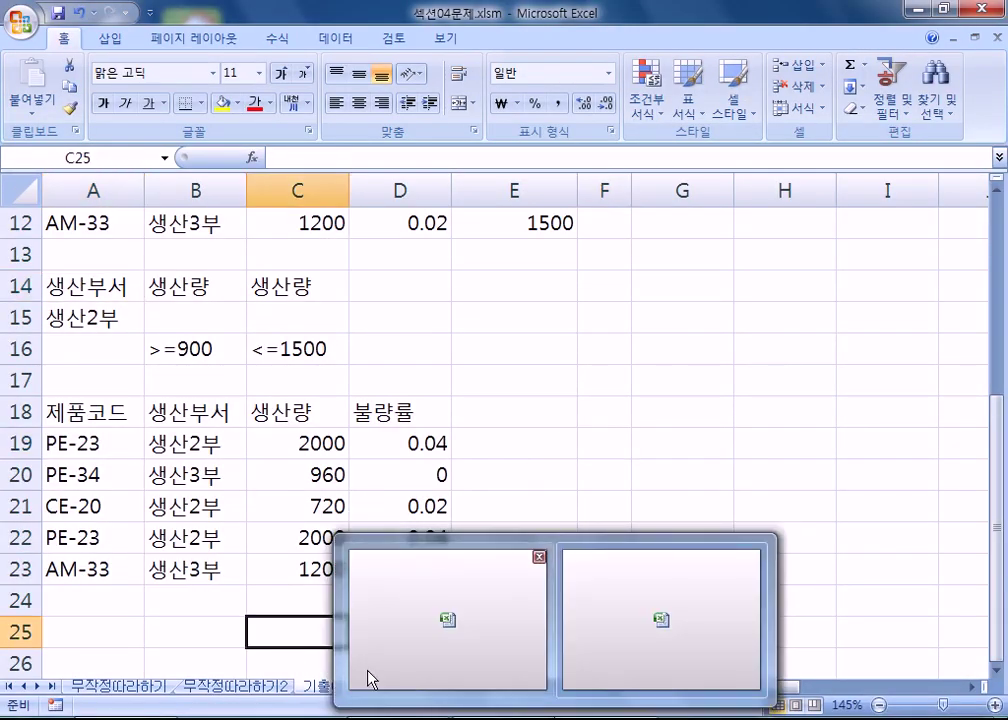
click(502, 410)
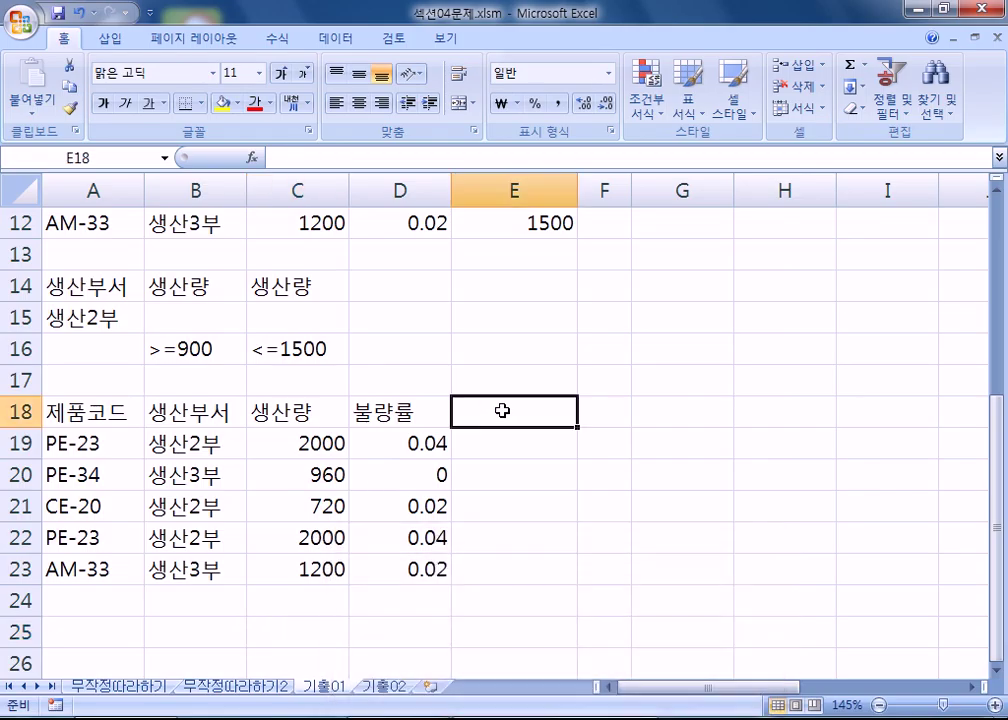
Return to the 기출02 sheet and check the A16 criteria formula against the first birth date in C4.
click(394, 688)
click(128, 356)
key(F2)
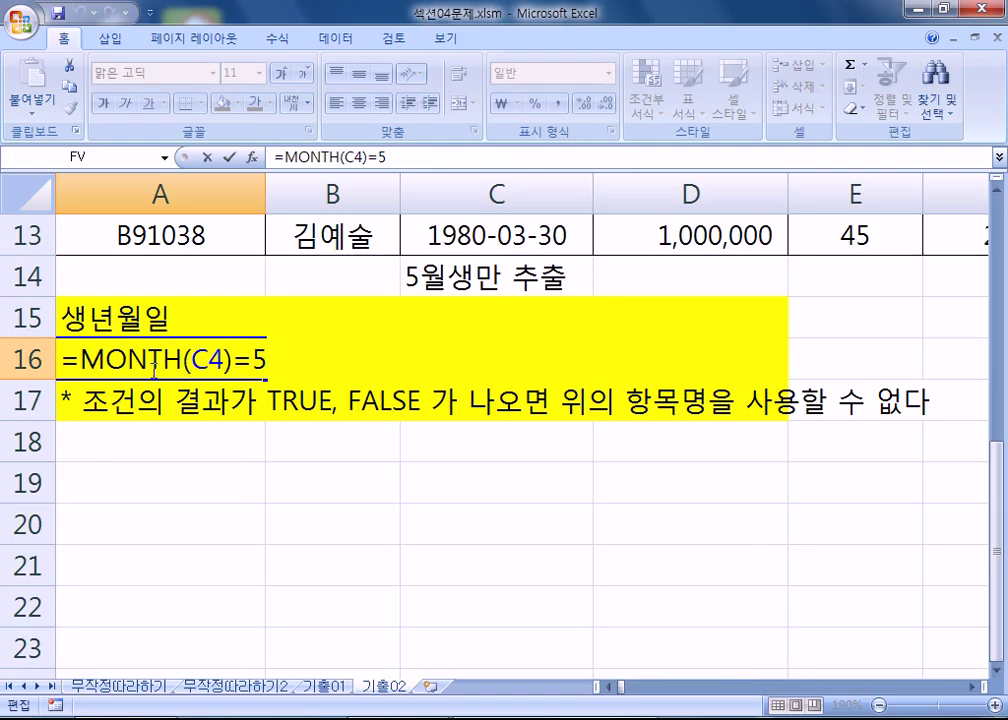
key(Return)
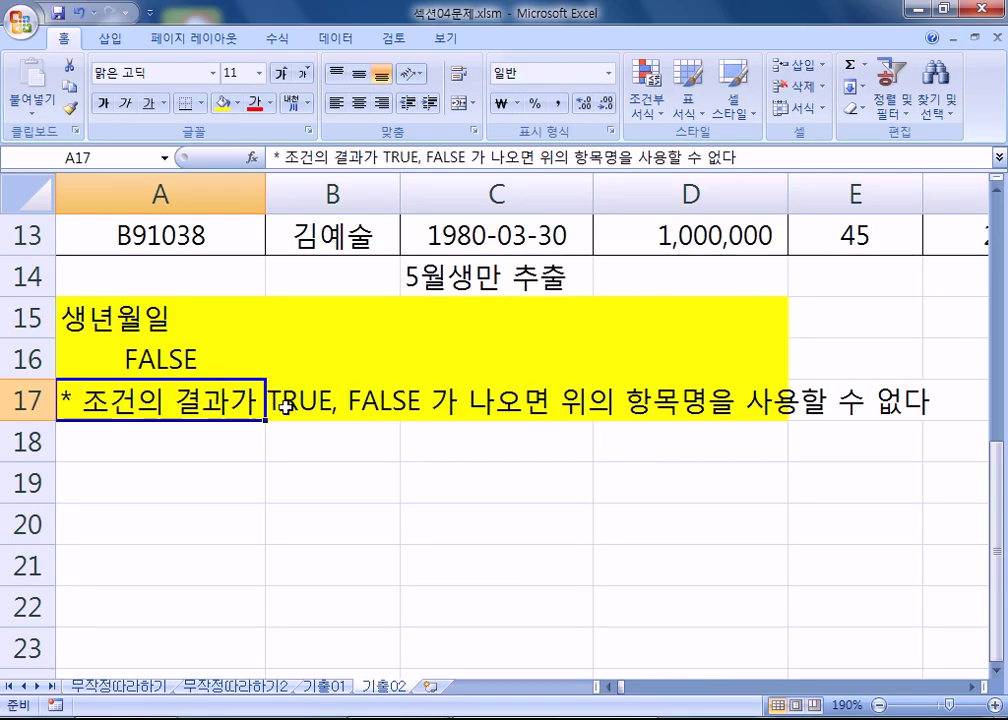
scroll(282, 412, up, 4)
click(418, 362)
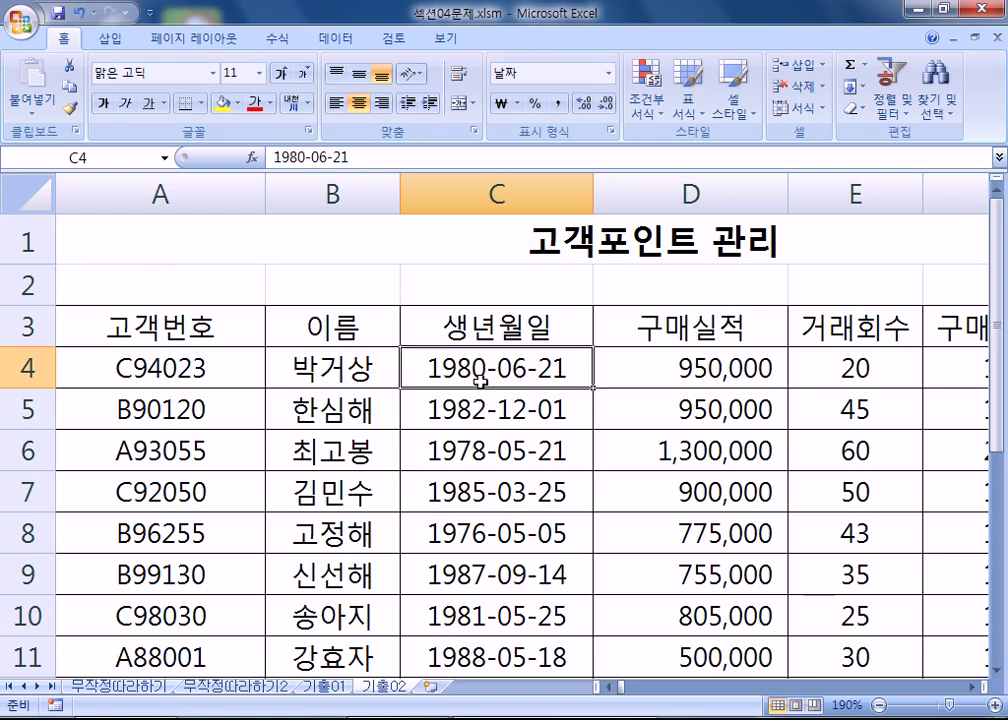
scroll(430, 390, down, 3)
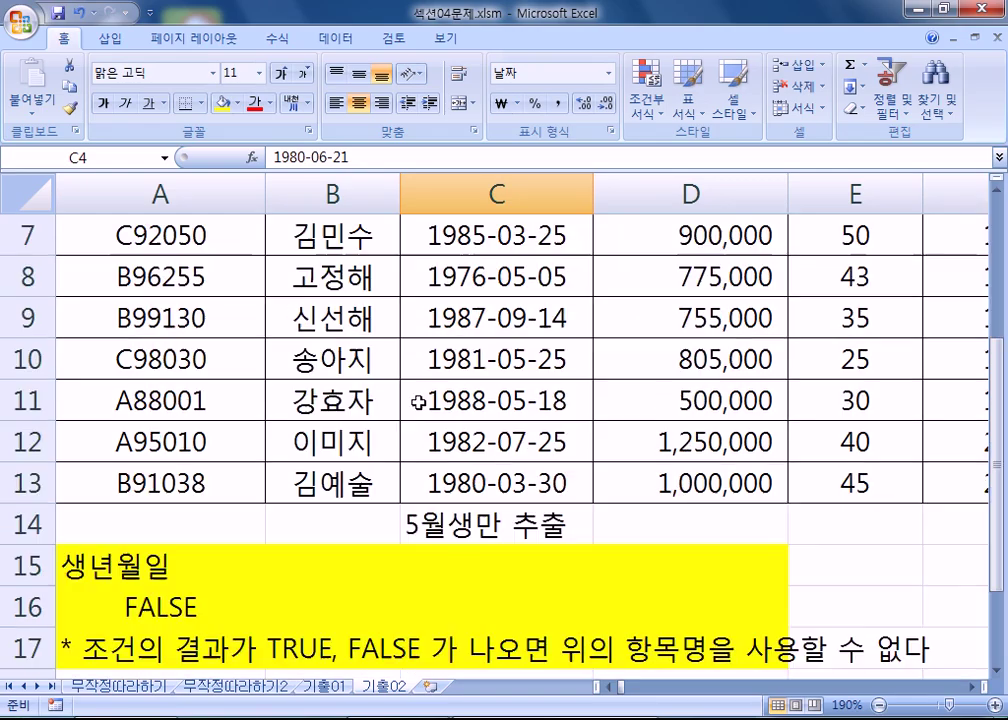
click(138, 476)
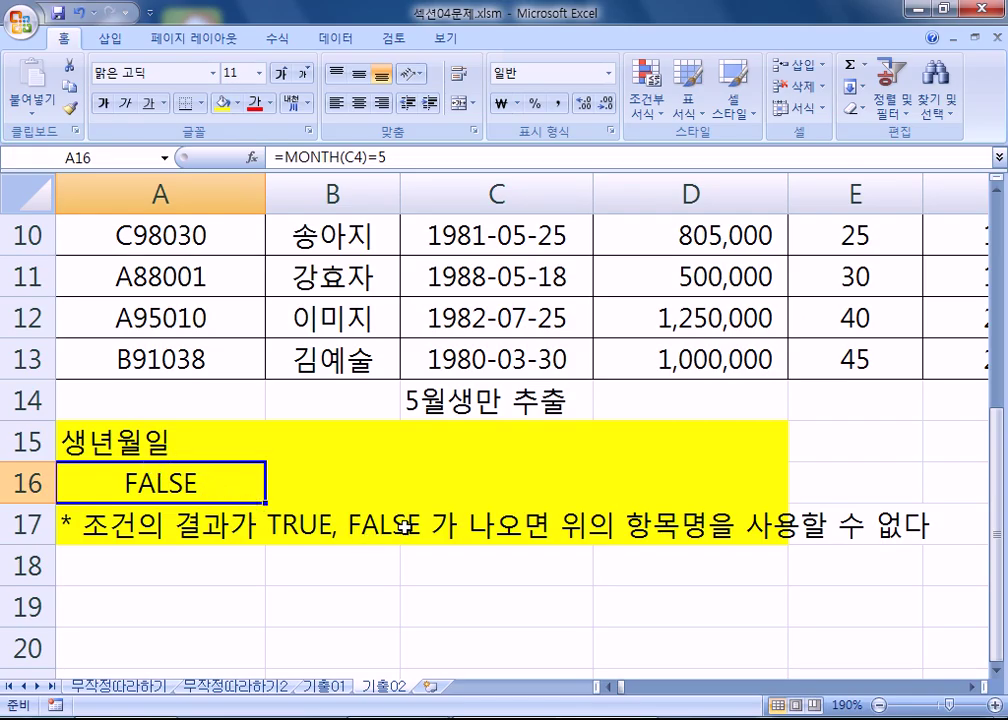
Try leaving the criteria heading in A15 blank and restore it to 생년월일.
click(133, 440)
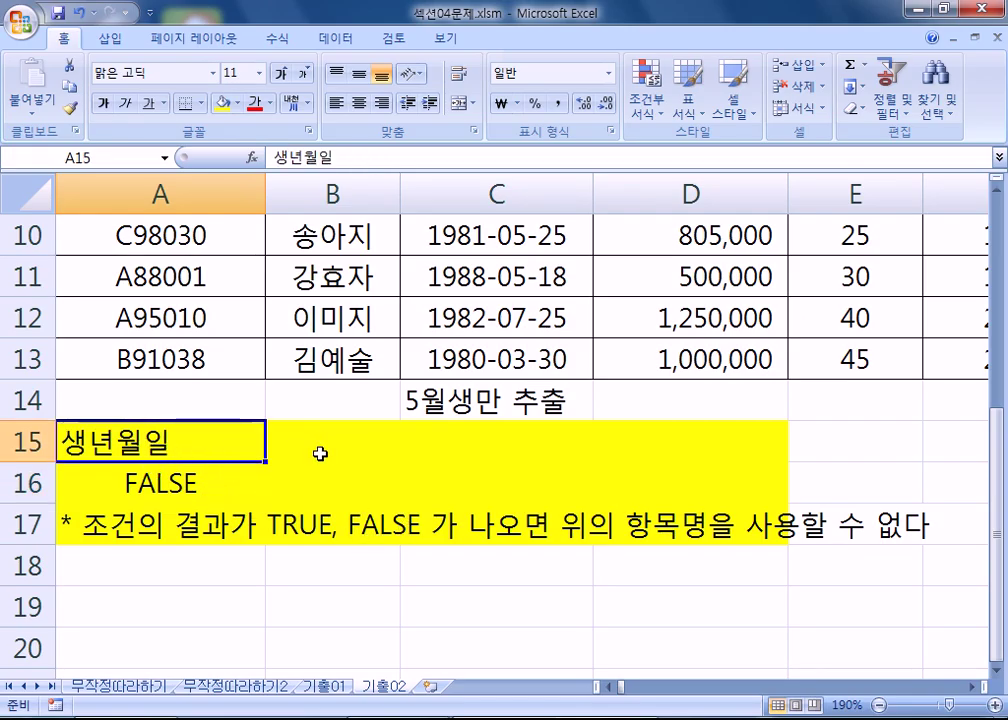
key(Delete)
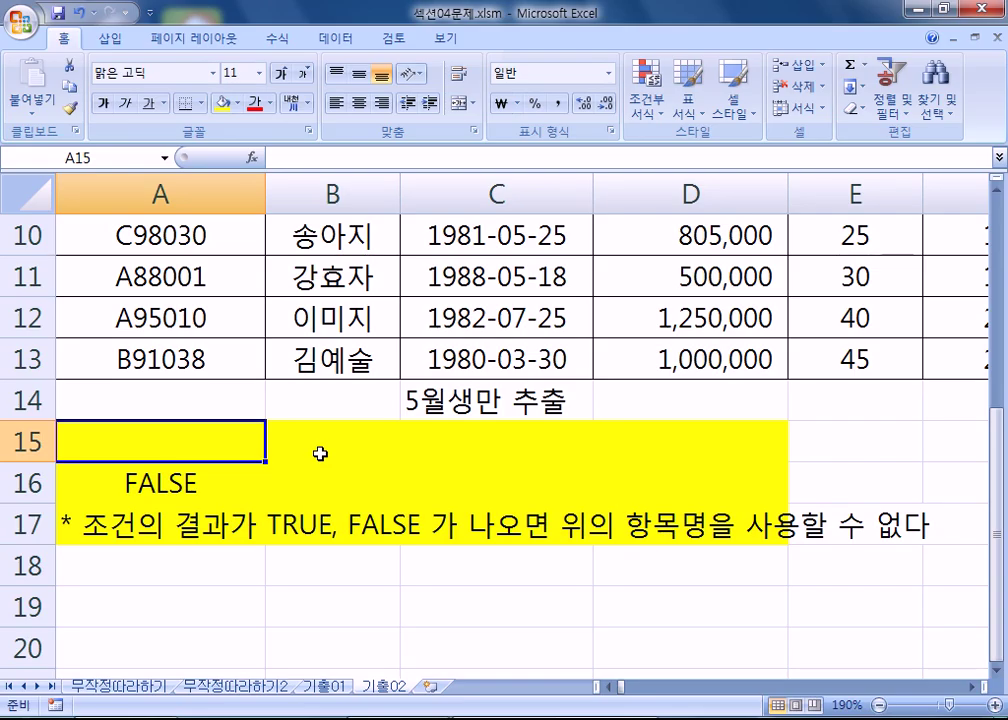
drag(156, 439, 214, 450)
text(생년월일)
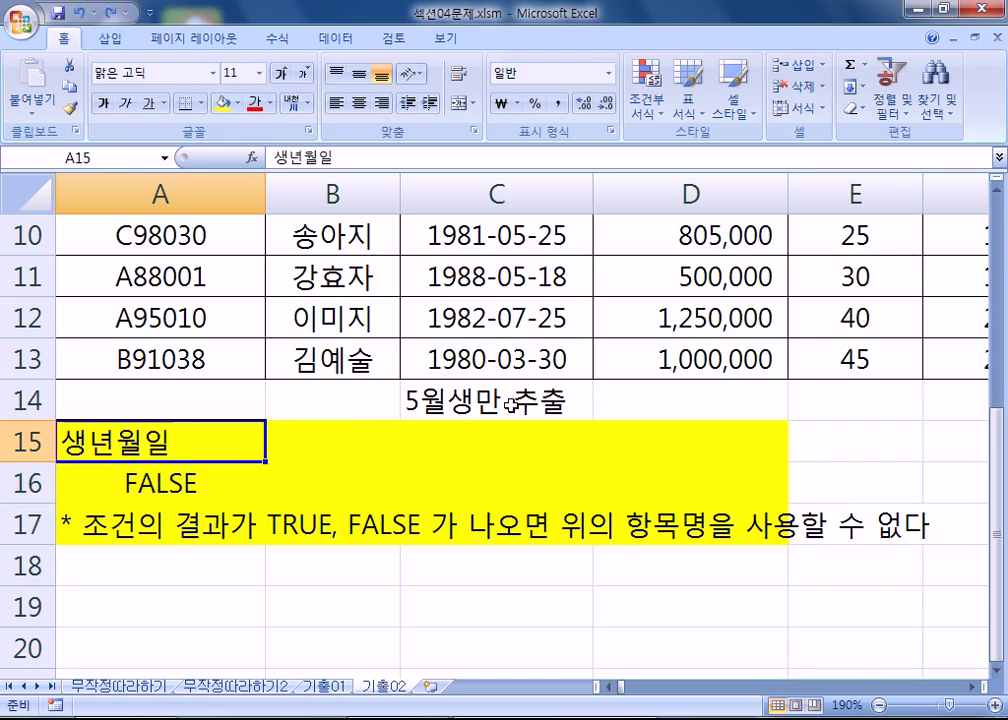
Extend the A15 heading to 생년월일조건 and compare it with the table headings in row 3.
key(F2)
text(조건)
key(Return)
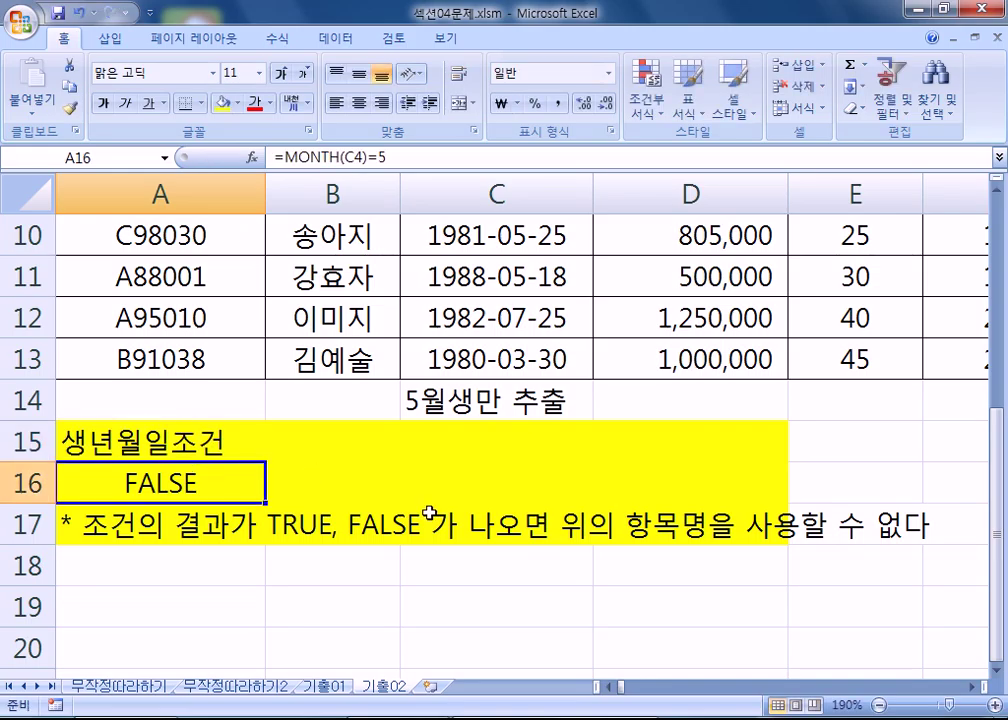
click(202, 450)
scroll(286, 410, up, 3)
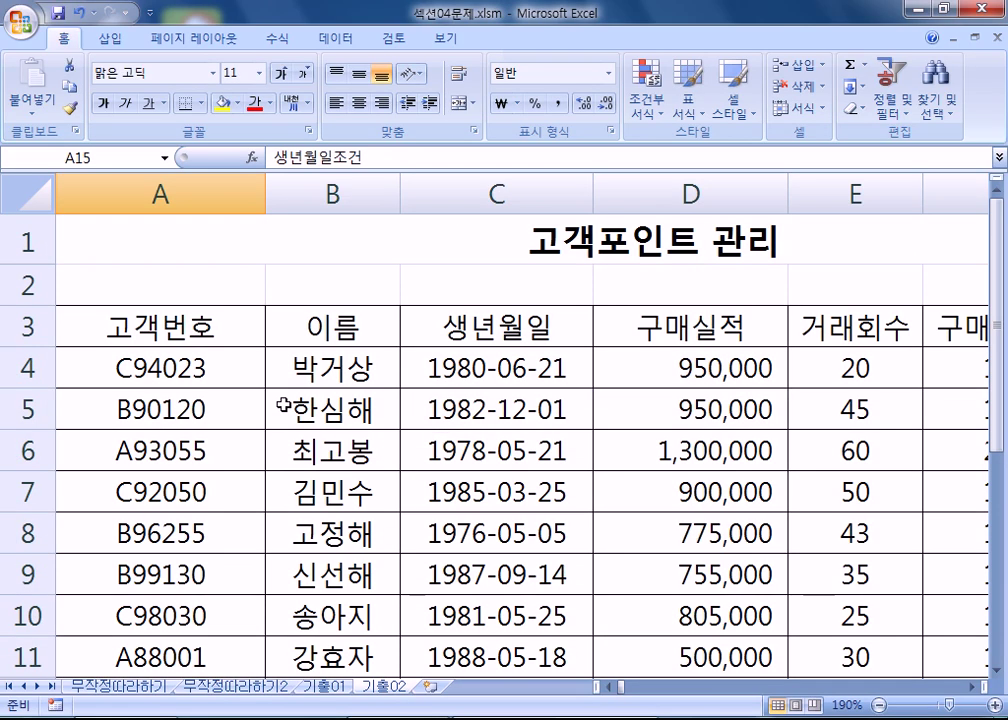
drag(190, 329, 754, 370)
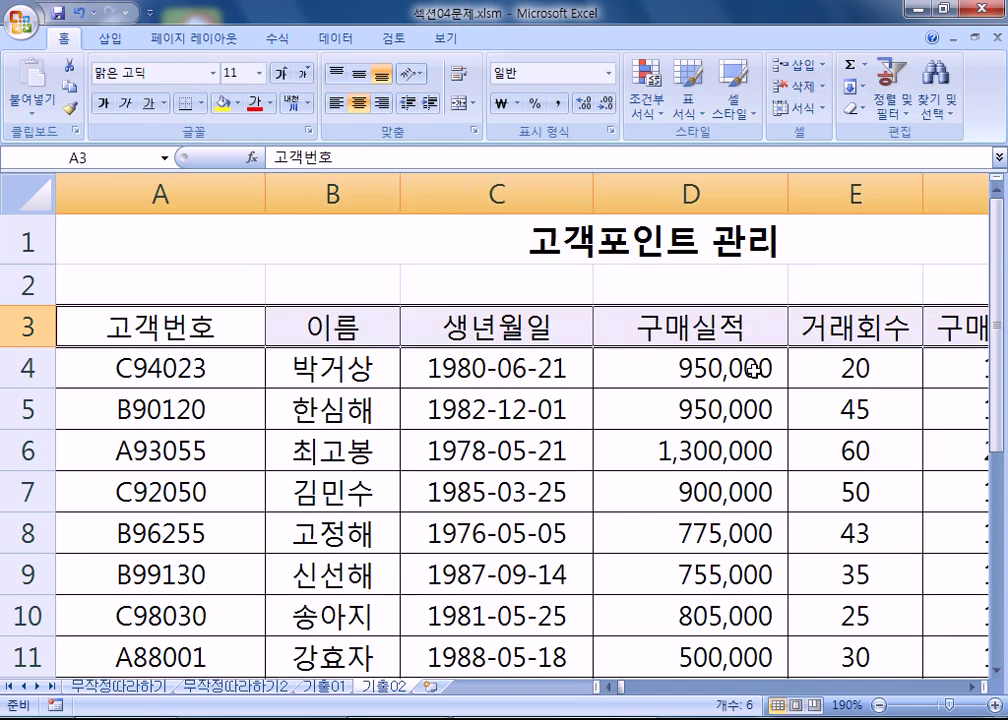
Remove 조건 from the A15 heading and compare the remaining 생년월일 with the table headings in row 3.
scroll(754, 370, down, 4)
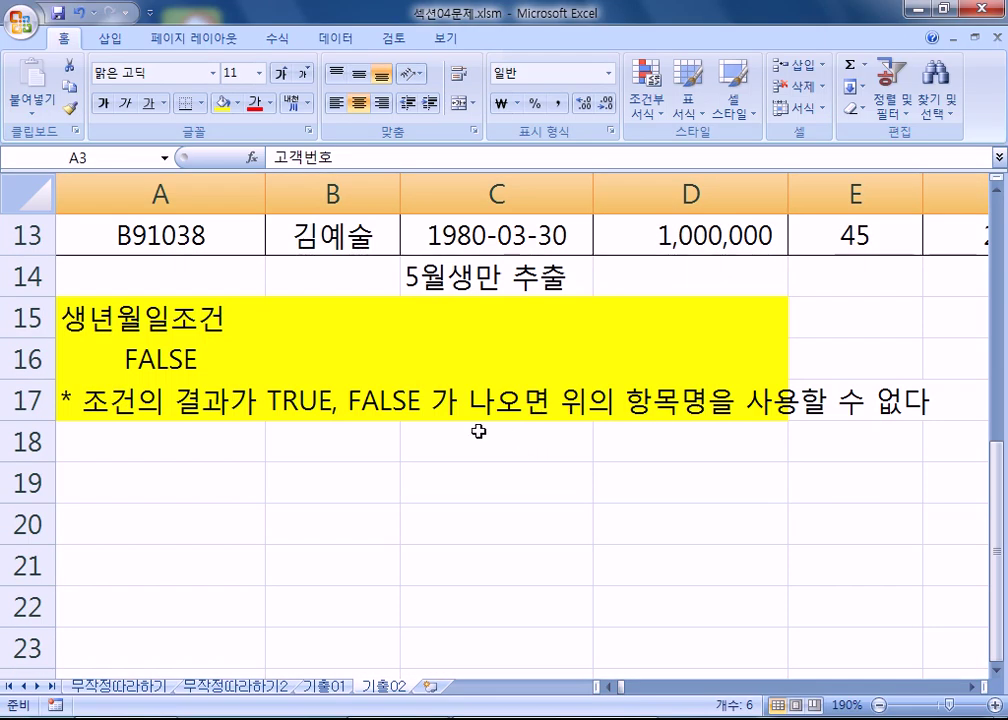
click(128, 317)
double_click(183, 318)
drag(172, 318, 227, 318)
key(BackSpace)
key(Return)
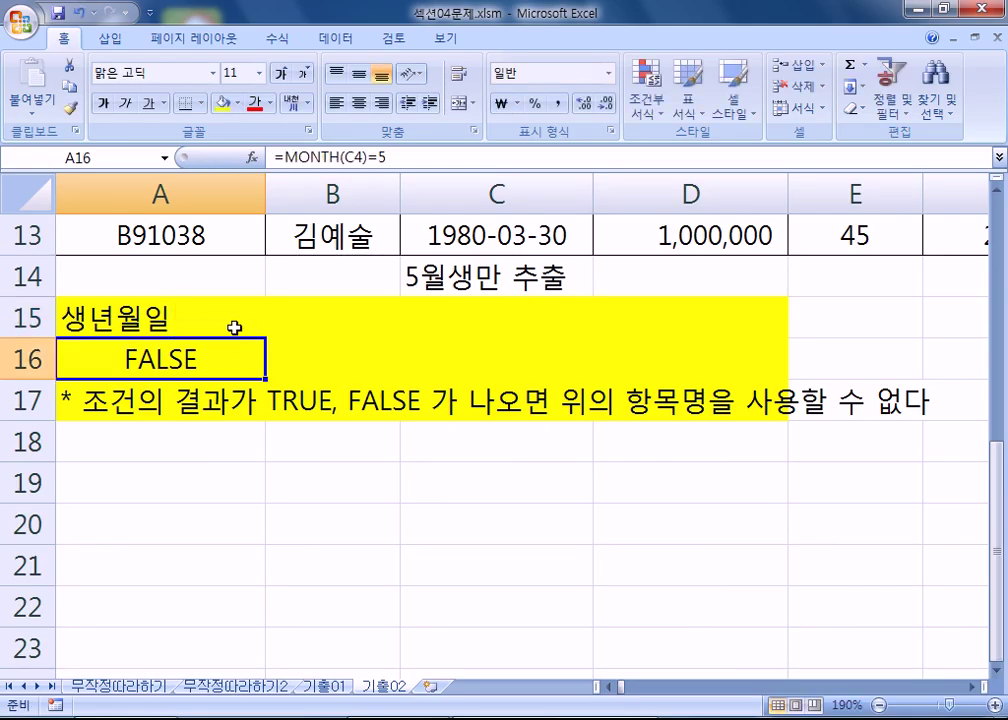
scroll(229, 340, up, 4)
click(193, 330)
click(350, 325)
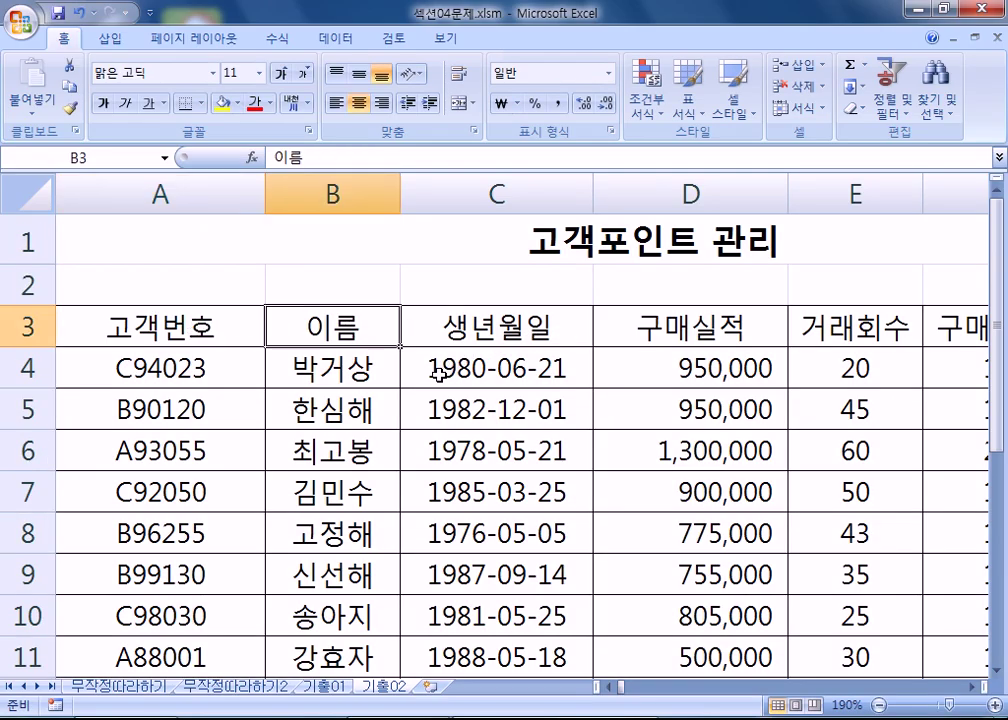
Append 조건 to the A15 criteria heading so it reads 생년월일조건.
scroll(438, 374, down, 3)
double_click(262, 443)
text(조건)
key(Return)
key(Up)
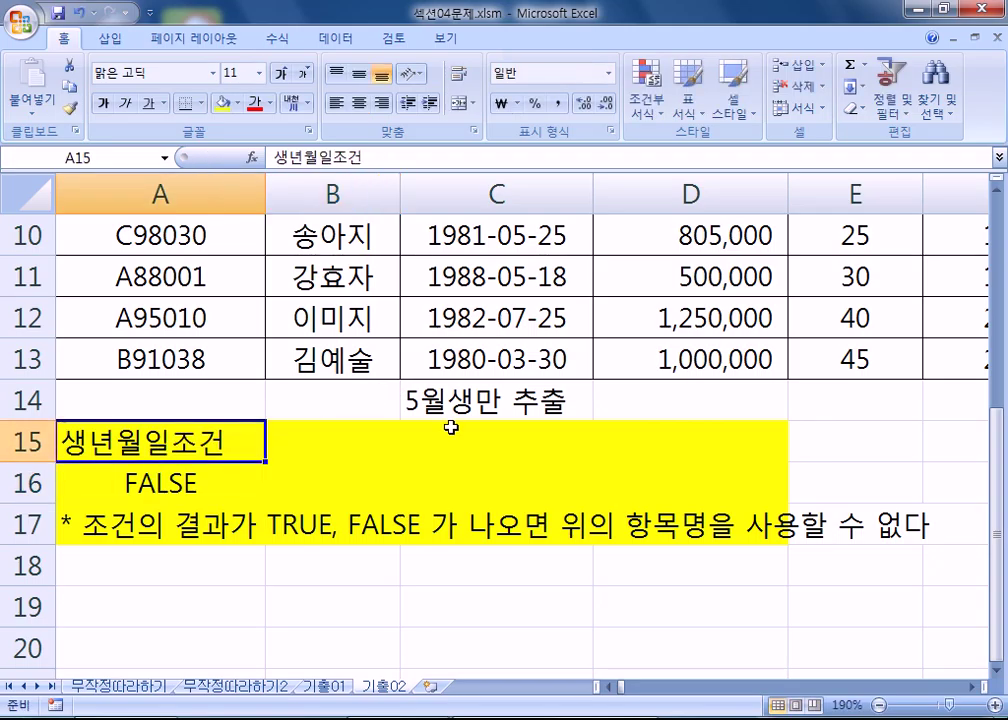
Insert 5 before 조건 in the A15 criteria heading so it reads 생년월일5조건.
key(F2)
key(Left)
key(Left)
text(5)
key(Return)
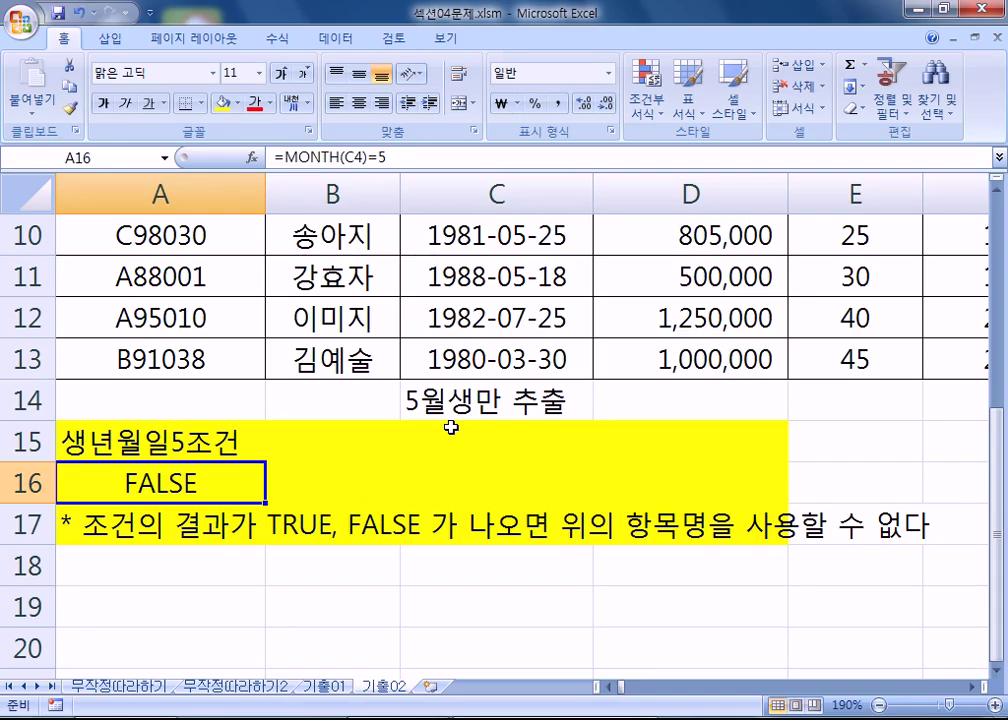
Try 월 and then 5월조건 as the criteria heading in A15.
key(Up)
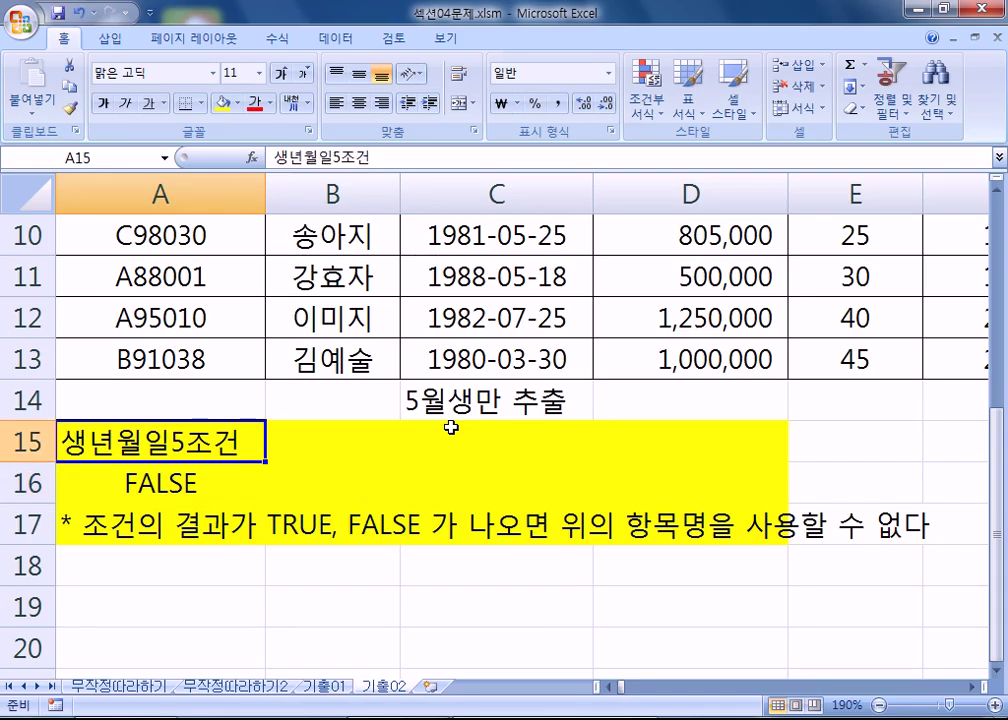
text(월)
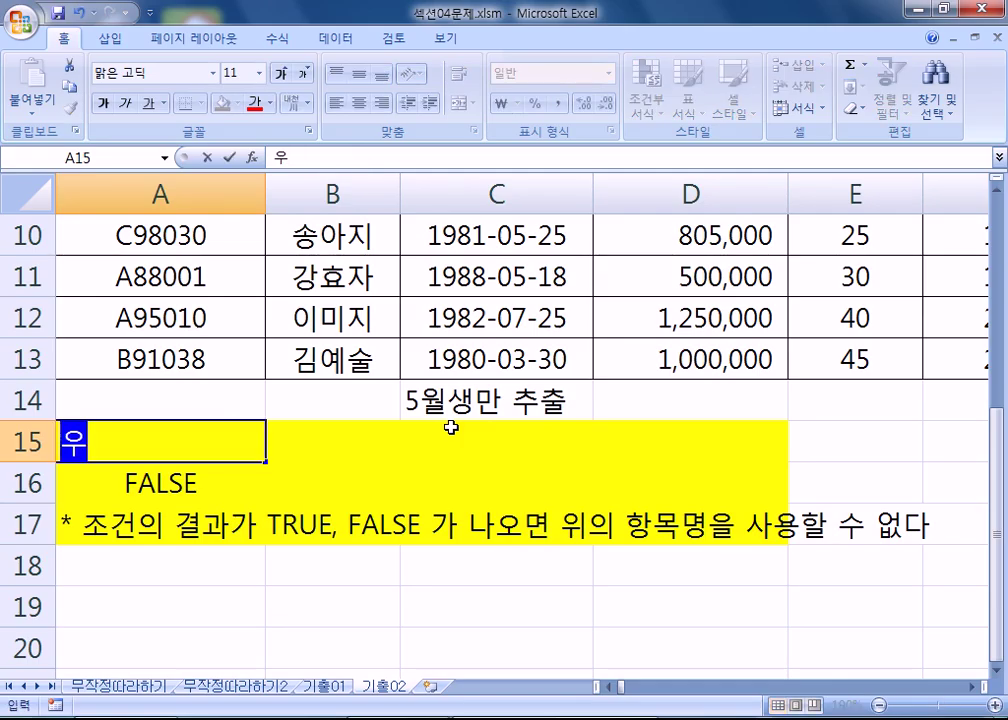
key(Return)
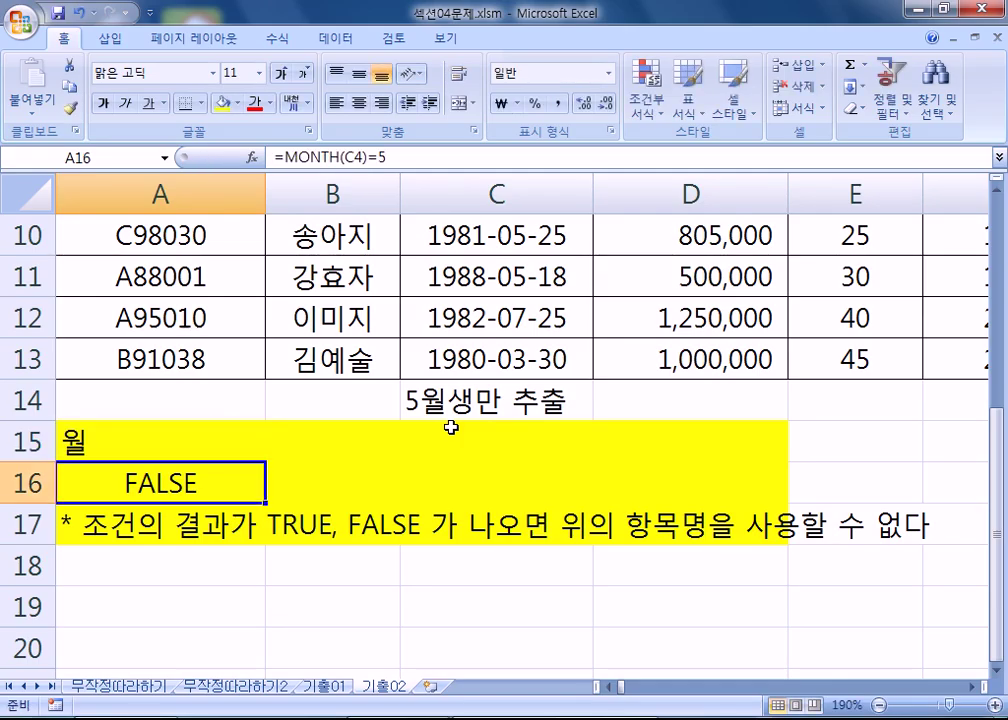
key(Up)
text(5월)
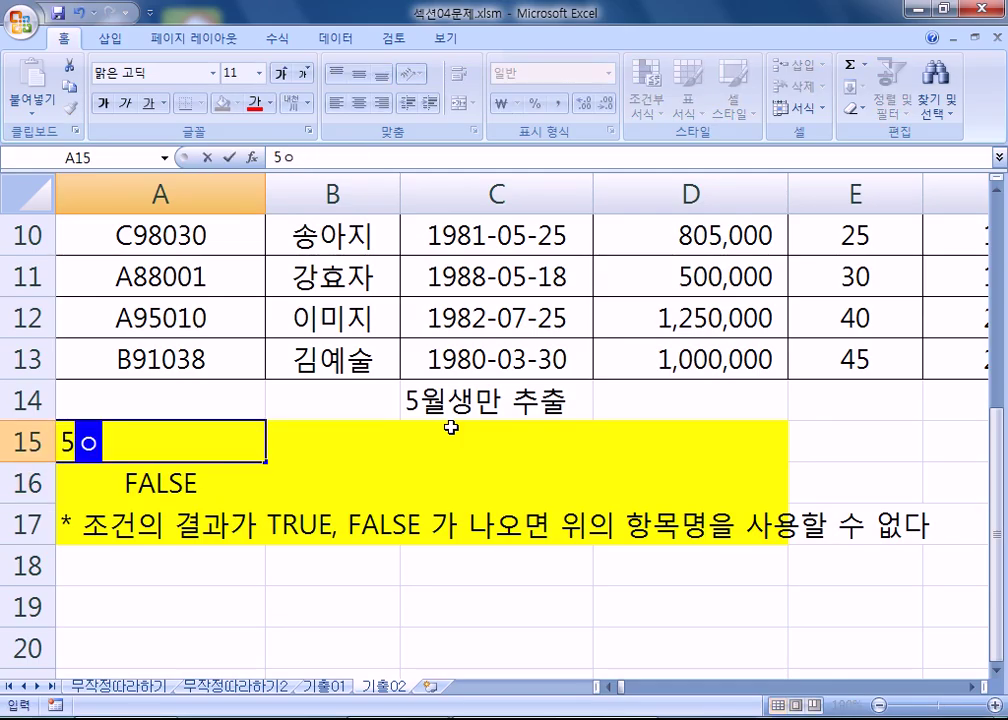
text(조건)
key(Return)
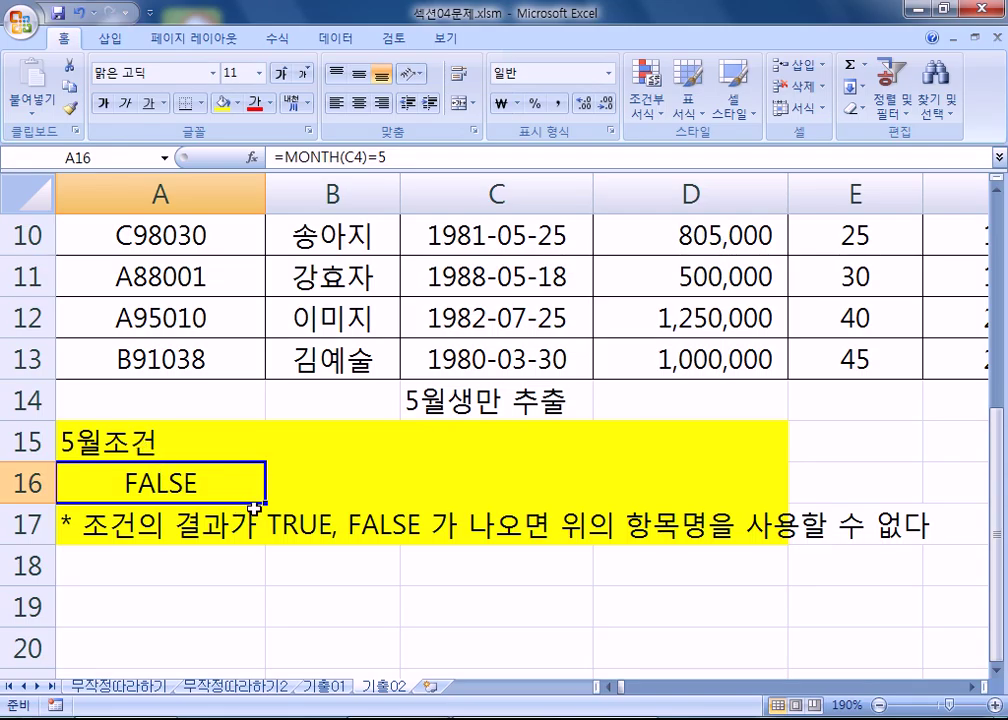
Compare the 5월조건 criteria heading with the customer table's headings in row 3.
scroll(194, 481, up, 3)
drag(142, 322, 837, 331)
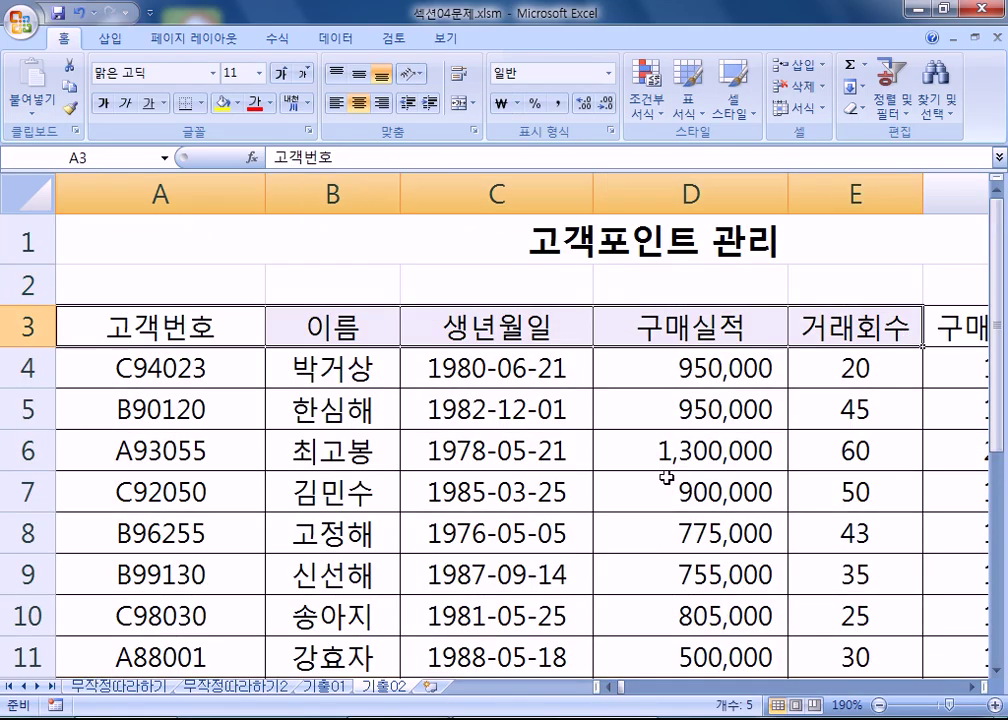
scroll(666, 478, down, 3)
Try the arbitrary texts 심심해요 and 사랑해요 as the criteria heading in A15.
click(207, 457)
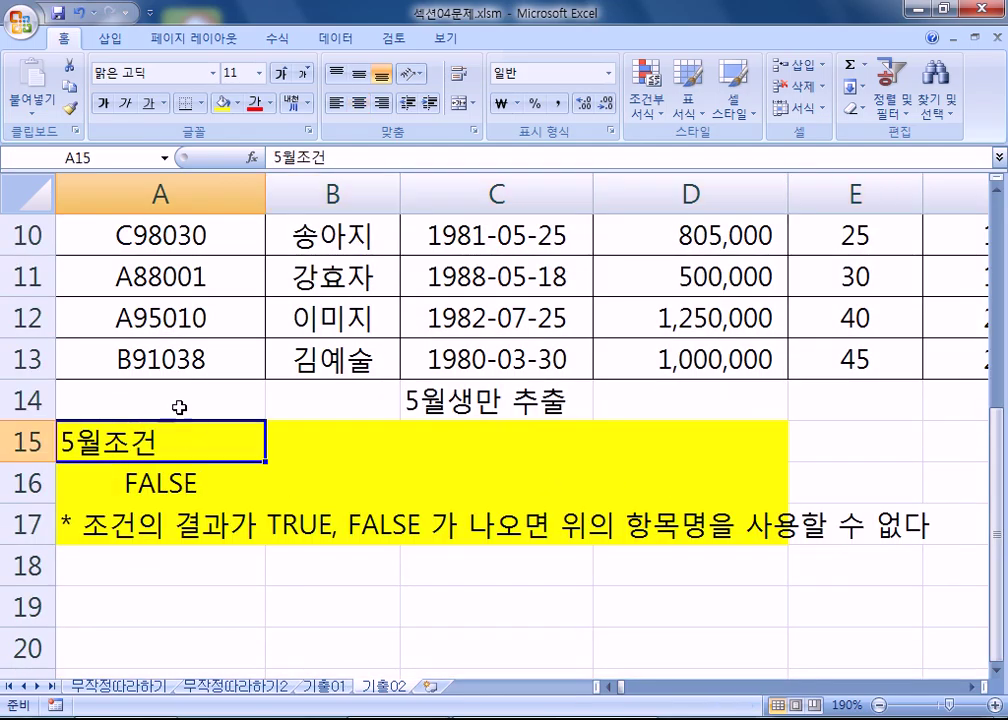
key(Delete)
text(심)
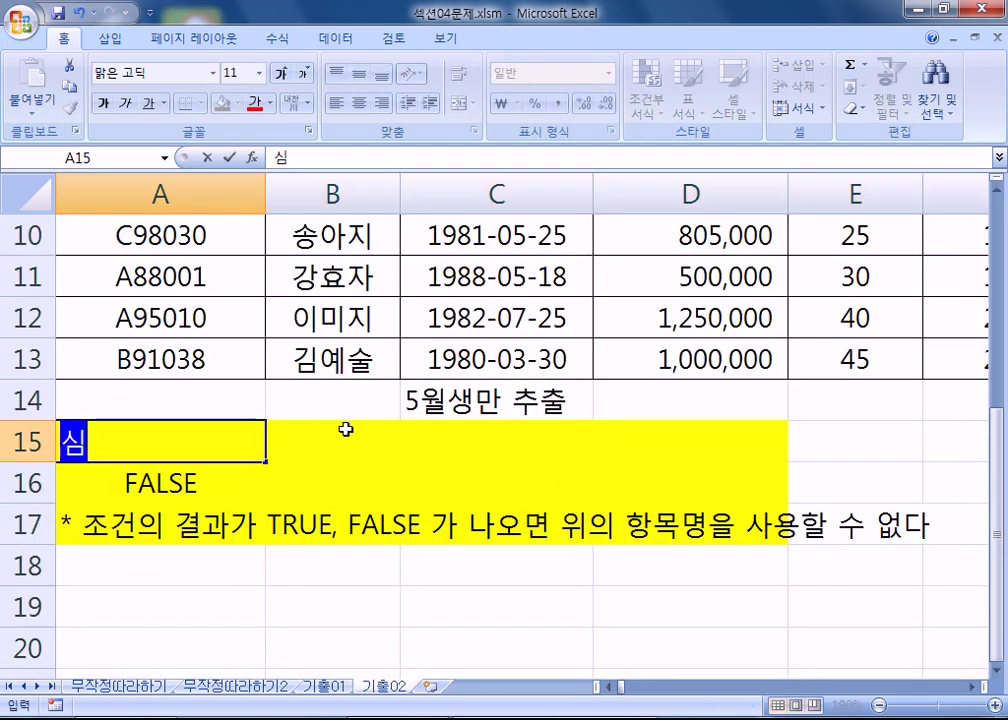
text(심해요)
key(Return)
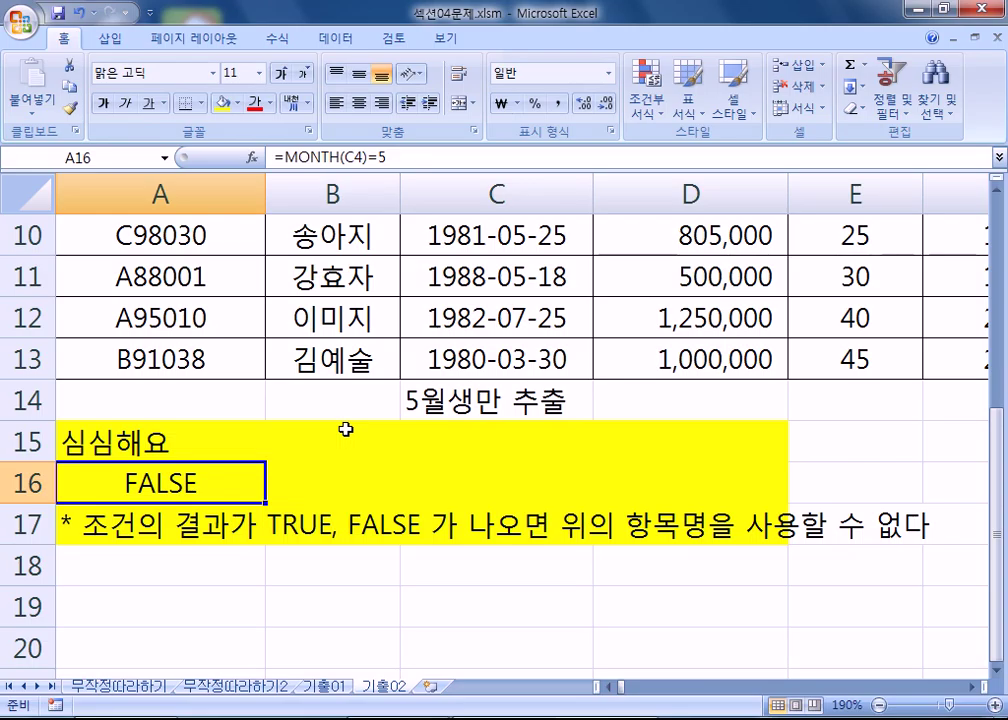
key(Up)
text(사랑)
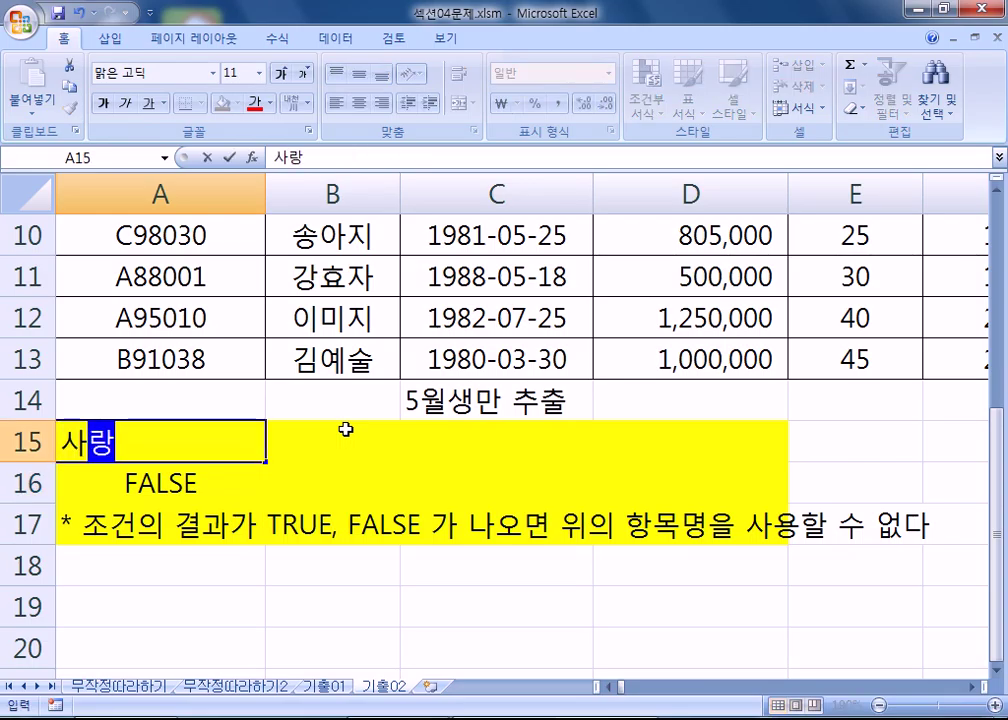
text(행요)
key(Return)
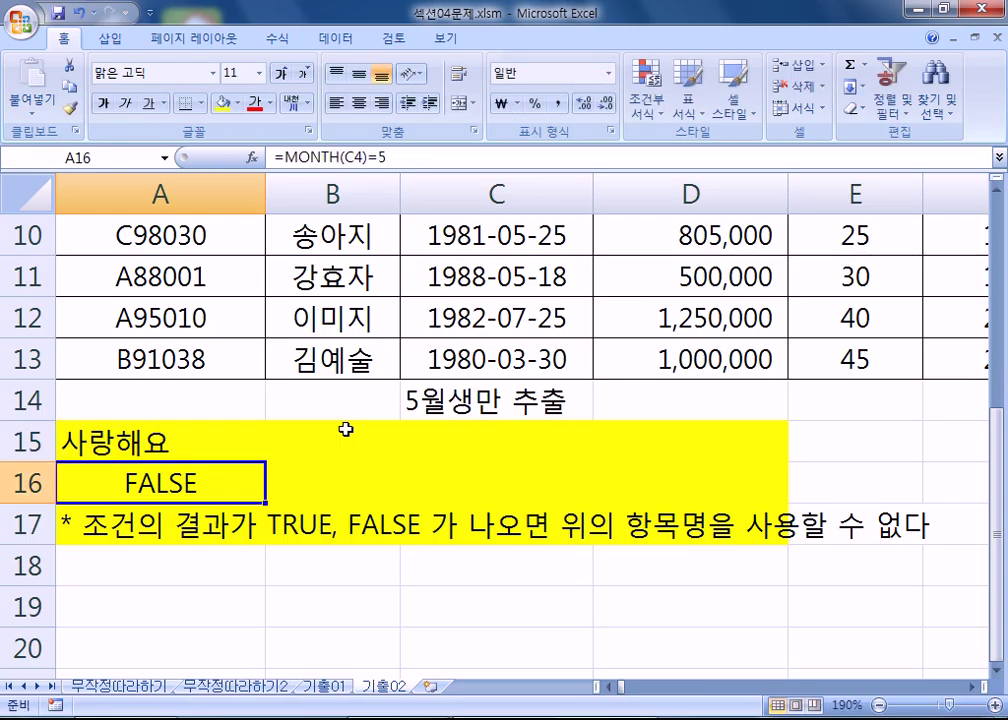
Replace the criteria heading in A15 with 월(5월).
key(Up)
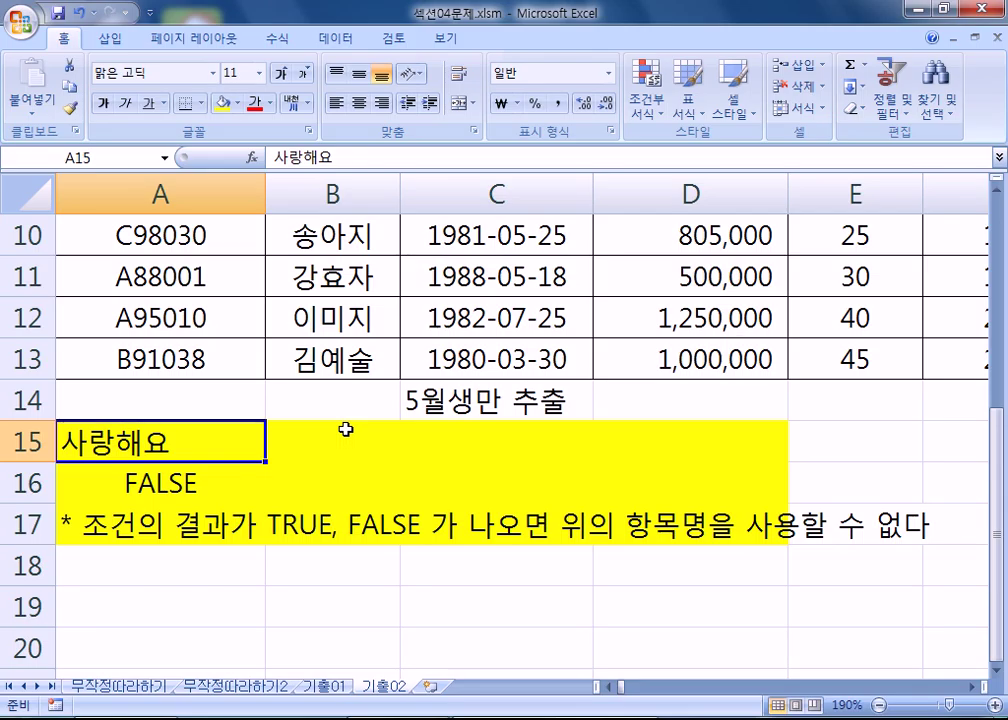
text(월(5월))
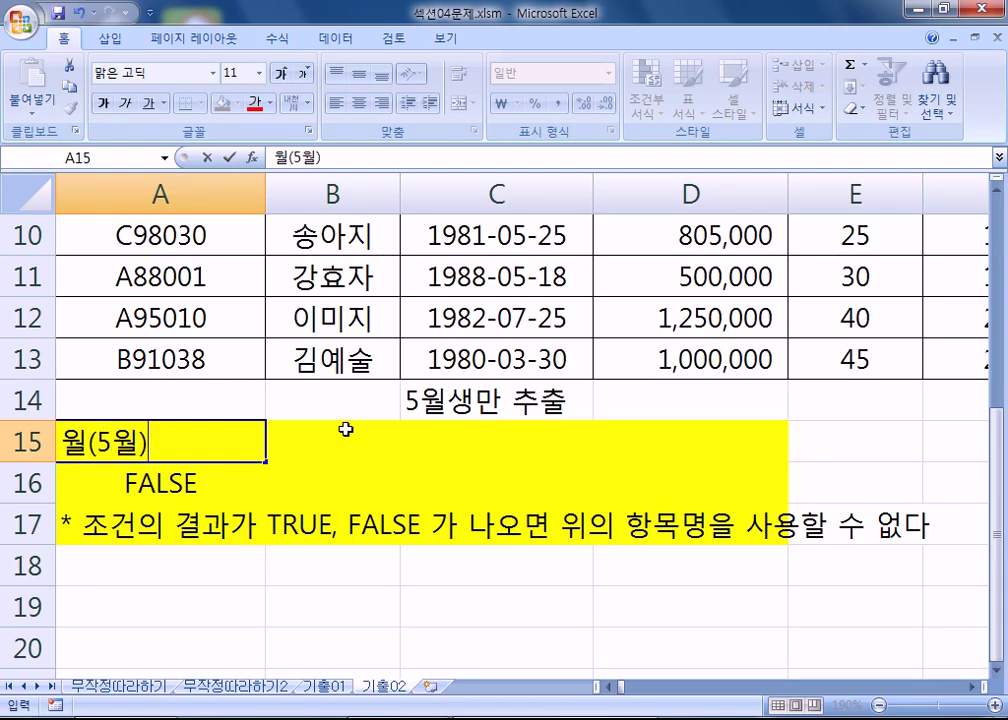
key(Return)
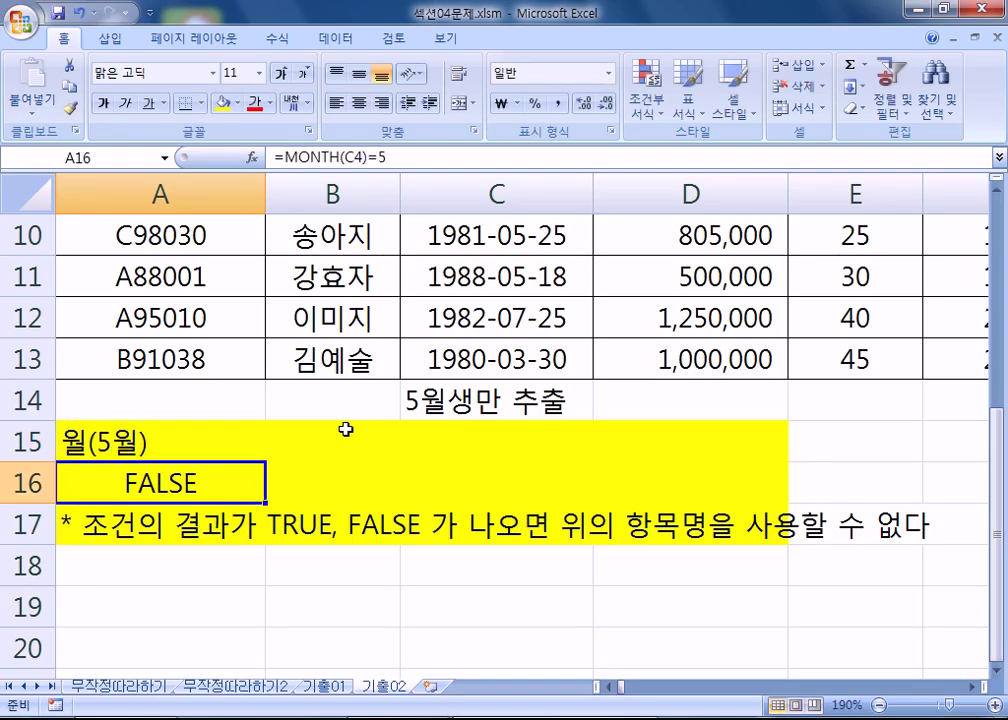
Start an Advanced Filter on the customer table A3:G13 with the result copied to another location.
scroll(283, 416, down, 5)
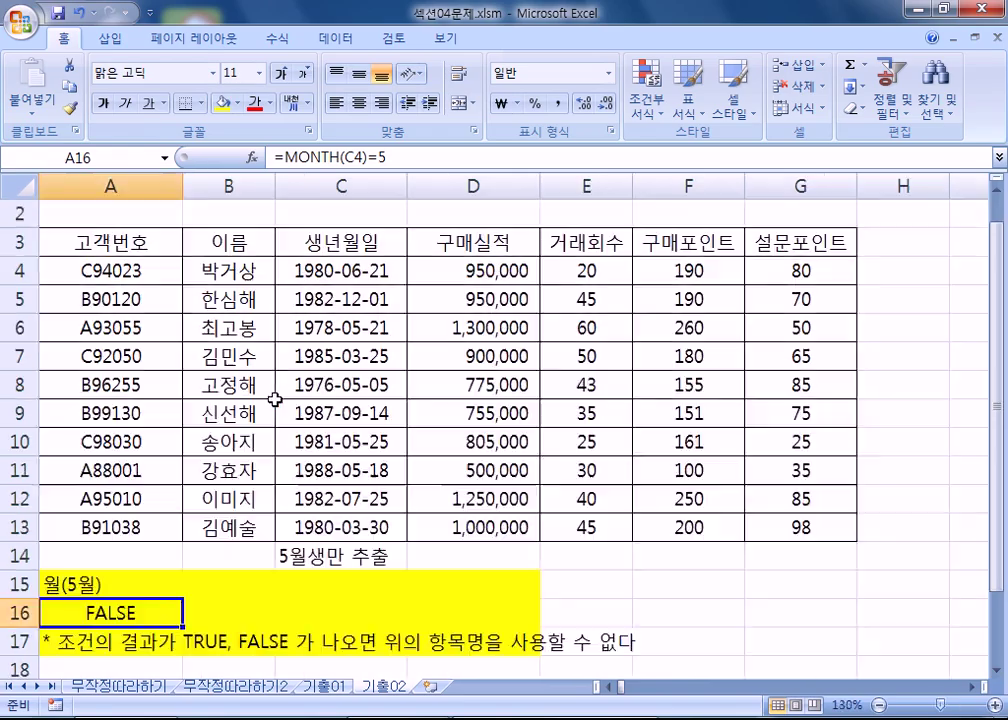
scroll(275, 400, down, 1)
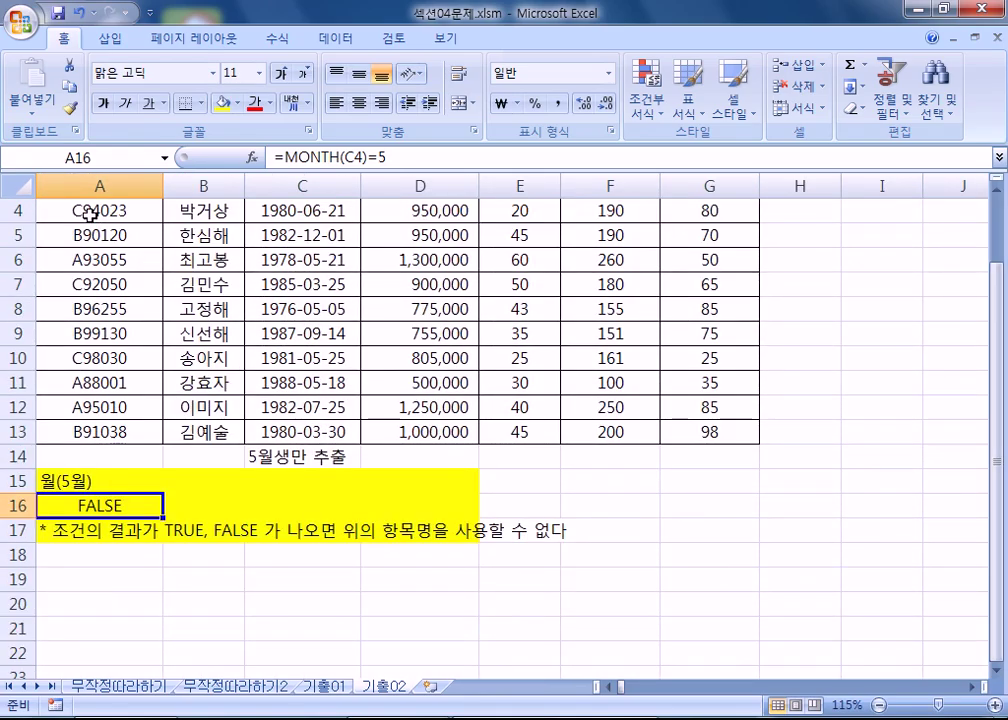
drag(86, 210, 342, 350)
scroll(152, 278, up, 1)
drag(82, 207, 727, 514)
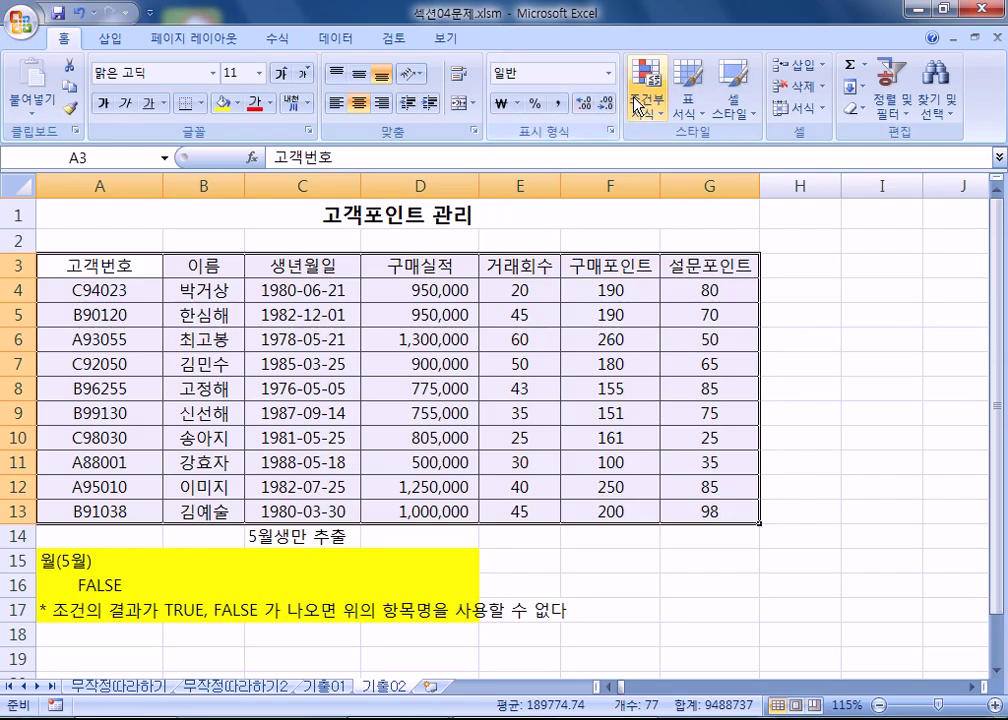
click(336, 38)
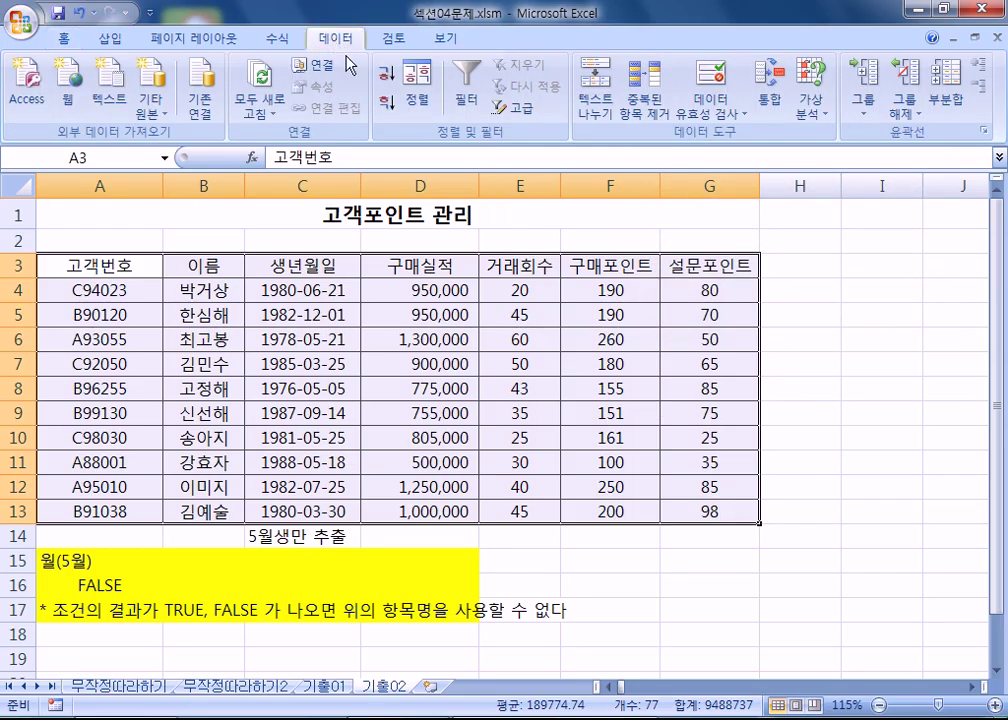
click(523, 108)
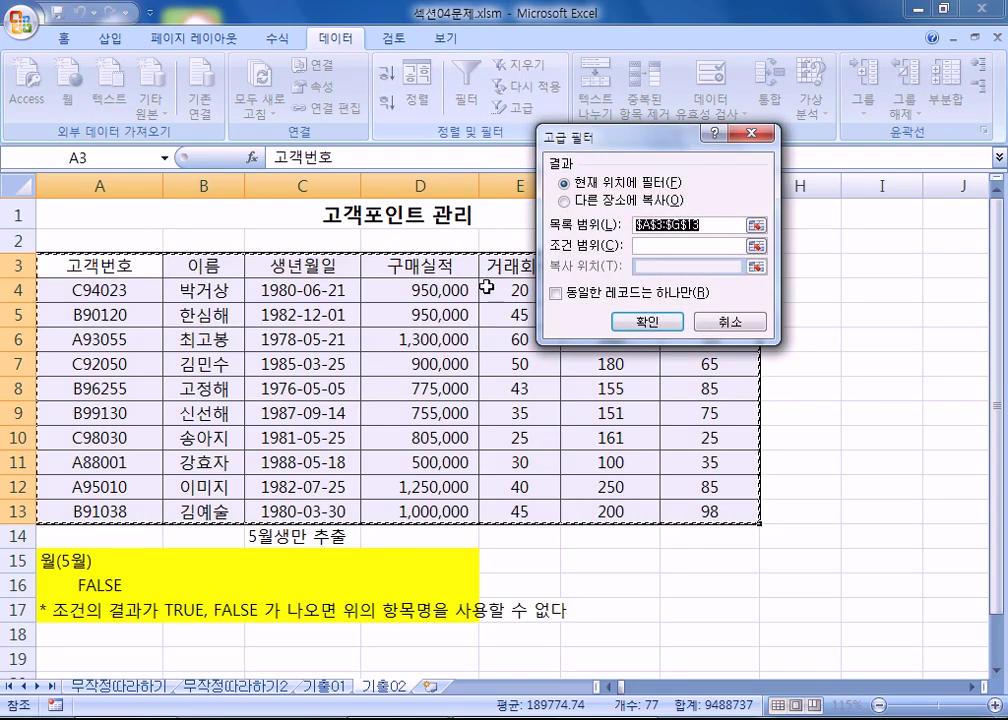
click(600, 200)
Set the filter's criteria range to A15:A16 and the copy destination to A19, and run it.
click(685, 245)
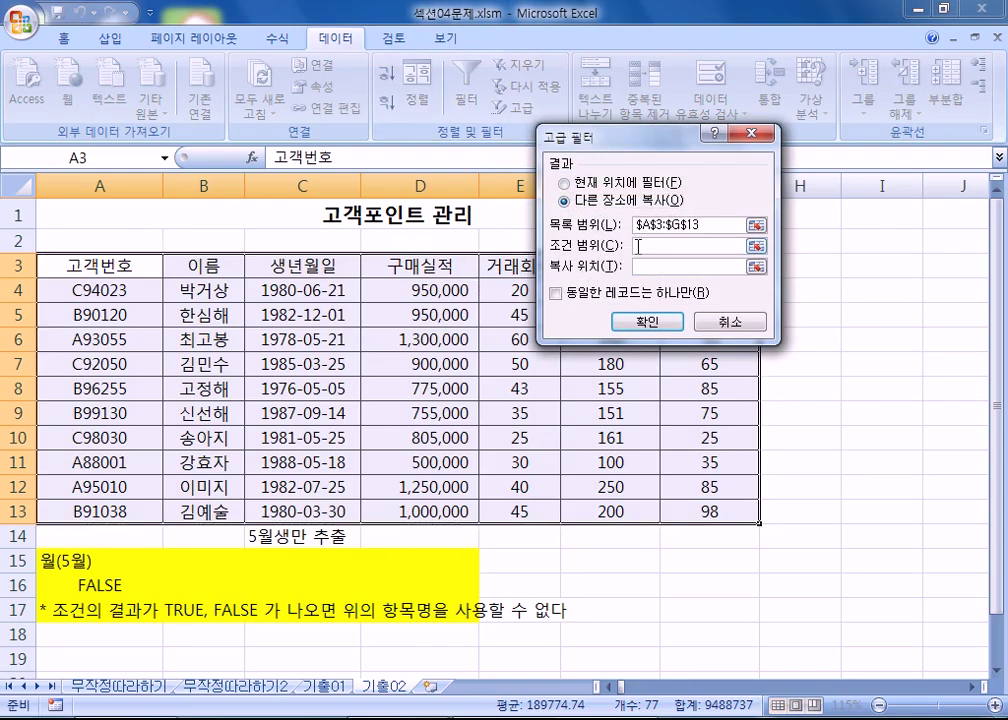
scroll(165, 311, down, 3)
drag(90, 336, 88, 358)
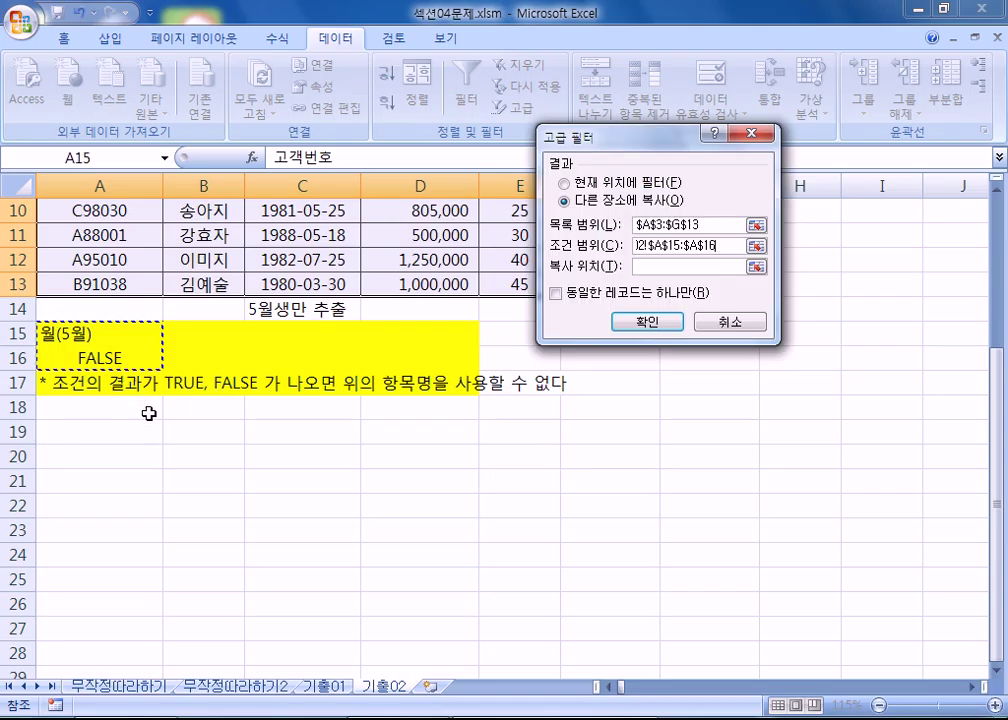
key(Tab)
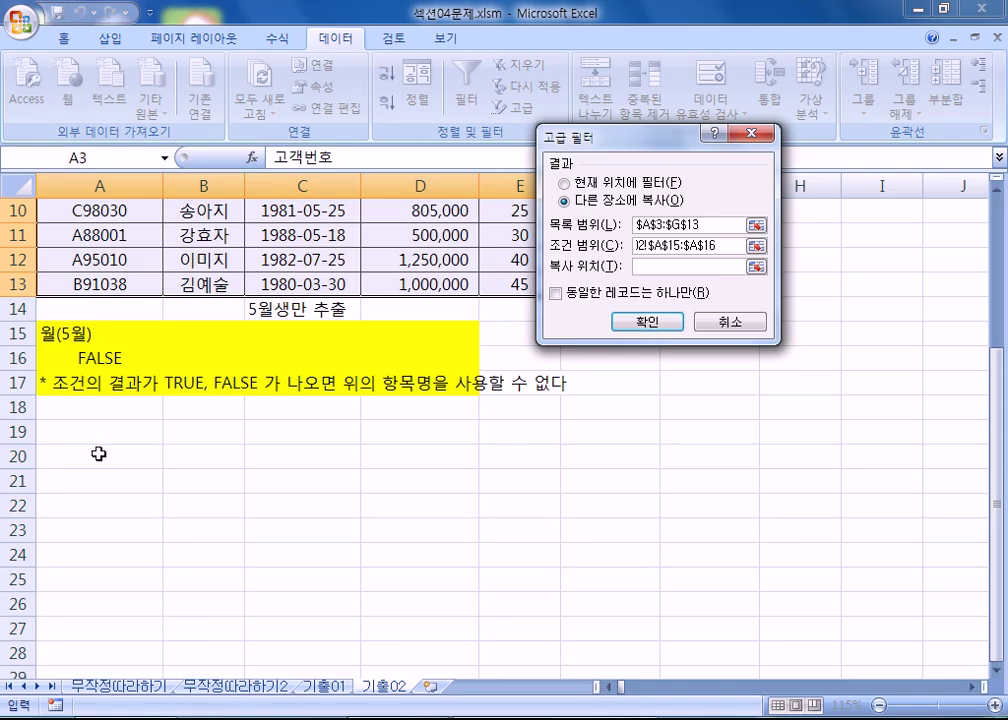
click(101, 431)
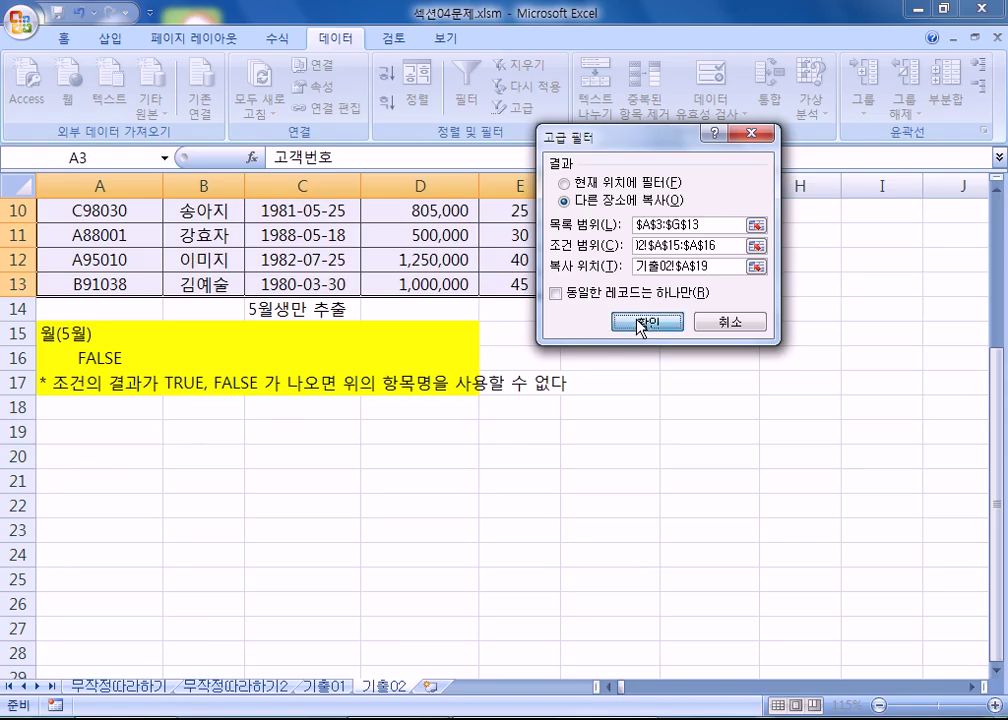
click(640, 322)
scroll(295, 543, down, 3)
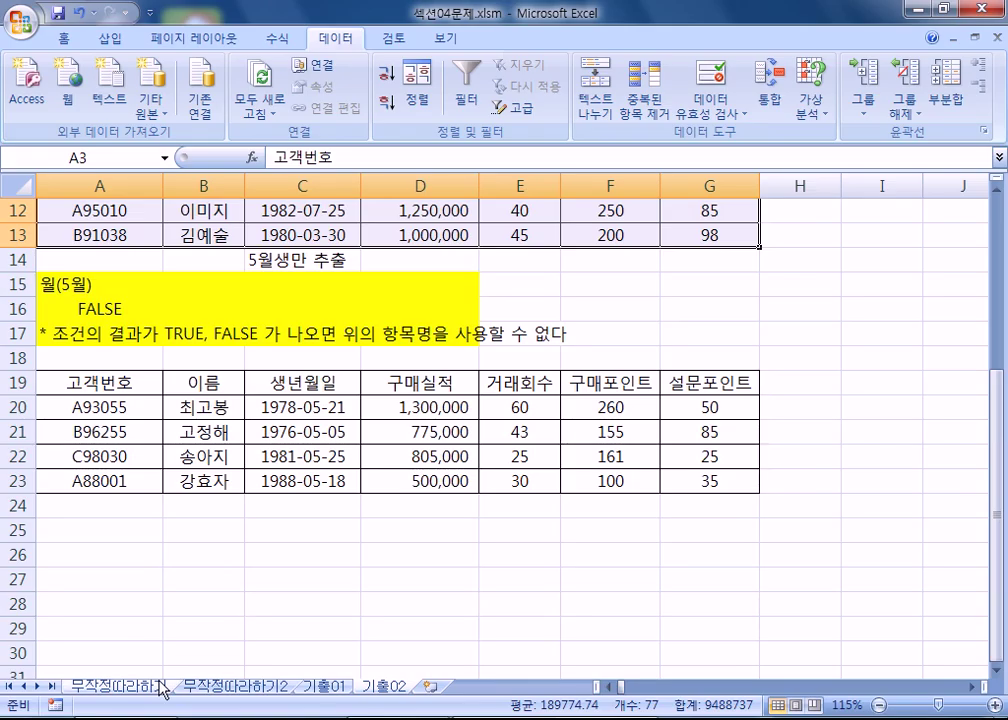
Examine the parts of the MONTH criteria formula in A16 and leave it unedited.
click(101, 316)
key(F2)
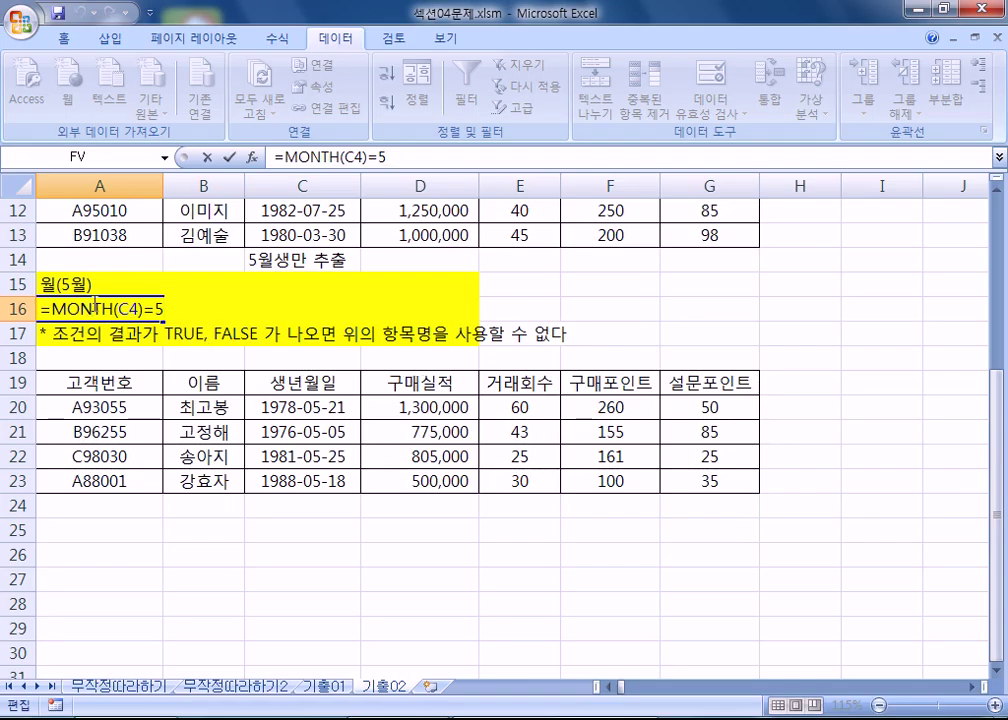
drag(145, 310, 93, 311)
drag(163, 309, 157, 309)
key(Escape)
Enter the comparison formula =5=6 in the empty cell G15.
click(540, 282)
ctrl+scroll(481, 388, up, 4)
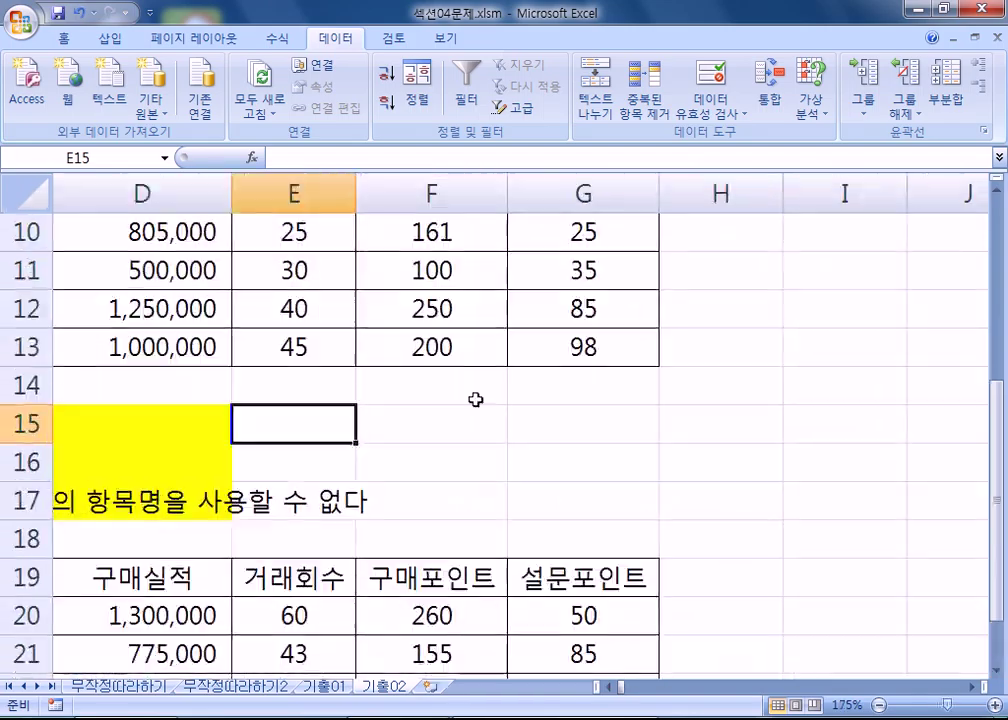
key(Right)
key(Right)
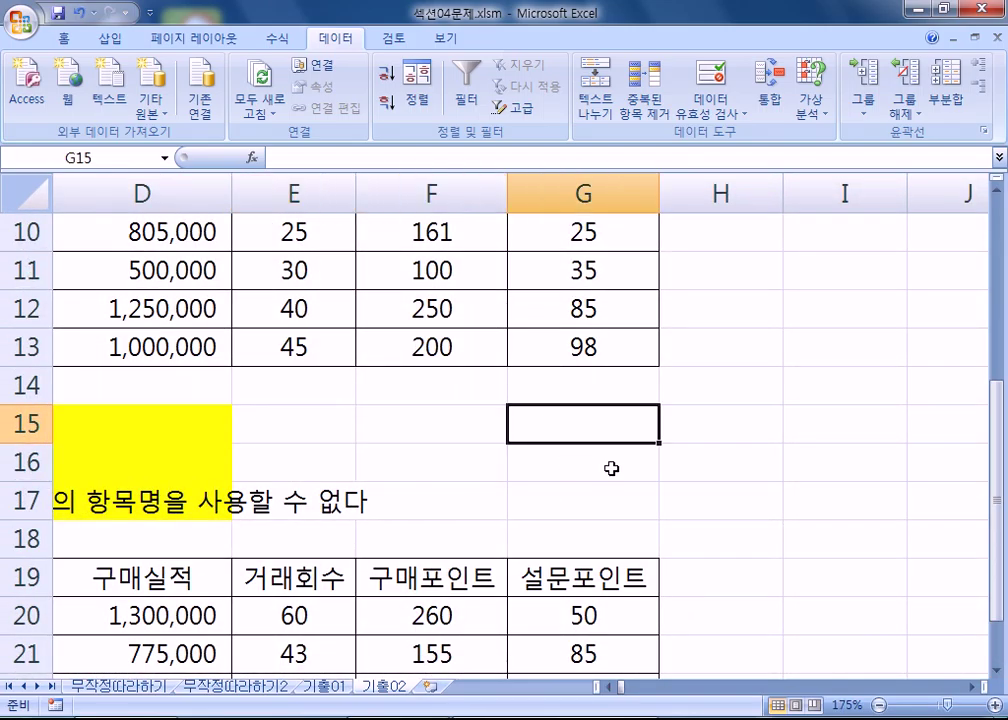
text(=5)
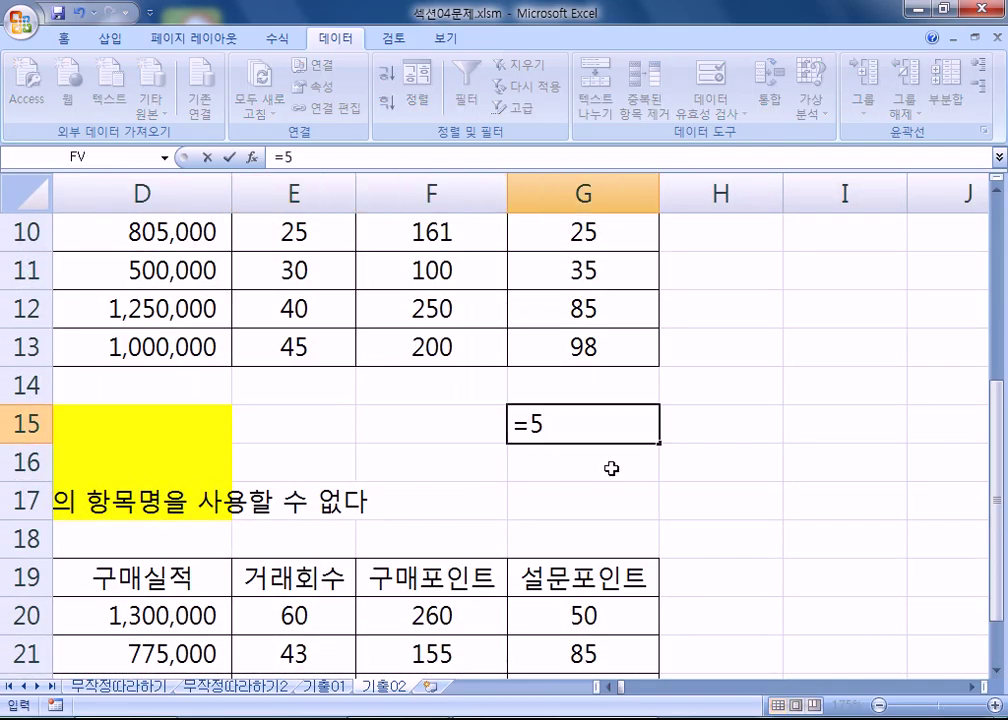
text(=6)
key(Return)
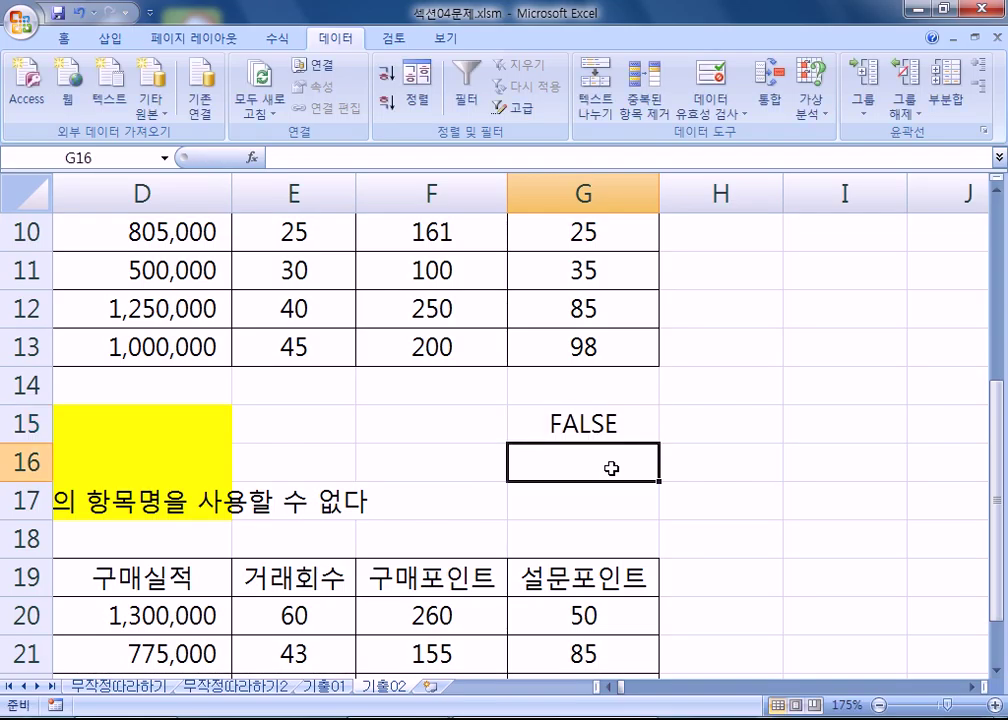
Change the first number of the comparison in G15 so the formula reads =6=6.
key(Up)
key(F2)
key(Left)
key(Left)
key(Left)
key(Delete)
text(6)
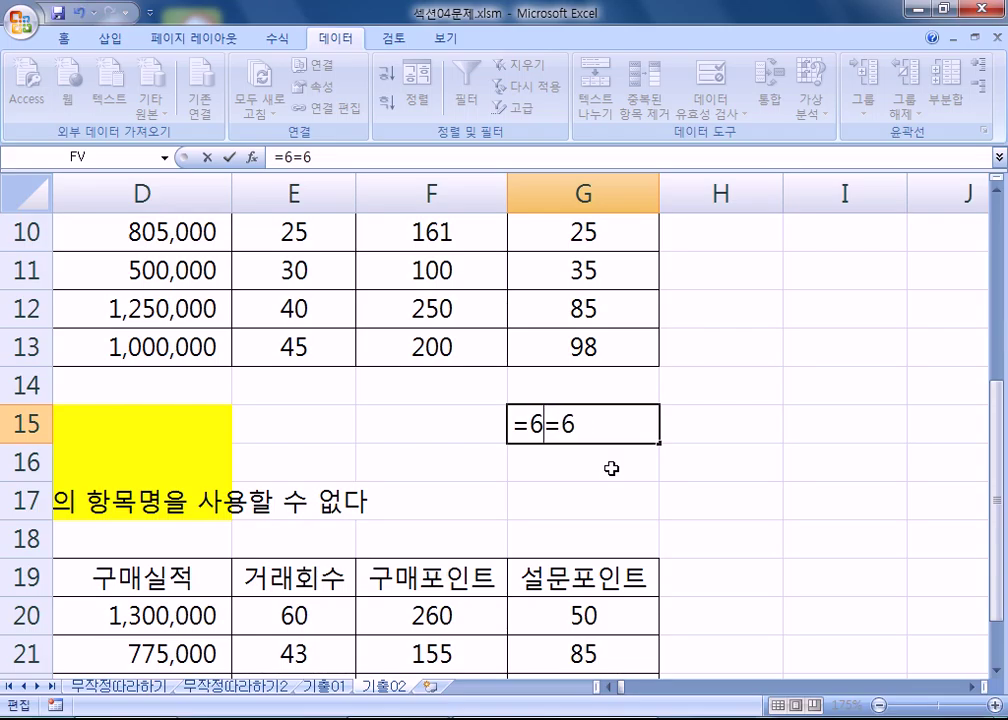
key(Return)
Change the comparison in G15 to a greater-than test reading =6>5.
key(Up)
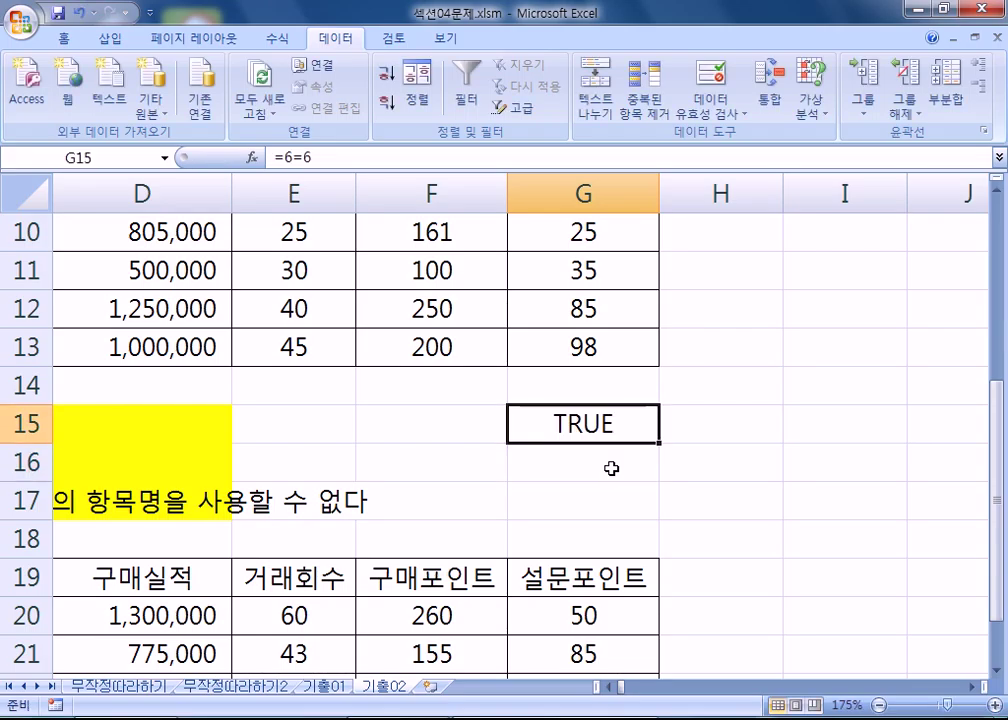
key(F2)
key(Left)
key(Left)
key(Left)
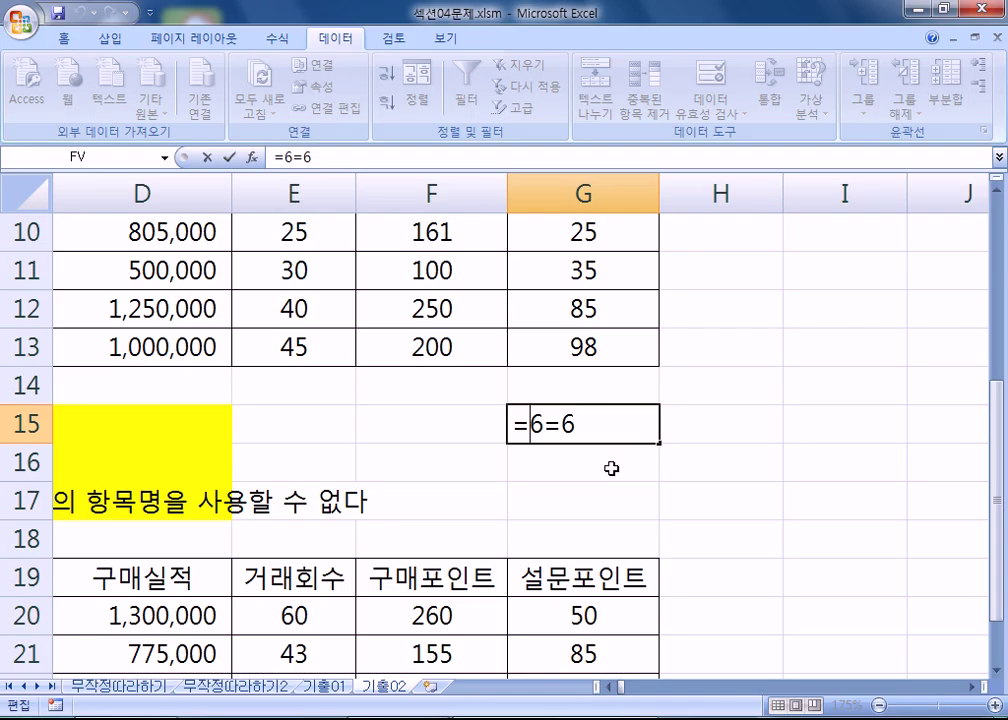
text(6)
key(BackSpace)
text(>)
key(Delete)
key(Delete)
text(5)
key(Return)
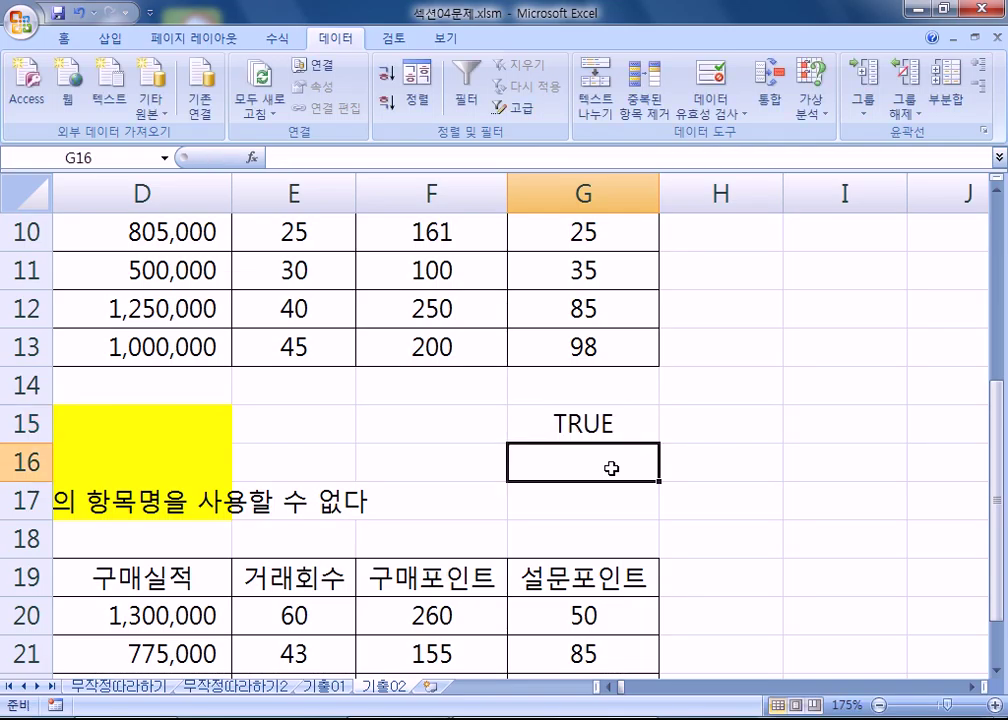
Clear the test comparison formula from G15 and return to the criteria area in column A.
key(Up)
key(F2)
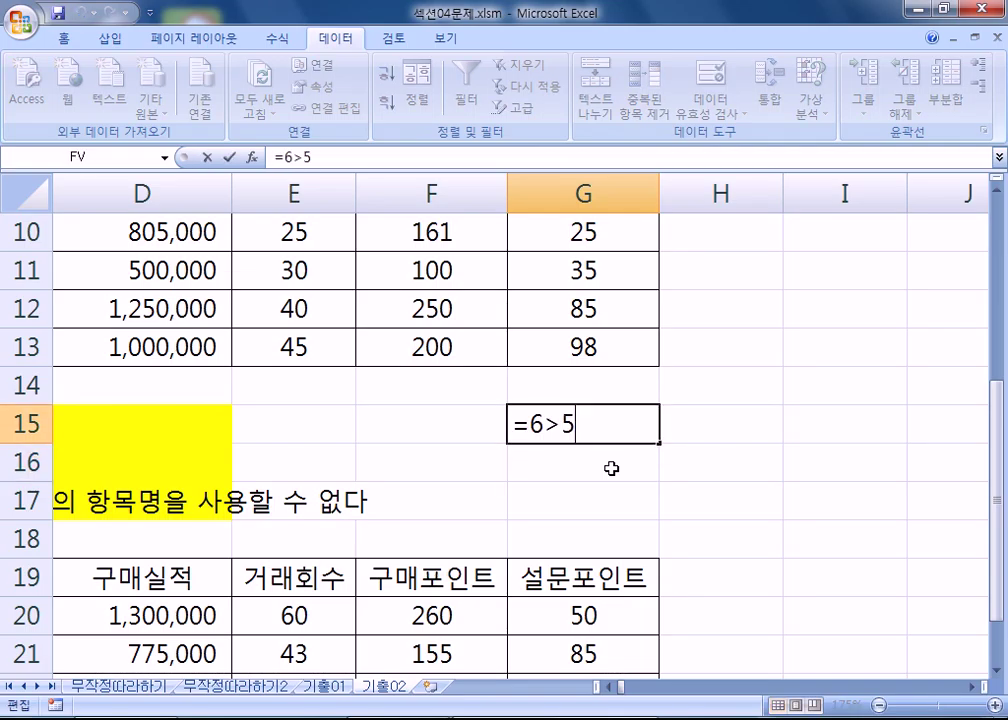
key(Escape)
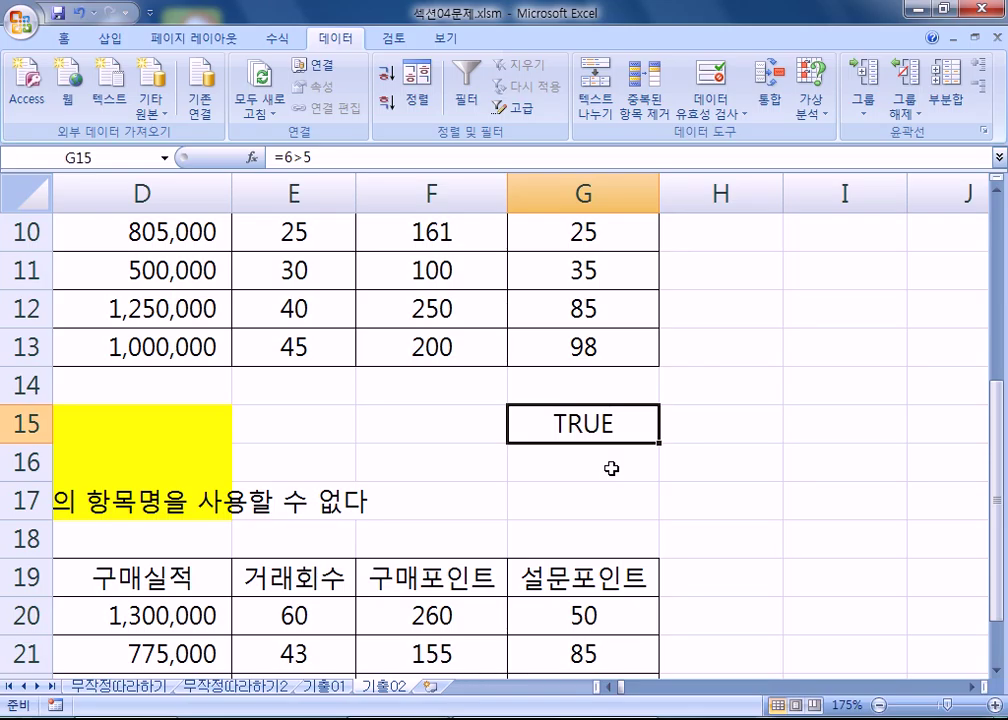
key(Delete)
key(Home)
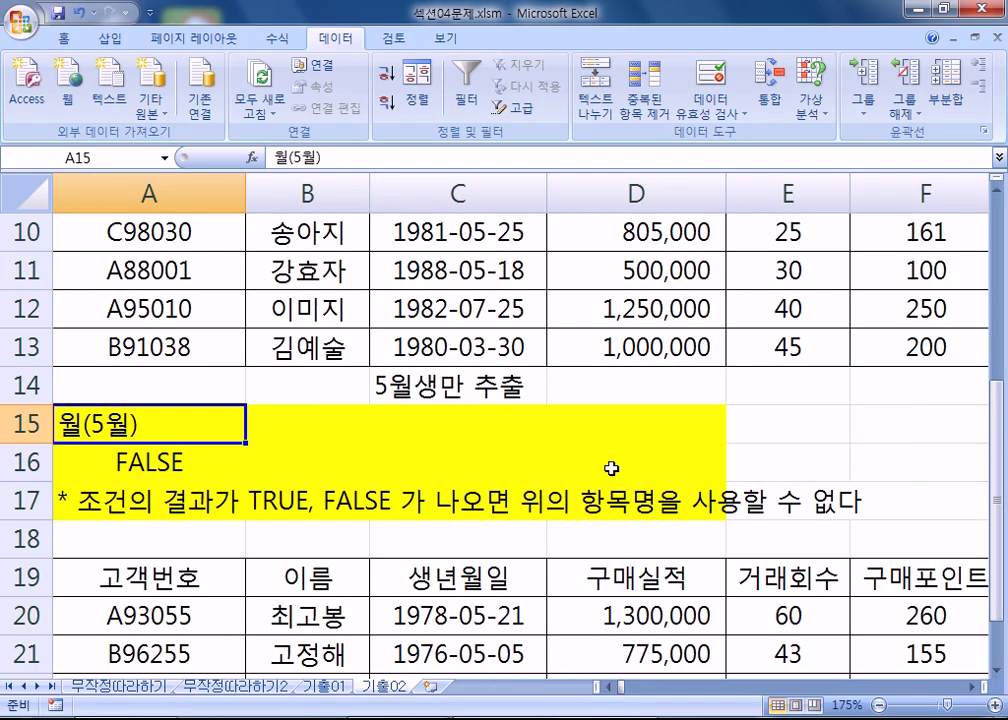
Examine the source table's heading row and the extracted May records below the criteria area.
scroll(611, 468, up, 3)
drag(120, 314, 771, 342)
scroll(382, 396, down, 3)
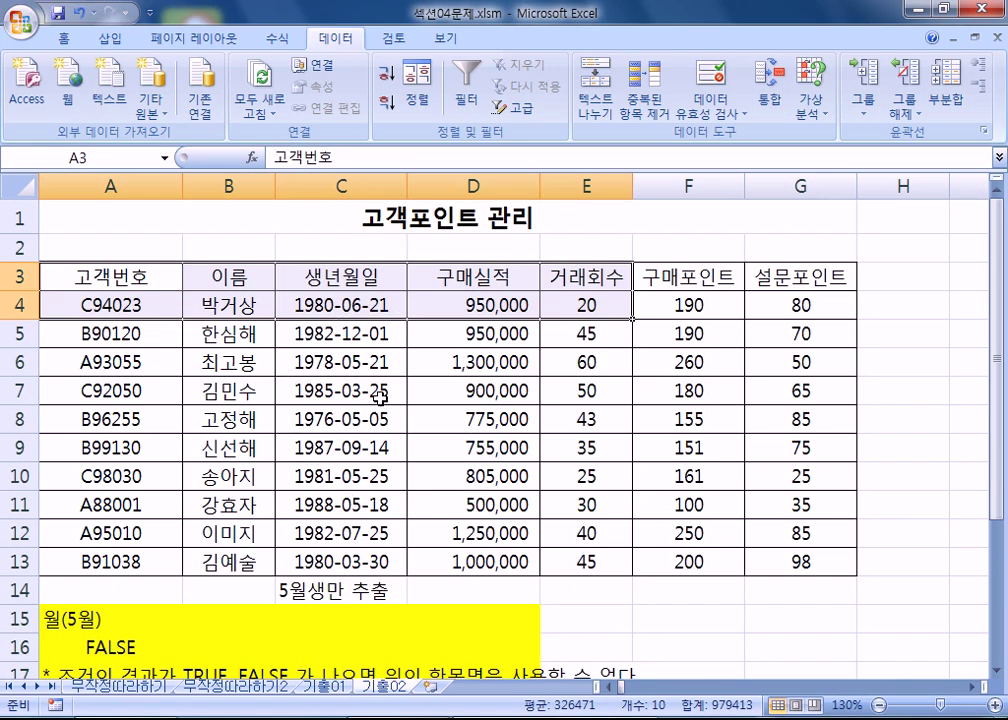
scroll(380, 399, down, 3)
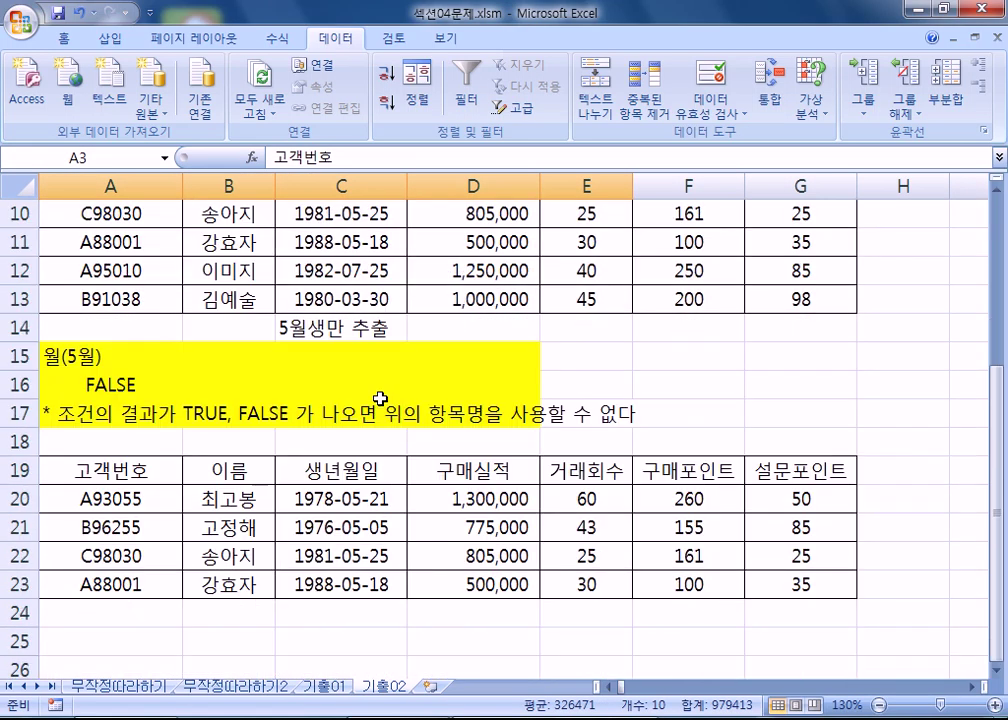
click(86, 620)
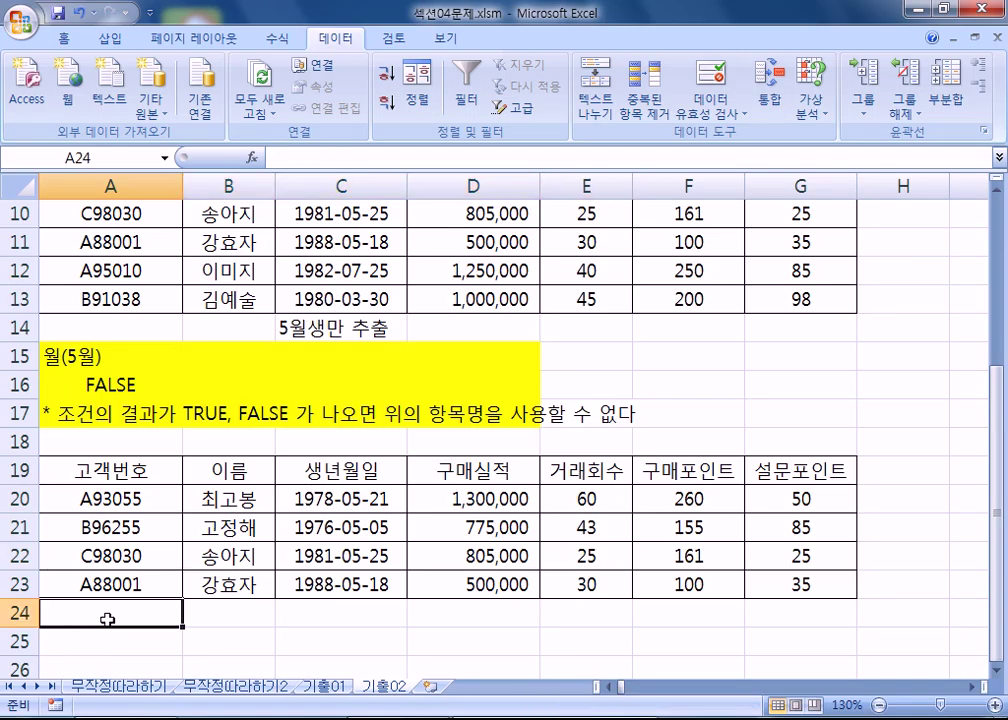
scroll(238, 582, down, 2)
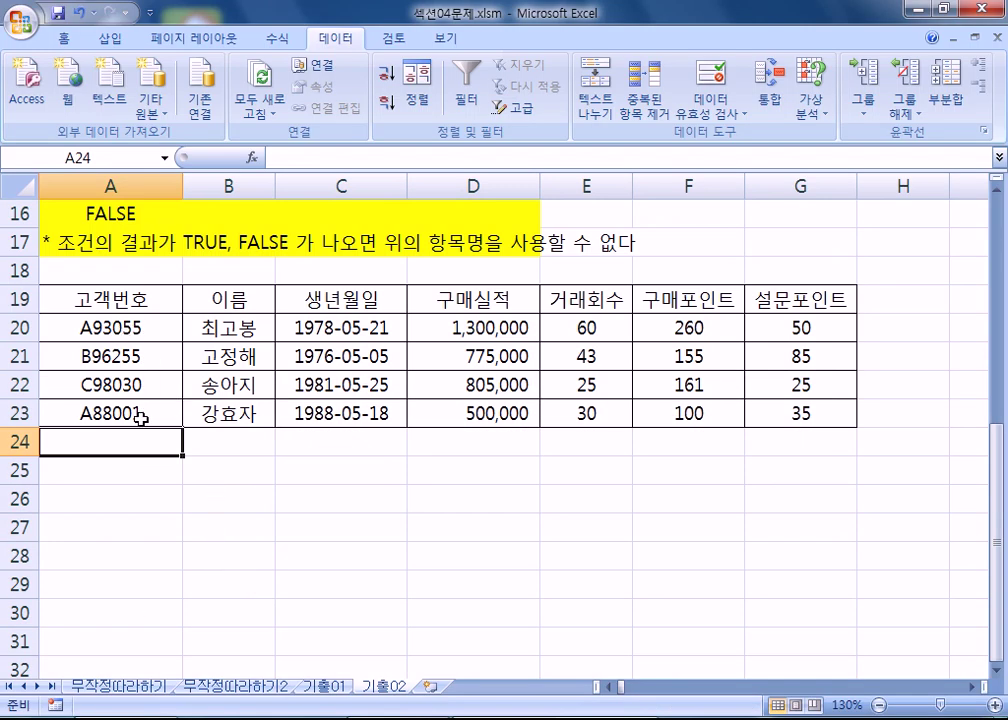
scroll(141, 418, up, 2)
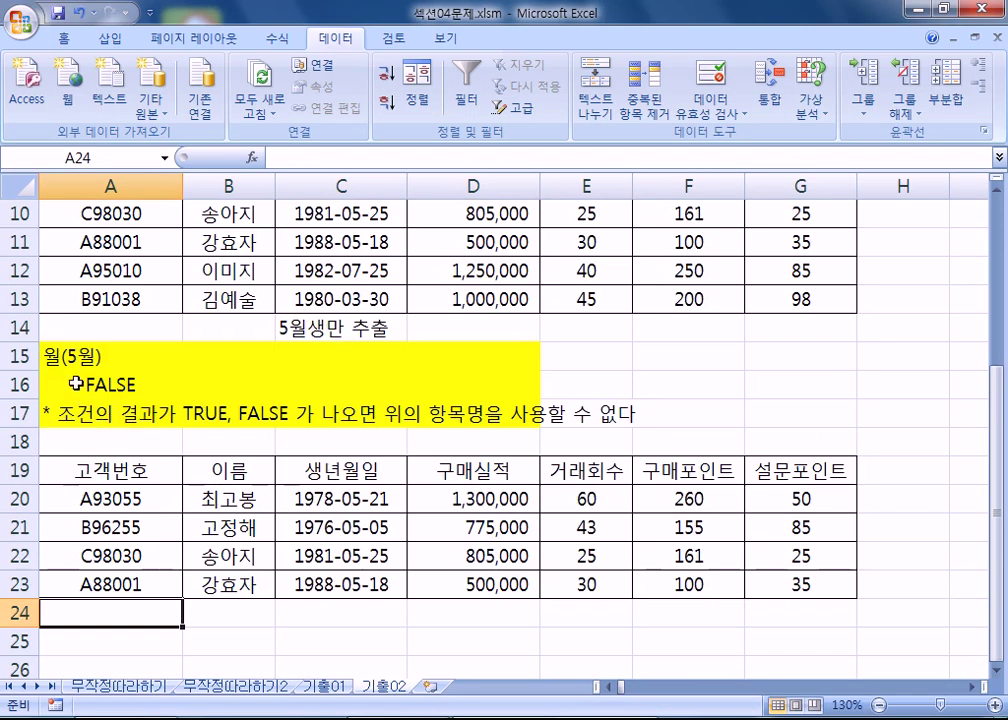
Replace the criteria heading in A15 with 월.
click(70, 352)
key(Delete)
drag(140, 349, 119, 383)
click(129, 380)
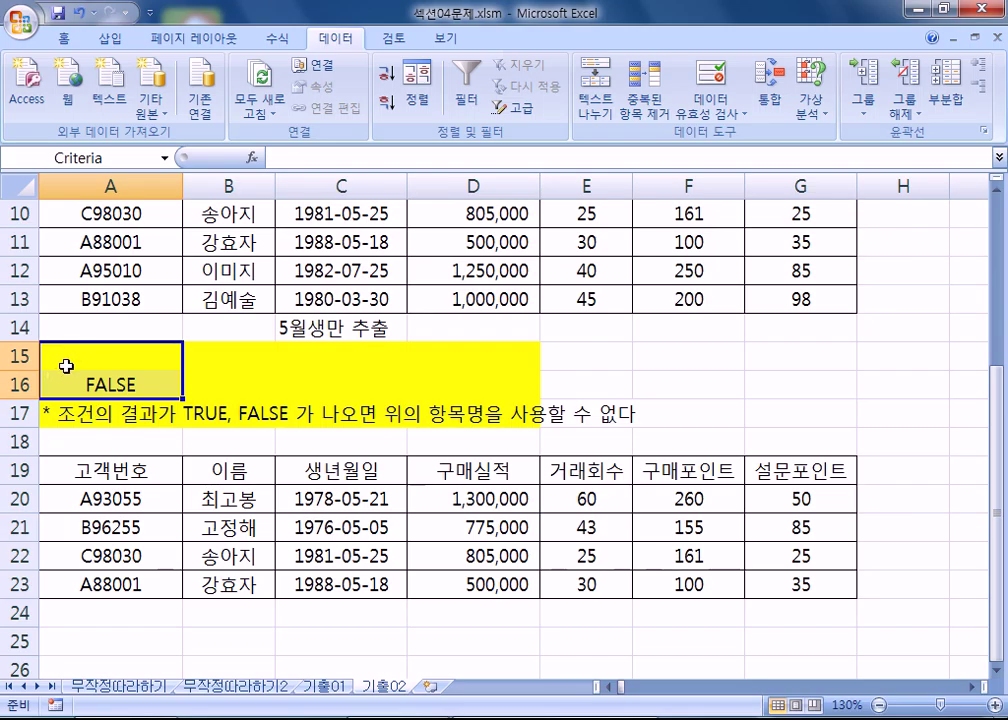
click(95, 358)
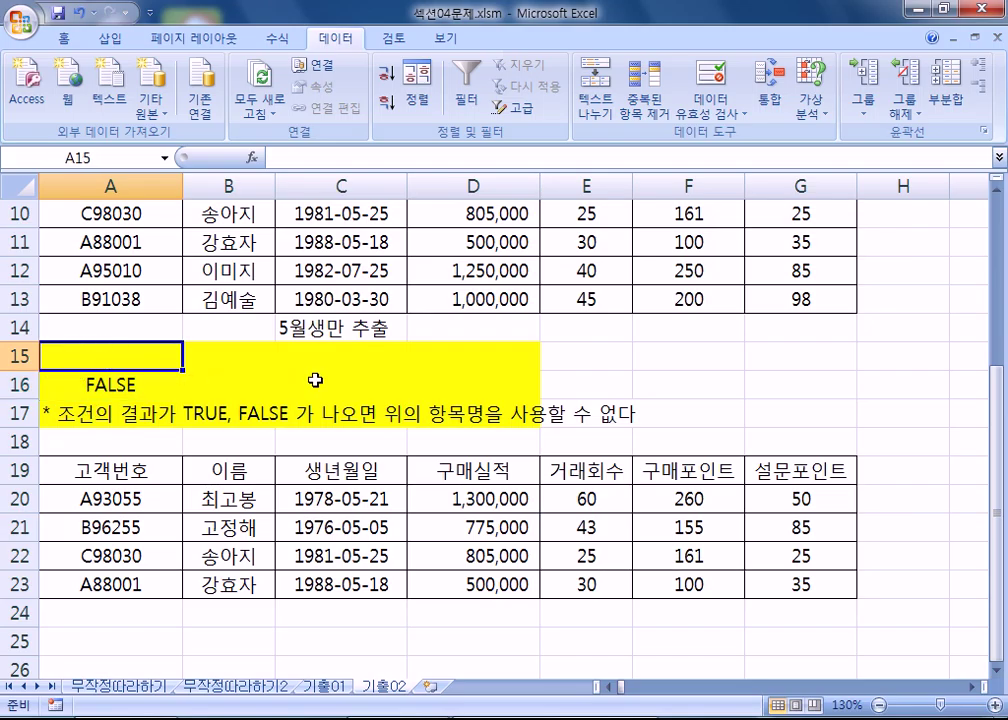
text(월)
key(Return)
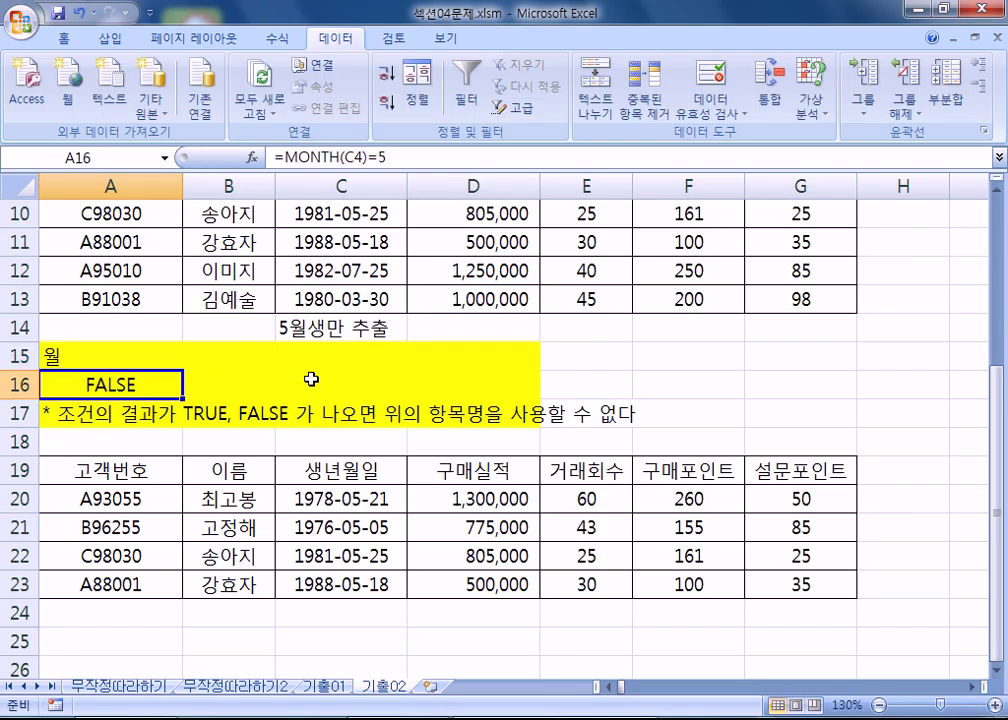
click(87, 356)
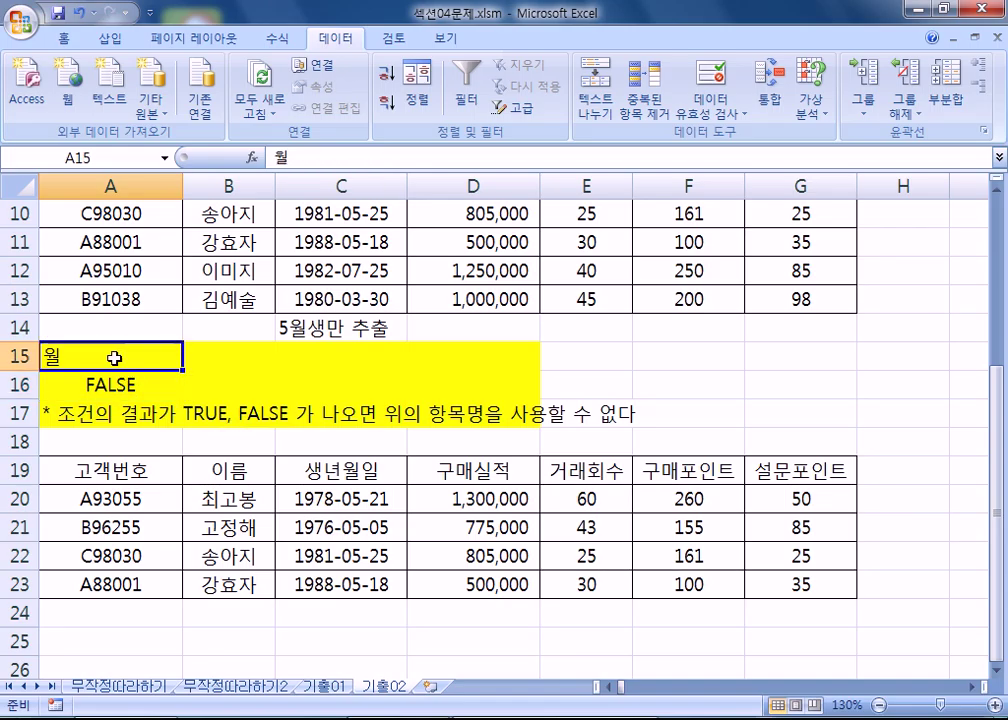
Try C5 as the MONTH reference in the A16 criteria formula, and restore the reference to C4.
click(120, 472)
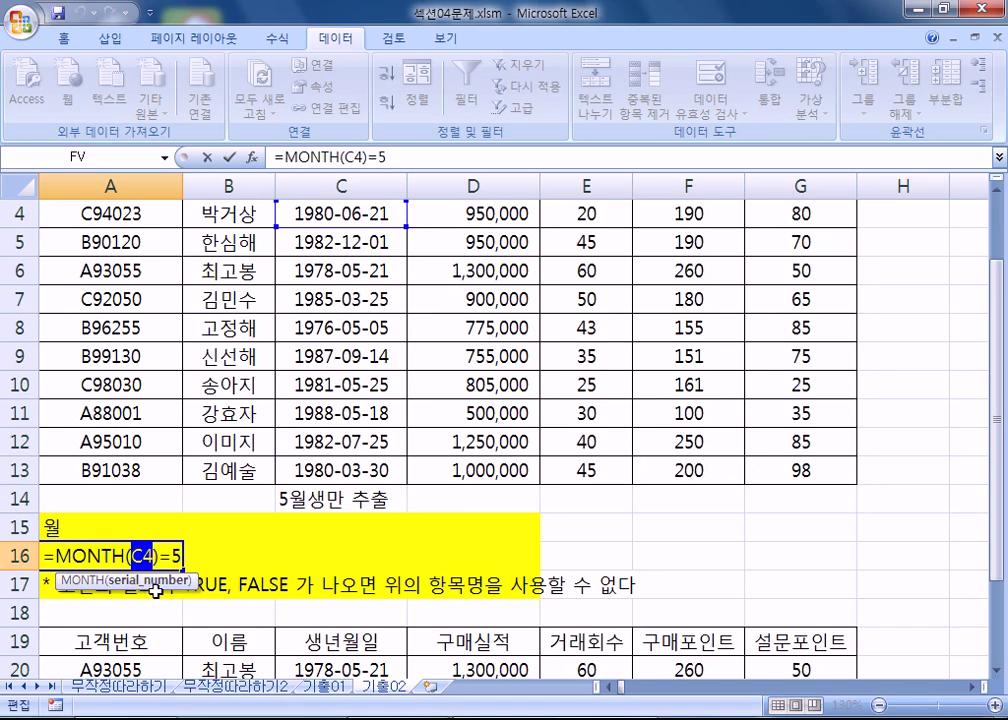
scroll(170, 545, up, 1)
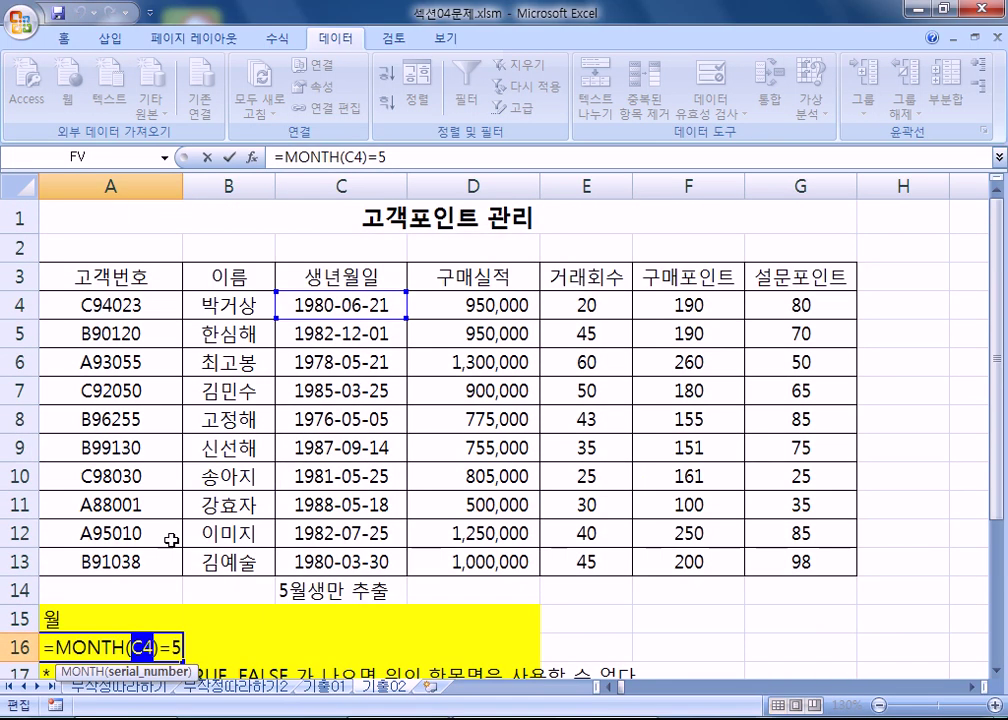
click(337, 334)
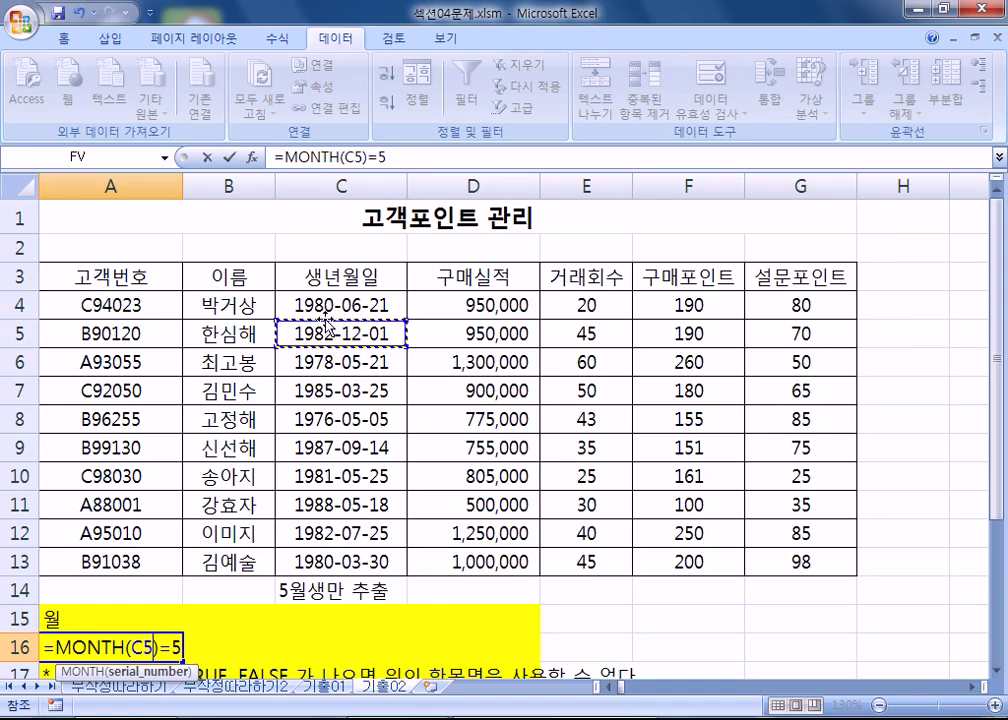
click(314, 302)
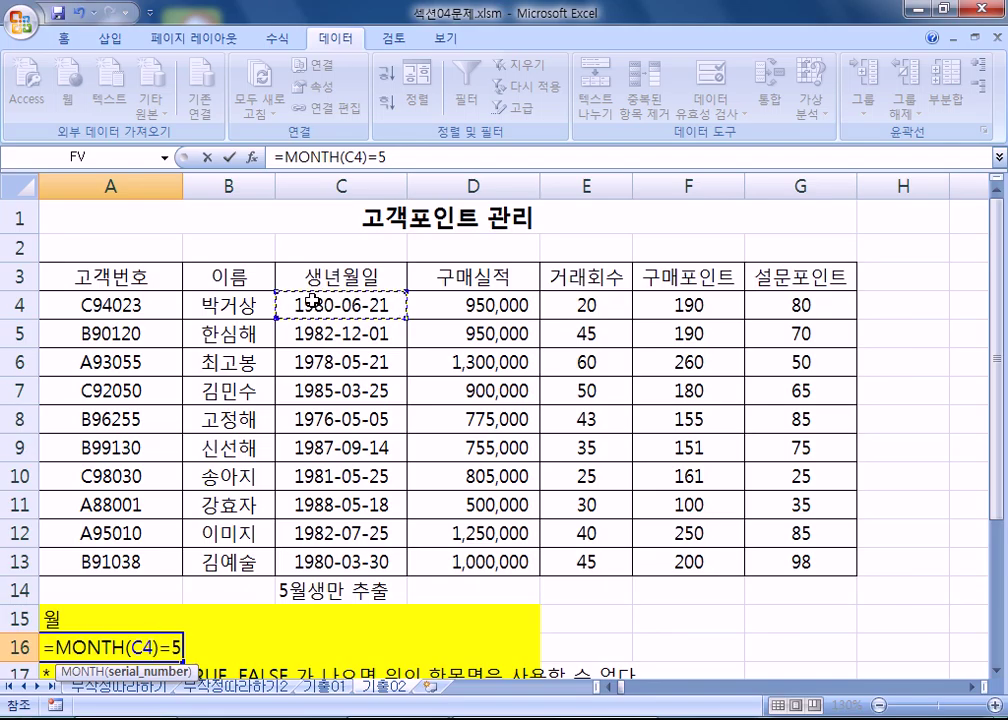
Examine the MONTH function, the C4 reference and the comparison with 5 in A16 against the birth dates, keeping the formula as =MONTH(C4)=5.
scroll(148, 455, down, 2)
drag(127, 468, 32, 466)
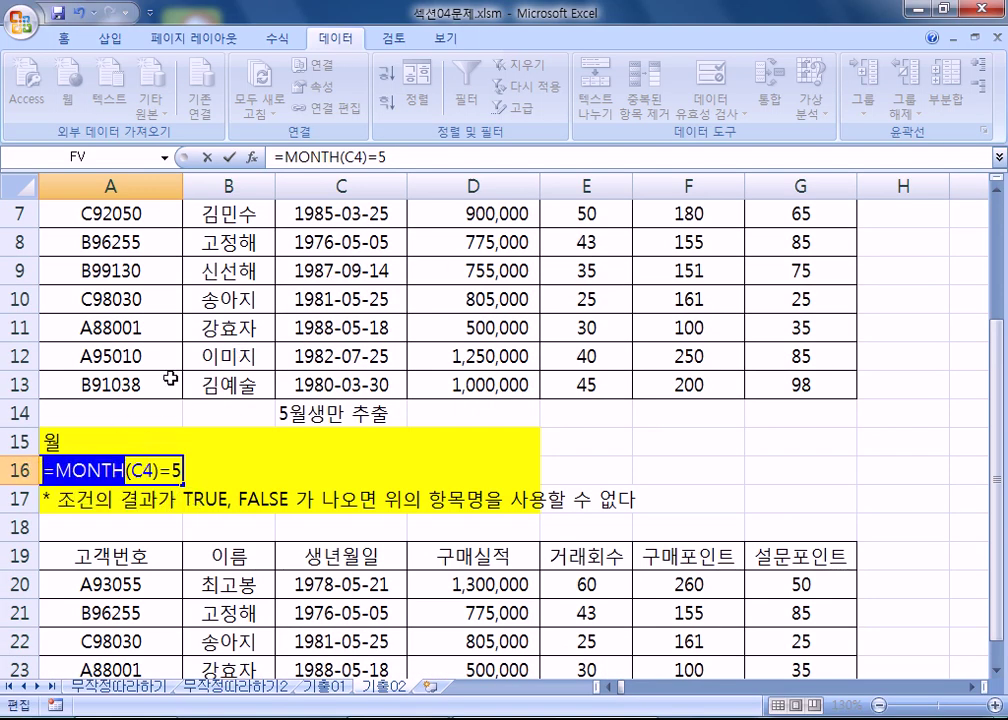
drag(131, 468, 147, 468)
scroll(259, 450, up, 2)
scroll(120, 505, down, 2)
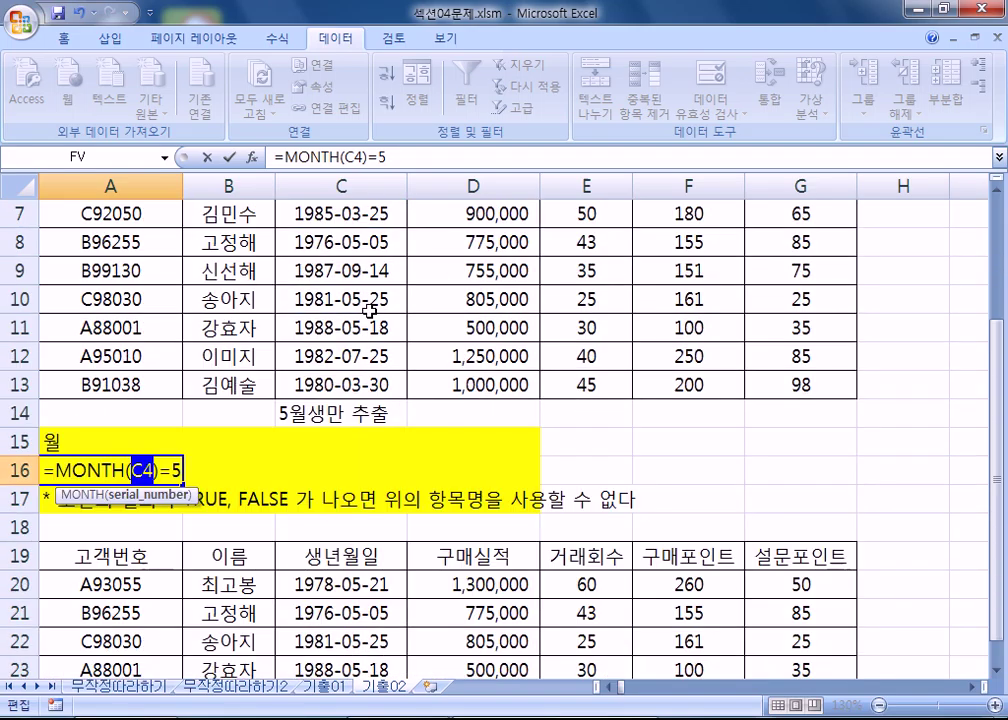
drag(123, 468, 56, 468)
scroll(450, 322, up, 2)
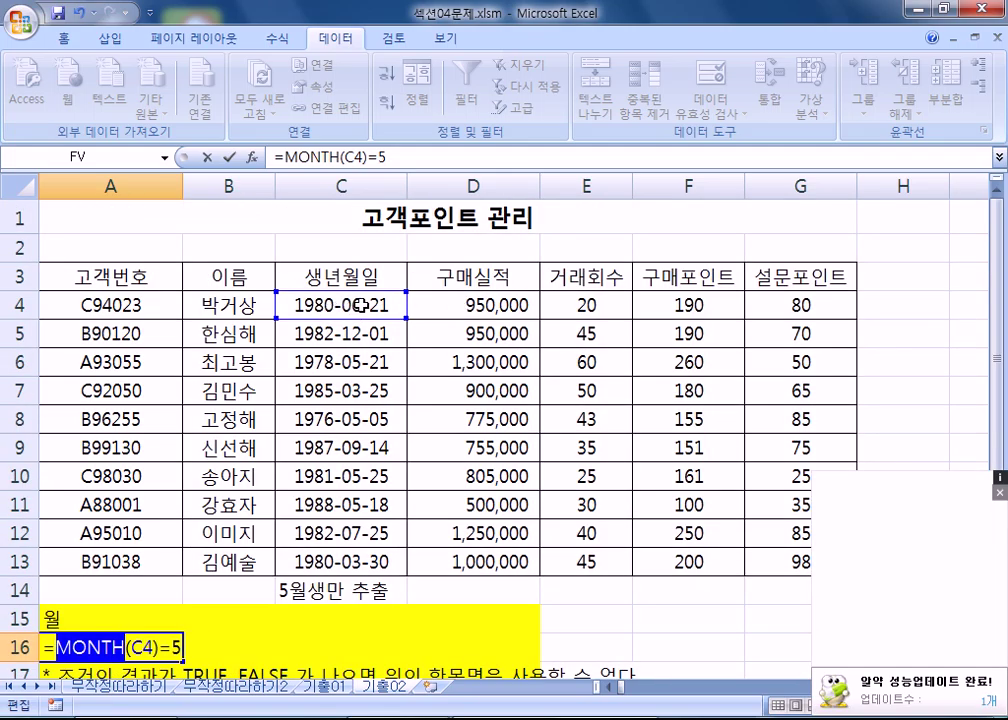
scroll(113, 398, down, 4)
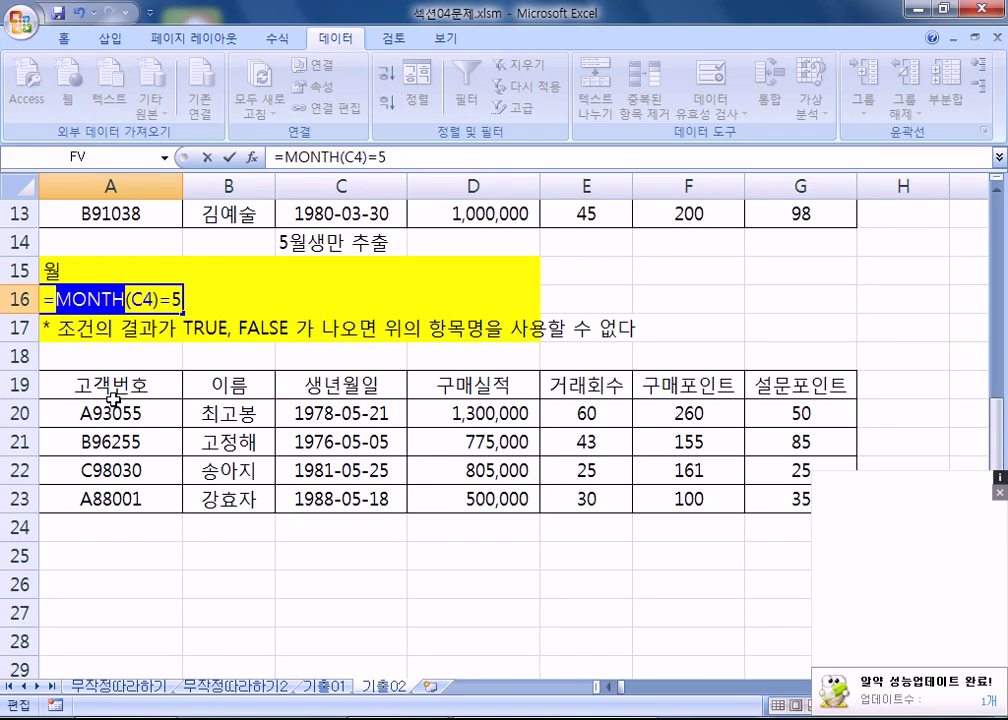
double_click(174, 298)
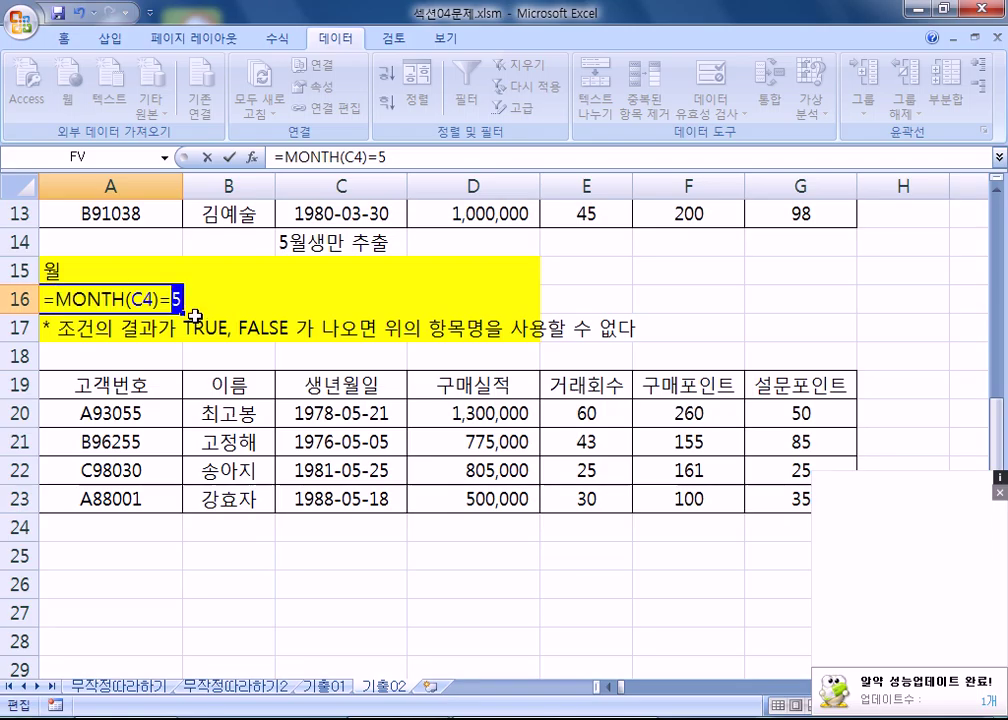
scroll(260, 270, up, 3)
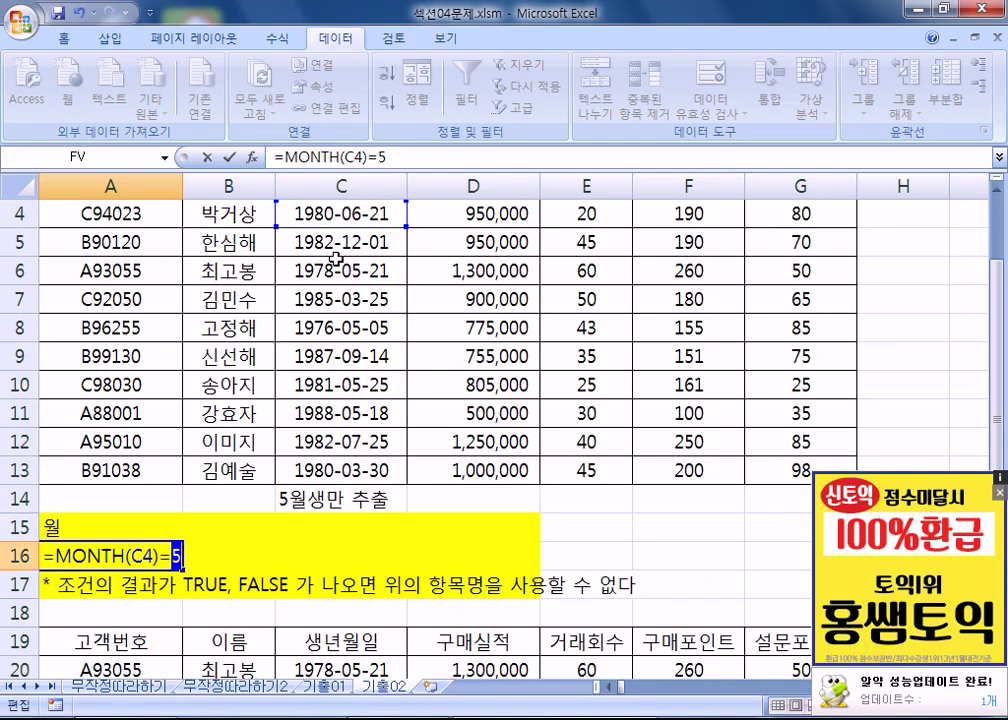
scroll(330, 260, up, 1)
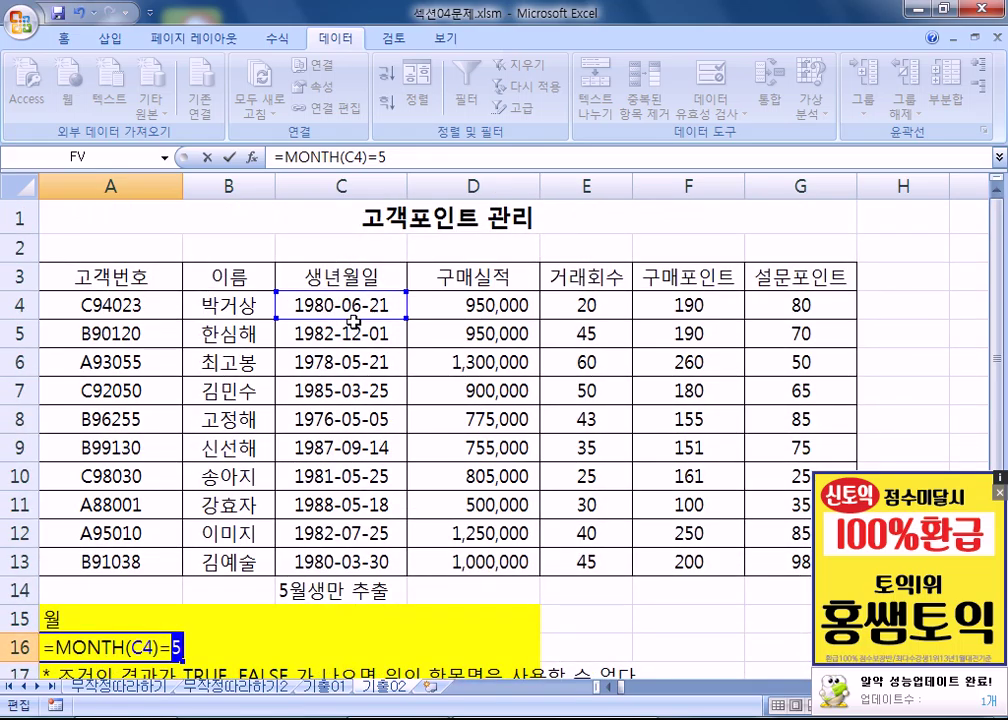
scroll(198, 485, down, 2)
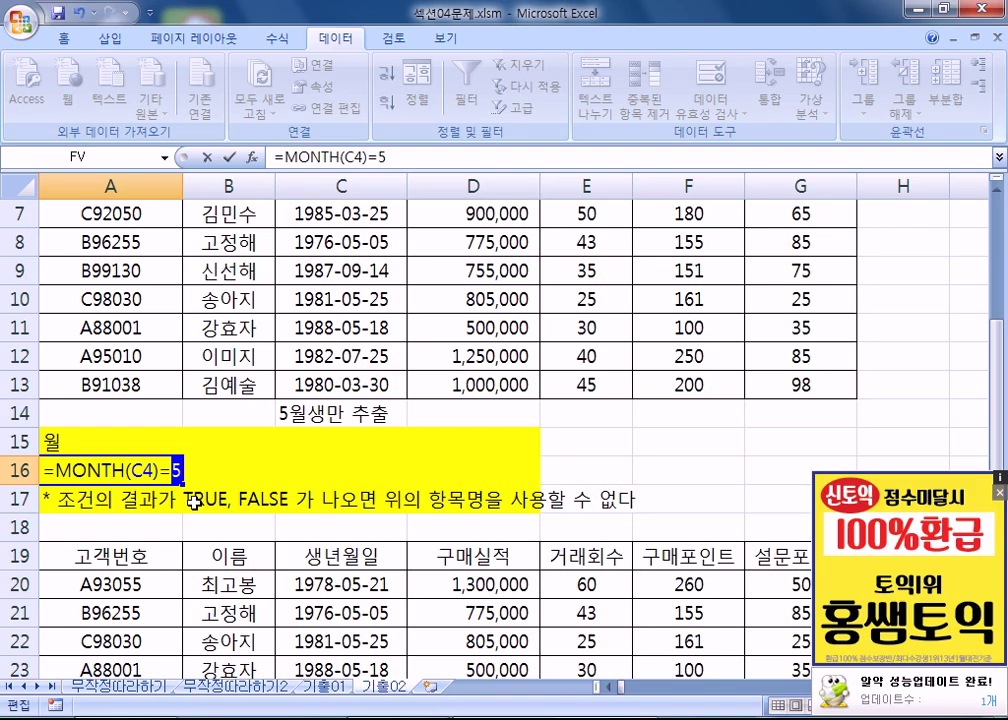
scroll(185, 440, up, 1)
key(ctrl+Return)
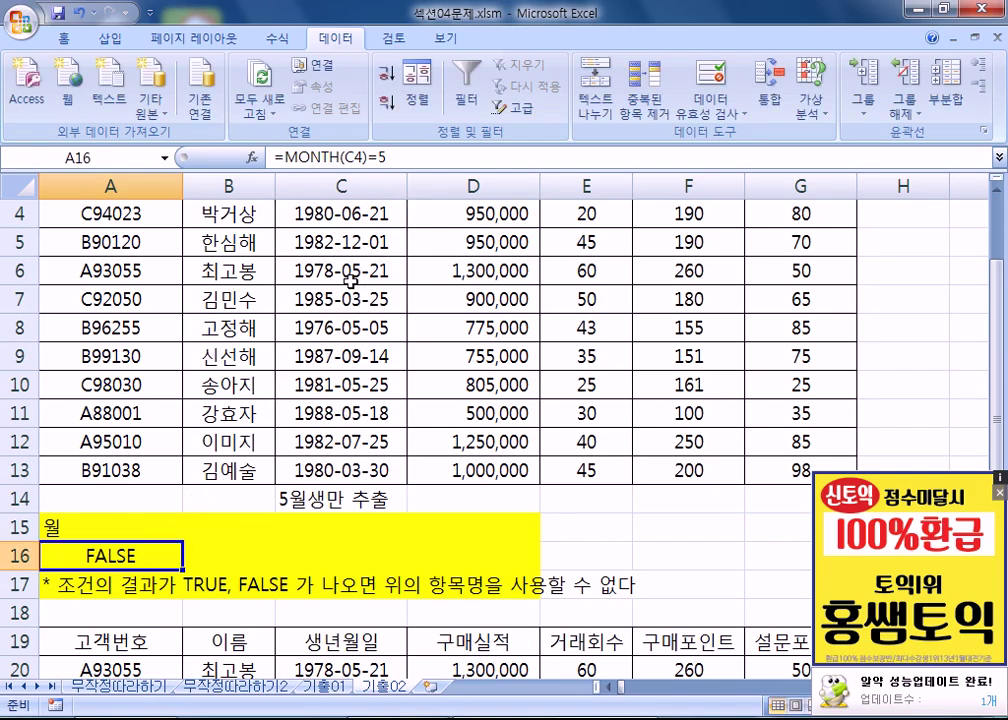
Check the May birth dates in C6, C8, C10 and C11 against the extracted list.
click(343, 279)
click(329, 335)
click(328, 385)
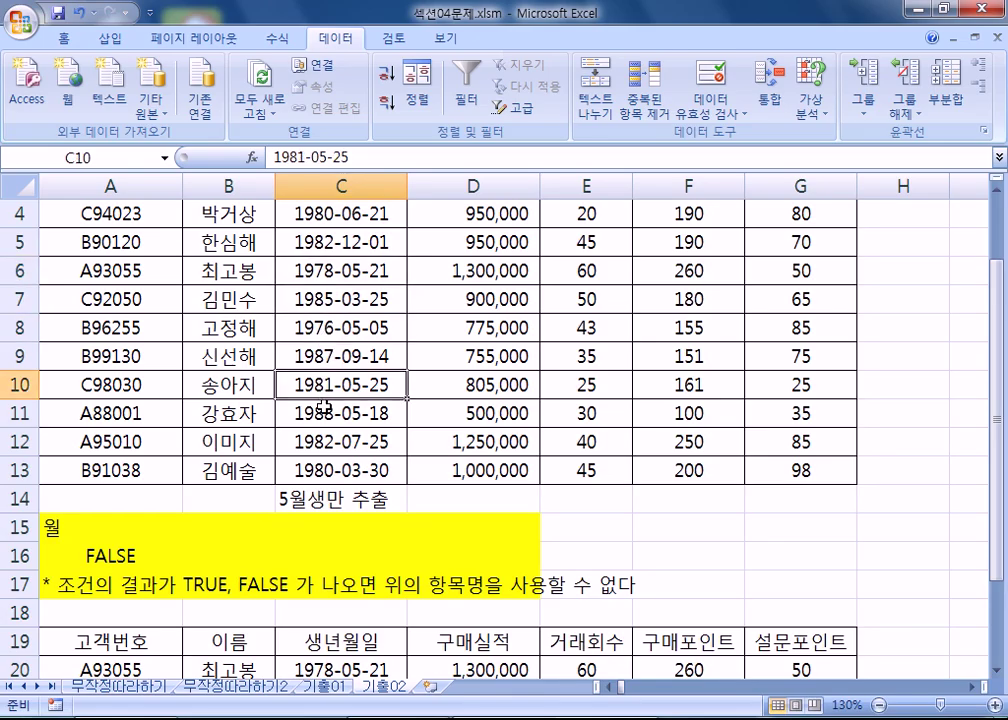
click(330, 414)
scroll(338, 448, down, 3)
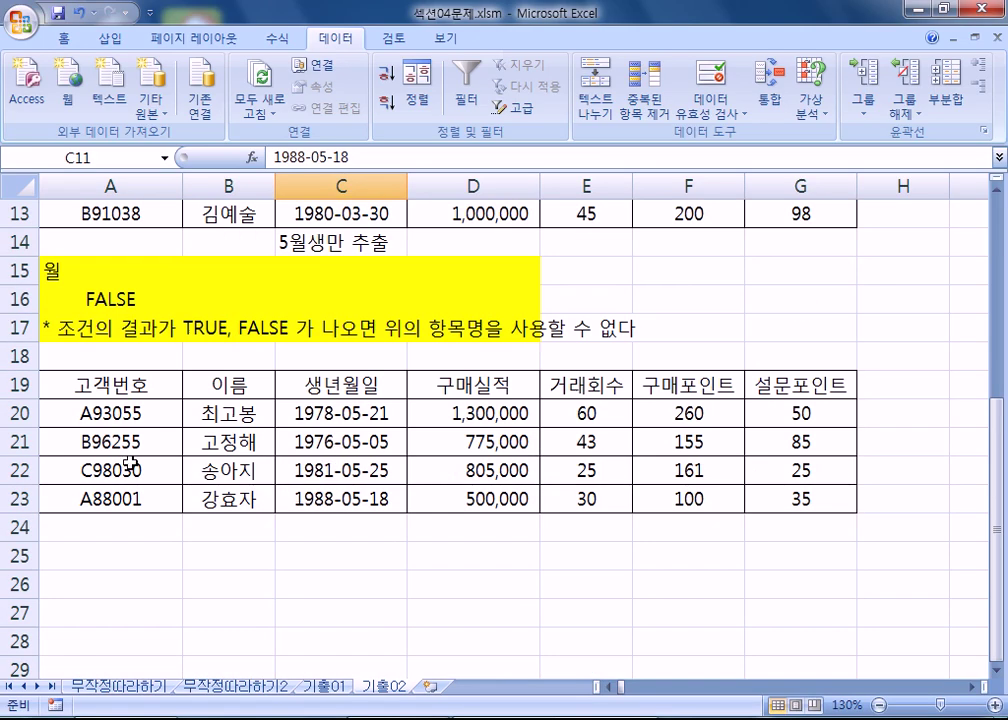
Review the criteria formula in A16 and close it unedited.
scroll(169, 398, up, 1)
double_click(106, 384)
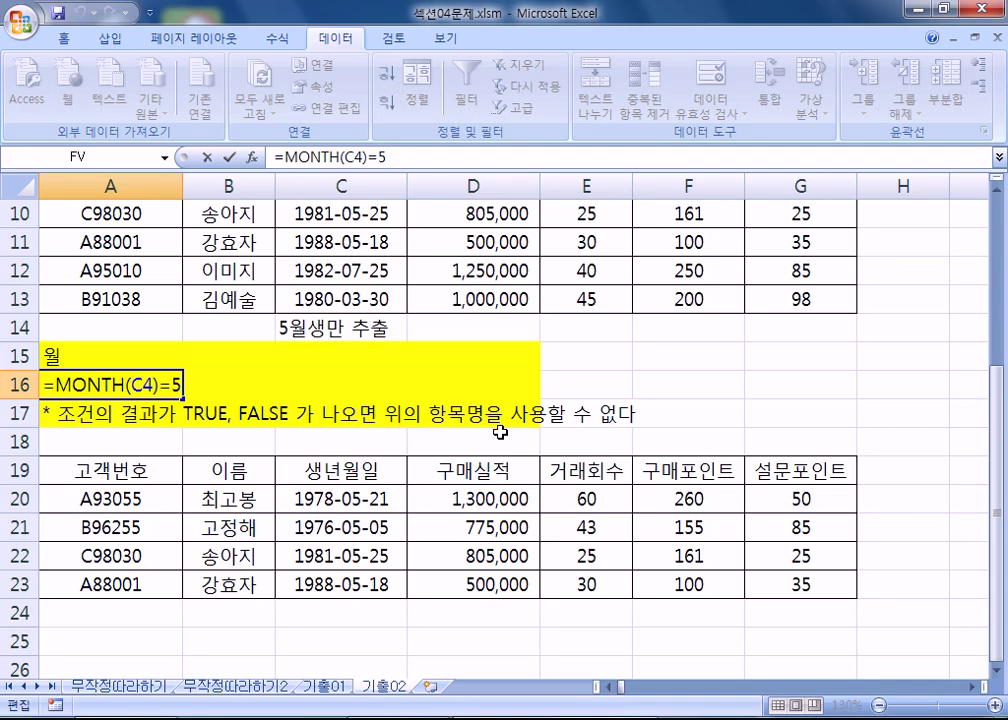
key(ctrl+Return)
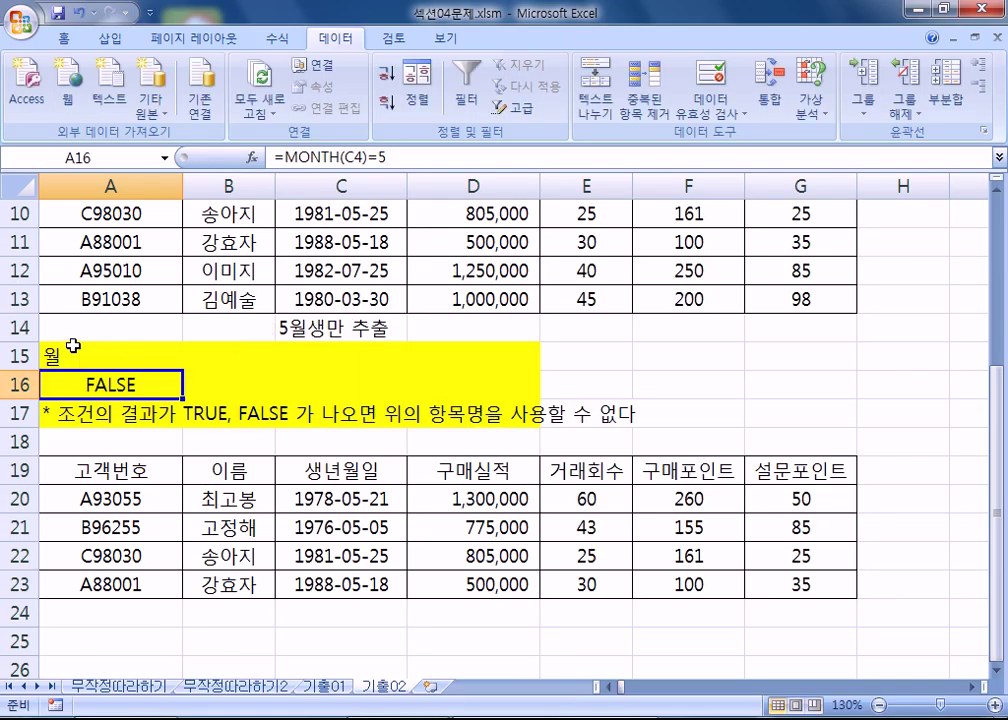
Compare the criteria heading in A15 with the table headings in A3:G3, and review A16 and the extracted records.
click(75, 352)
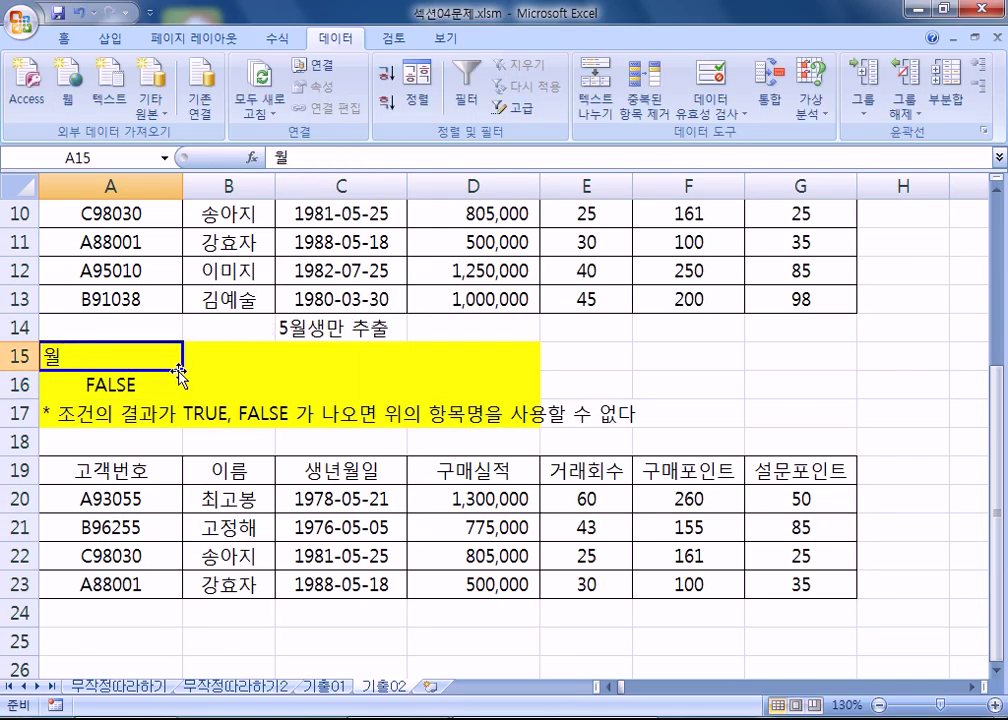
scroll(178, 372, up, 3)
drag(95, 276, 803, 281)
scroll(173, 500, down, 2)
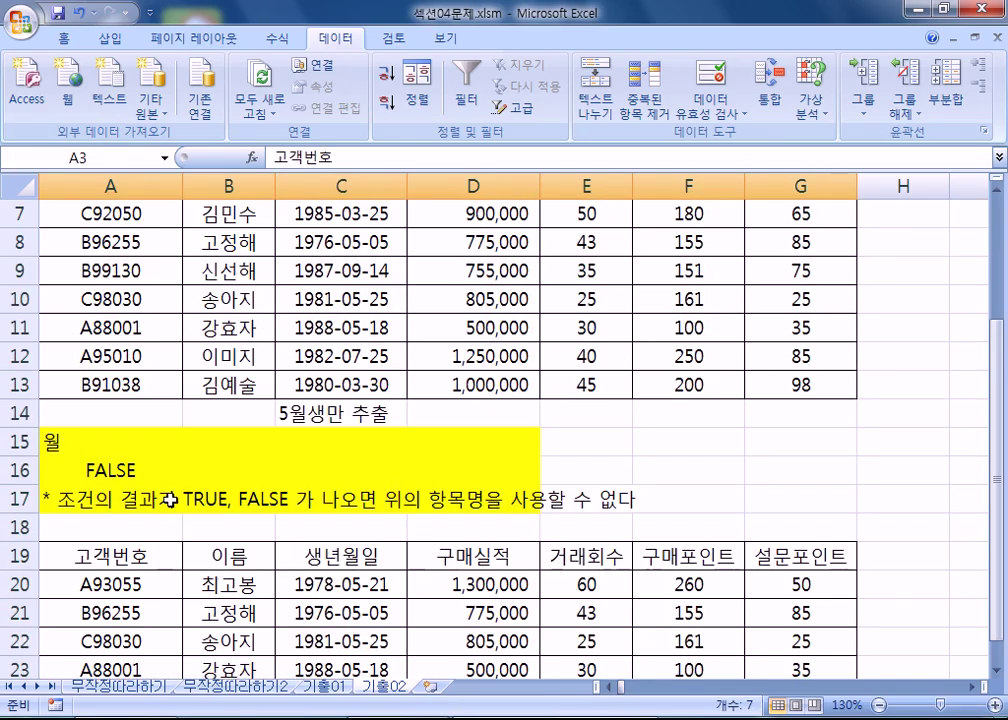
click(66, 441)
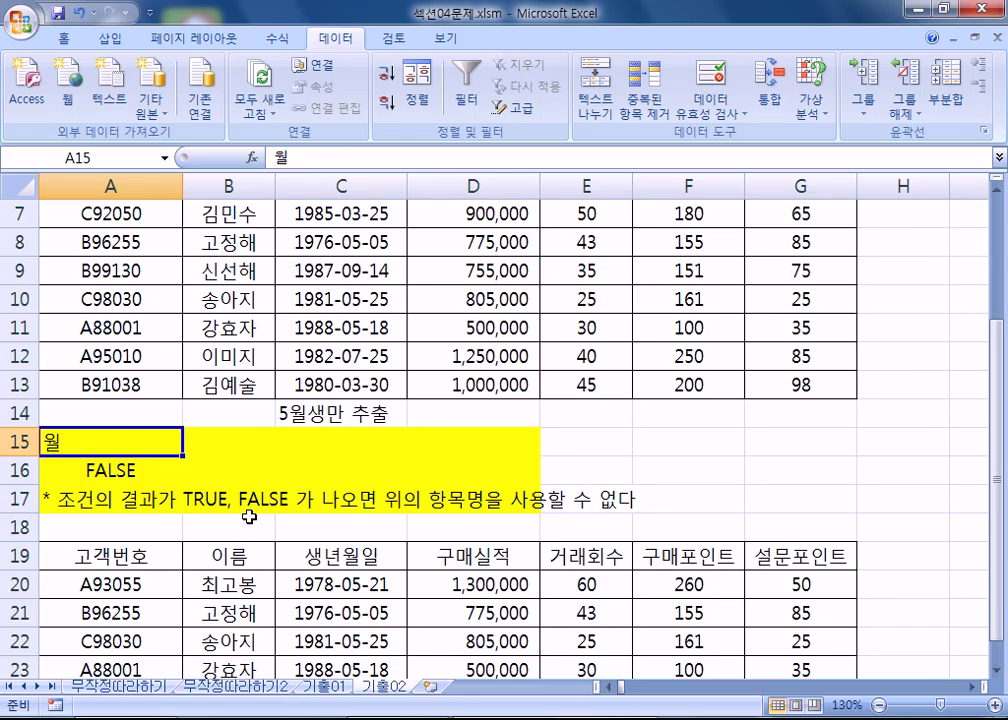
click(100, 470)
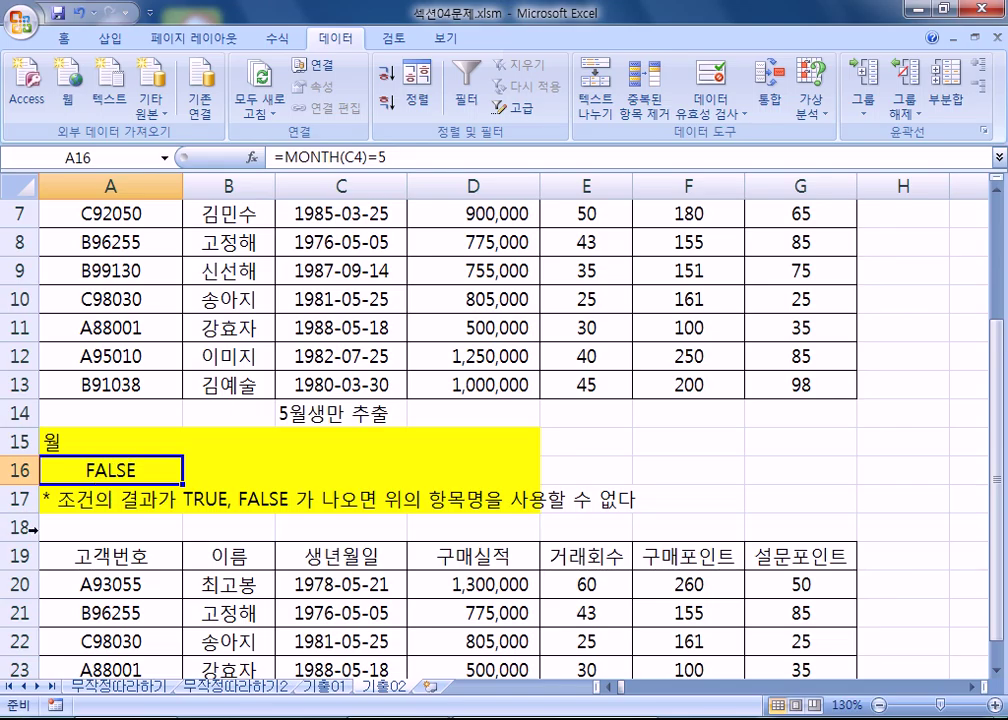
scroll(160, 505, down, 2)
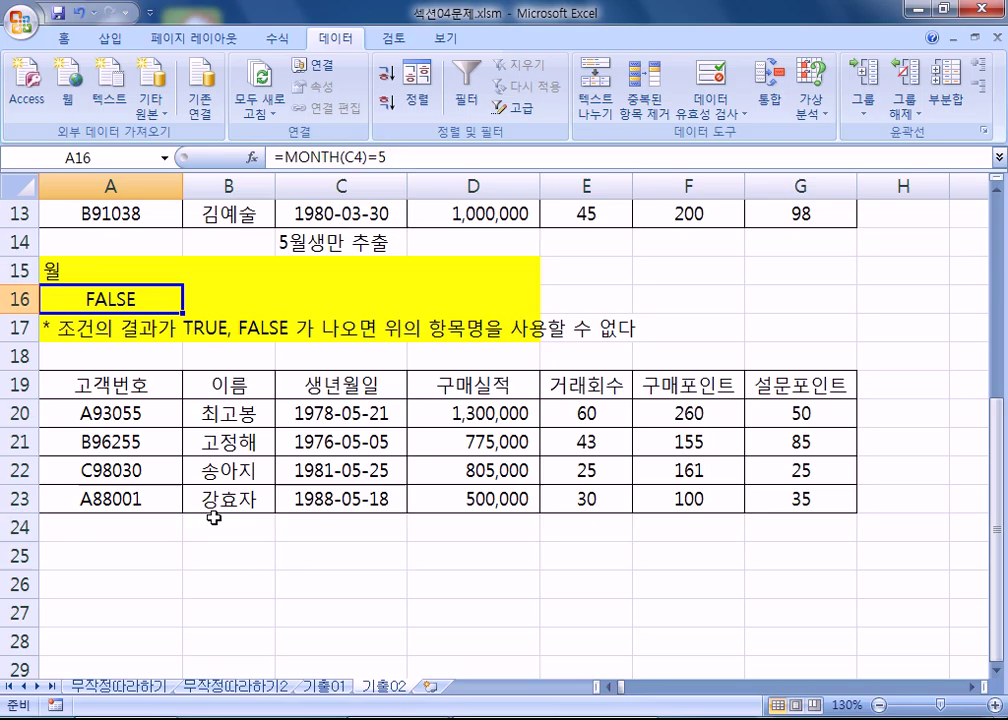
click(140, 550)
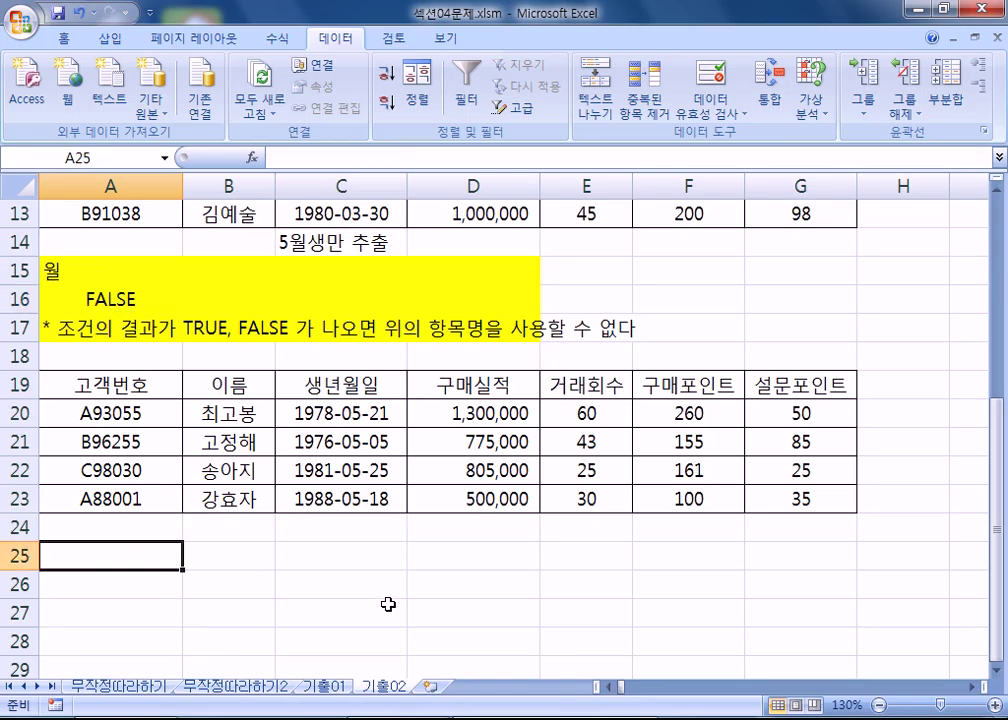